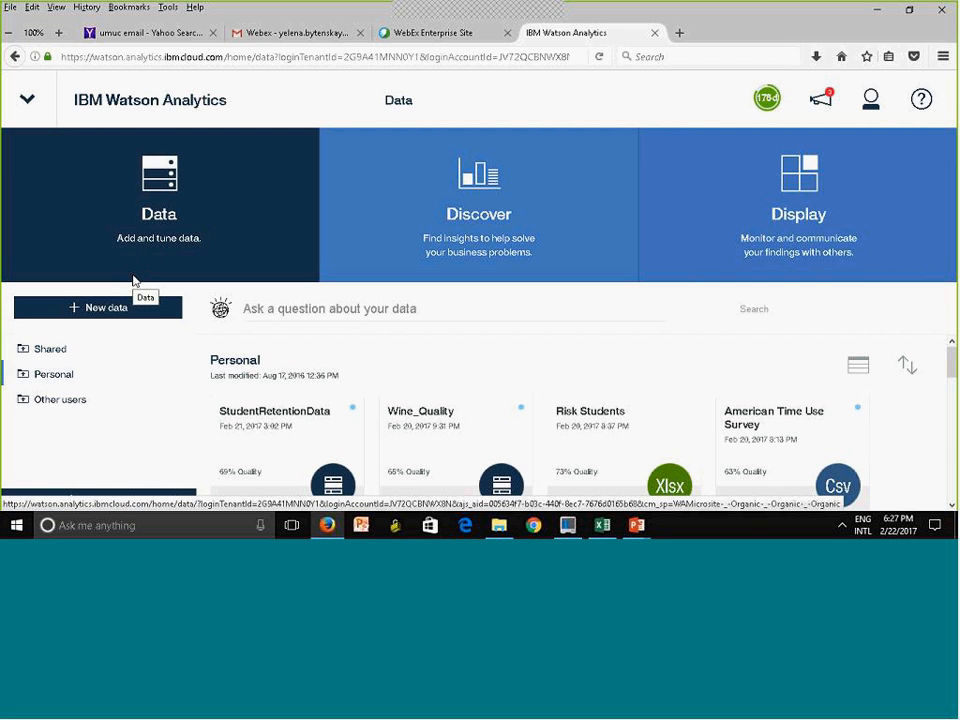
Look through the sources for adding new data, including the American Time Use Survey sample and local file upload
click(117, 308)
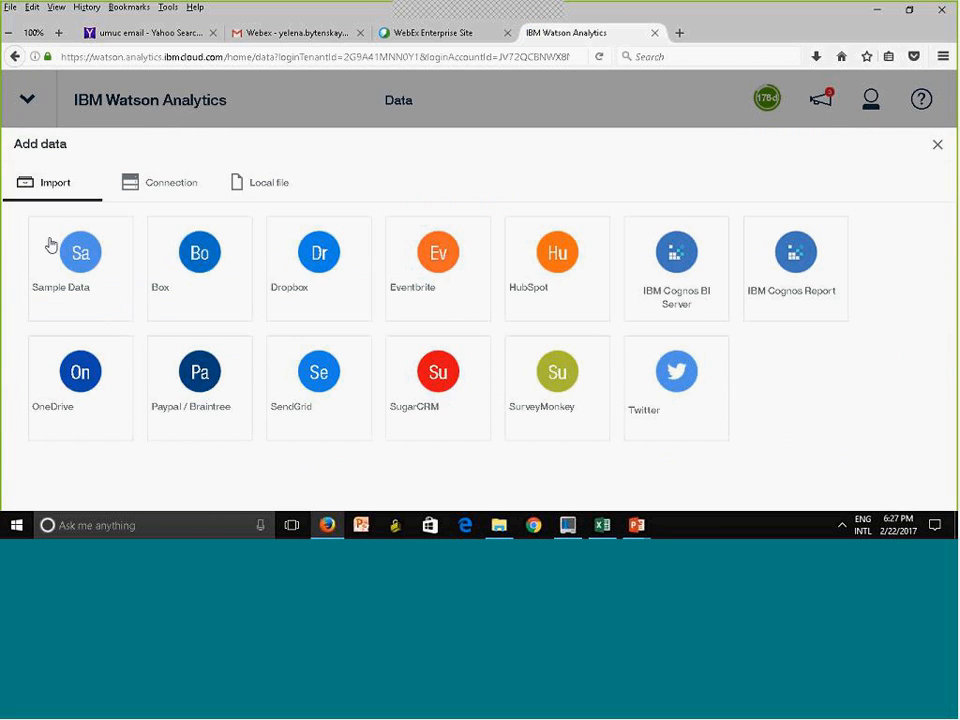
click(81, 260)
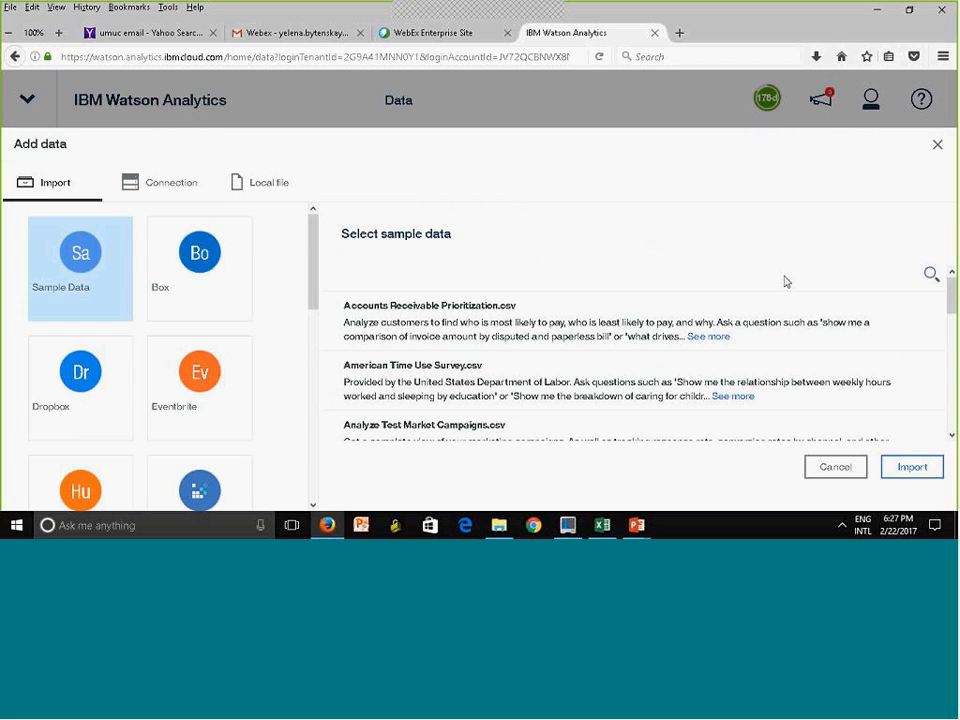
click(476, 383)
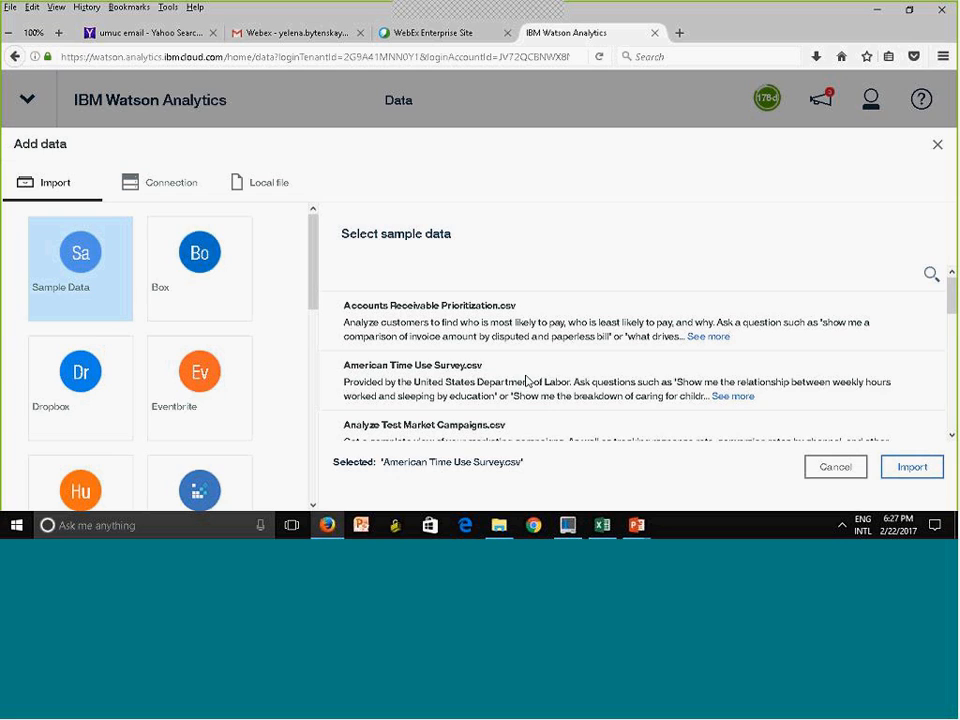
click(529, 381)
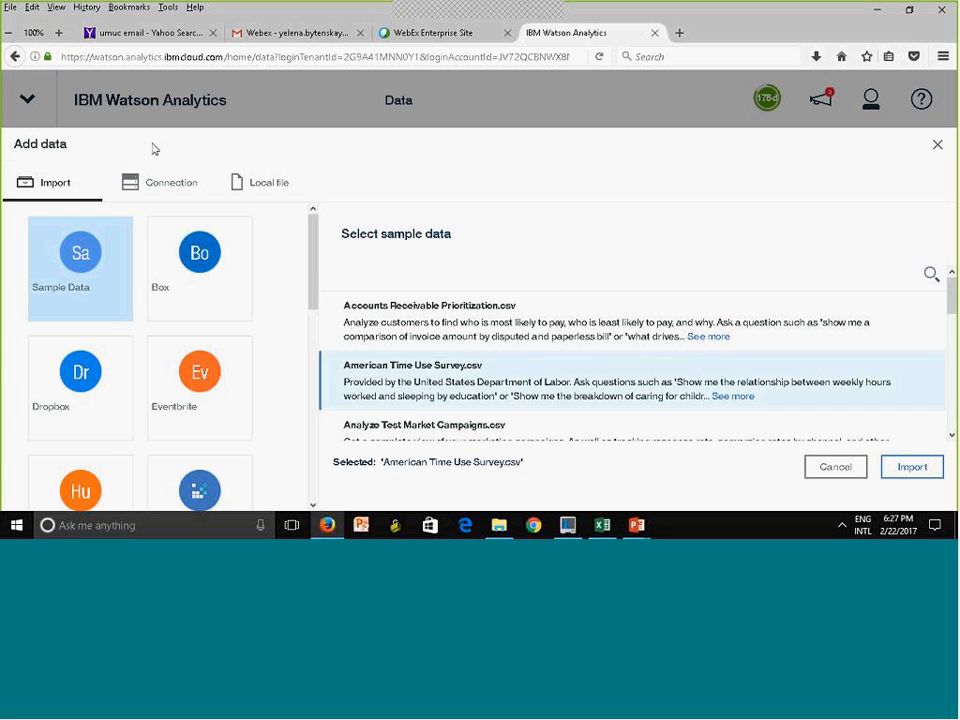
click(269, 184)
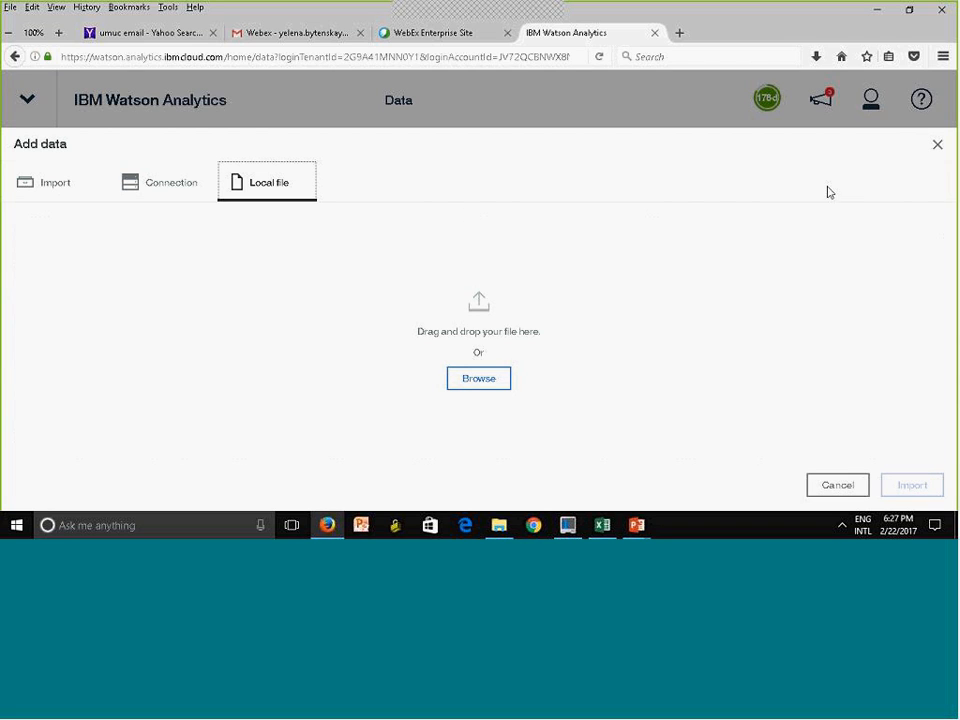
click(938, 144)
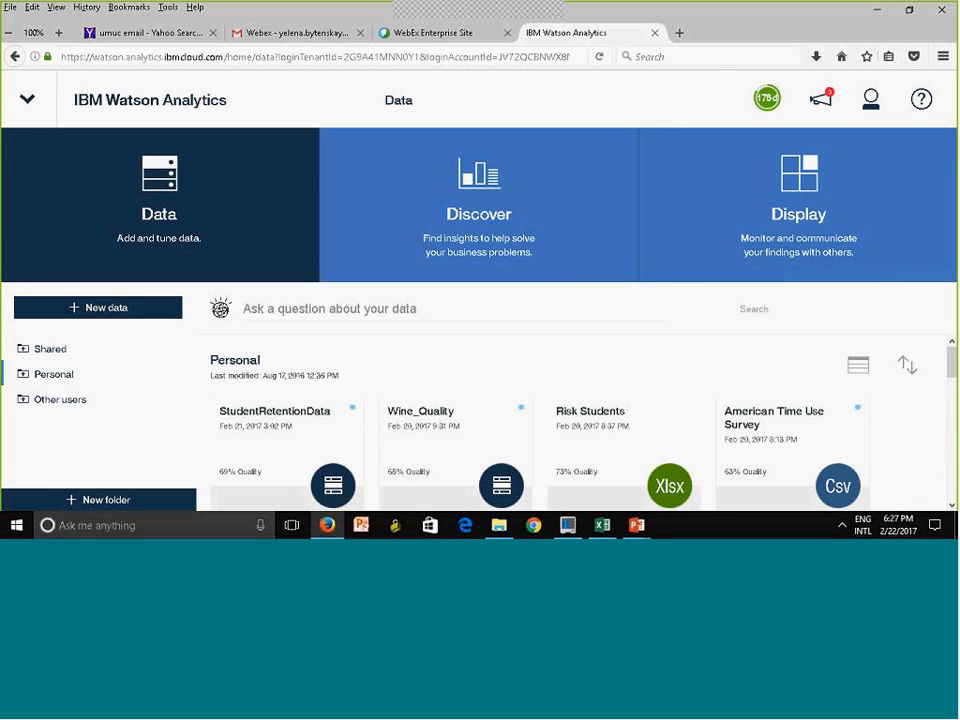
Browse the Personal data sets and open StudentRetentionData for refining
drag(953, 366, 953, 291)
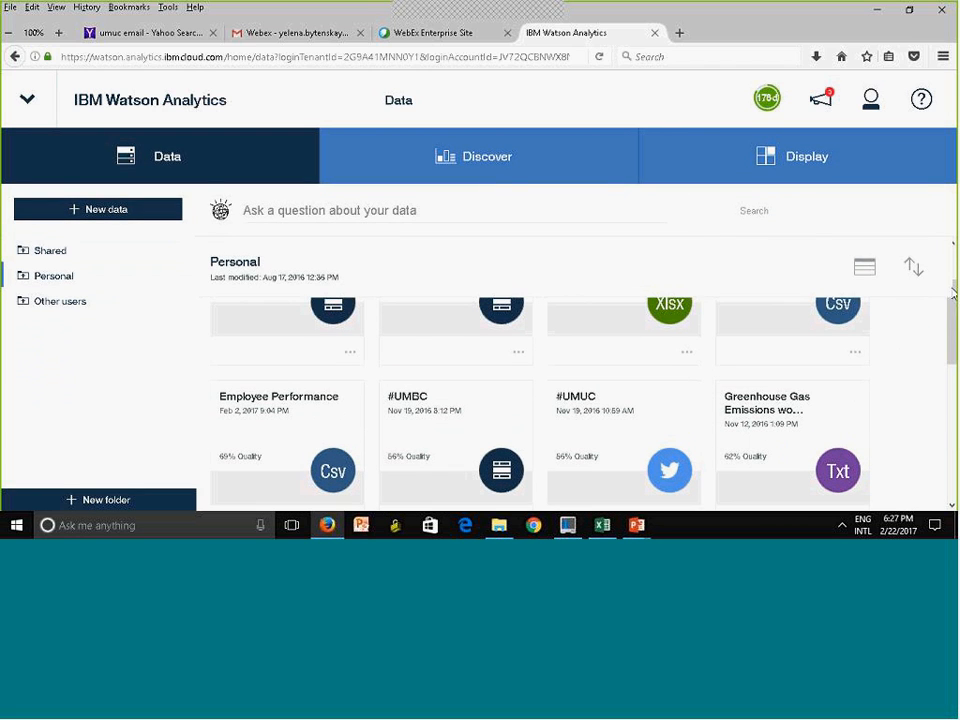
drag(951, 361, 953, 296)
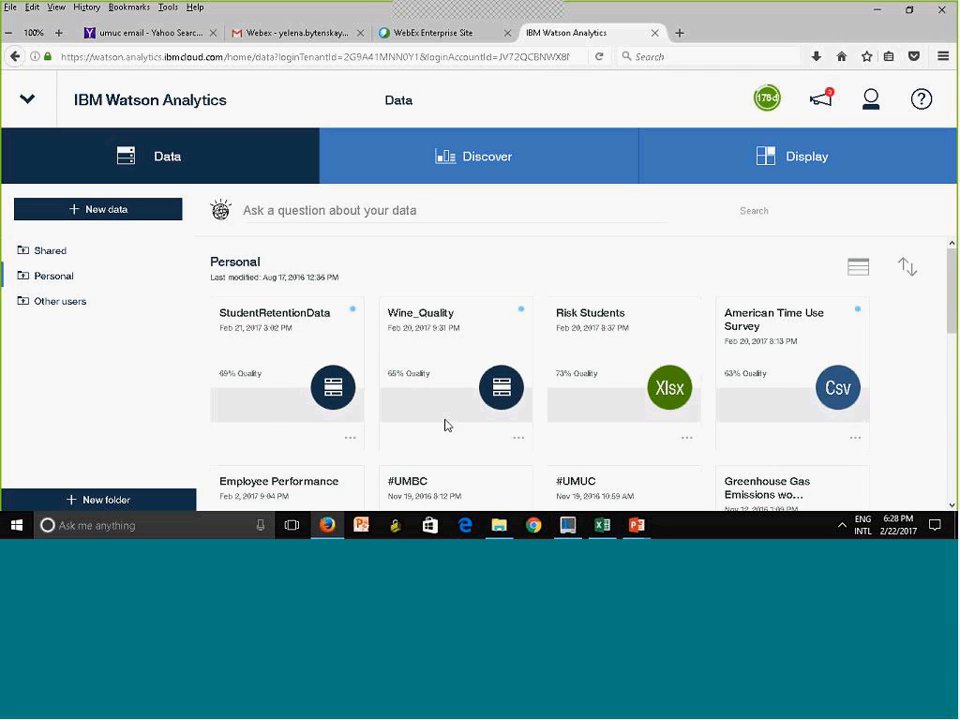
click(350, 441)
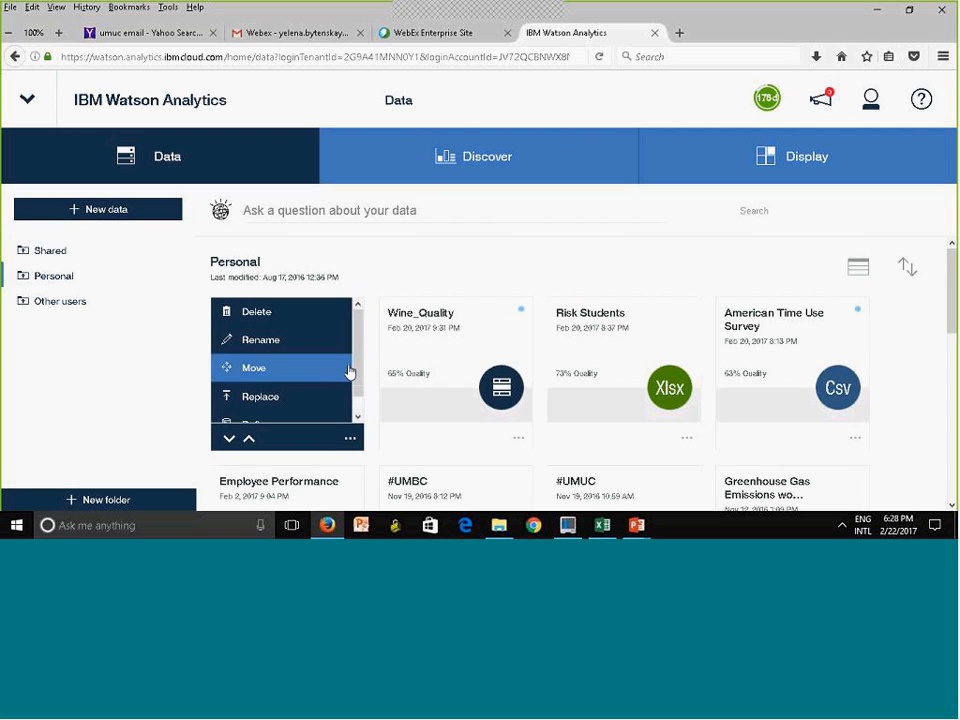
drag(357, 362, 358, 388)
click(282, 410)
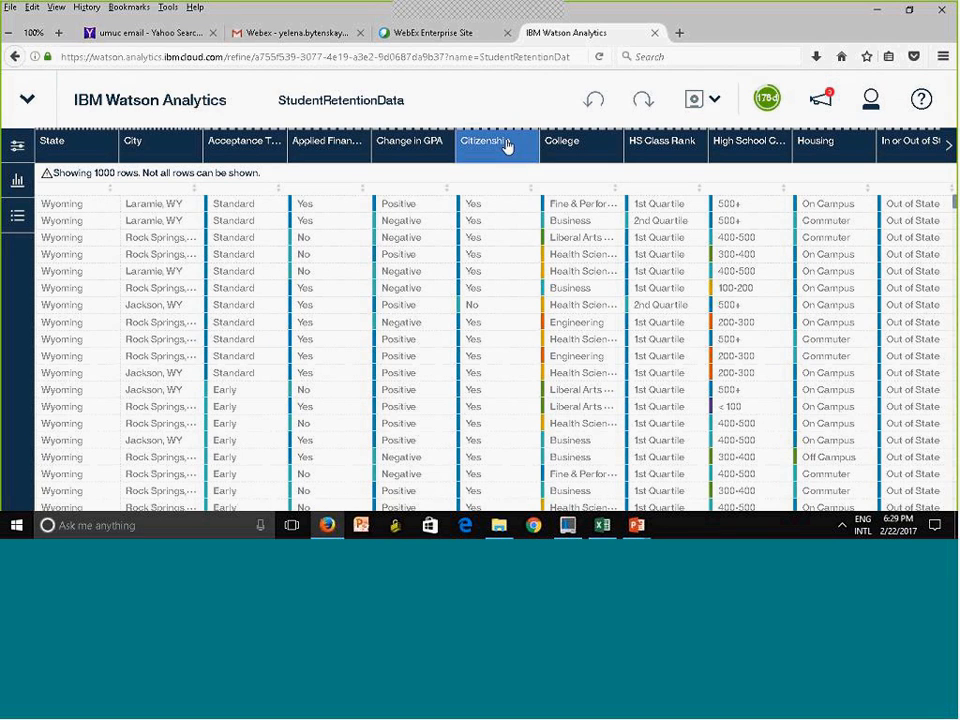
Review the column list of StudentRetentionData and the table's columns through to the expected cost data
click(14, 150)
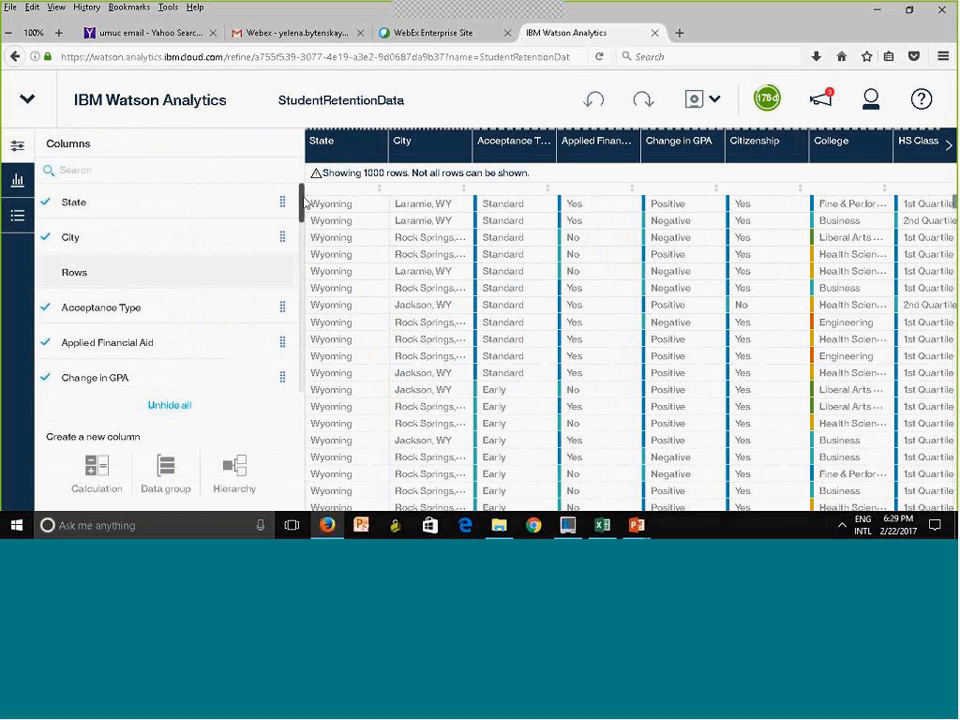
mouse_move(301, 205)
mouse_down()
mouse_move(290, 383)
mouse_move(287, 156)
mouse_up()
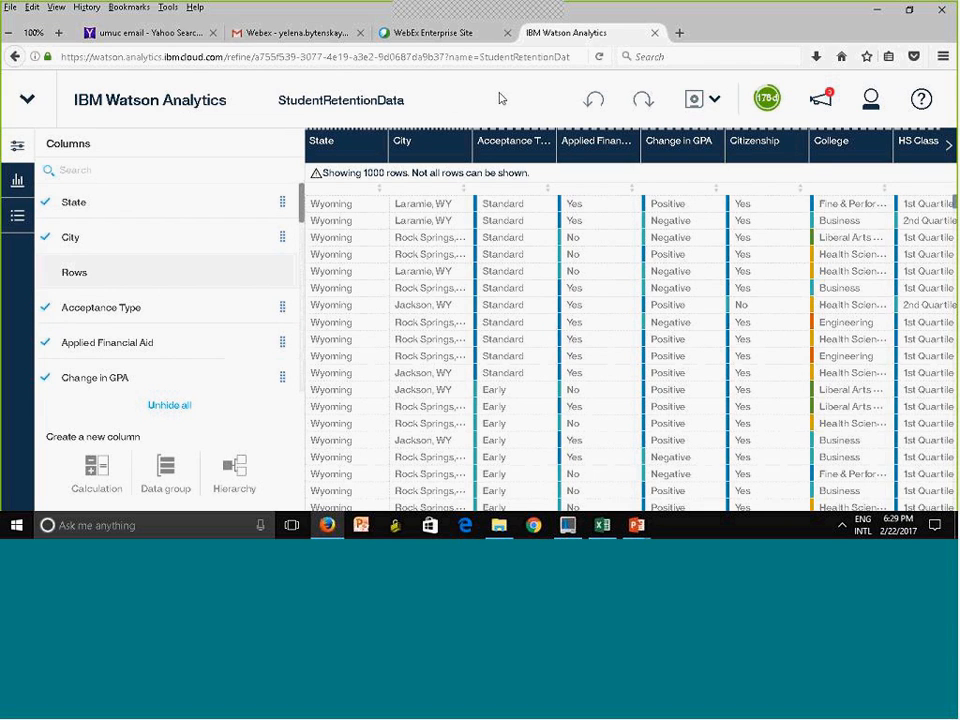
click(16, 146)
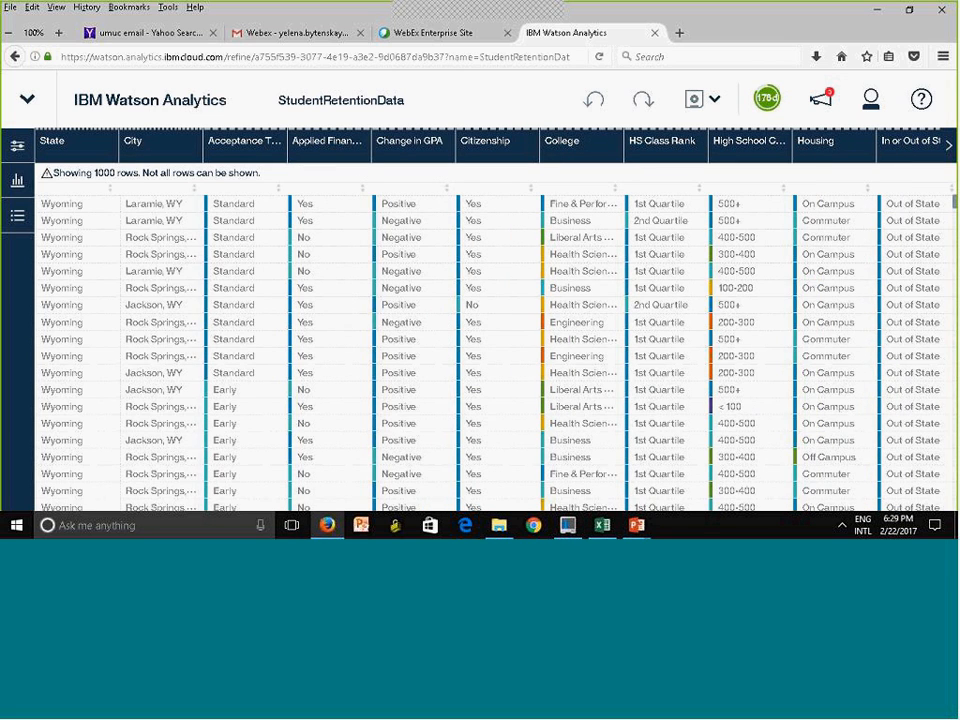
click(947, 145)
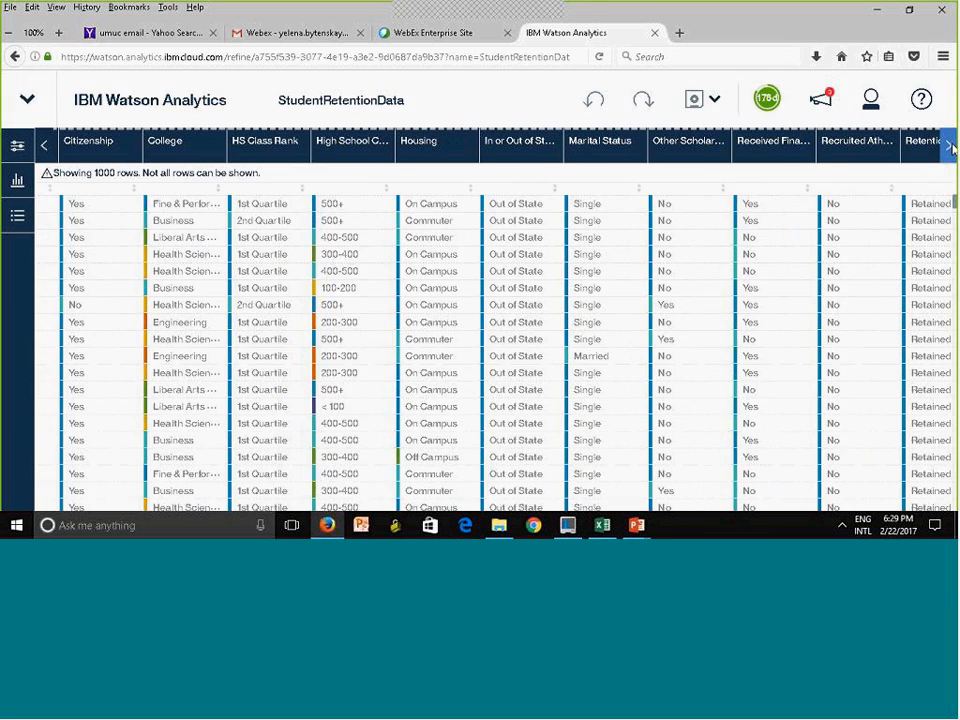
click(950, 146)
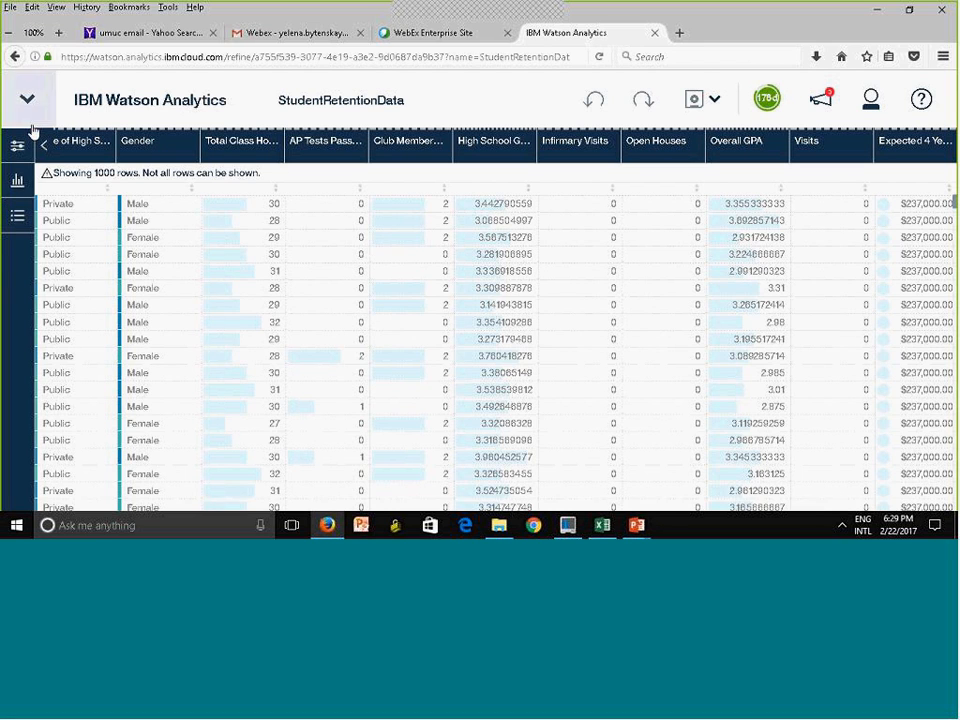
Start a calculated column named NewGPA with Overall GPA as its first operand
click(18, 148)
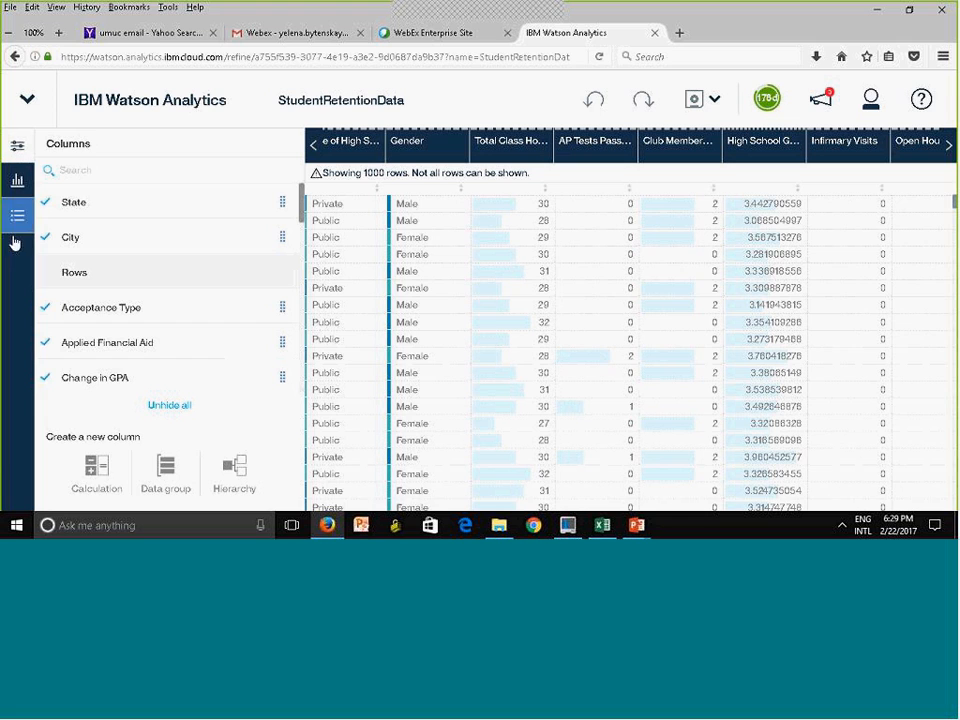
click(90, 482)
click(306, 298)
text(NewGPA)
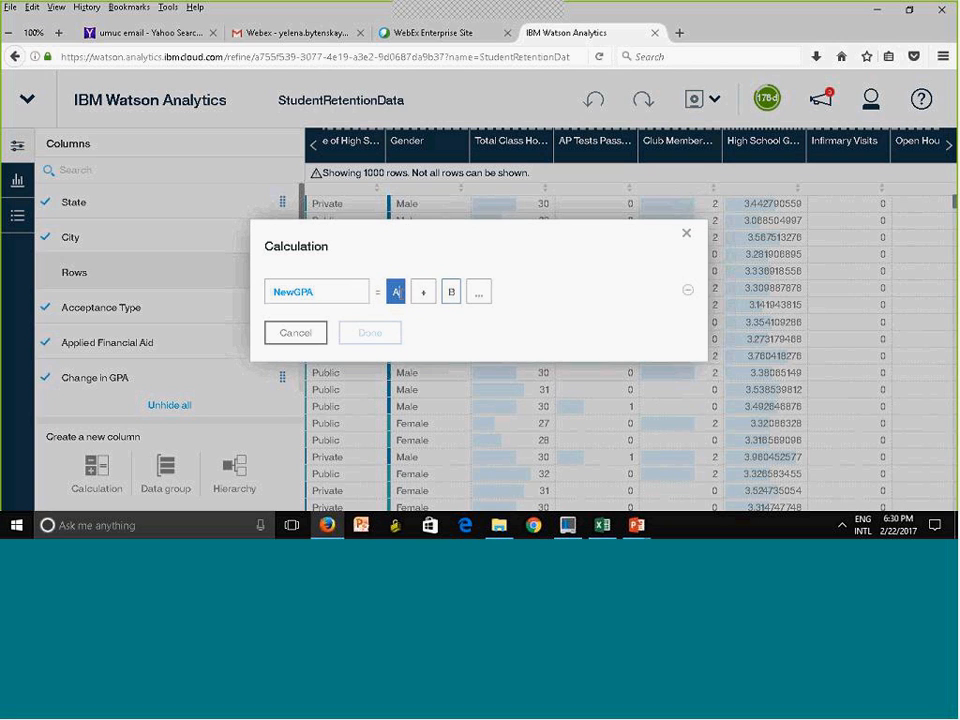
click(396, 291)
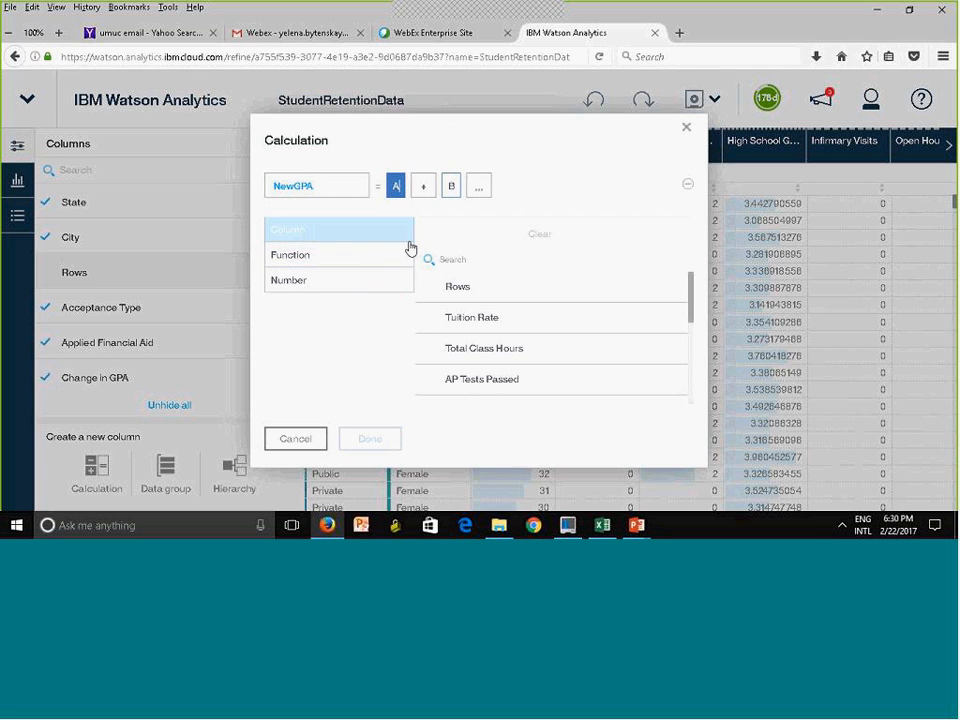
click(471, 266)
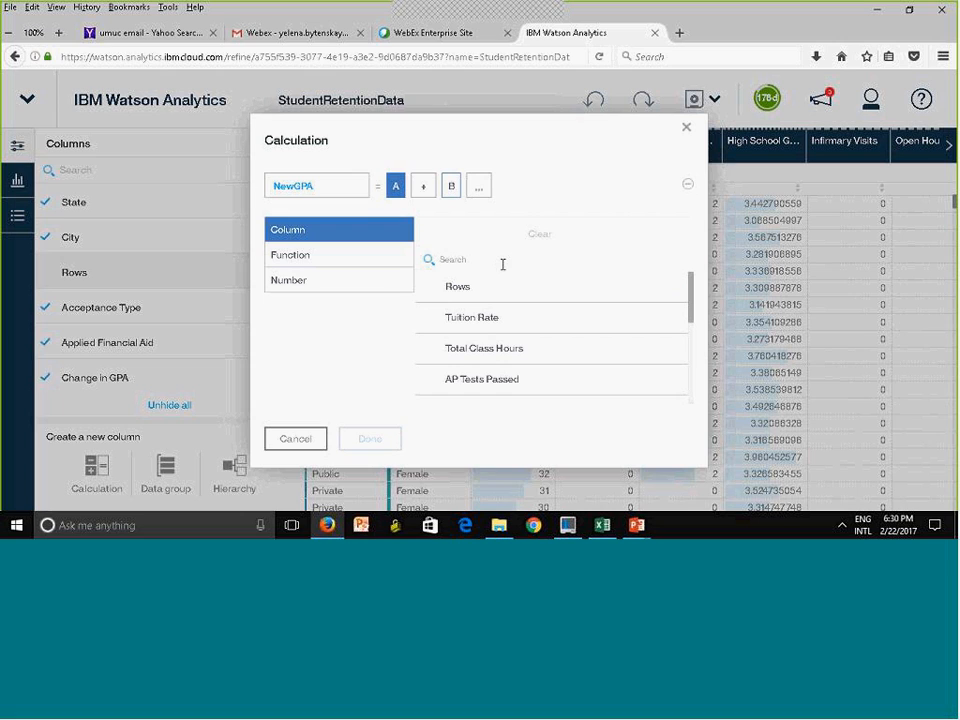
text(GPA)
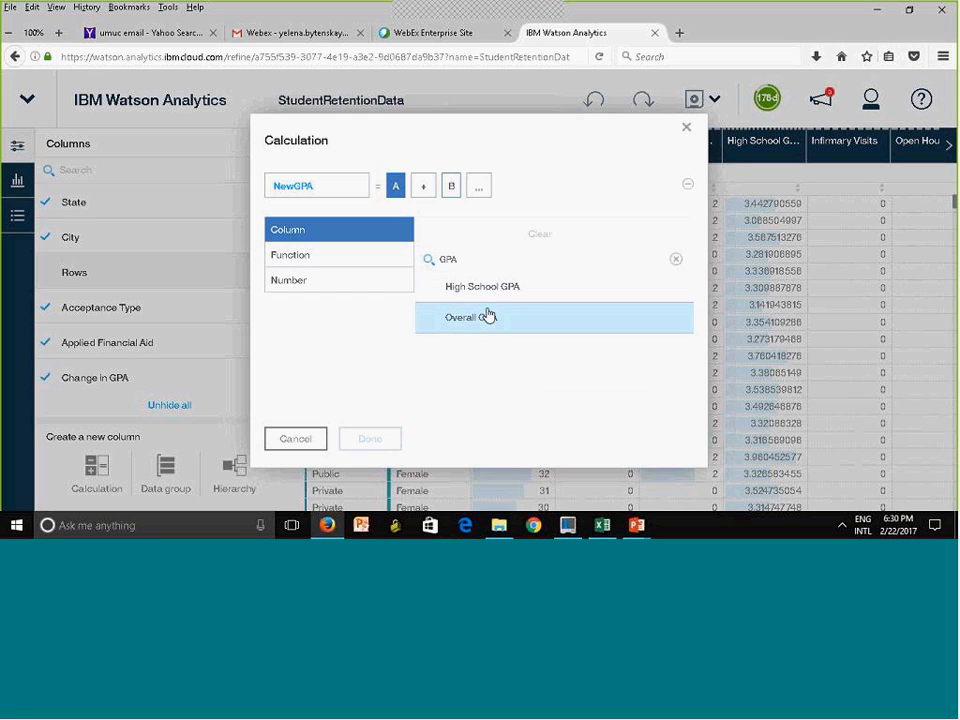
click(490, 325)
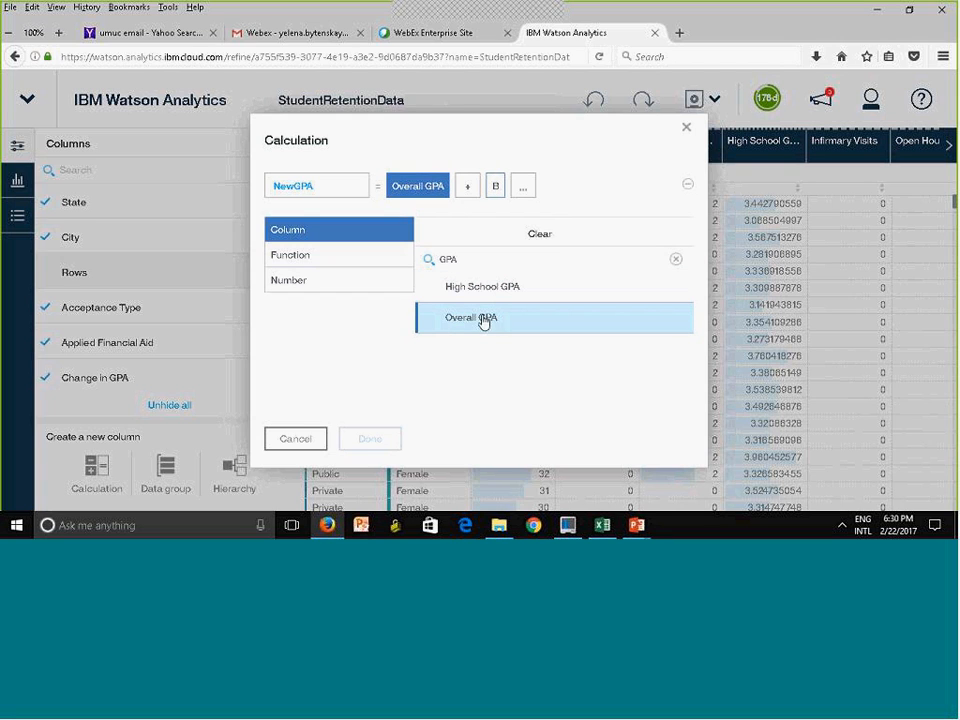
Keep addition as the operator of the NewGPA calculation and discard the unfinished calculation
click(467, 186)
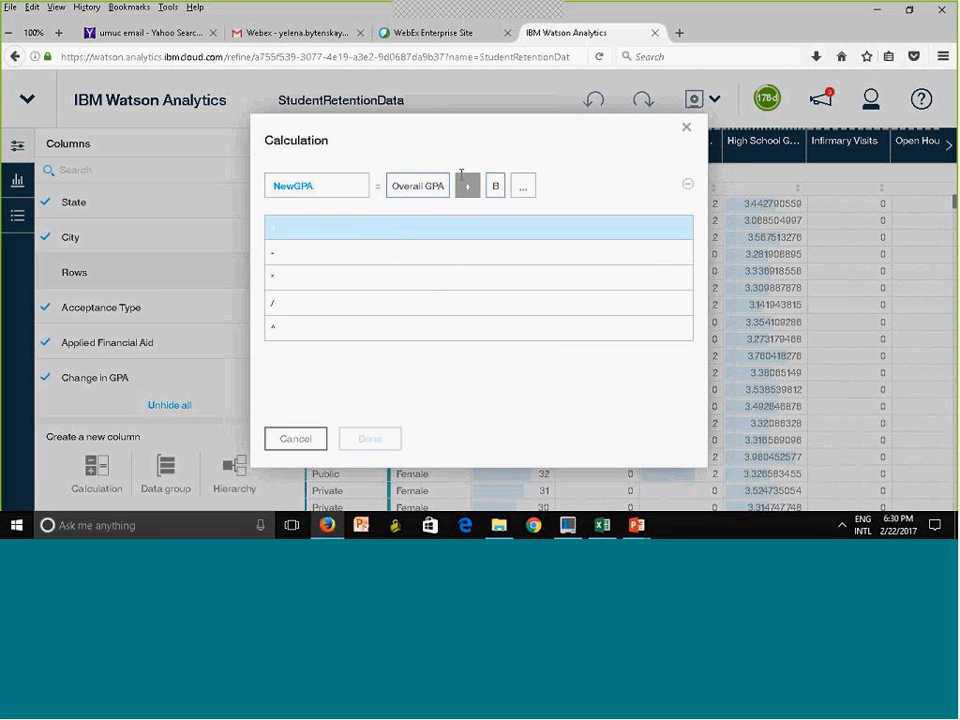
click(291, 232)
click(495, 186)
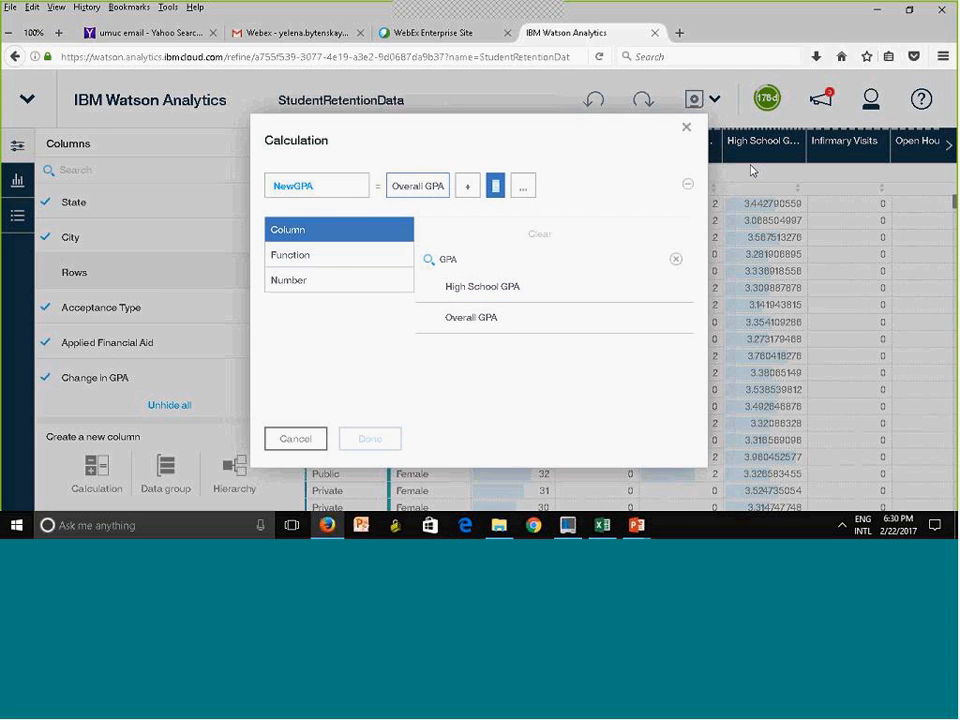
click(686, 129)
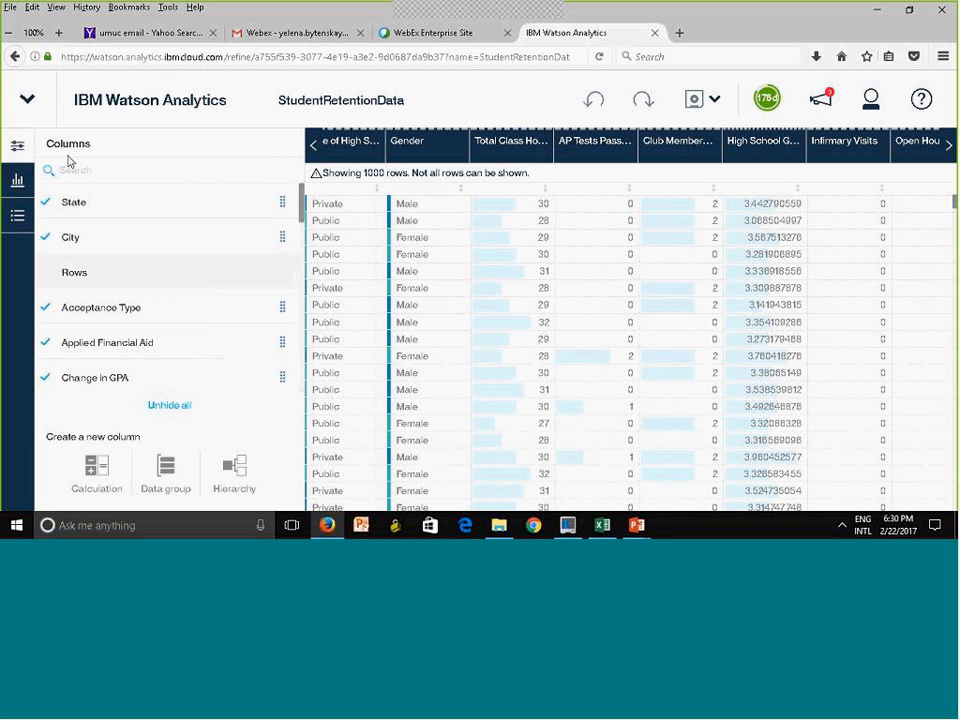
click(16, 148)
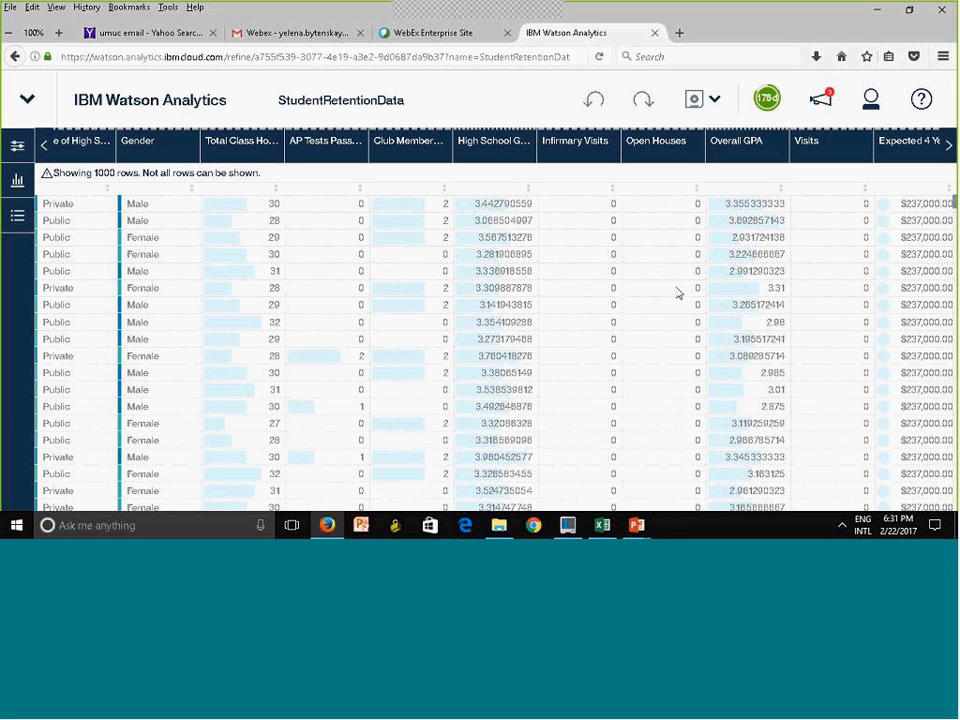
Filter the High School GPA column to values from 2.8 to 3.53, including blanks
click(499, 155)
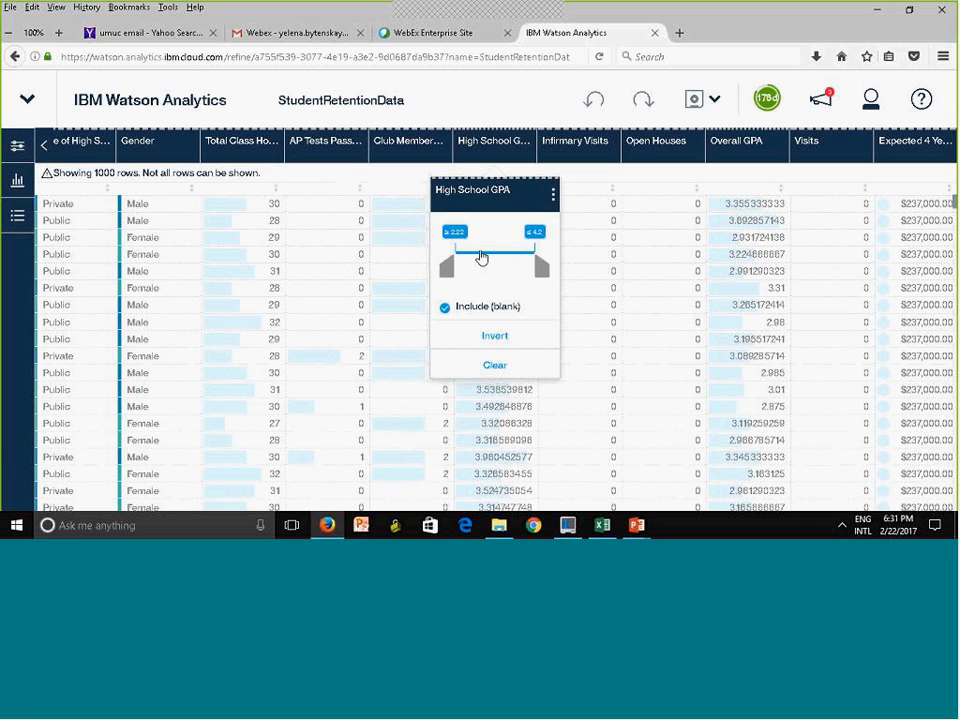
drag(448, 272, 474, 272)
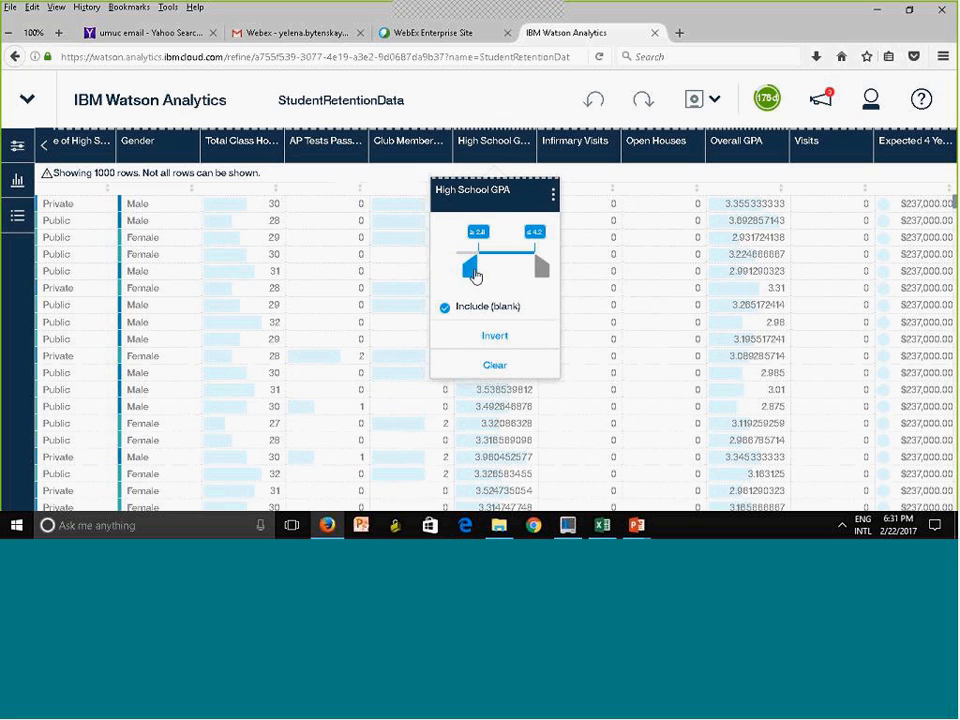
drag(542, 274, 514, 277)
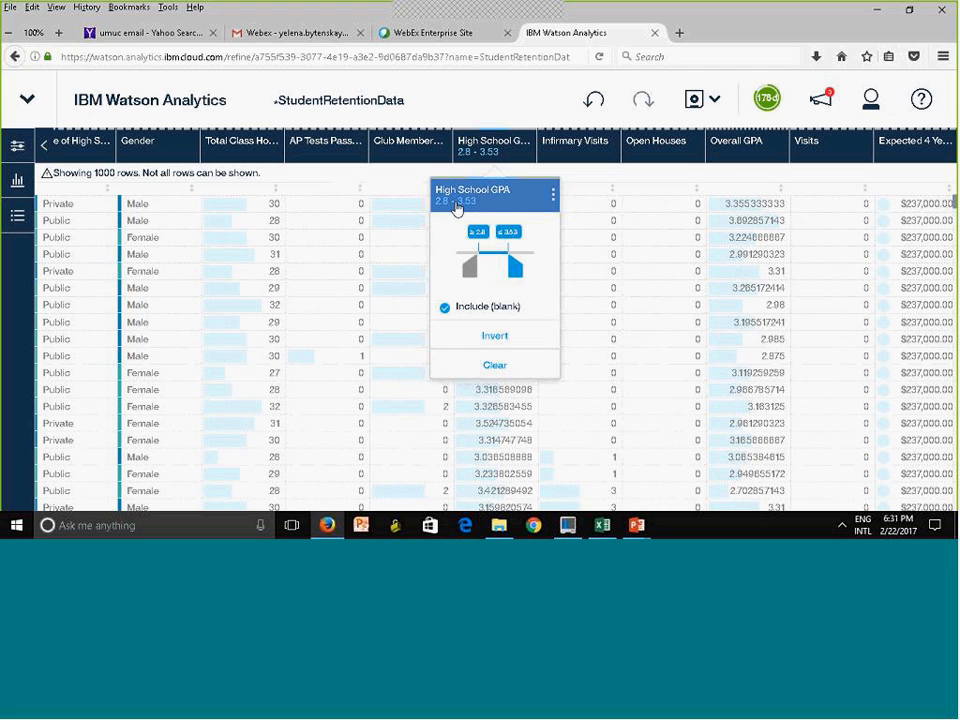
click(465, 209)
click(466, 210)
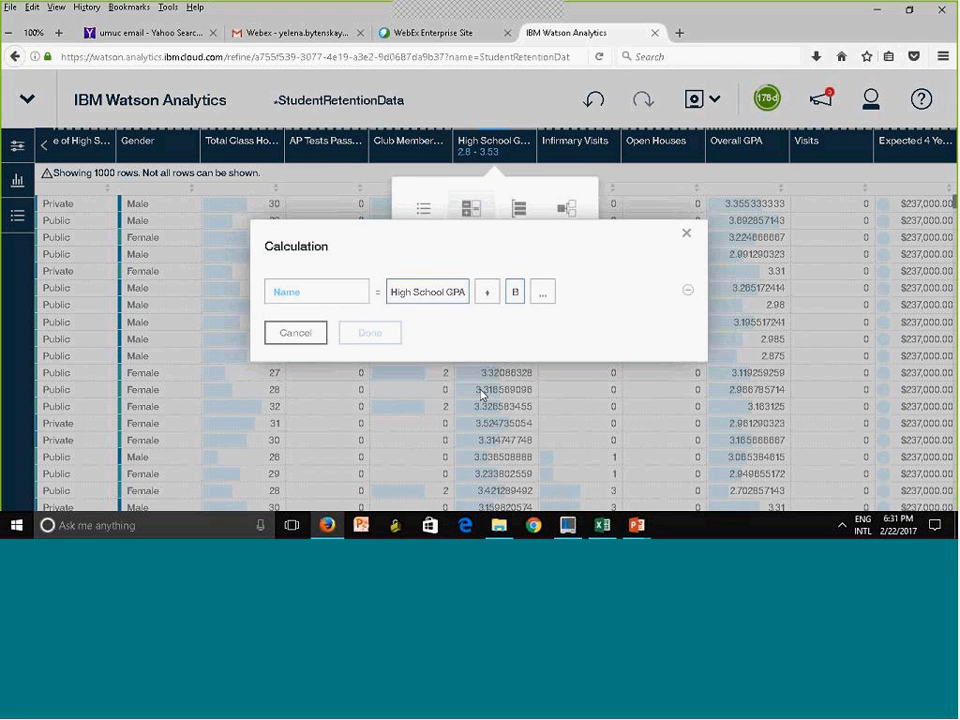
click(685, 236)
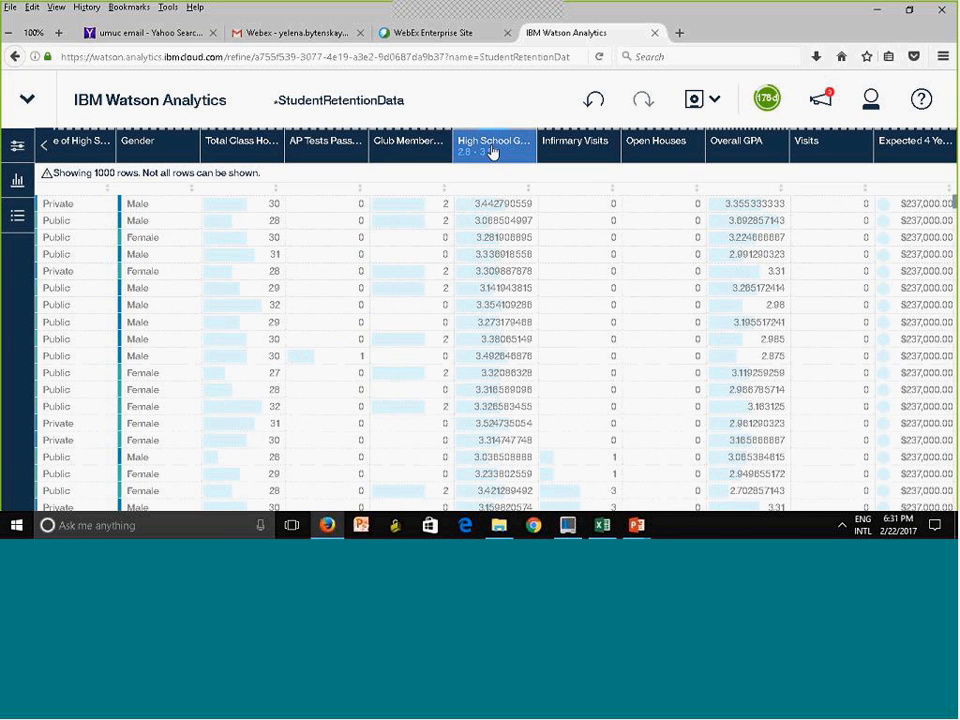
Invert the High School GPA filter so it keeps values below 2.8 and above 3.53
click(492, 152)
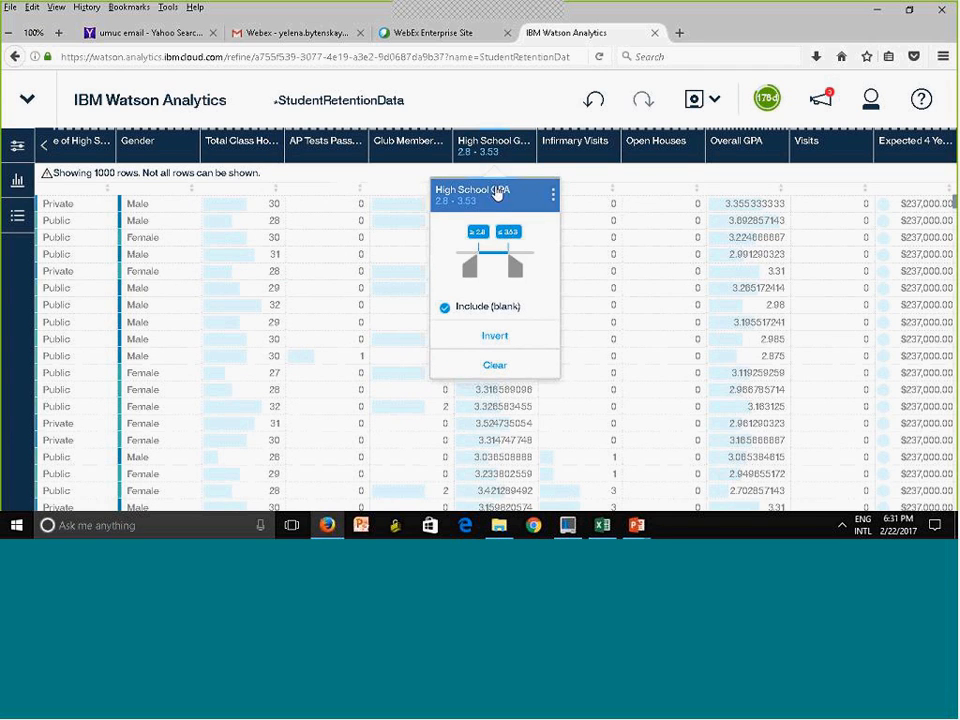
click(488, 337)
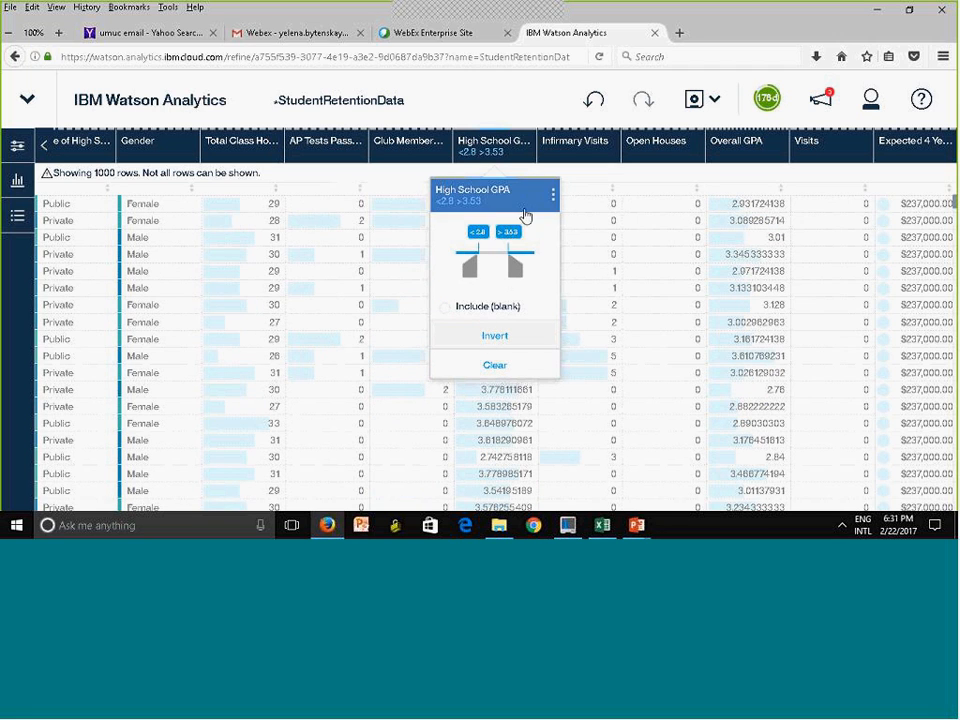
Clear the High School GPA filter and undo the clearing
click(494, 366)
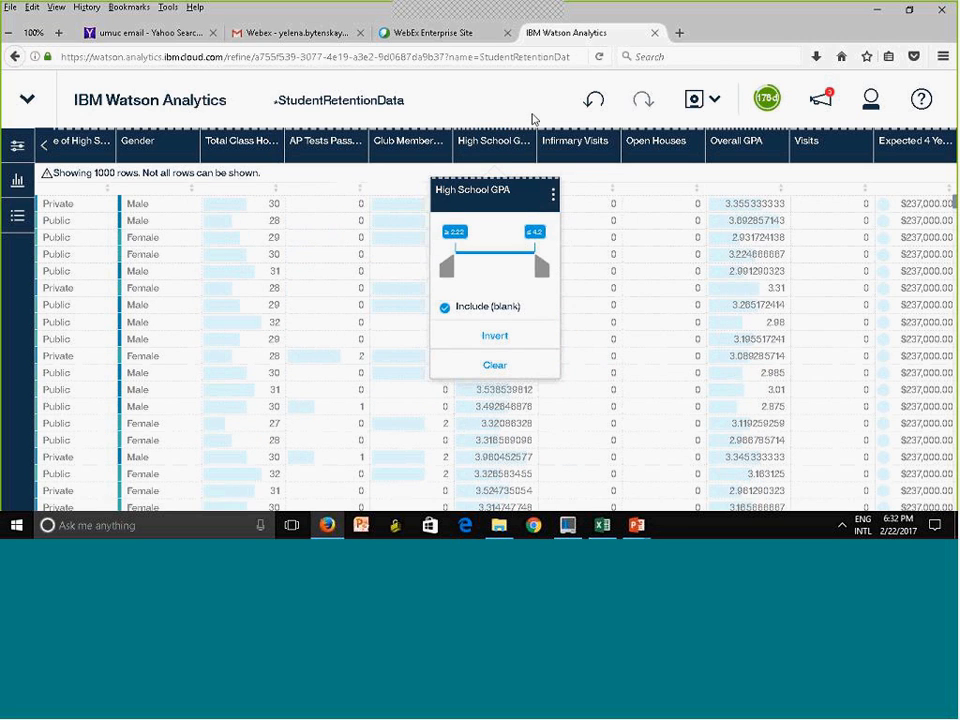
click(508, 83)
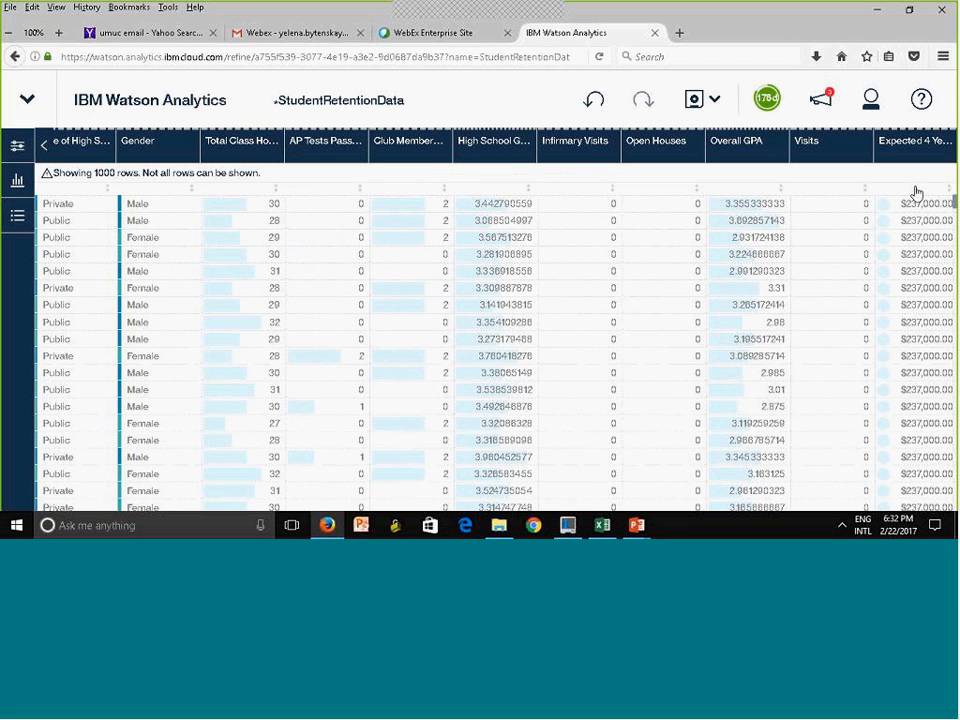
click(593, 102)
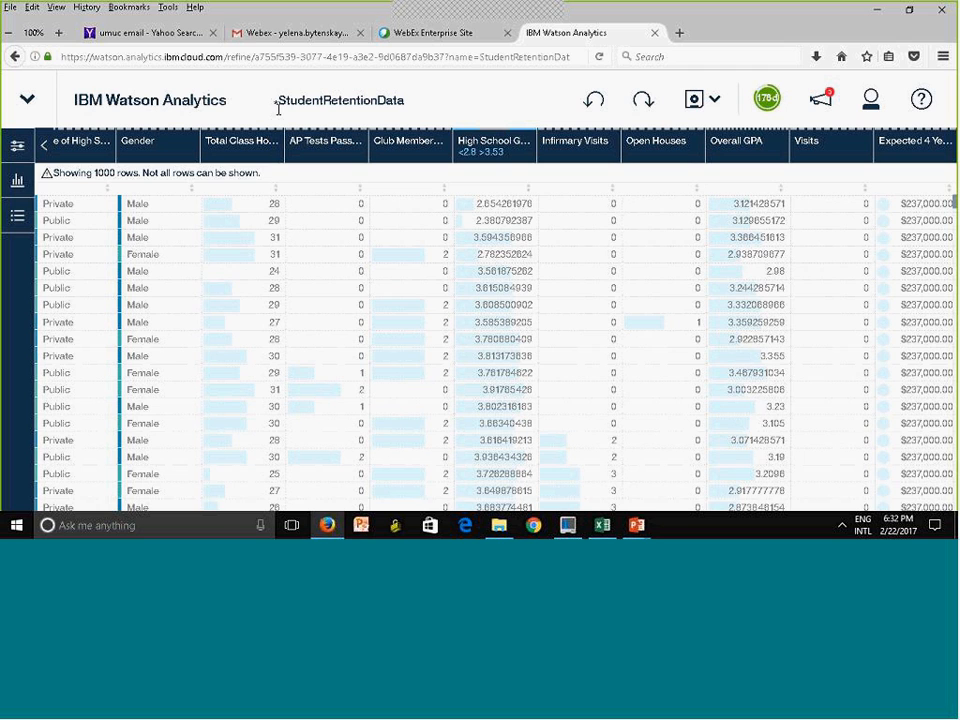
Save the StudentRetentionData set and display the quality scores and distributions of its columns
click(694, 101)
click(19, 182)
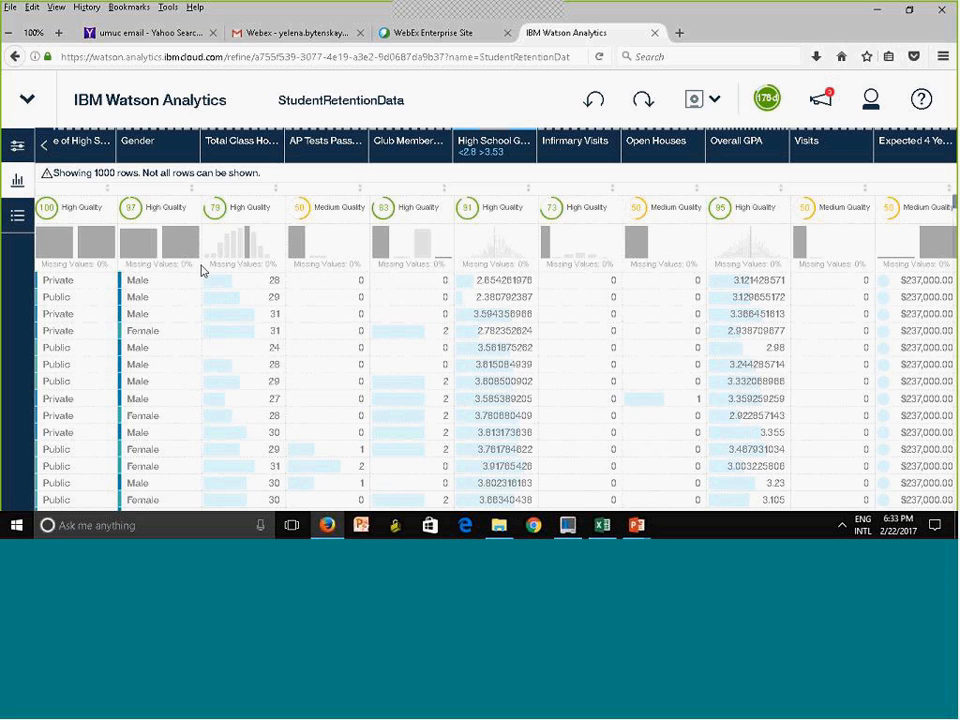
Clear the filter on the High School GPA column
click(212, 141)
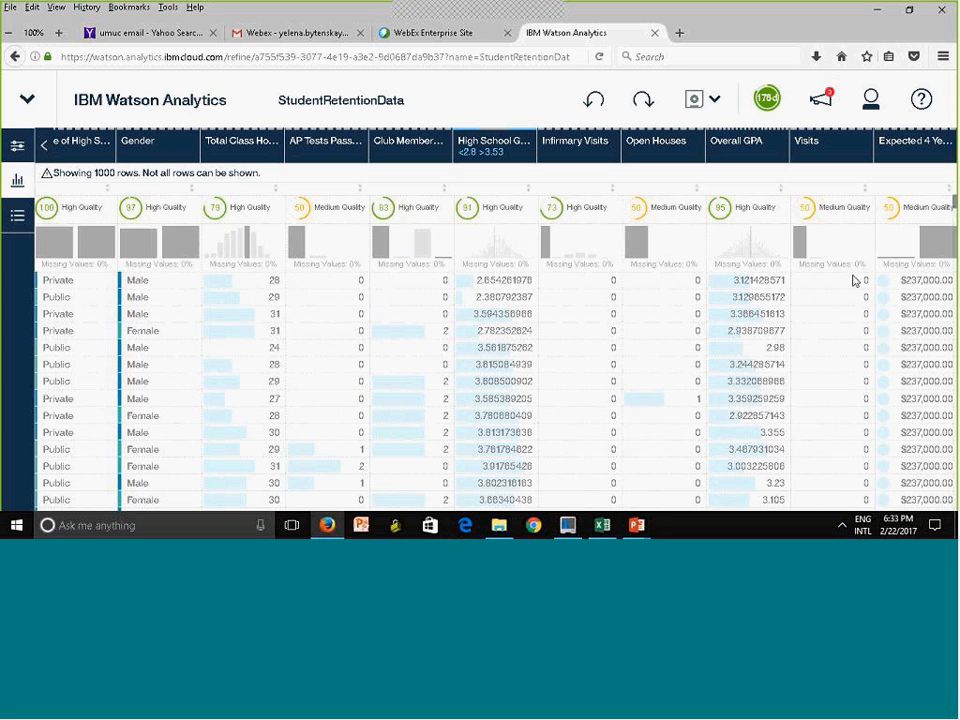
click(487, 154)
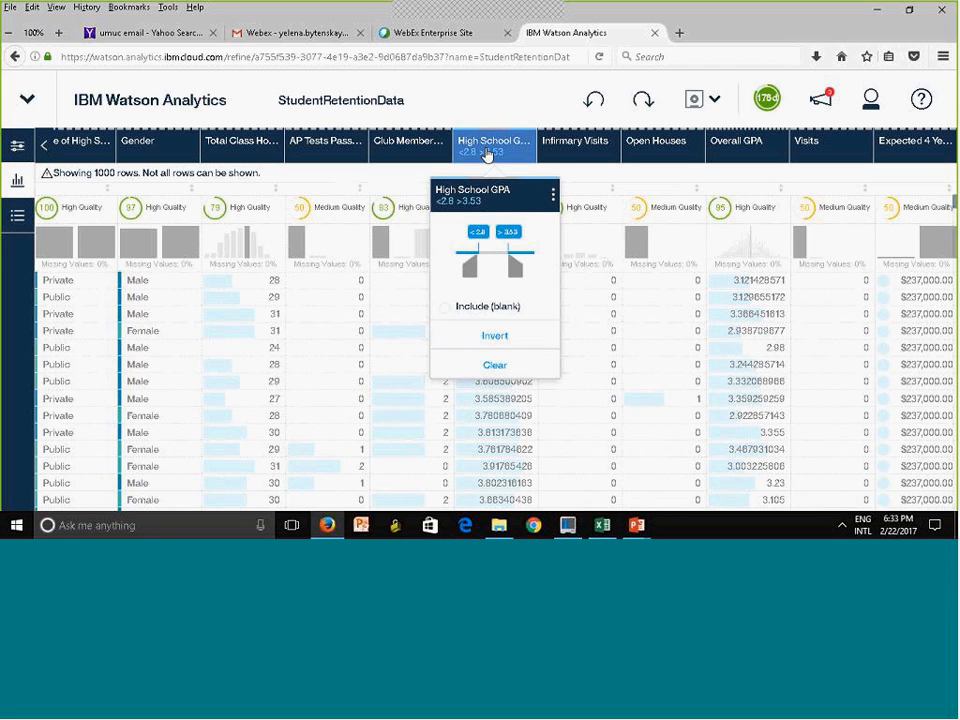
click(505, 369)
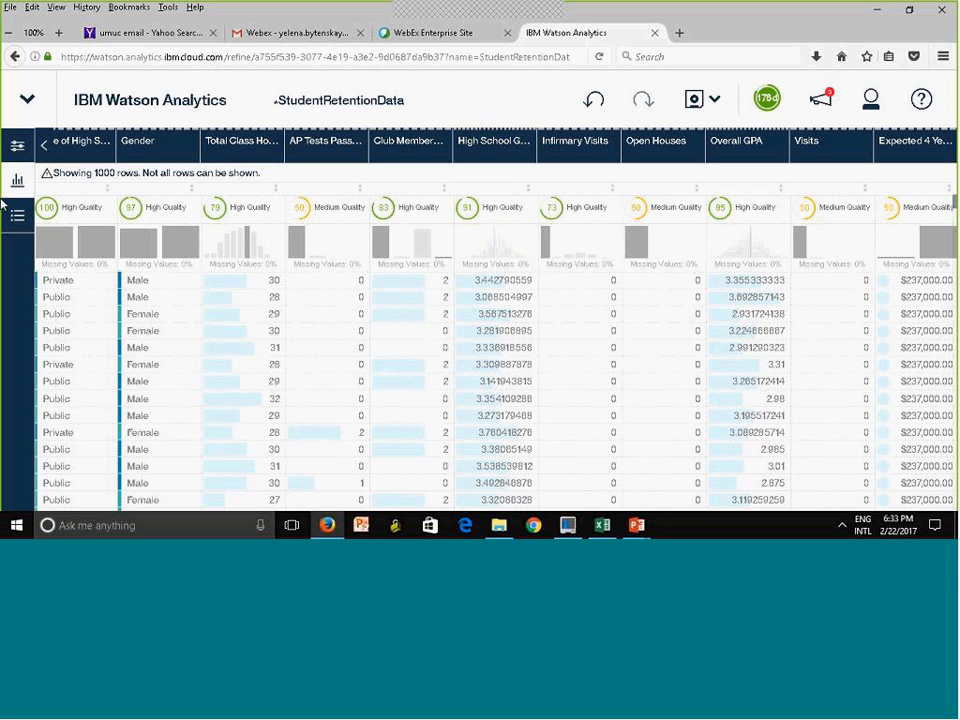
Create a data group named RevenuRange from Expected 4 Year Revenue, using 5 equally distributed ranges
click(16, 146)
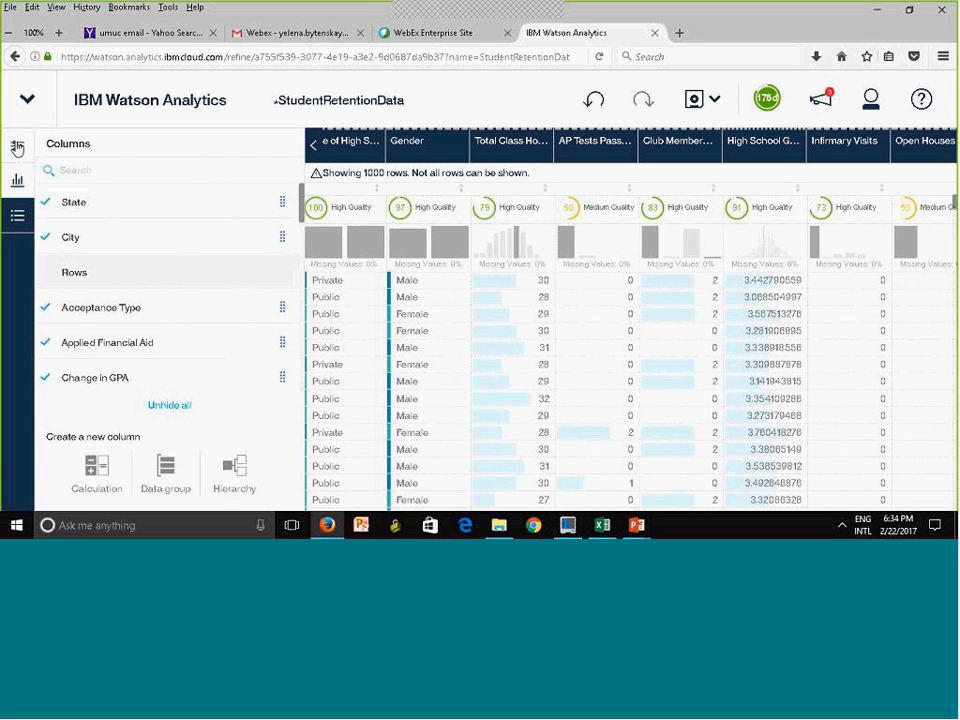
click(166, 480)
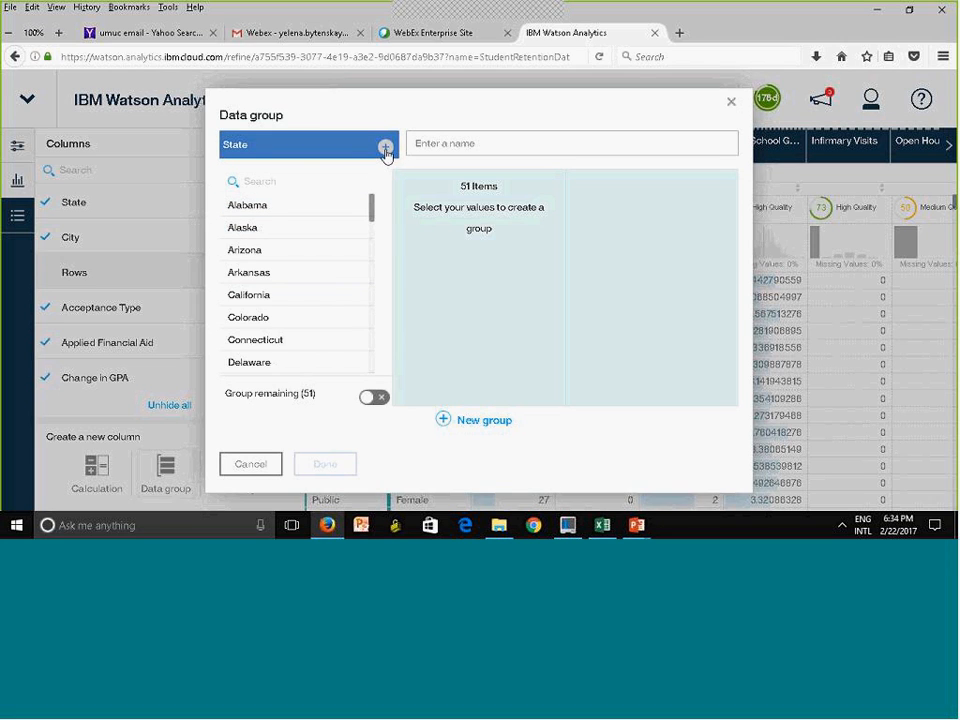
click(263, 150)
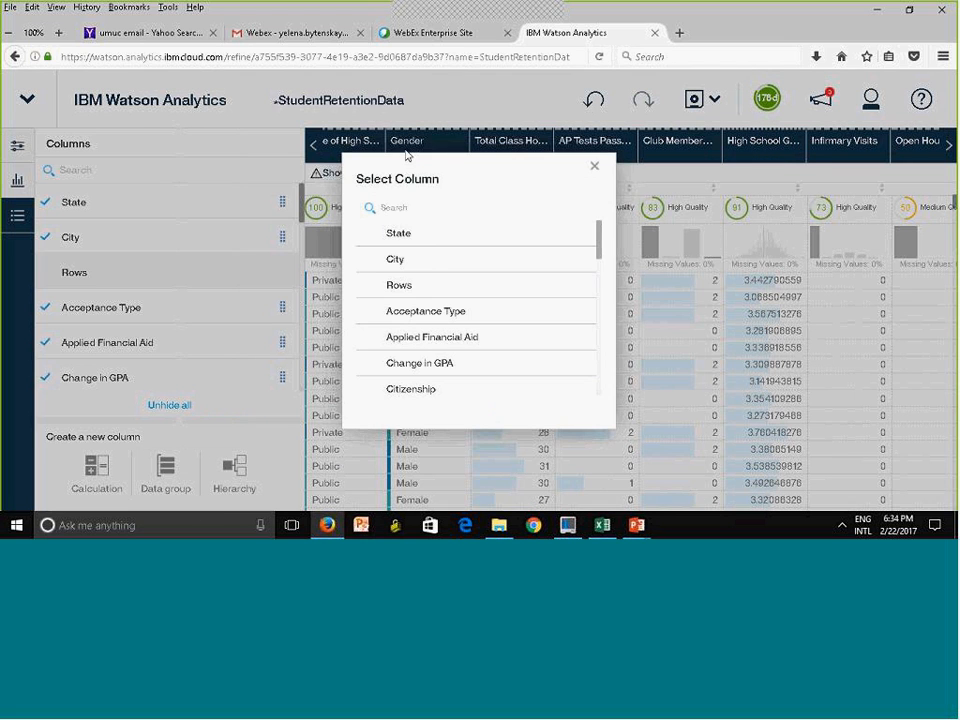
drag(598, 252, 596, 391)
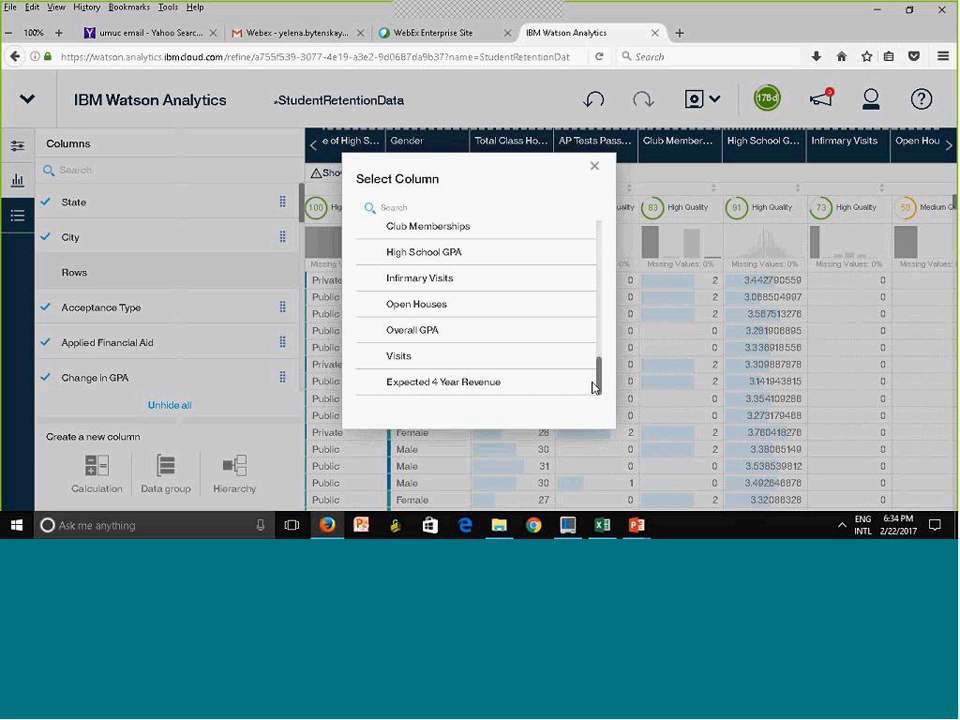
click(414, 391)
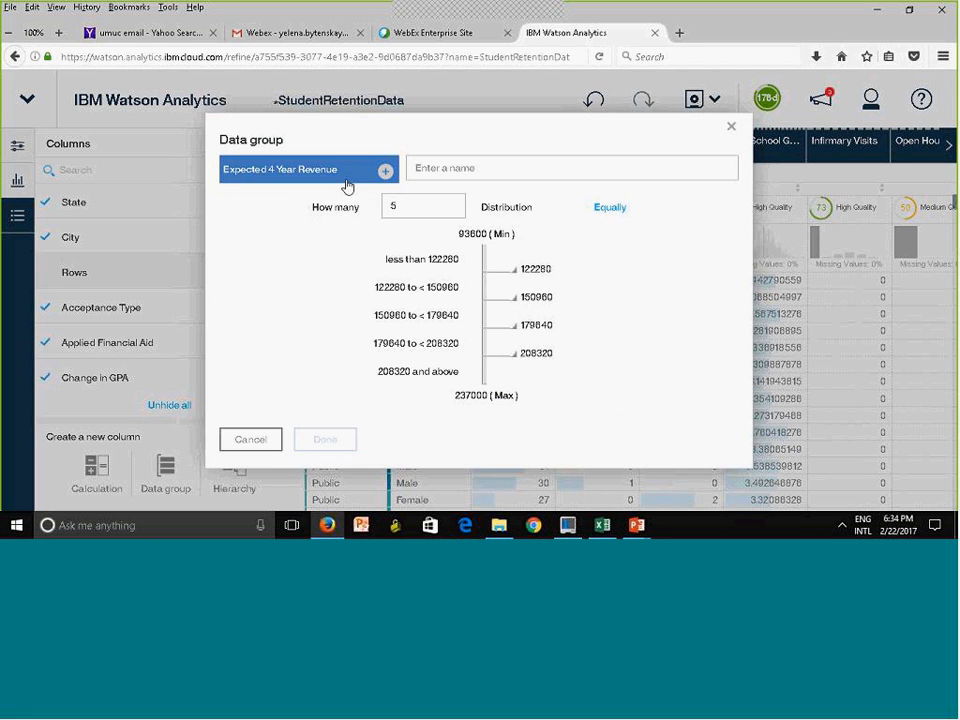
click(490, 174)
text(RevenuRange)
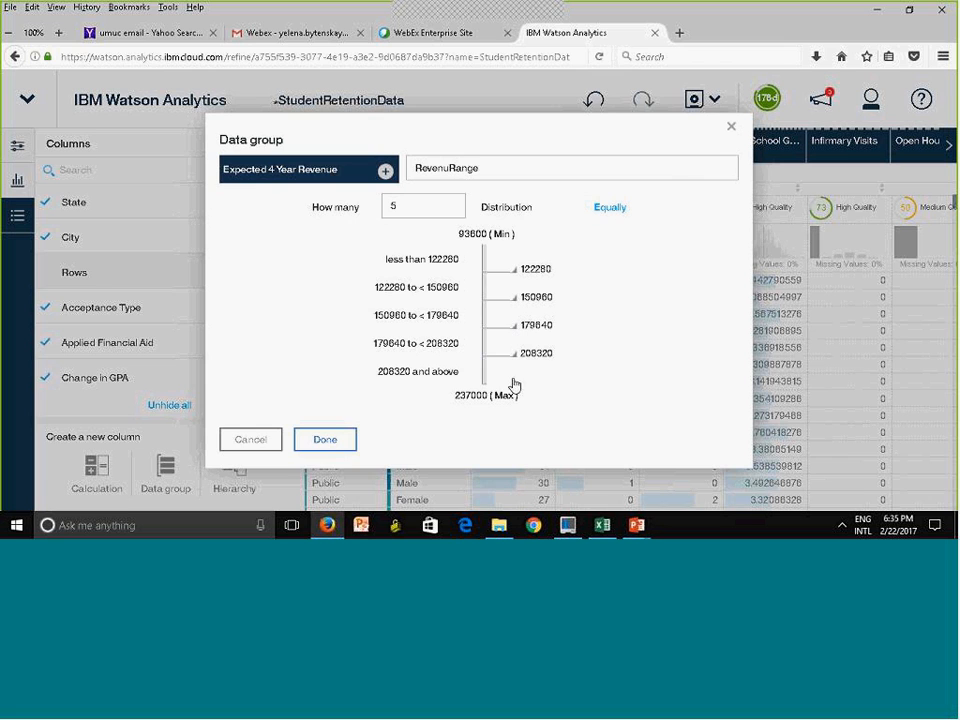
click(325, 442)
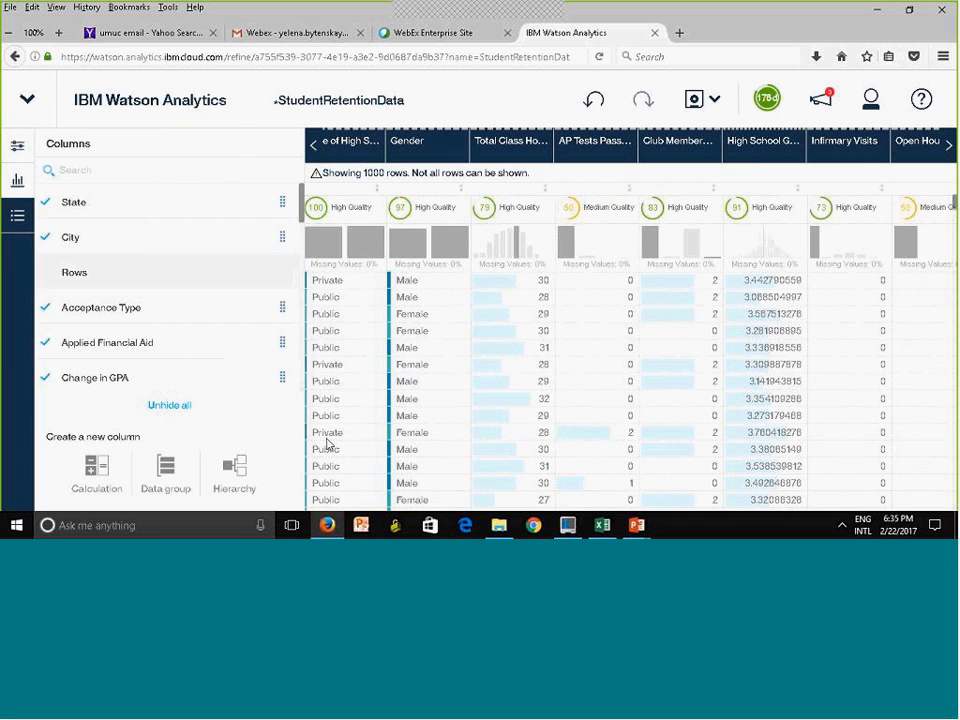
Examine the RevenuRange column at the end of the data table
click(16, 147)
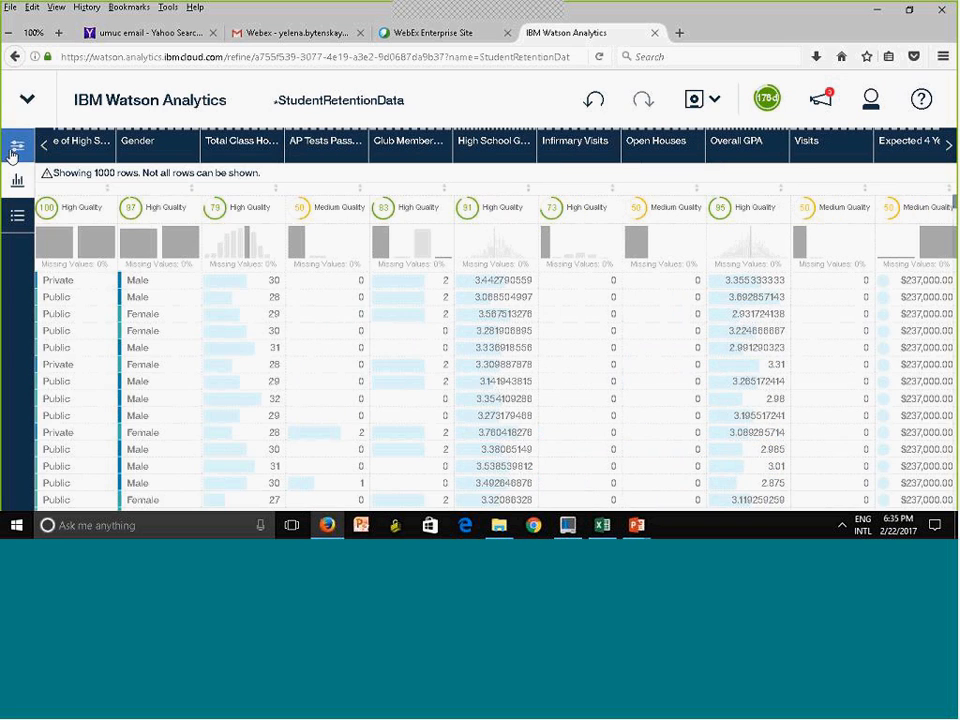
click(949, 147)
click(949, 147)
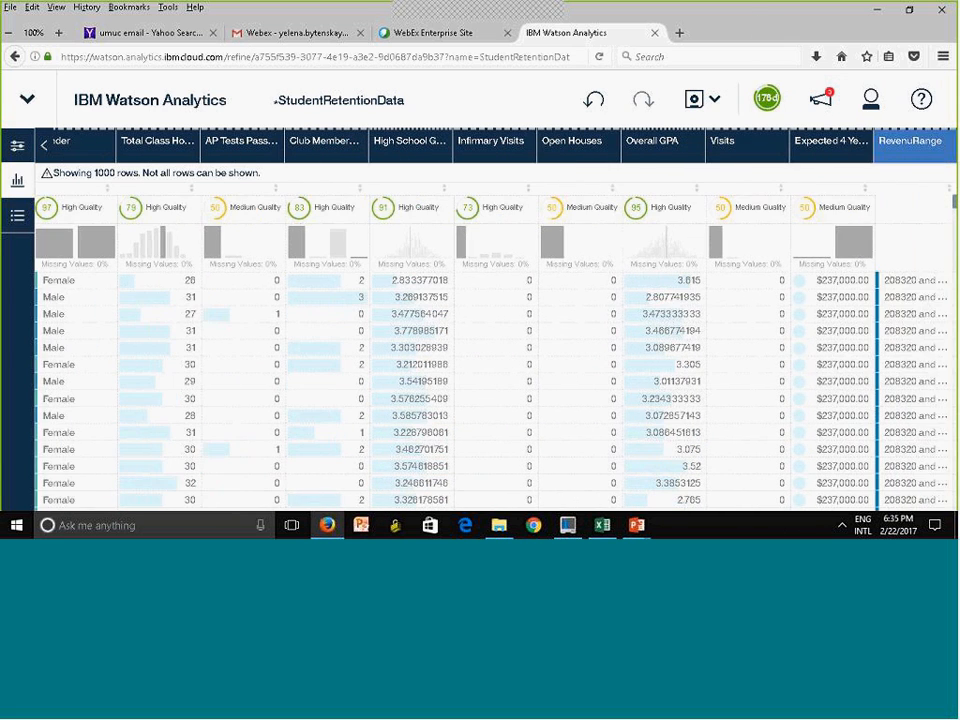
click(945, 147)
click(951, 93)
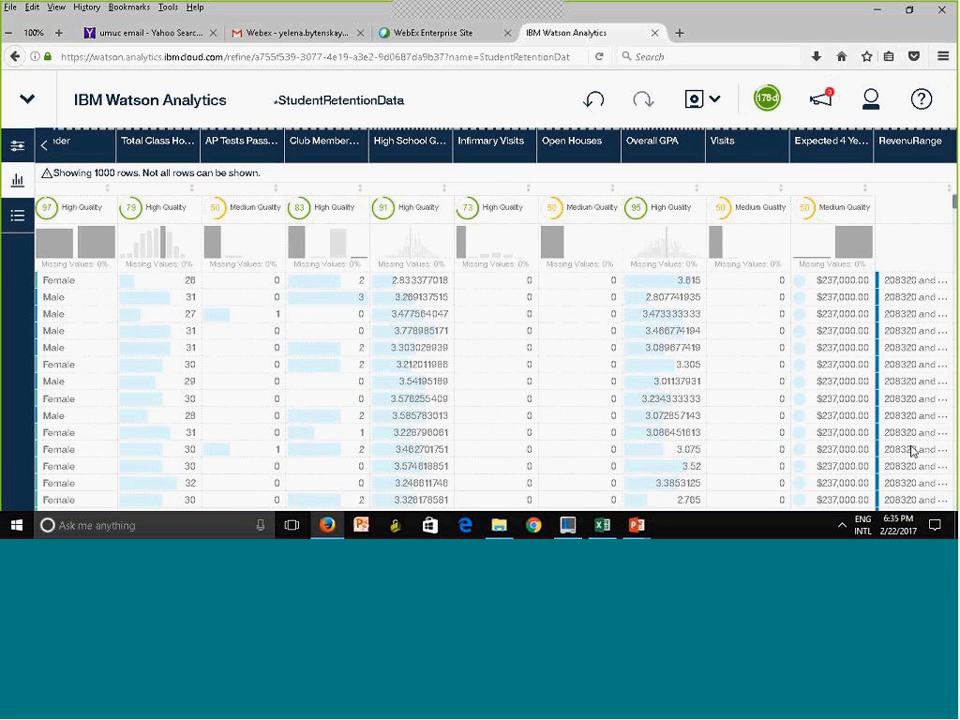
Hide the RevenuRange column and save the data set
click(19, 148)
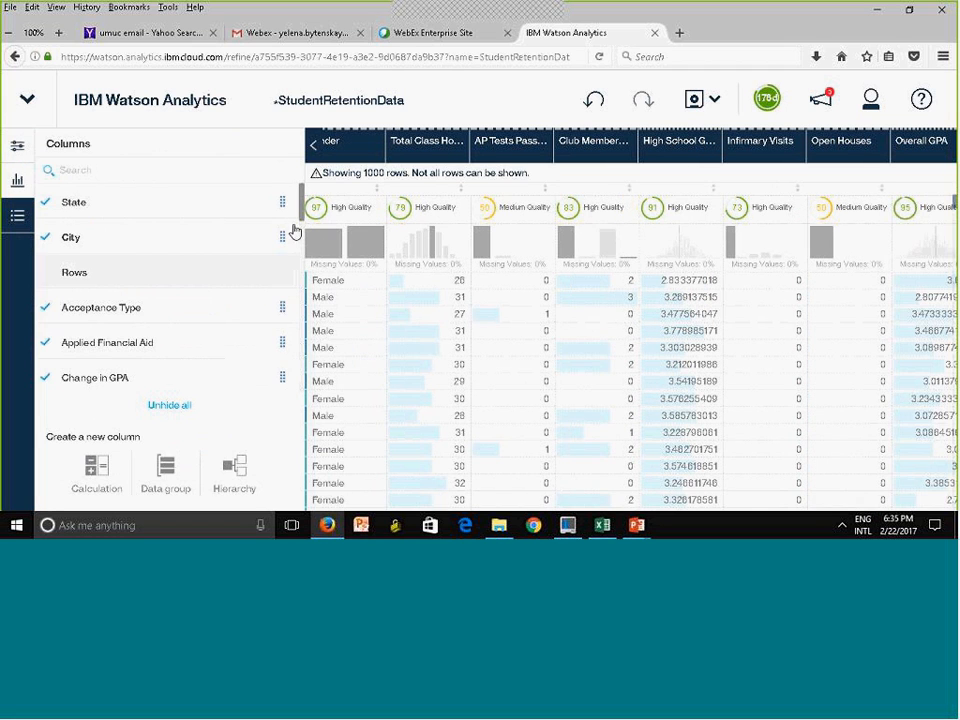
drag(300, 220, 299, 401)
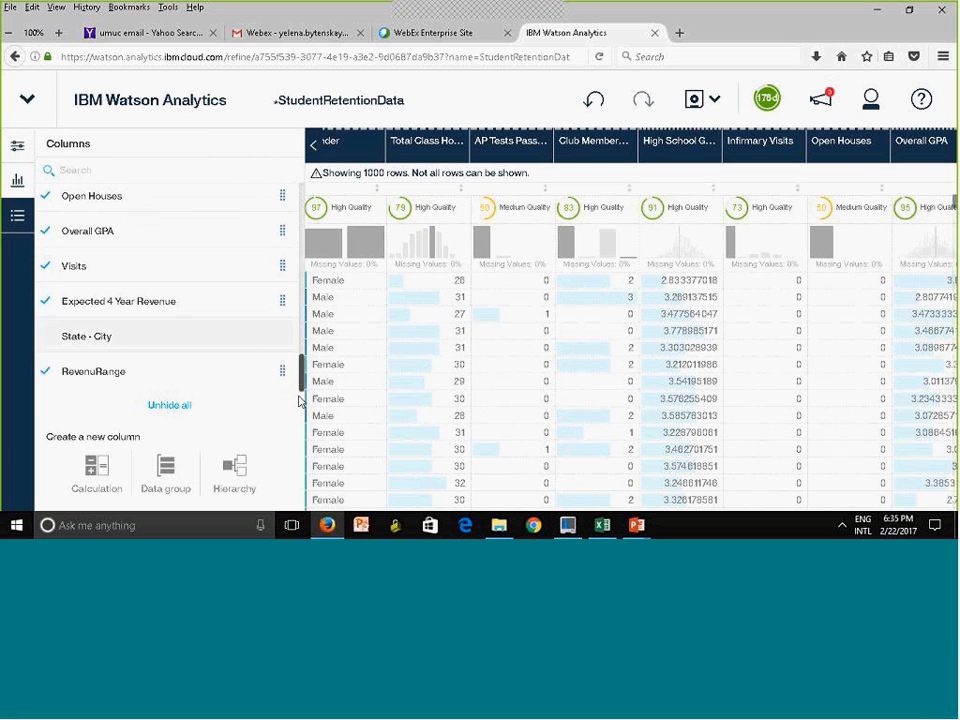
click(46, 373)
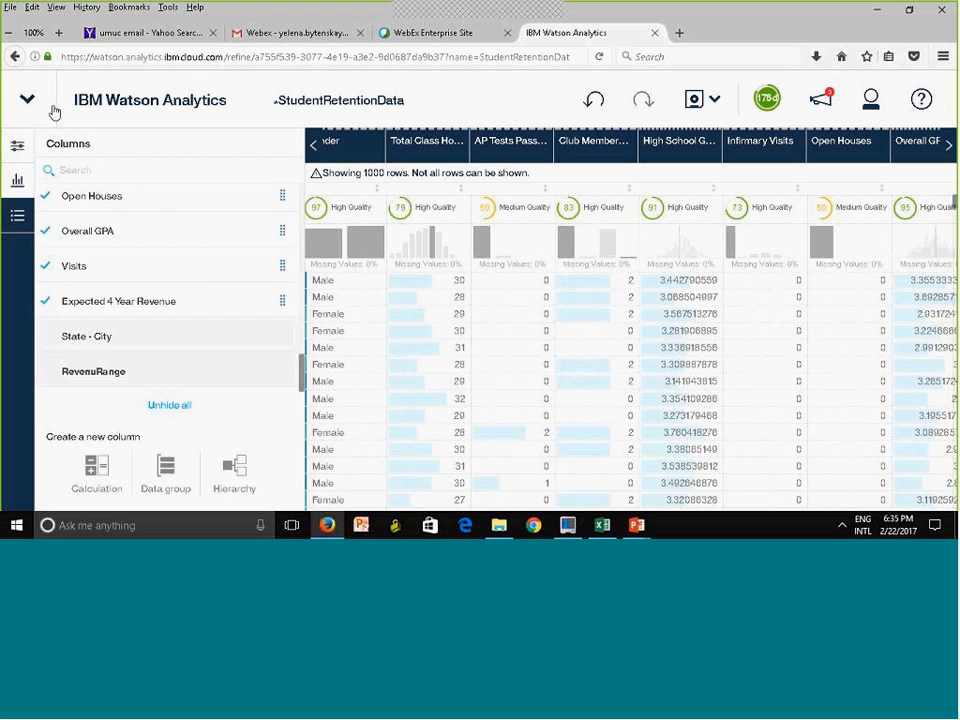
click(697, 106)
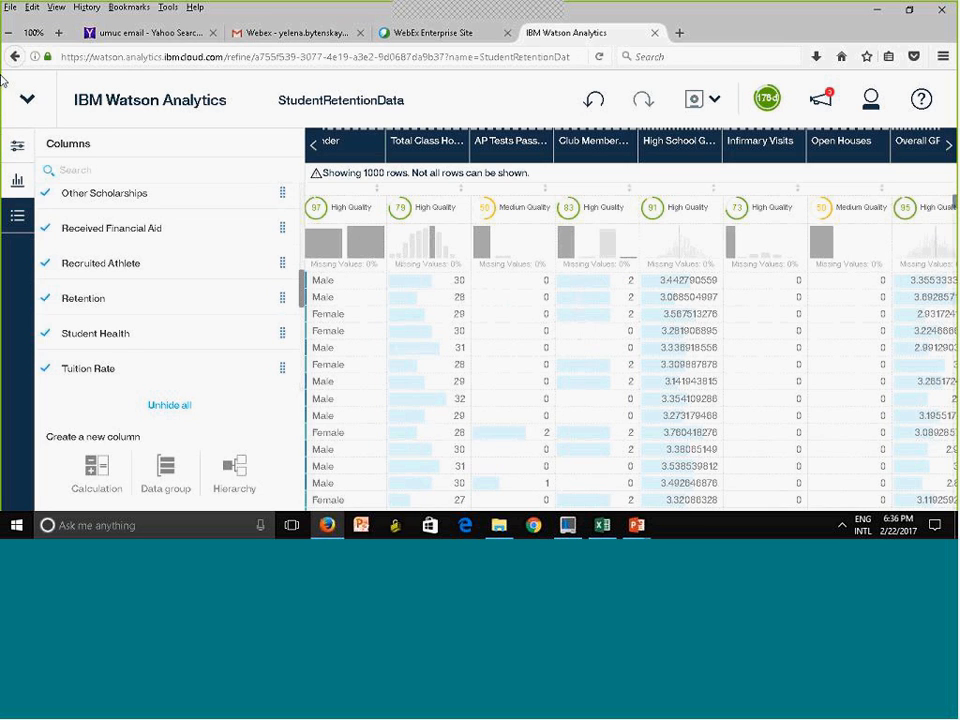
click(16, 148)
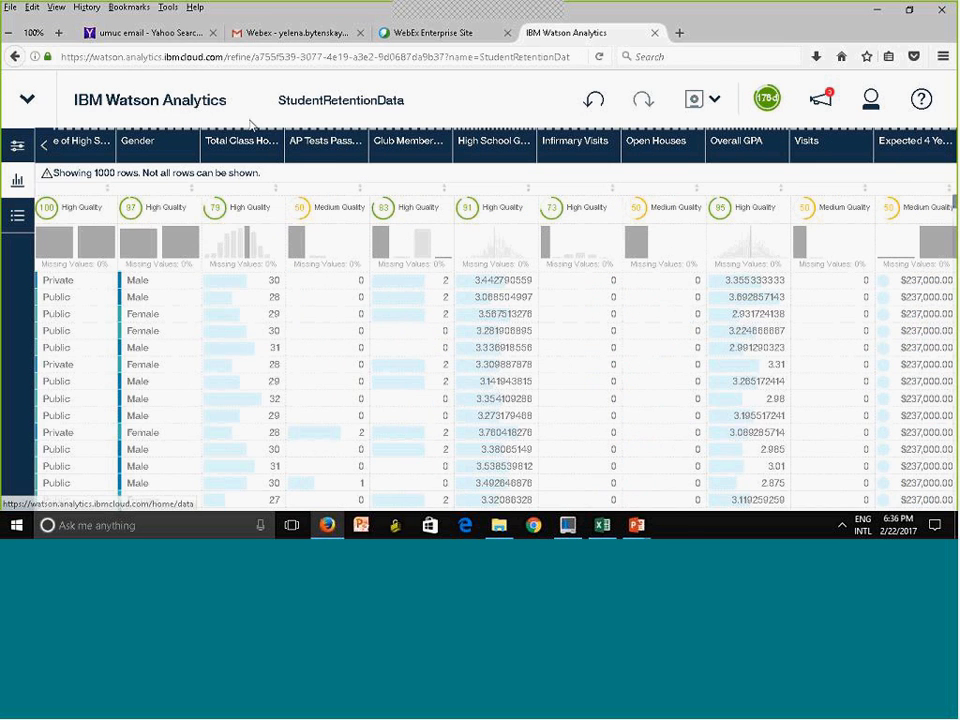
Return to the home page and reopen StudentRetentionData from the recently used items
click(123, 104)
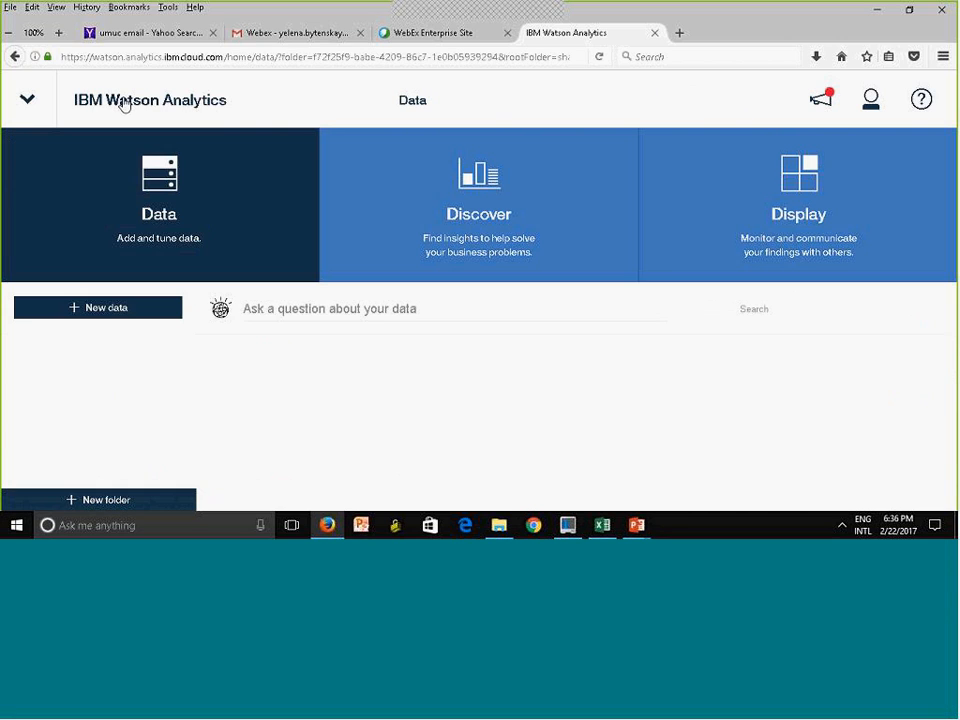
click(29, 99)
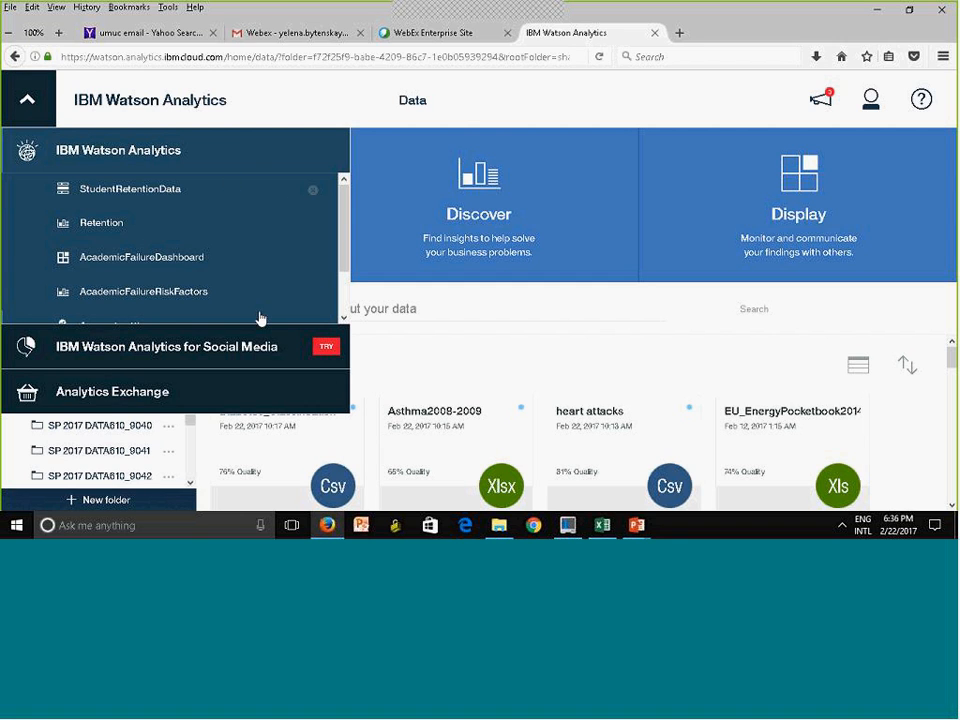
drag(344, 236, 347, 206)
click(158, 199)
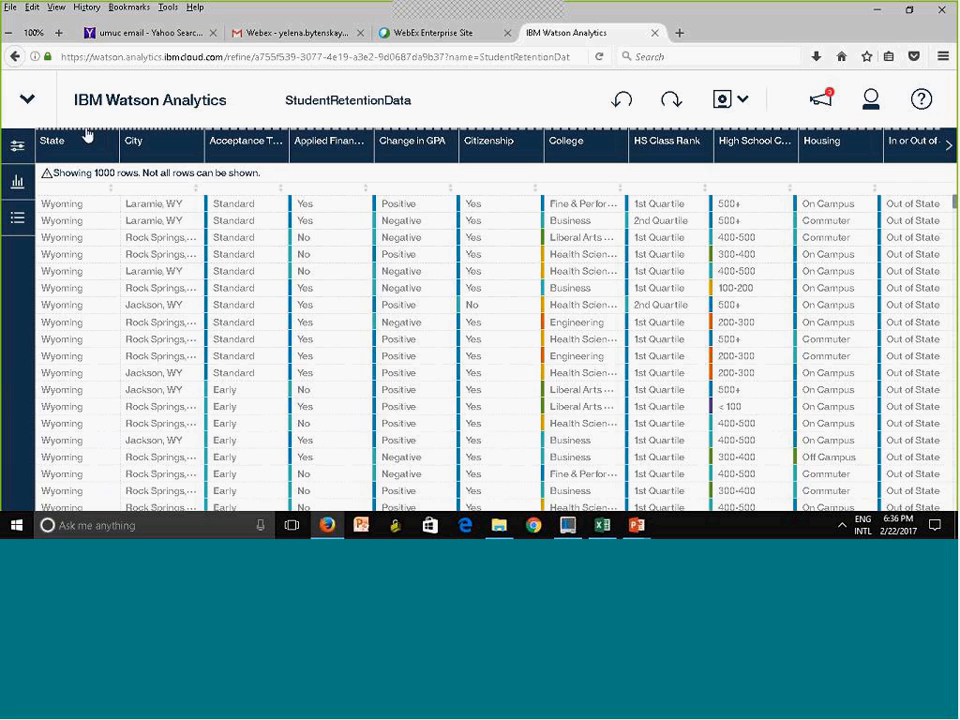
Go back to the home page, collapse the Shared folder tree and open the Personal data folder
click(153, 108)
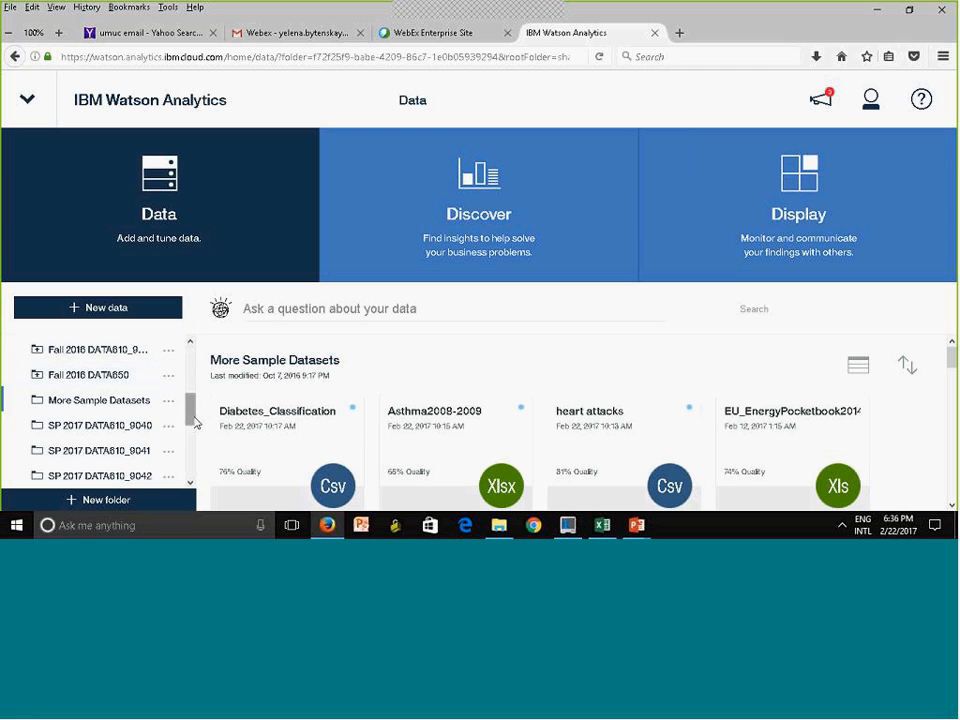
scroll(10, 366, up, 5)
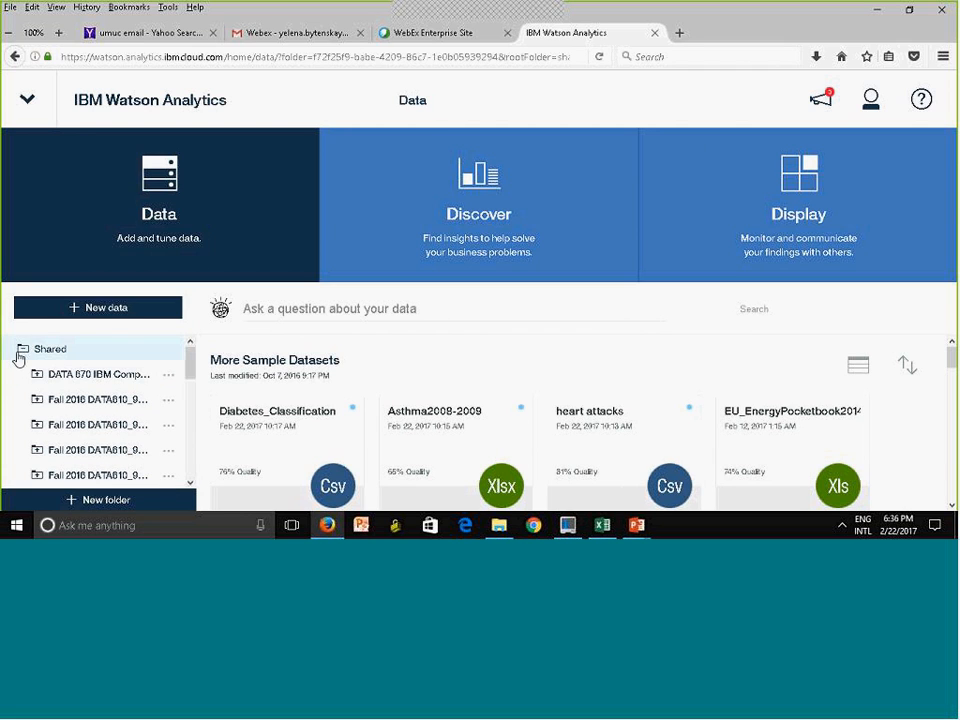
click(16, 352)
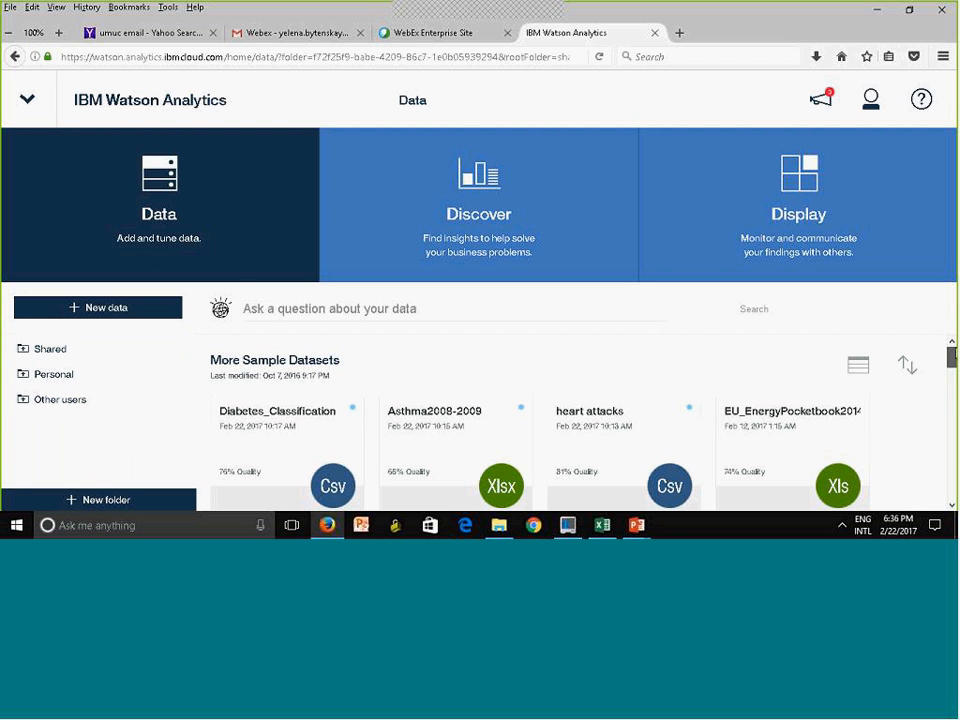
scroll(61, 286, down, 3)
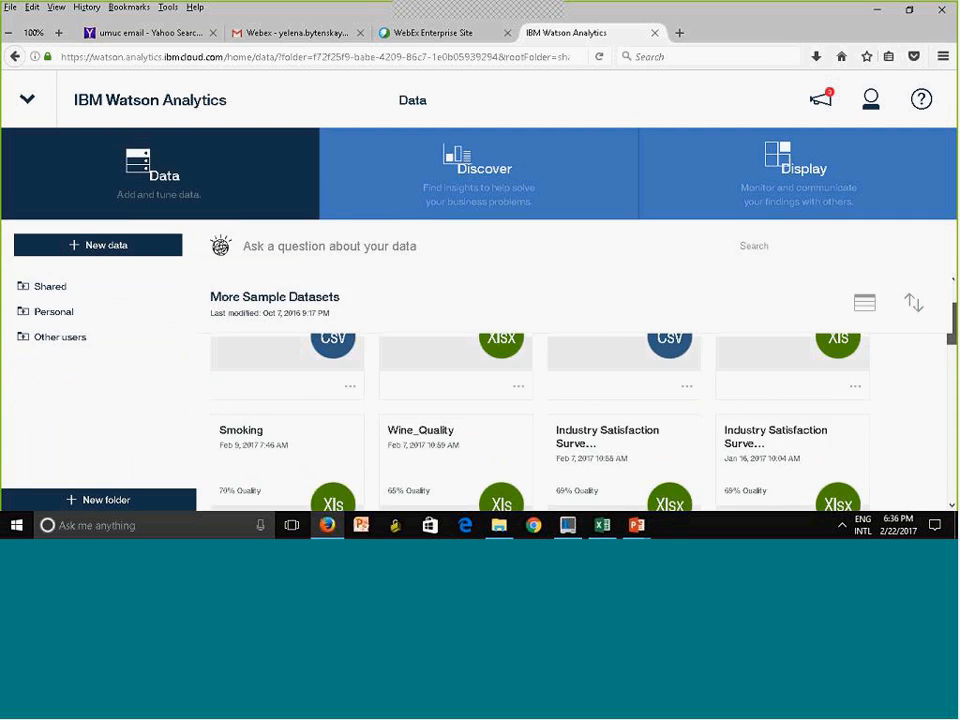
click(61, 286)
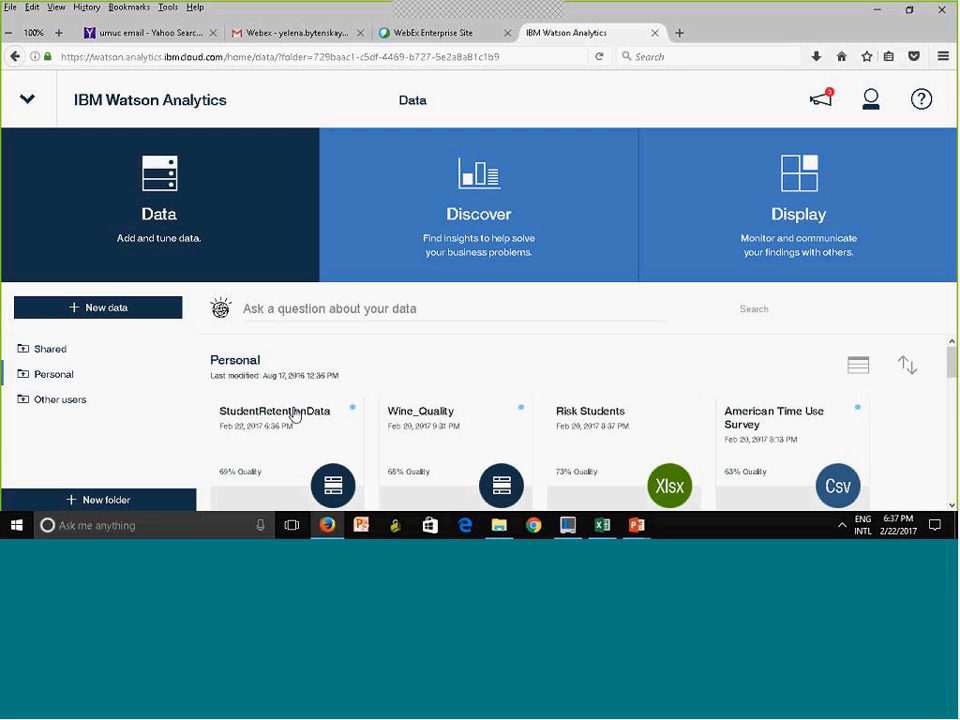
Start a discovery set from StudentRetentionData with the "What drives Retention?" starting point and examine the driver chart
click(263, 450)
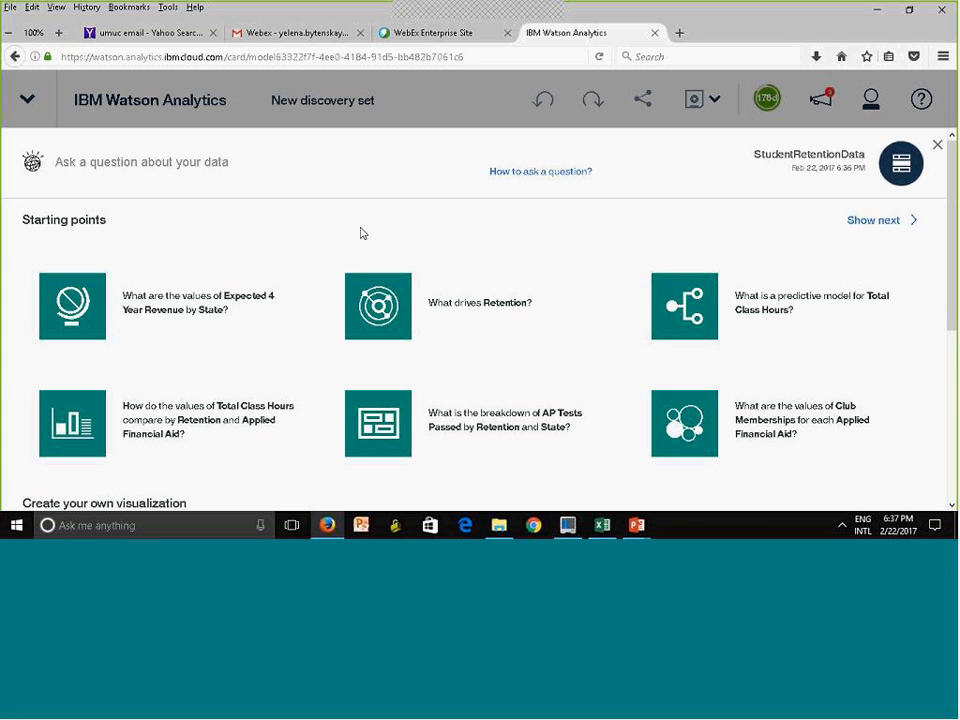
click(484, 309)
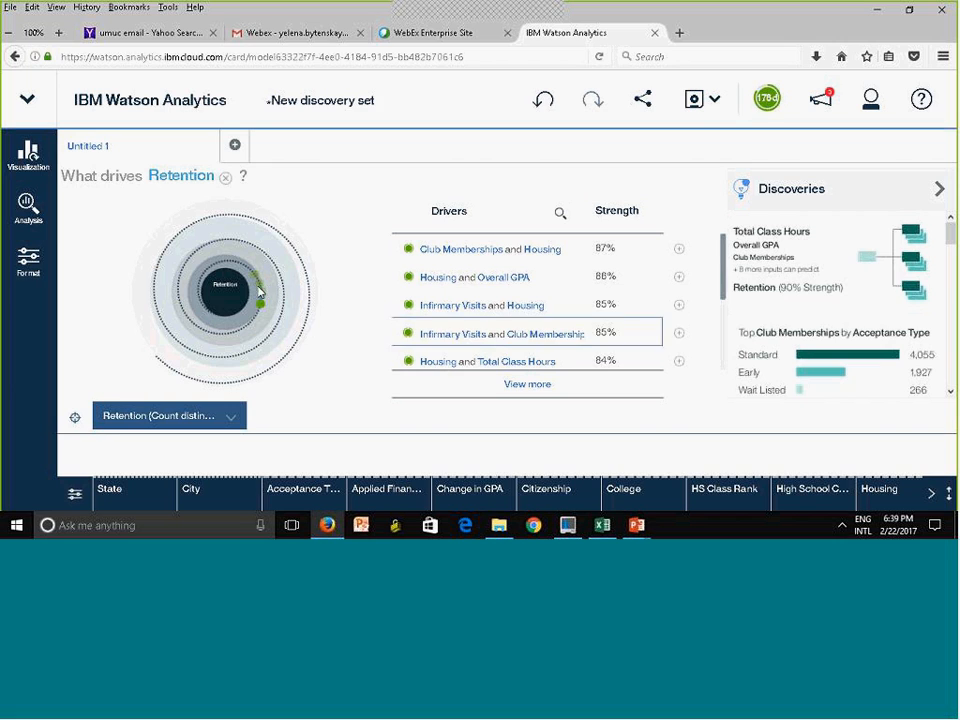
mouse_move(264, 311)
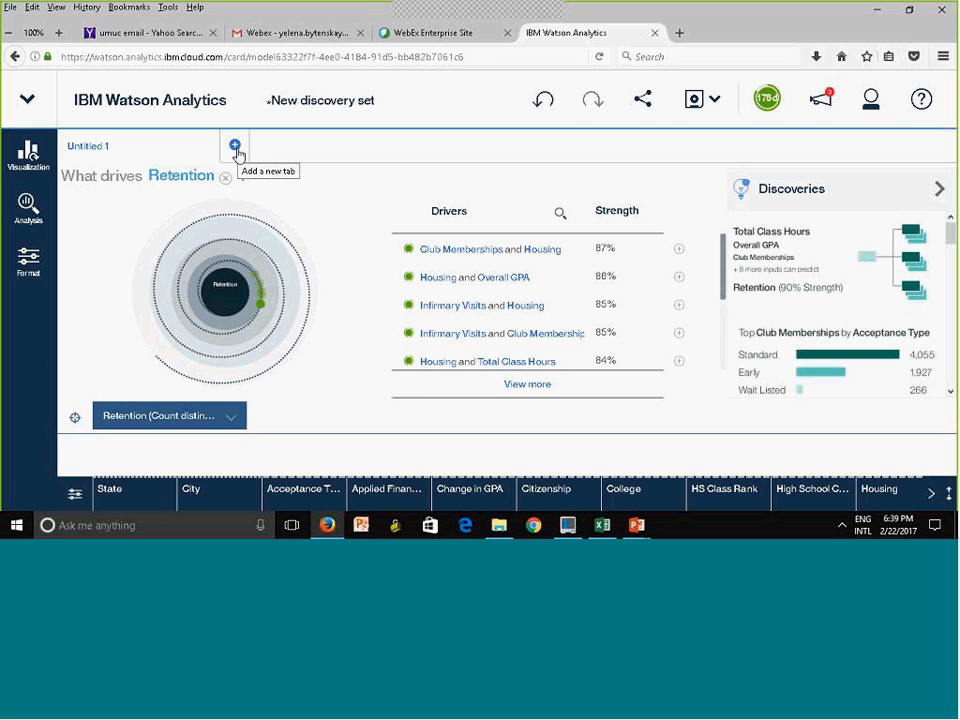
Add a discovery tab, ask about "Retention" and open the predictive model for Retention
click(236, 148)
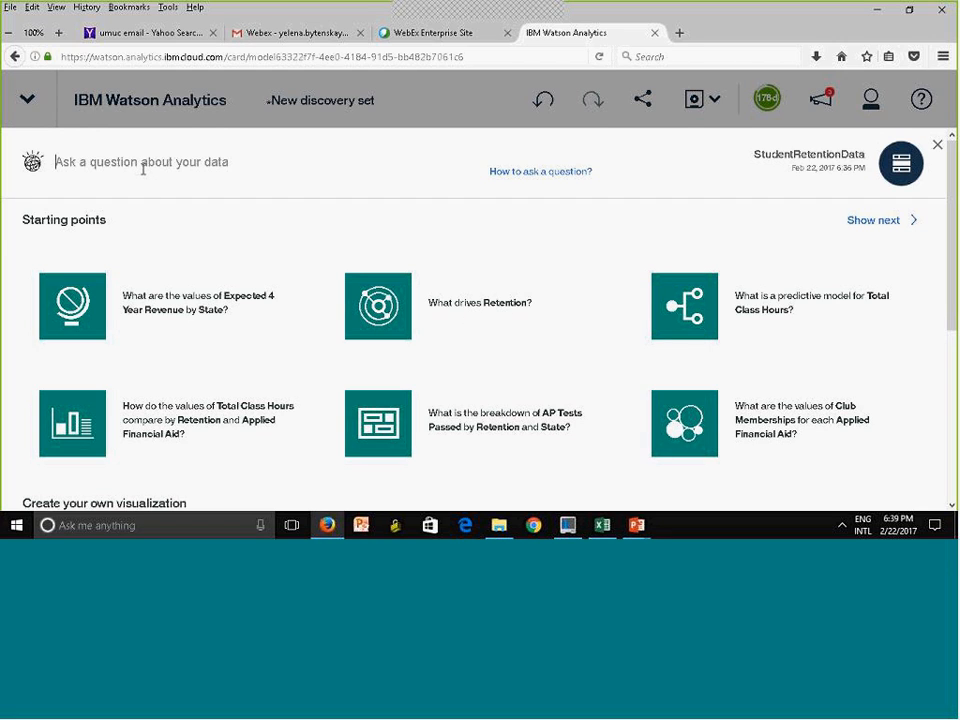
text(Re)
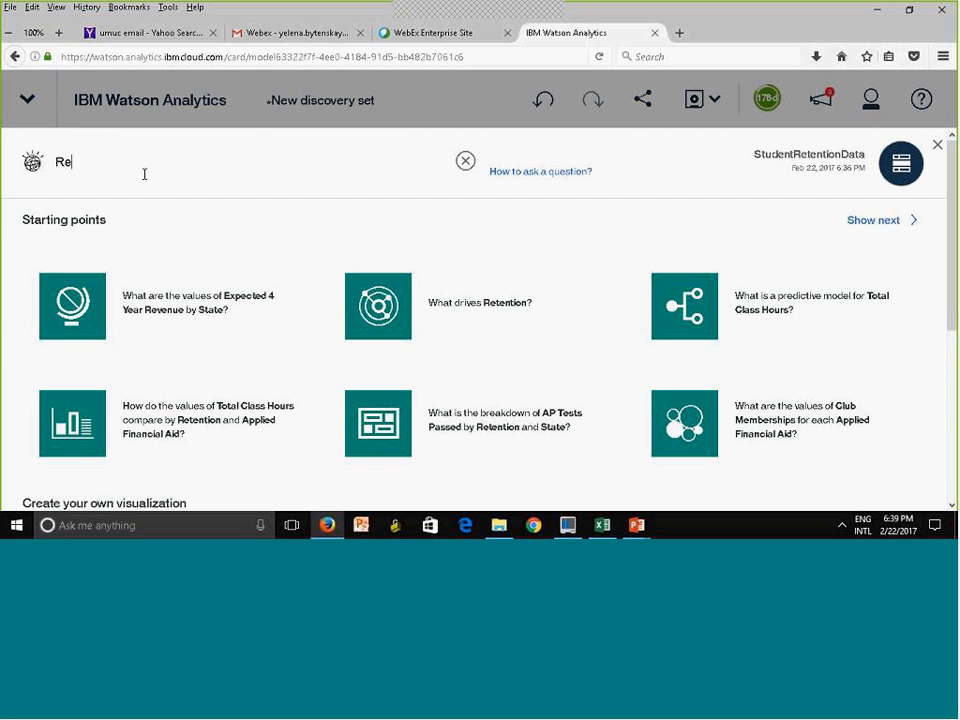
text(tention)
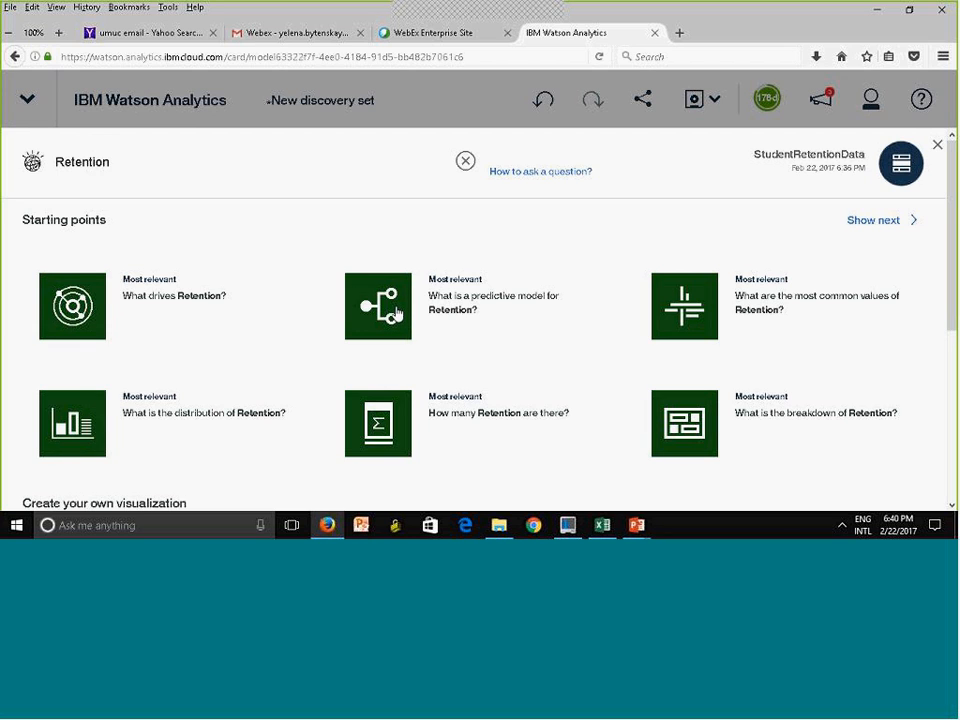
click(396, 314)
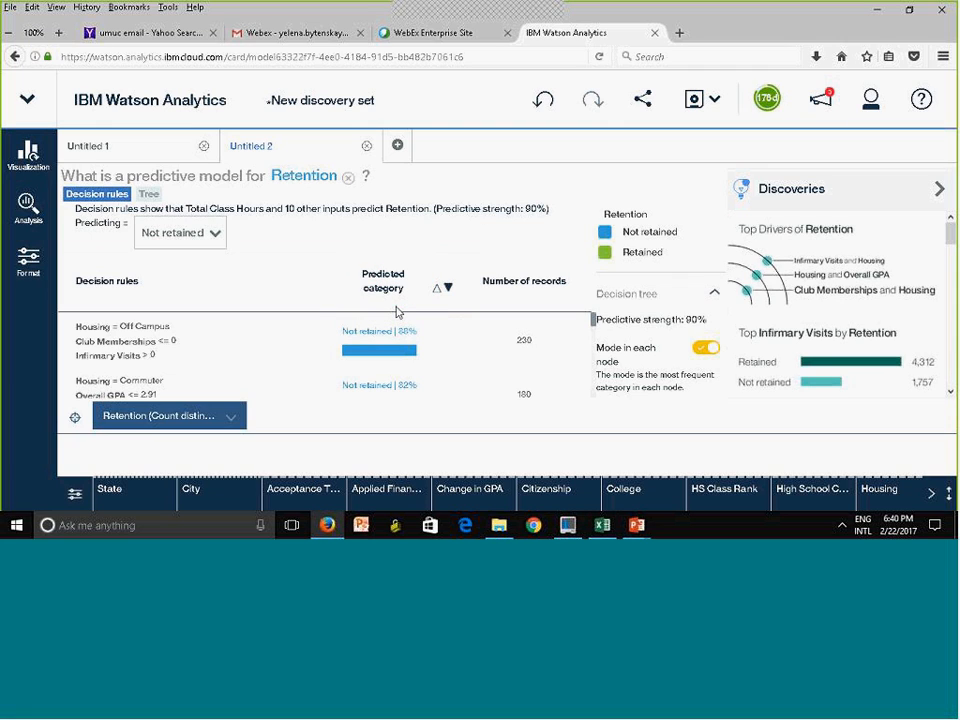
Examine the conditions of the first decision rule that predicts the Not retained category
click(195, 356)
scroll(127, 331, down, 1)
mouse_move(125, 335)
mouse_down()
mouse_move(129, 358)
mouse_move(212, 343)
mouse_move(115, 352)
mouse_move(122, 348)
mouse_up()
scroll(122, 348, up, 1)
scroll(115, 328, down, 1)
click(115, 335)
drag(115, 338, 168, 345)
scroll(171, 335, up, 2)
scroll(152, 340, down, 1)
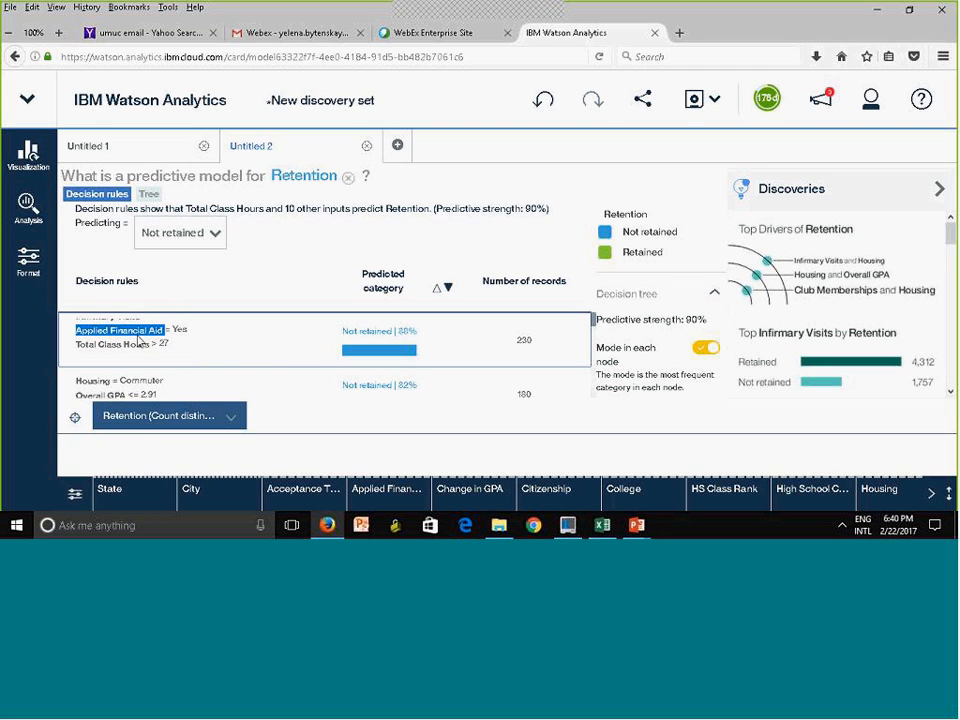
Reread the top Not retained rule from Housing to Total Class Hours and check its breakdown of records
scroll(188, 332, up, 1)
click(180, 327)
triple_click(180, 327)
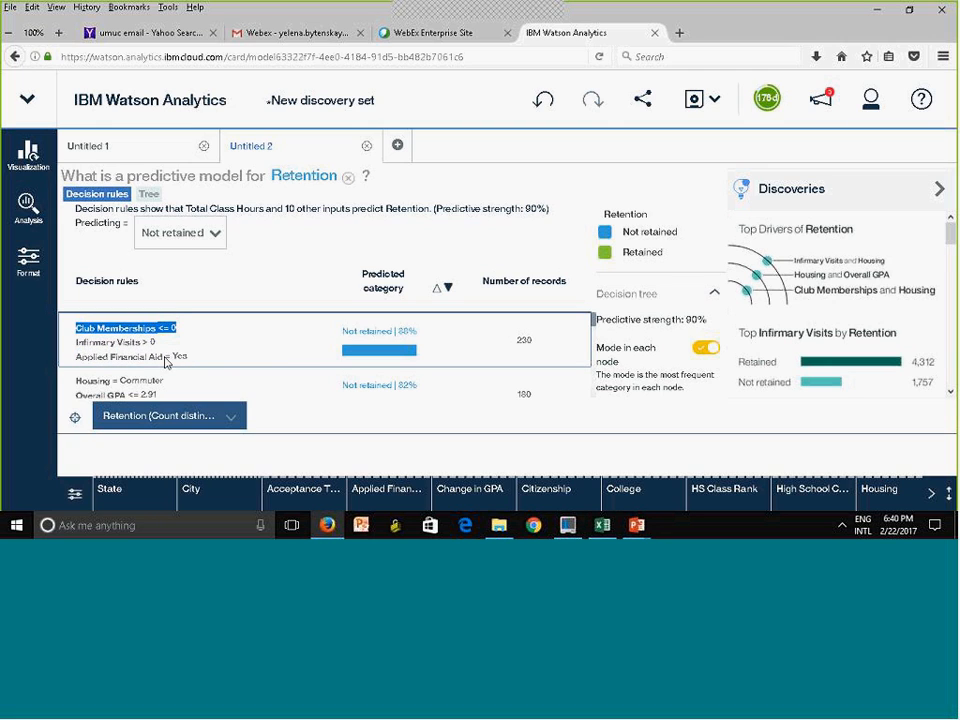
scroll(186, 358, up, 1)
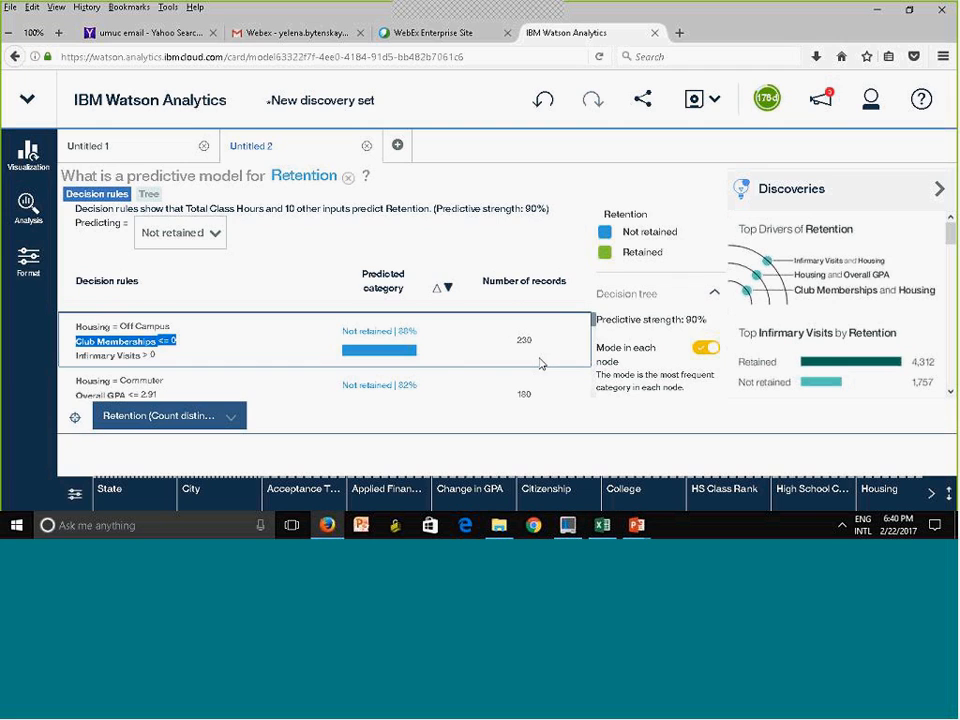
scroll(88, 342, down, 1)
click(99, 339)
scroll(101, 357, down, 2)
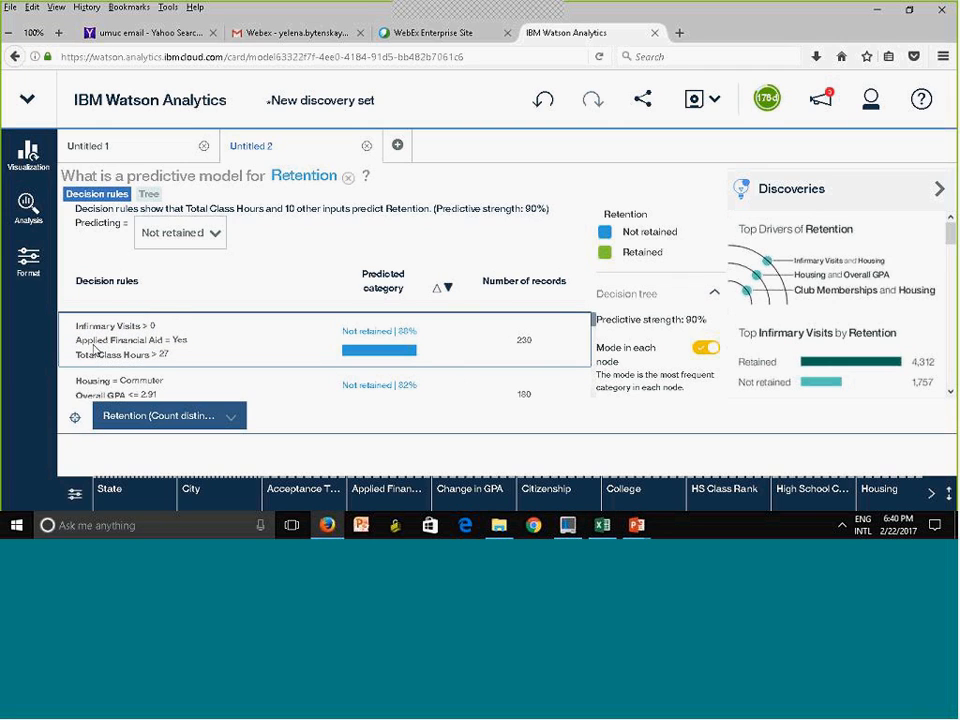
scroll(95, 349, down, 1)
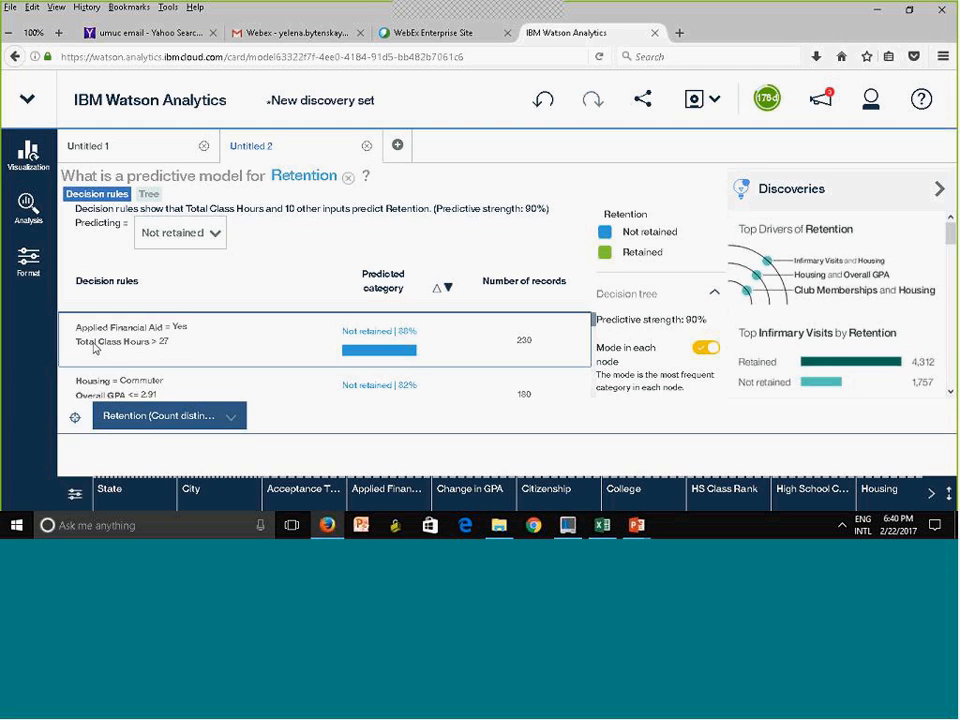
scroll(94, 346, up, 3)
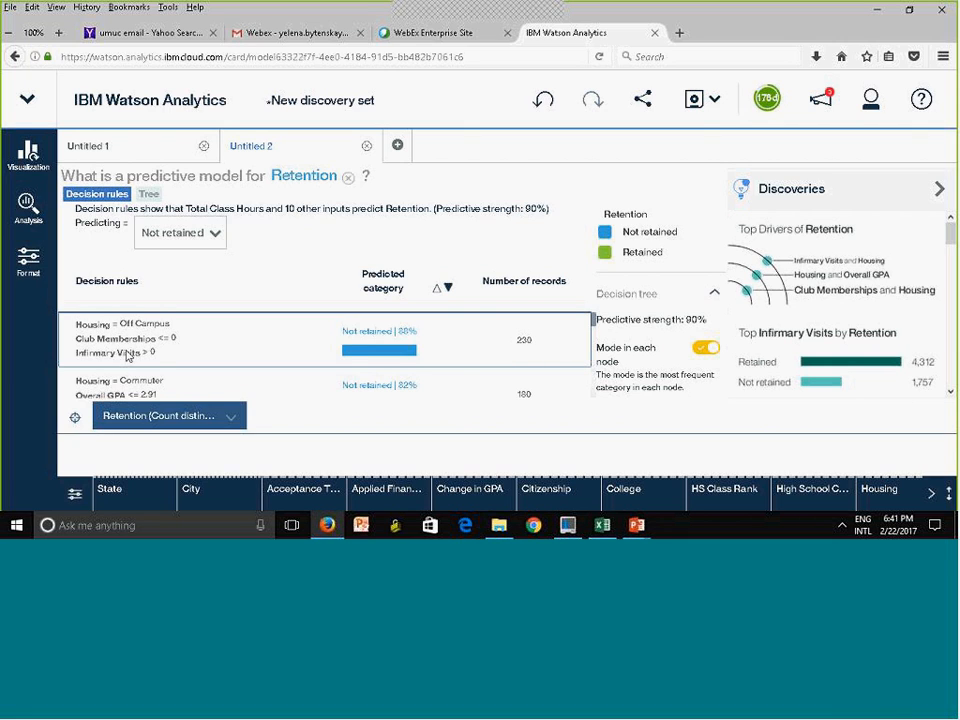
mouse_move(354, 354)
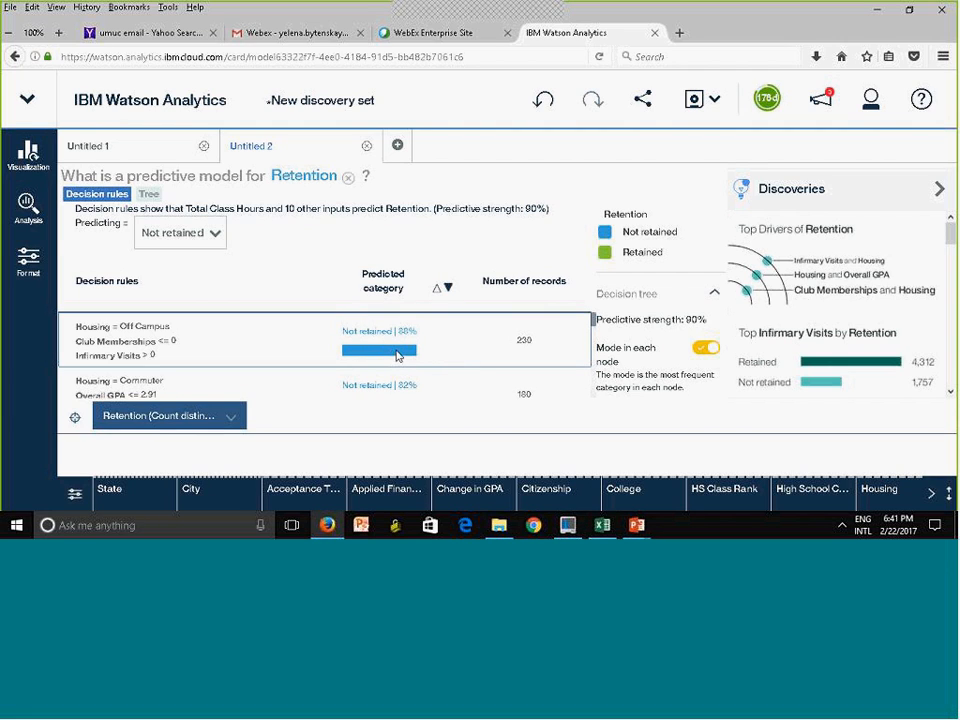
mouse_move(397, 354)
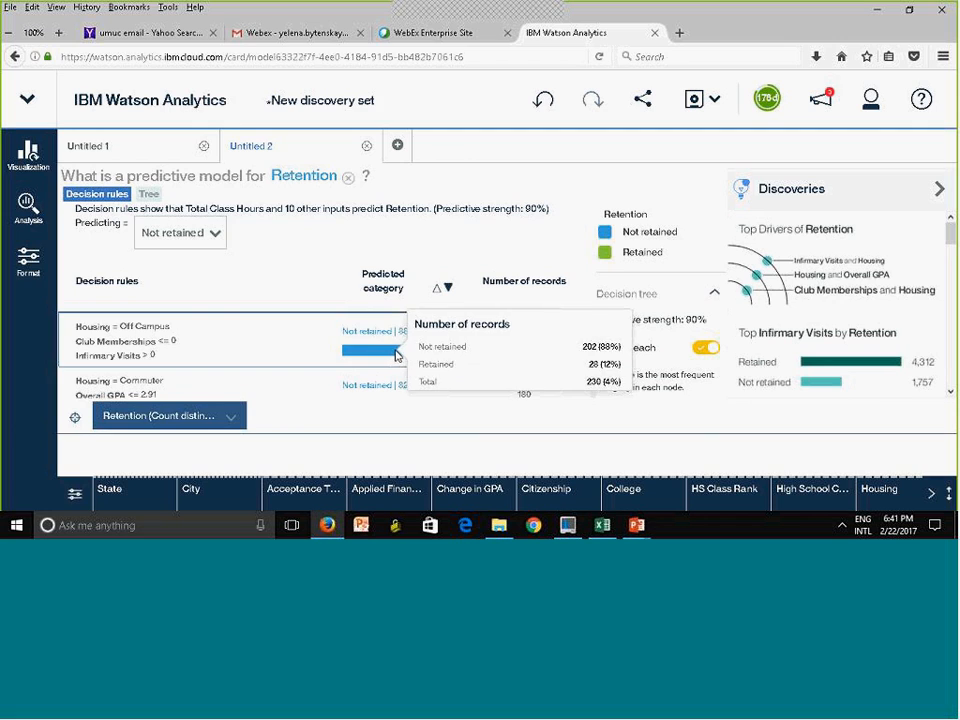
Turn off Mode in each node and set the category predicted by the decision rules to Retained
click(216, 244)
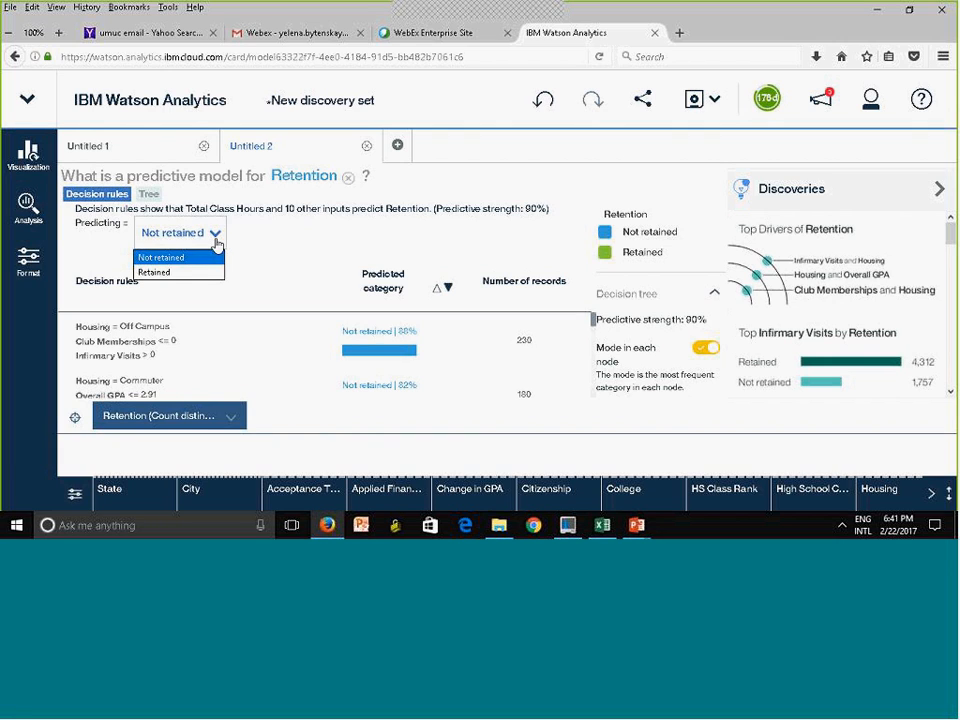
click(300, 286)
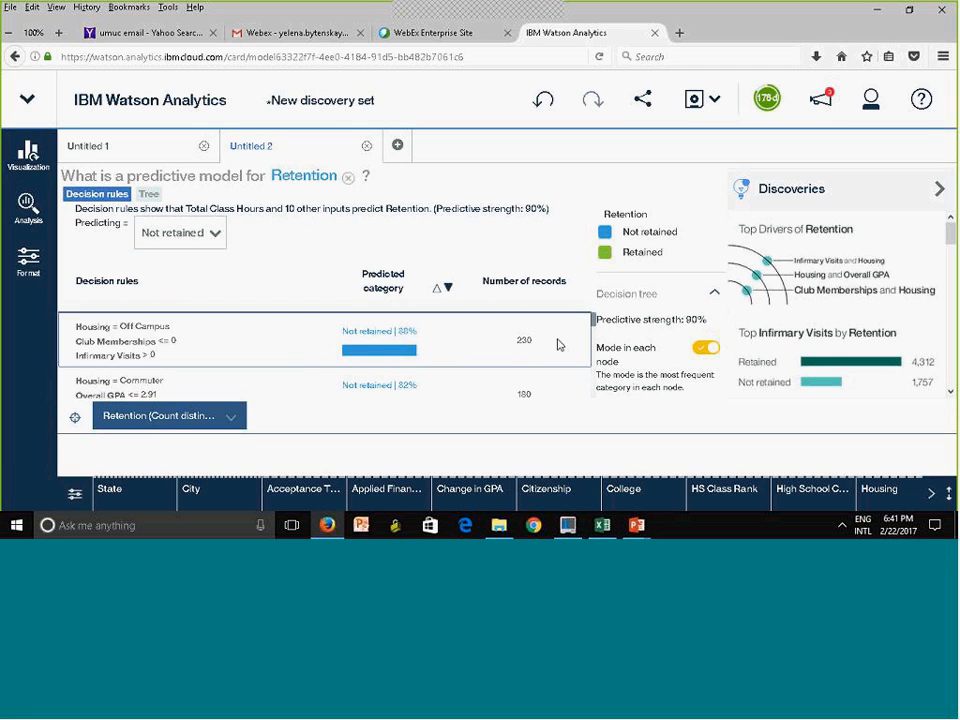
click(703, 348)
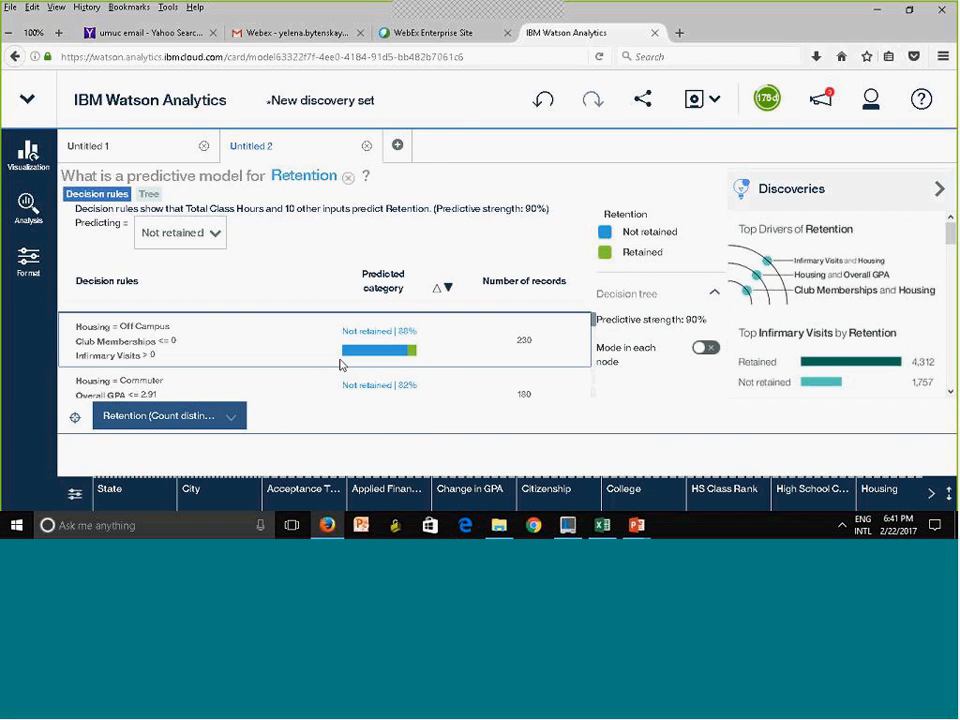
click(216, 235)
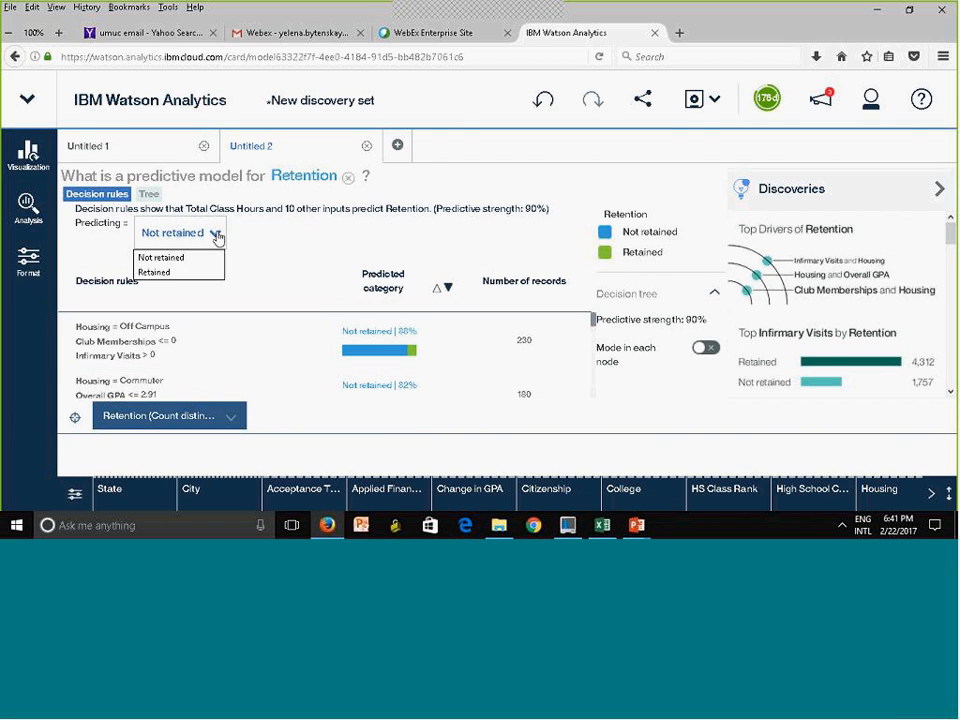
click(177, 275)
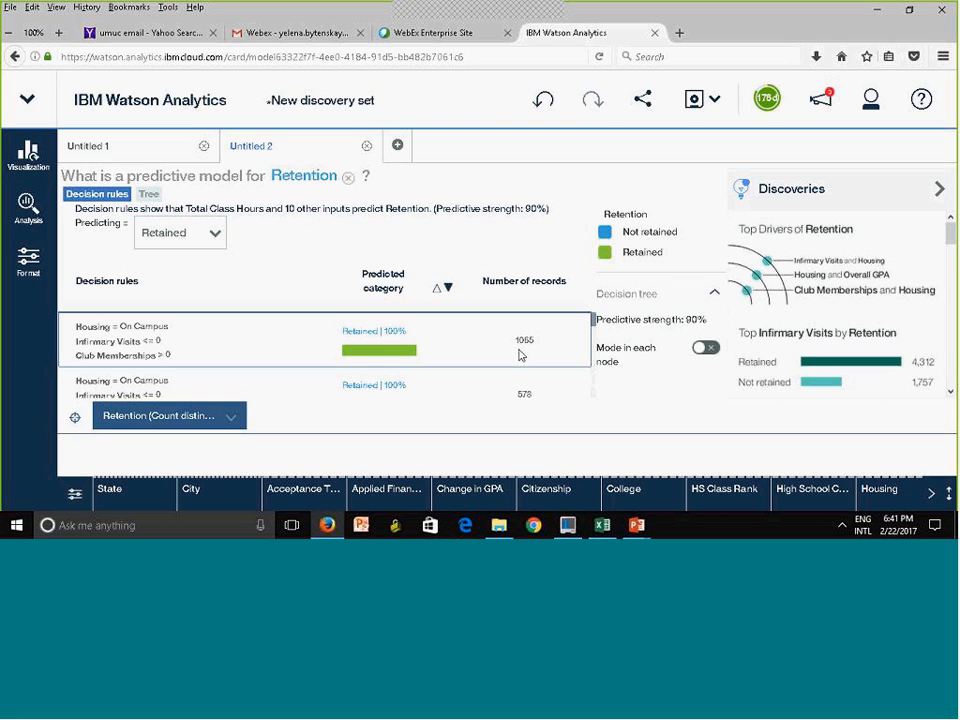
Examine the conditions of the first decision rule that predicts the Retained category
scroll(122, 342, down, 1)
scroll(122, 340, down, 1)
drag(119, 341, 119, 355)
scroll(129, 338, up, 1)
click(133, 322)
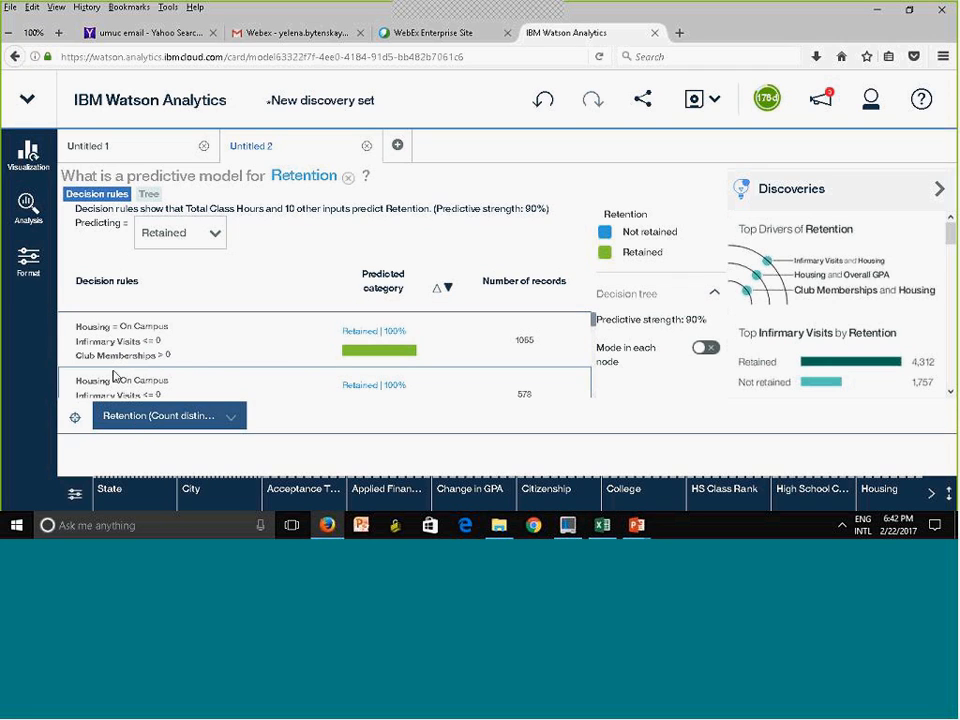
drag(145, 352, 76, 326)
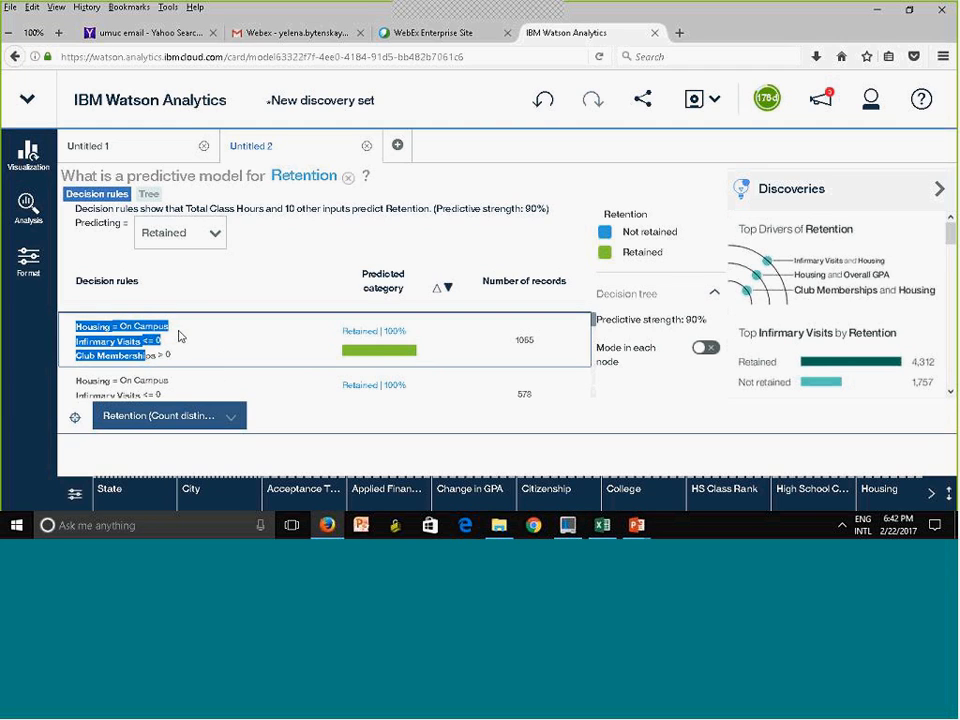
Display the predictive model for Retention as a decision tree at a size that shows its branches
click(148, 195)
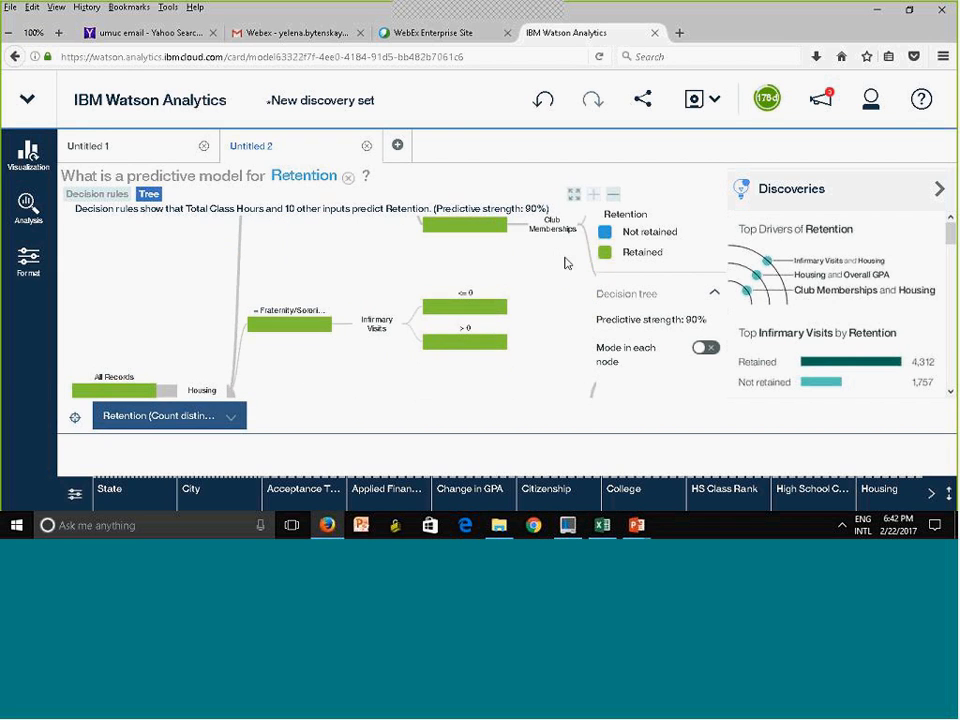
click(574, 194)
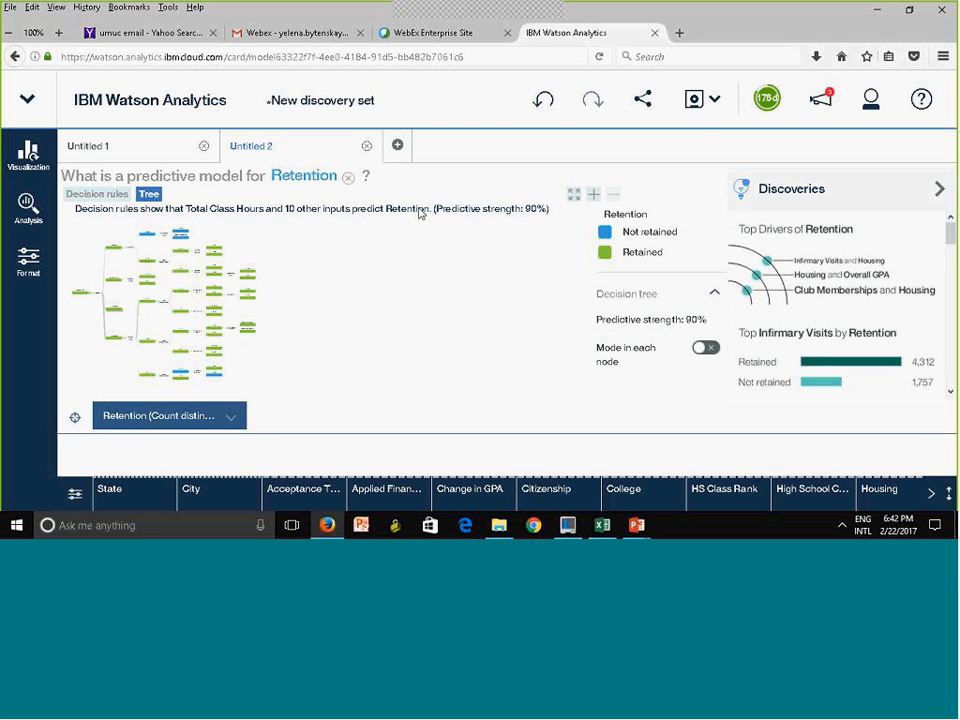
click(593, 196)
click(593, 196)
click(593, 196)
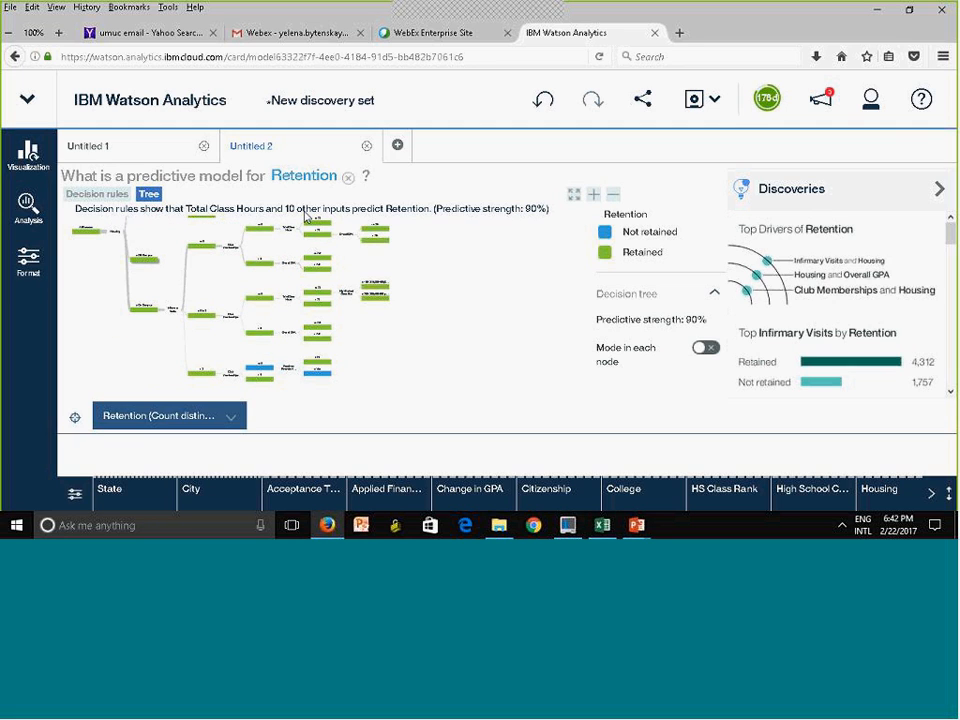
Collapse the On Campus branches for Infirmary Visits <= 0 and 0 to 3, and expand the <= 0 branch again
click(203, 248)
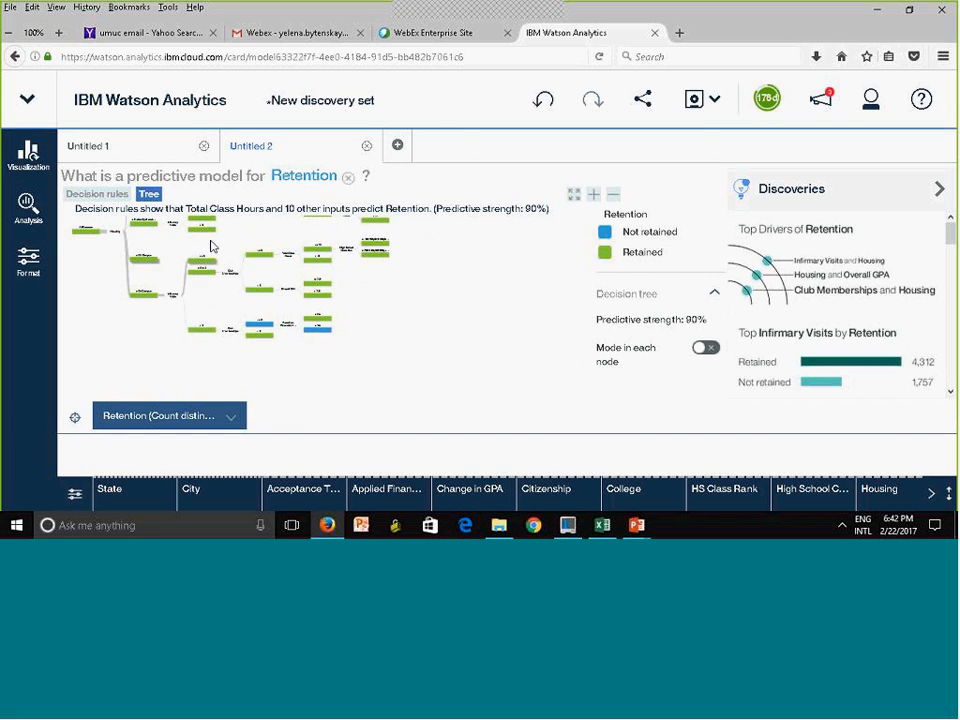
click(204, 273)
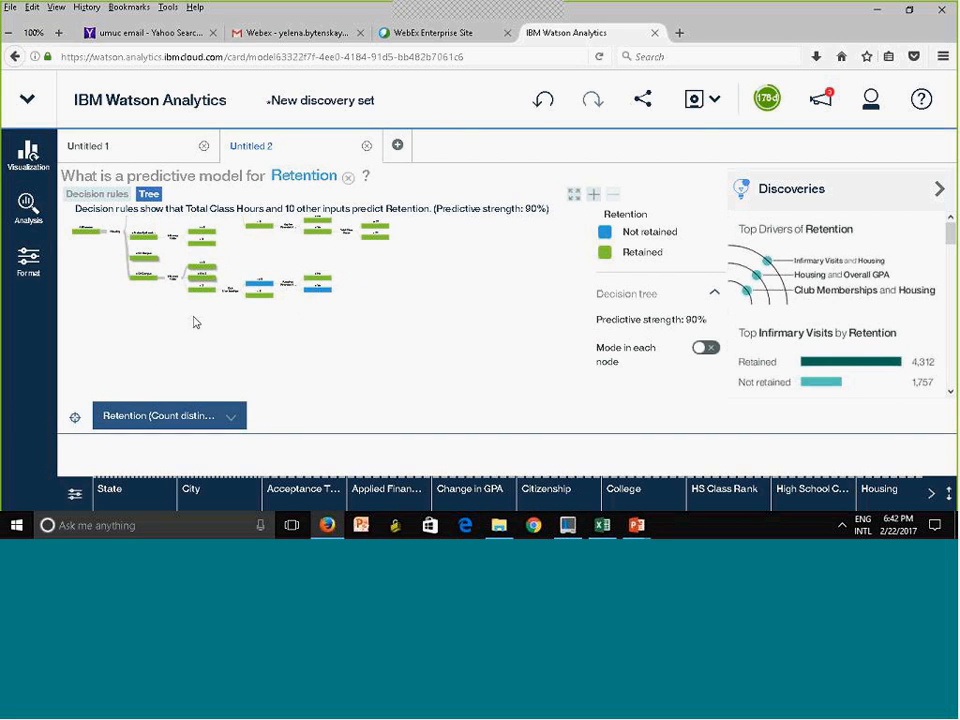
drag(201, 284, 202, 321)
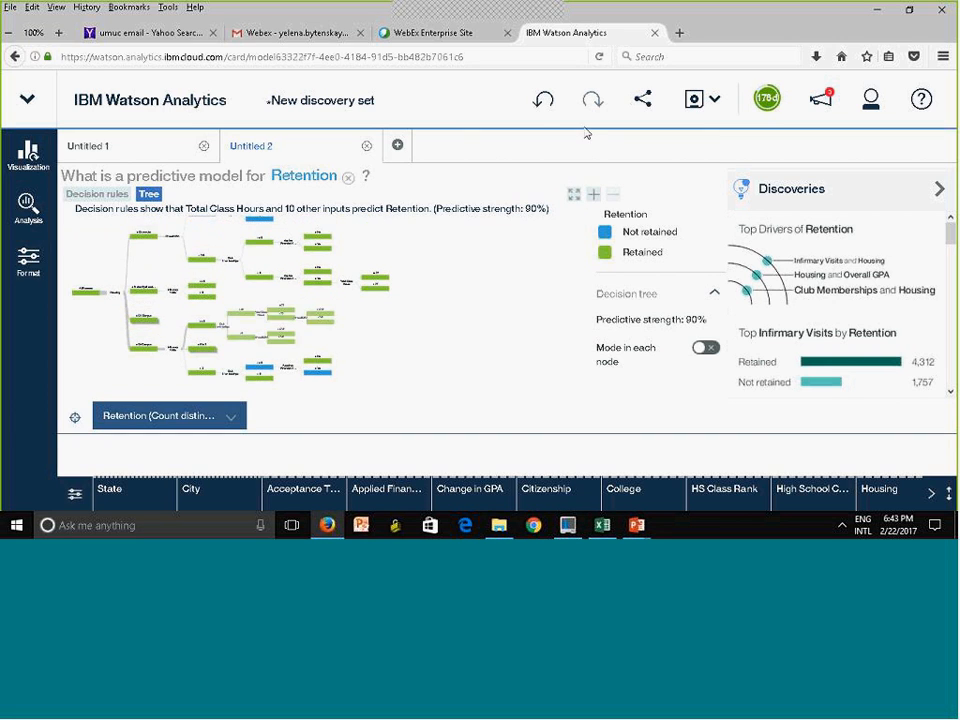
Examine the On Campus branch for Infirmary Visits > 3 down to its Club Memberships and financial aid nodes
click(594, 196)
click(596, 198)
click(596, 198)
click(596, 198)
click(596, 198)
drag(515, 310, 499, 271)
drag(514, 337, 527, 326)
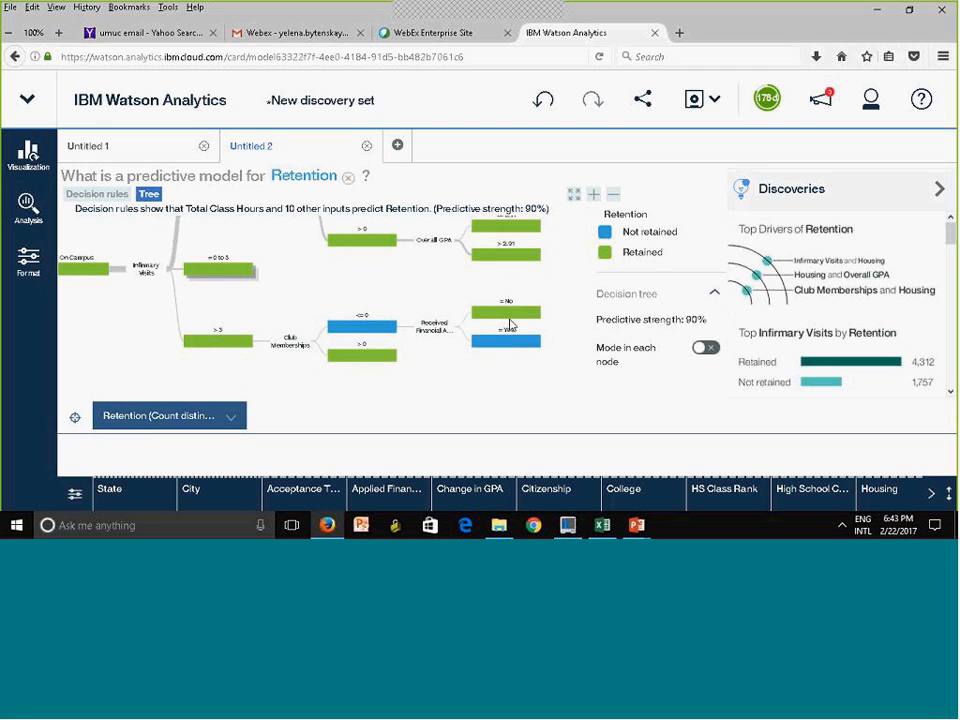
Examine the Housing split of All Records, covering the Commuter, Fraternity/Sorority, Off Campus and On Campus branches
mouse_move(499, 347)
click(99, 283)
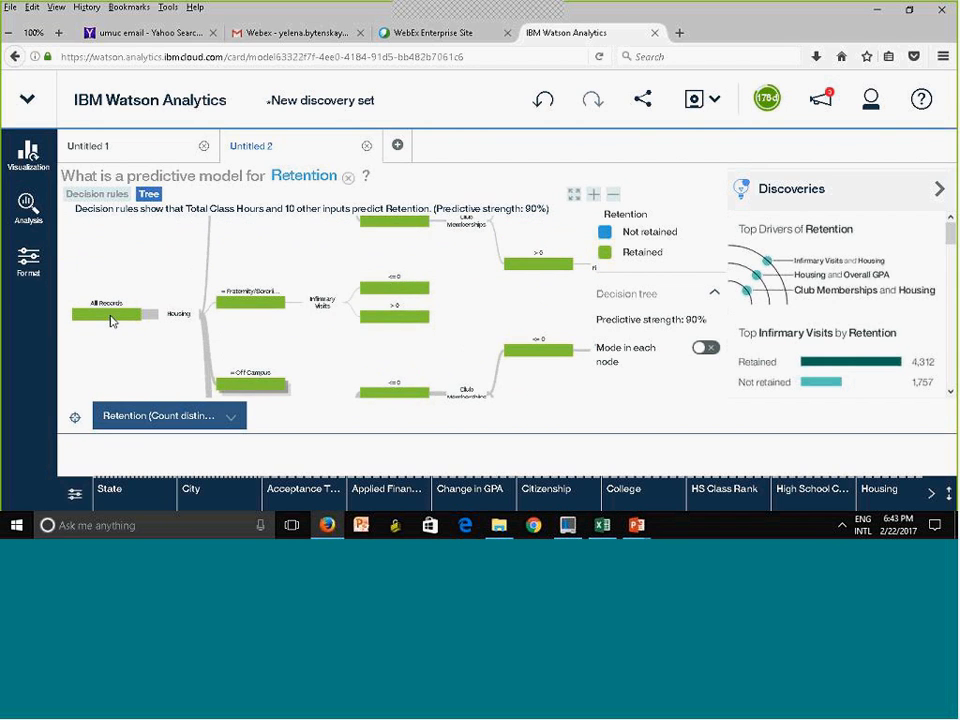
mouse_move(112, 321)
drag(237, 301, 232, 337)
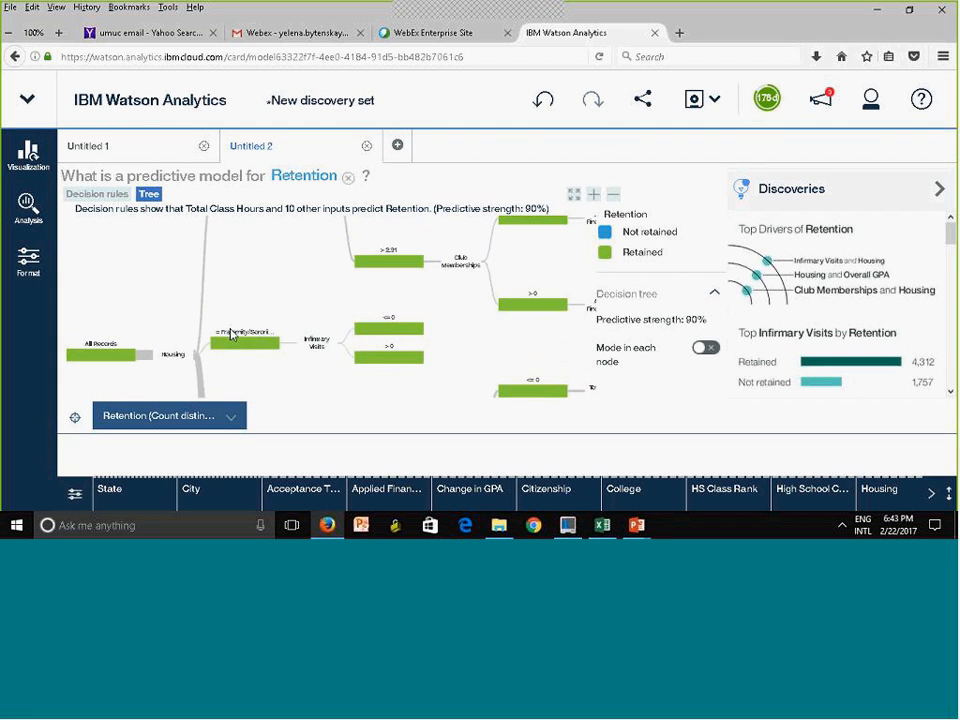
mouse_move(249, 244)
mouse_down()
mouse_move(233, 301)
mouse_move(236, 245)
mouse_up()
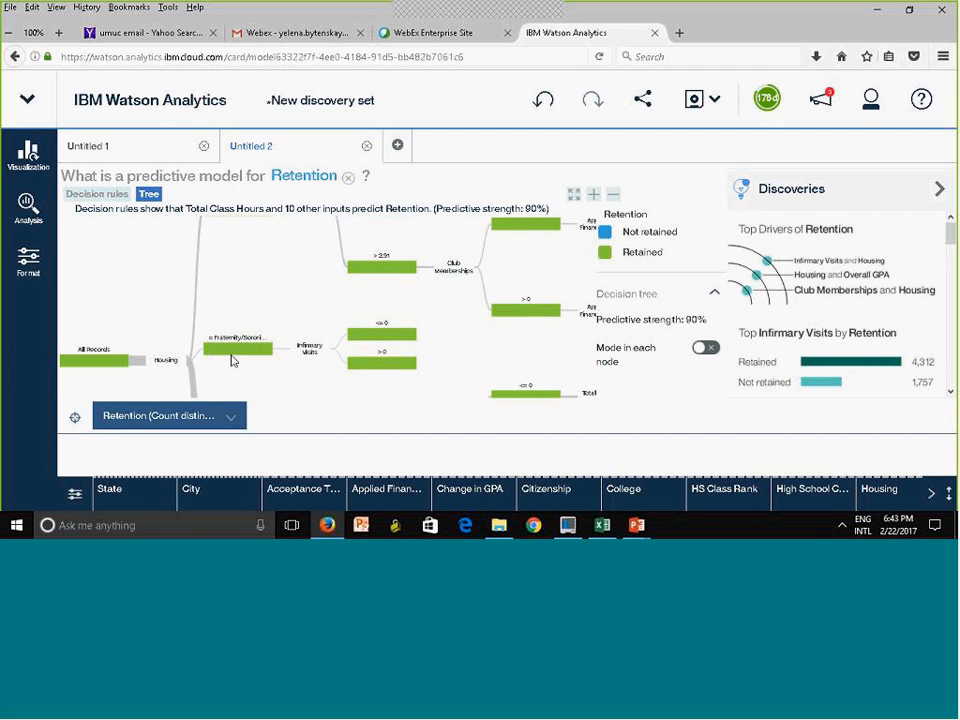
drag(231, 358, 242, 311)
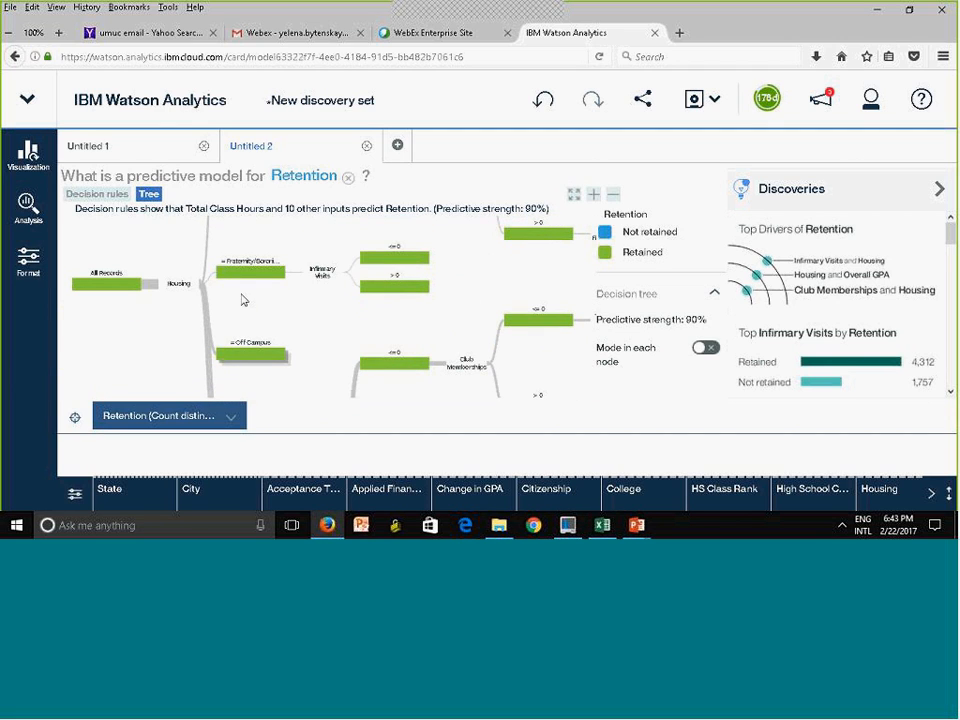
scroll(245, 305, down, 1)
scroll(265, 310, down, 1)
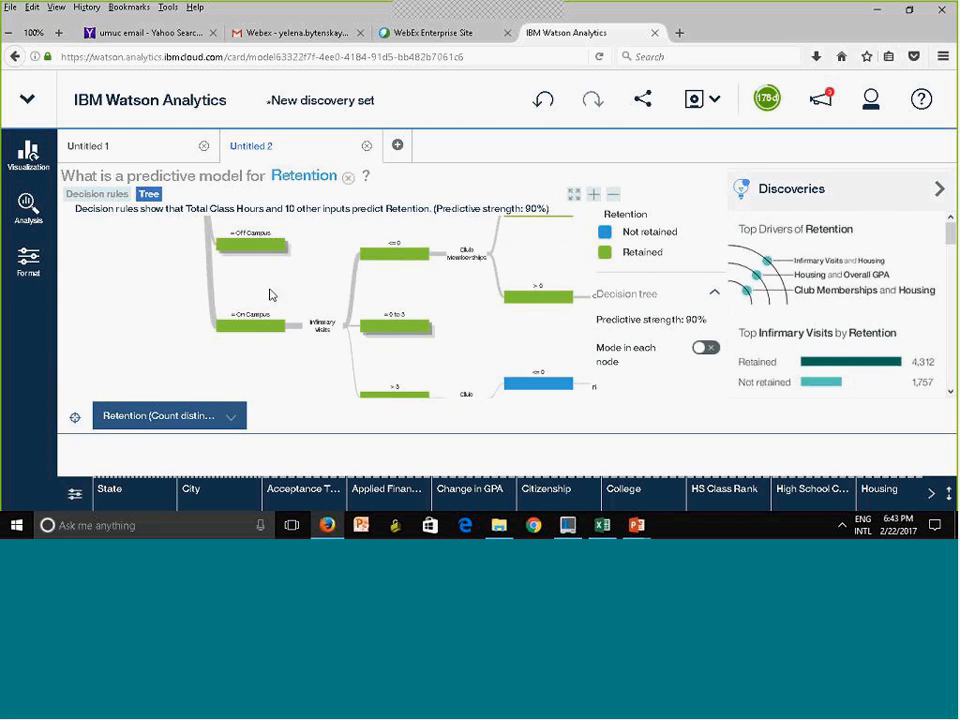
scroll(240, 300, up, 2)
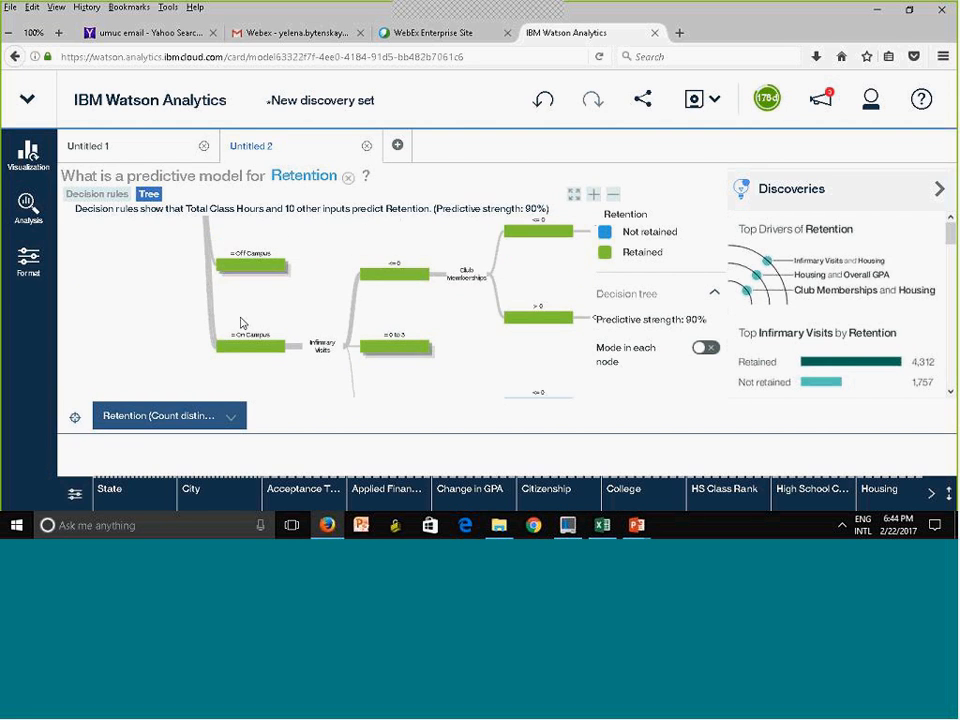
scroll(265, 281, up, 3)
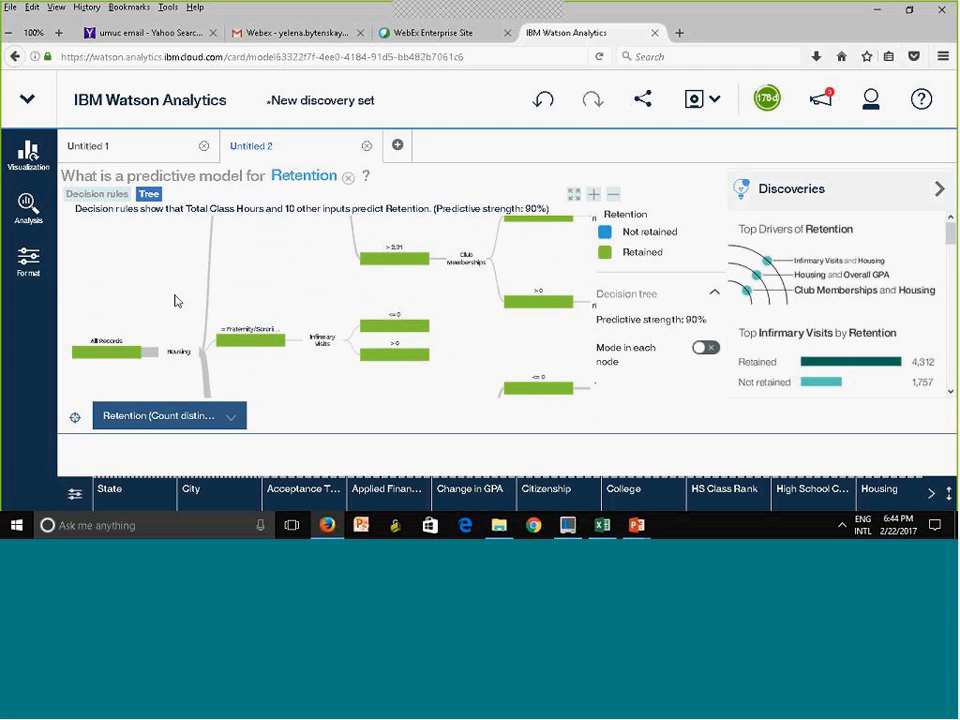
scroll(300, 298, up, 2)
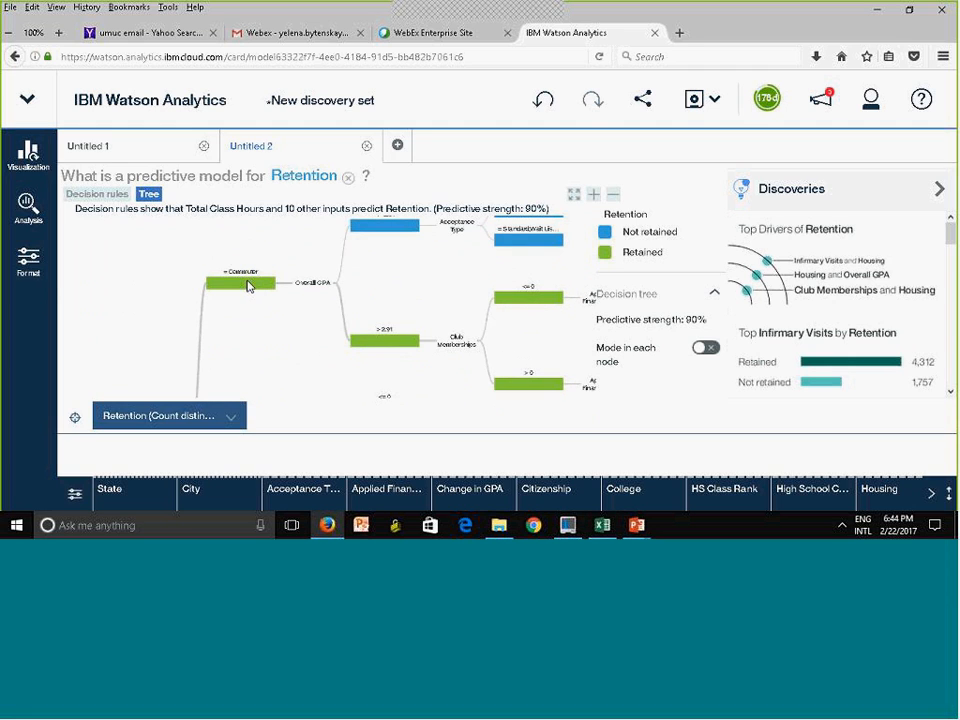
Collapse the Commuter branch of the Housing split and expand it again
click(248, 286)
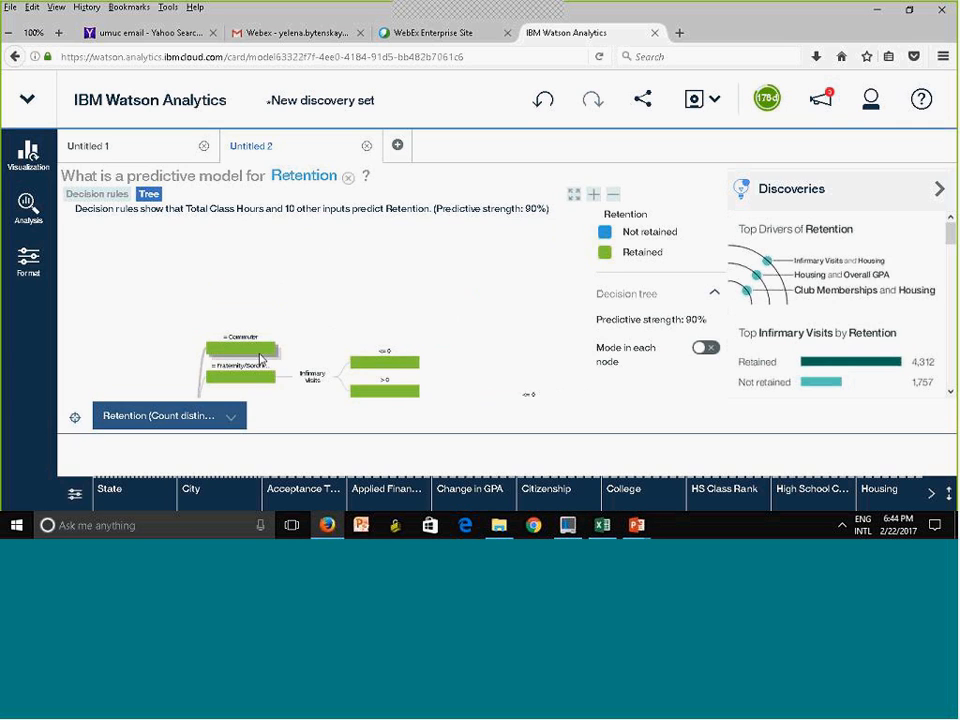
click(252, 231)
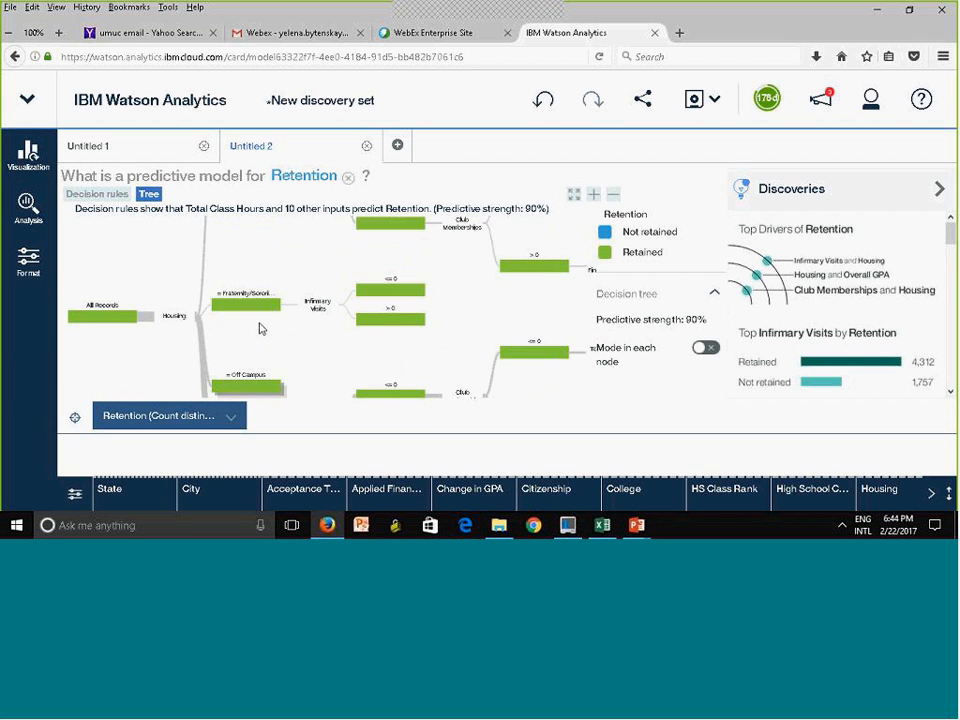
drag(263, 311, 263, 333)
click(265, 339)
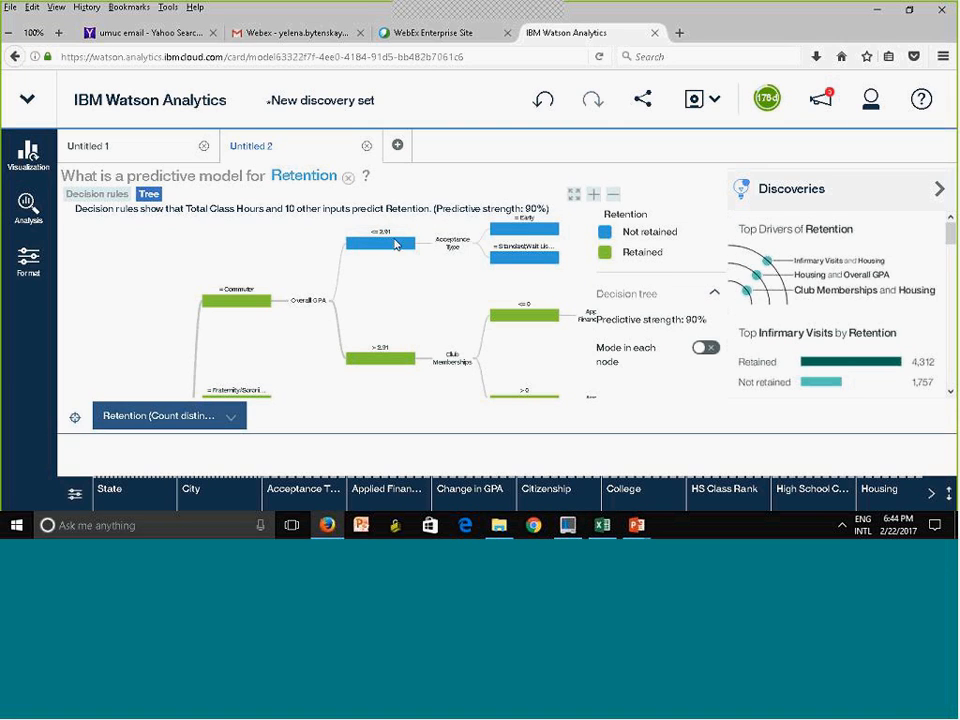
Switch Mode in each node on and off again, and check the record breakdown of the Commuter node with Overall GPA <= 2.91
click(701, 354)
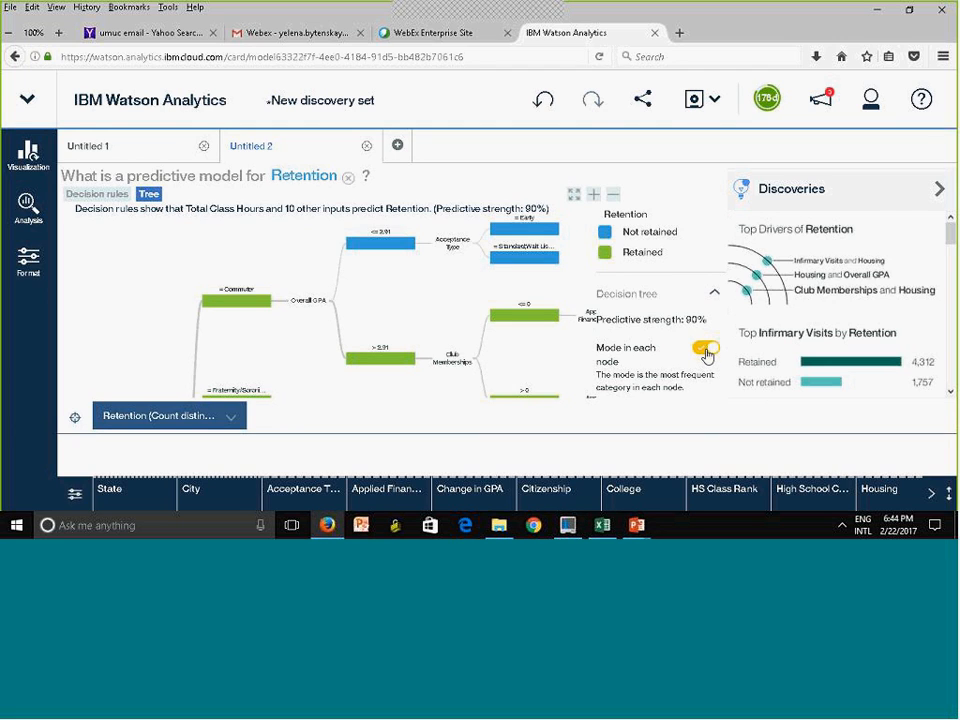
click(706, 349)
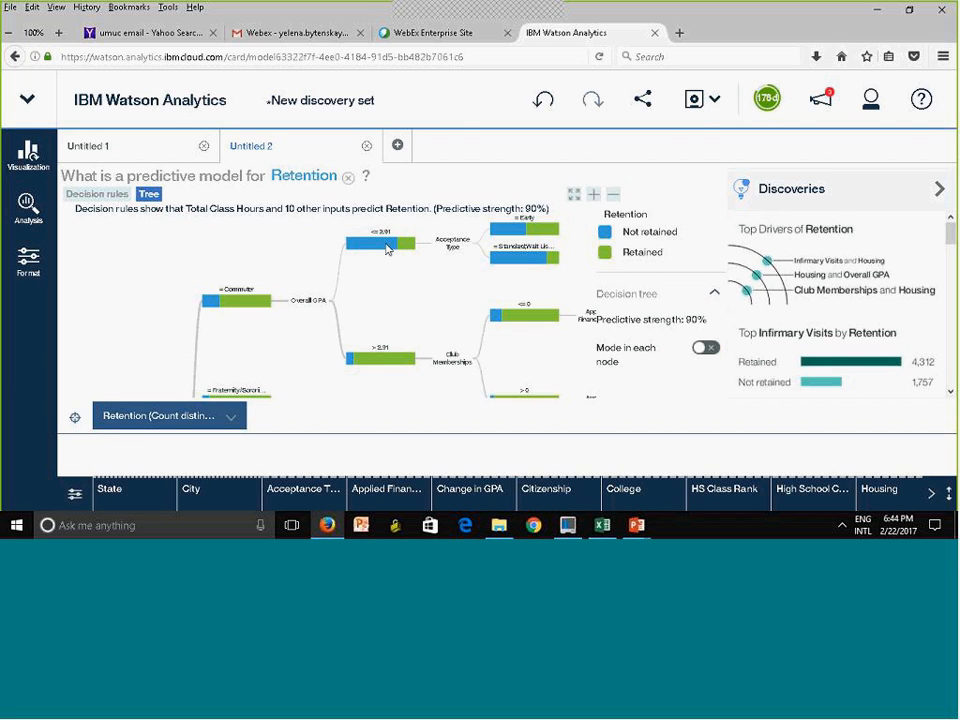
mouse_move(386, 249)
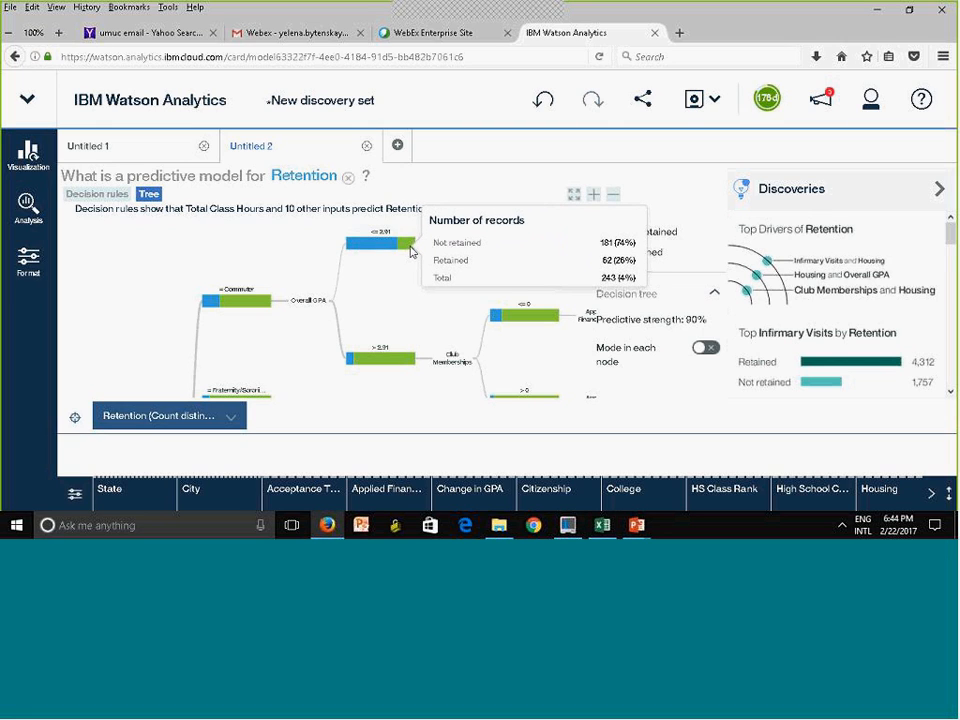
Check the record breakdowns of the Commuter node with Overall GPA <= 2.91 and its Early Acceptance Type node
click(411, 250)
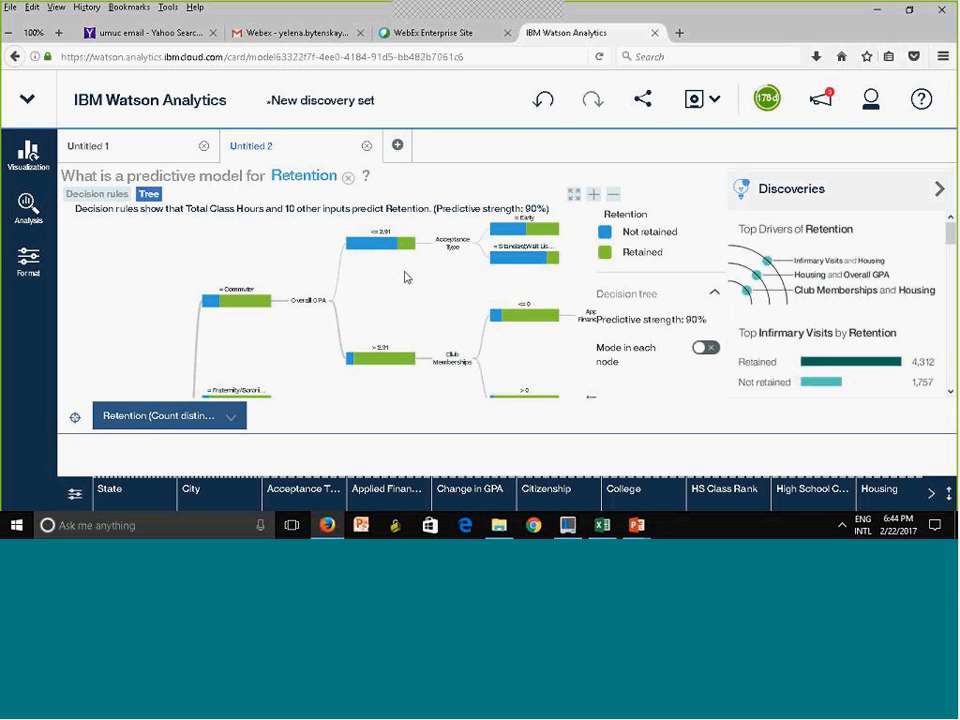
mouse_move(401, 246)
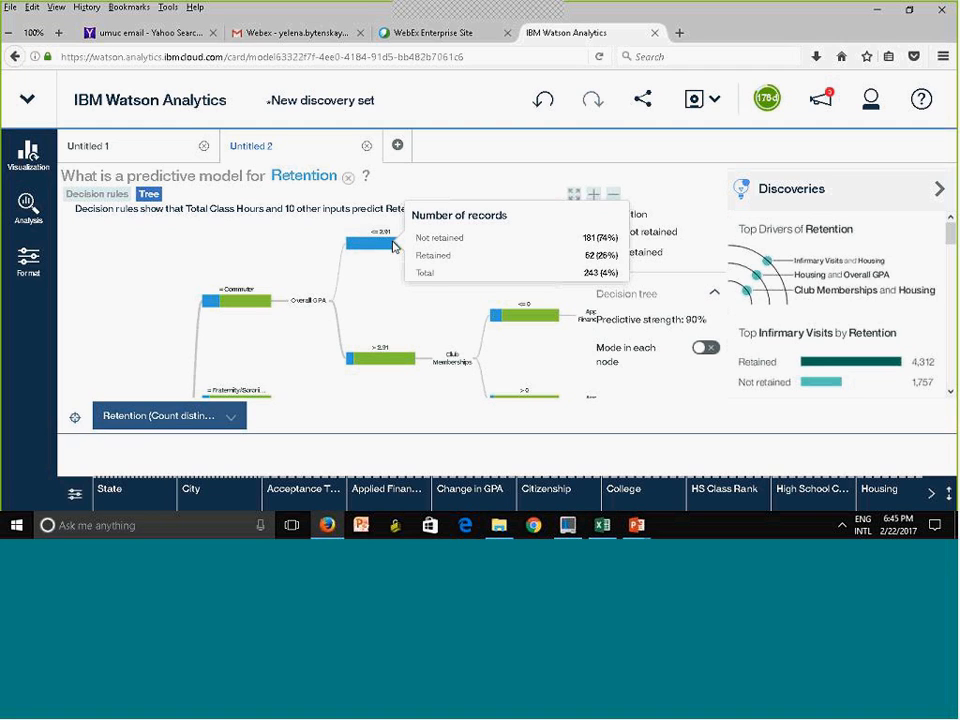
click(395, 247)
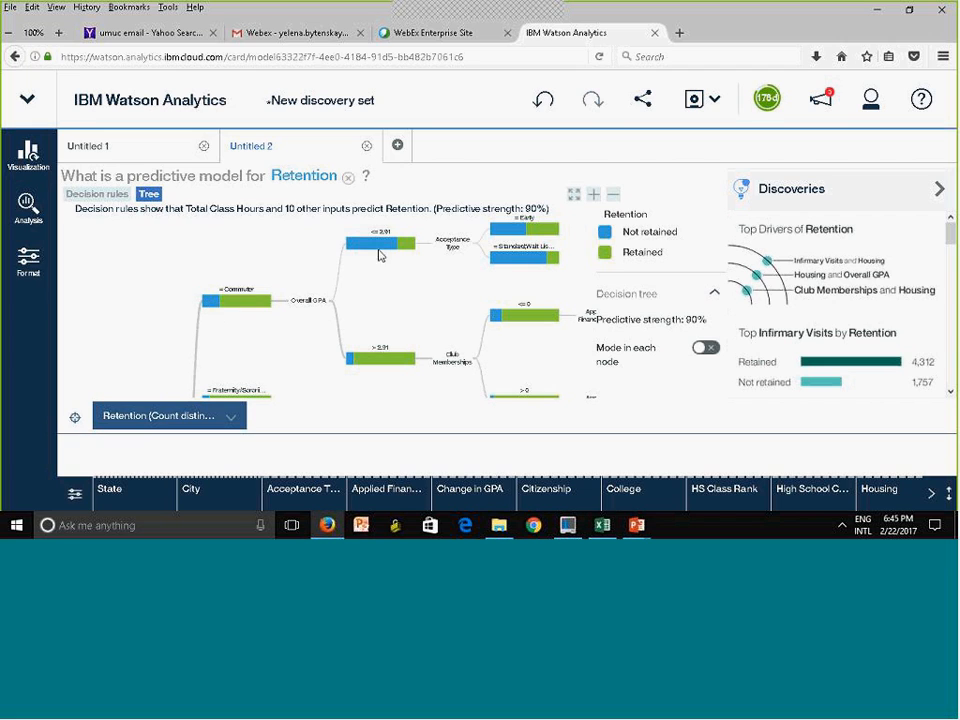
mouse_move(520, 236)
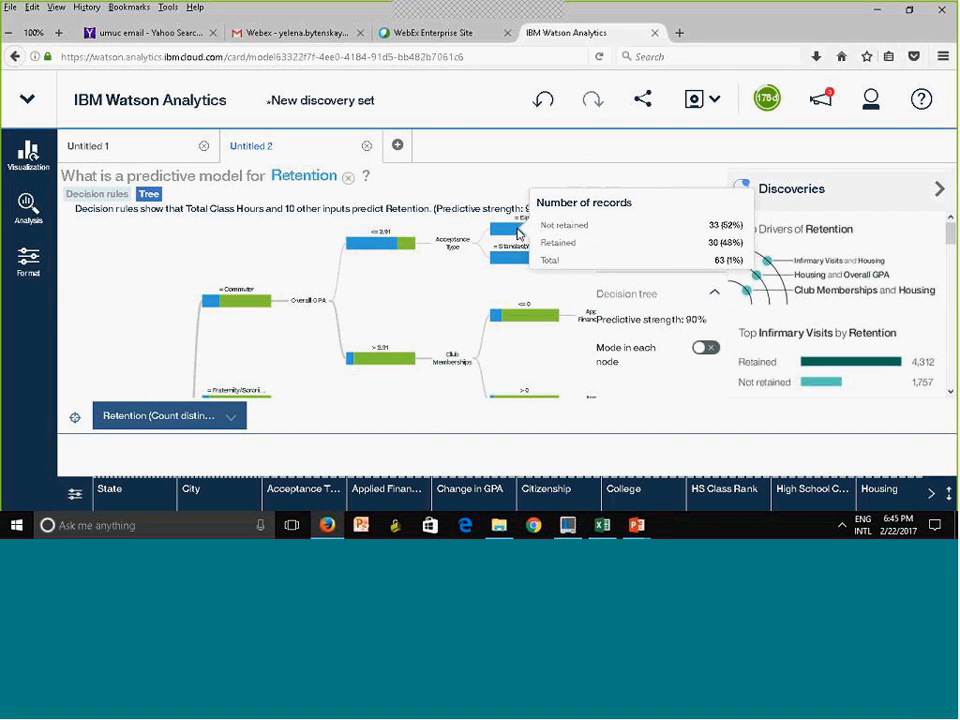
Collapse the Club Memberships <= 0 and Overall GPA > 2.91 nodes under the Commuter branch
drag(501, 262, 396, 281)
drag(437, 316, 492, 219)
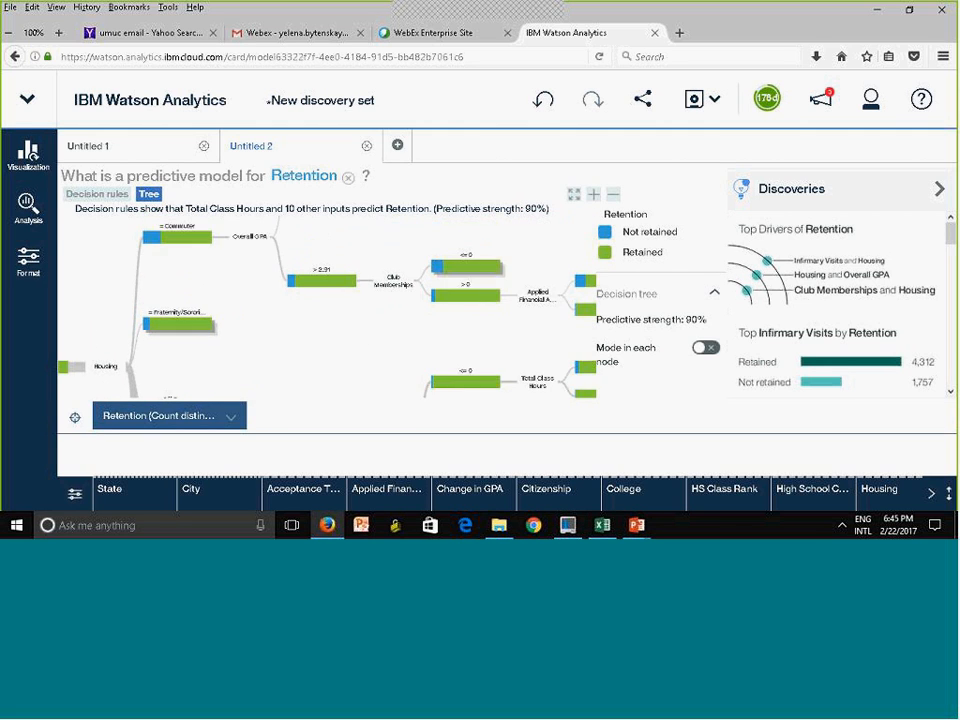
click(312, 287)
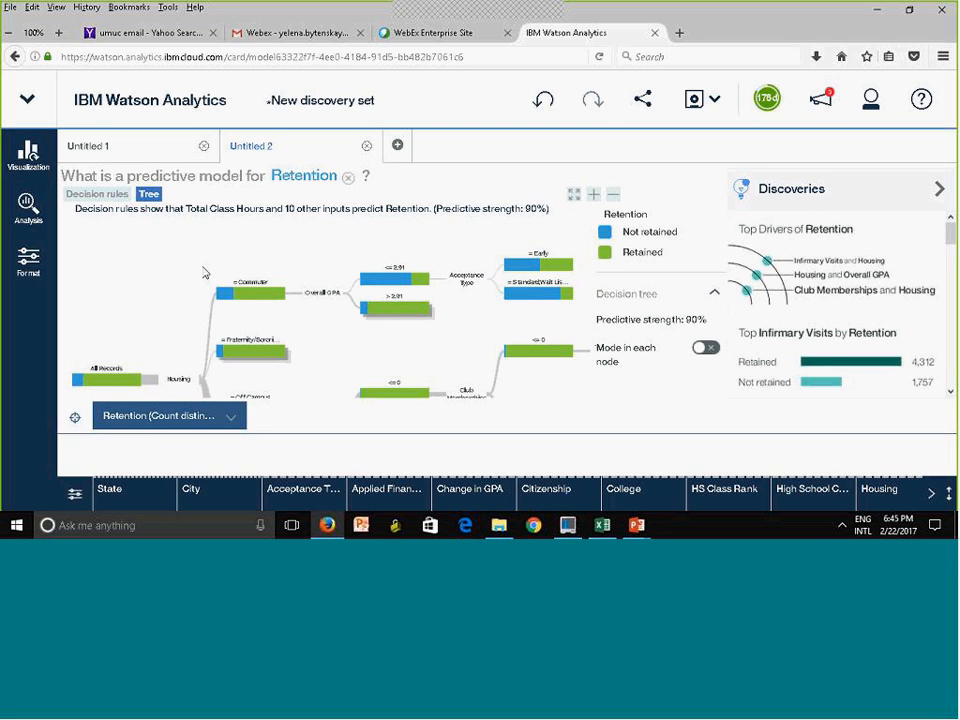
Open the decision tree's analysis details and review the statistical details and the full predictor importance table
click(30, 222)
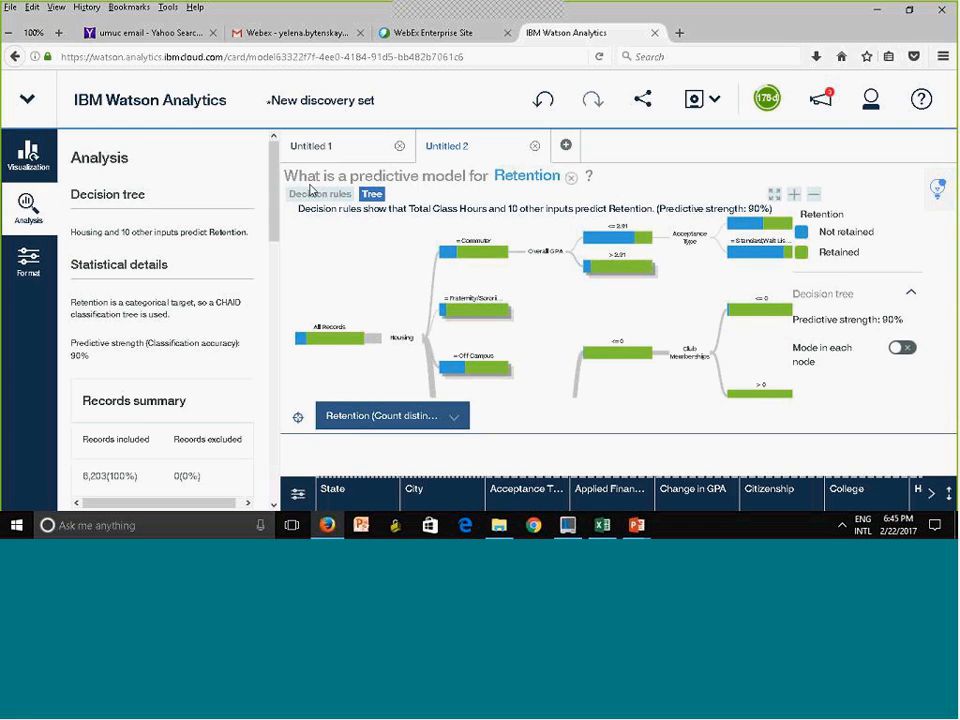
drag(274, 196, 276, 299)
scroll(276, 299, down, 3)
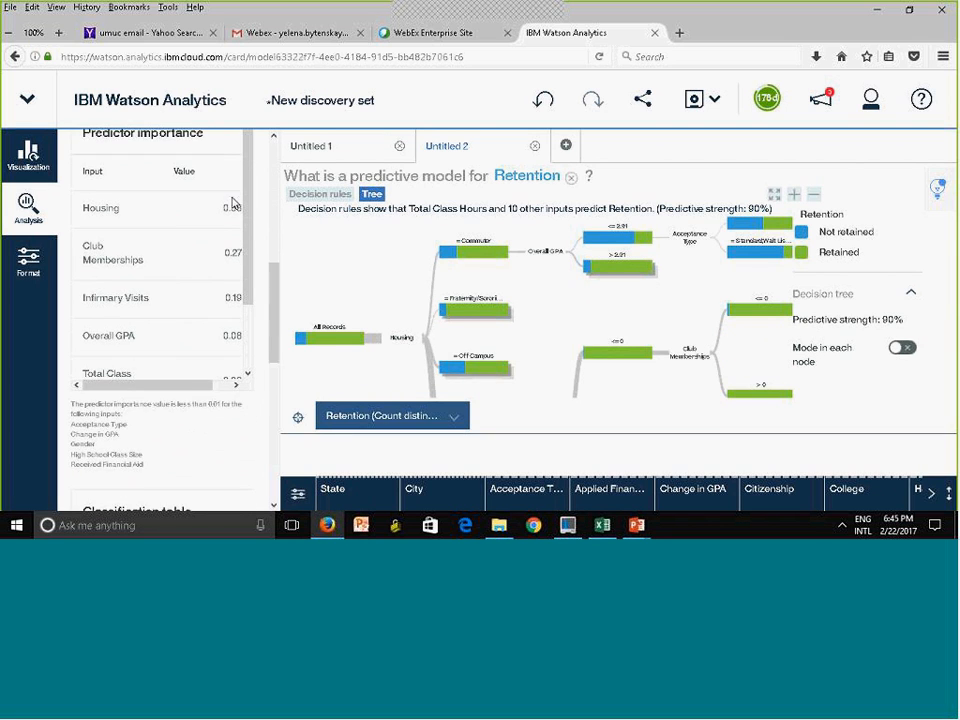
scroll(230, 200, down, 1)
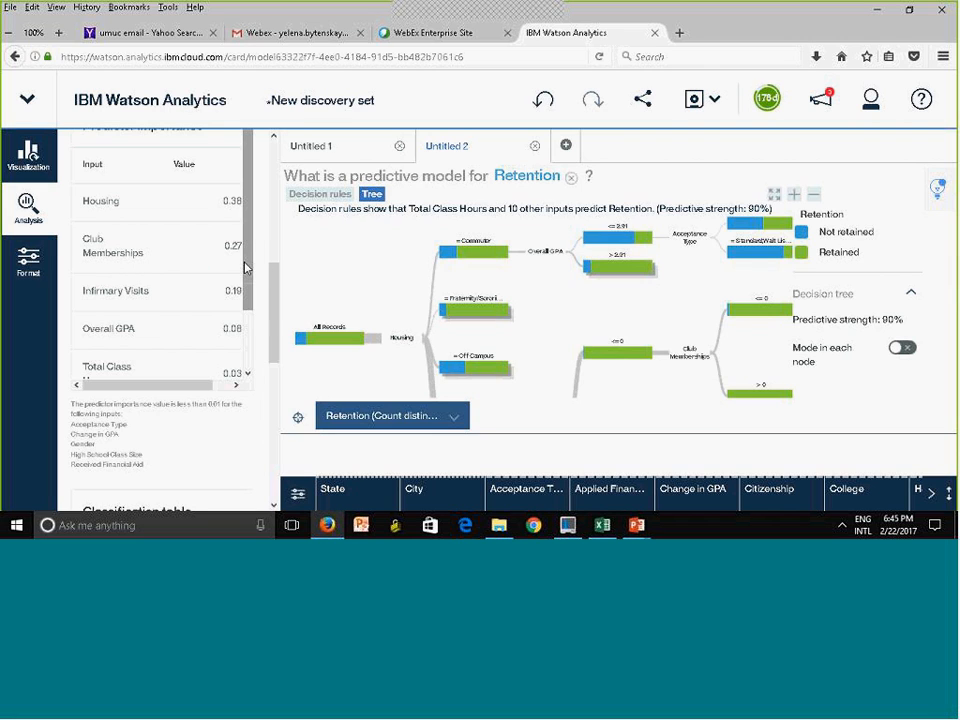
drag(246, 268, 248, 335)
scroll(207, 266, down, 5)
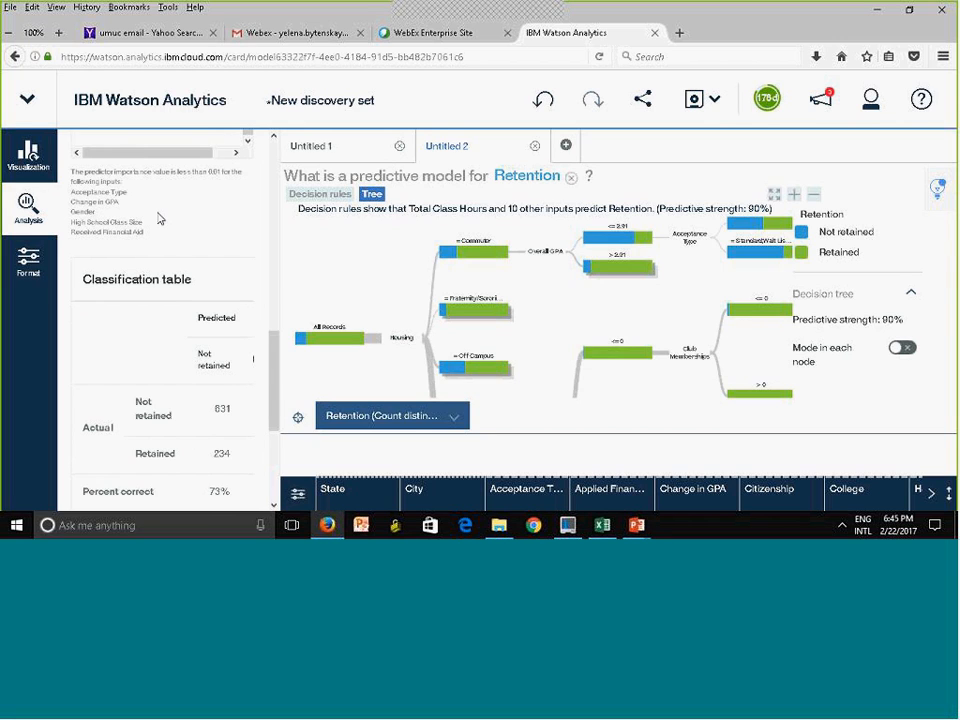
Examine the classification table across its predicted and percent correct columns, and read the field transformations below it
drag(273, 425, 273, 461)
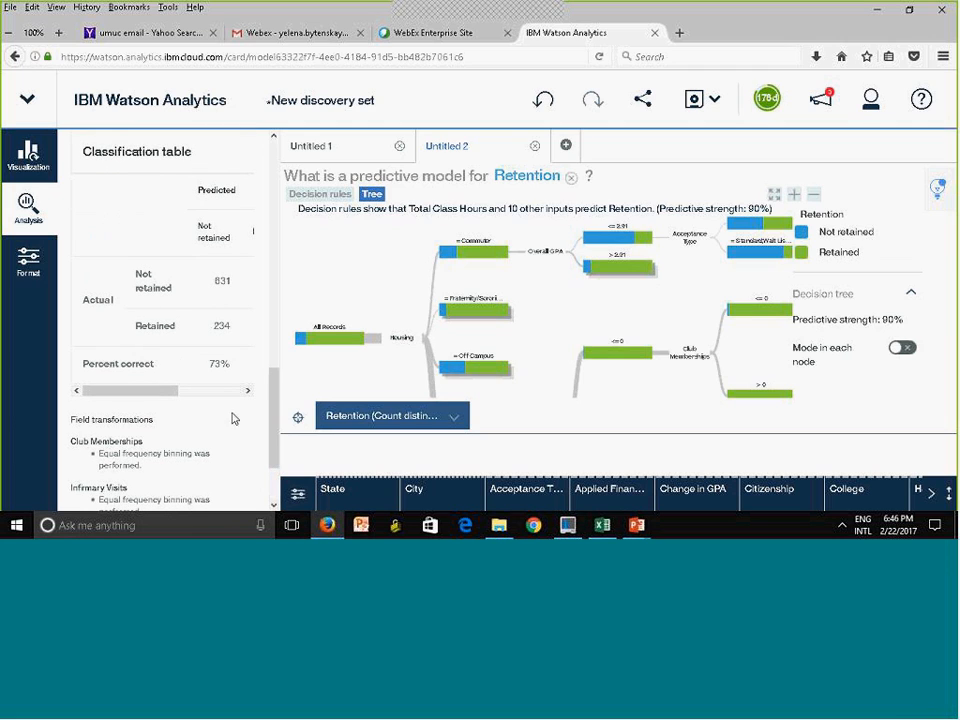
drag(162, 398, 153, 421)
scroll(142, 383, right, 2)
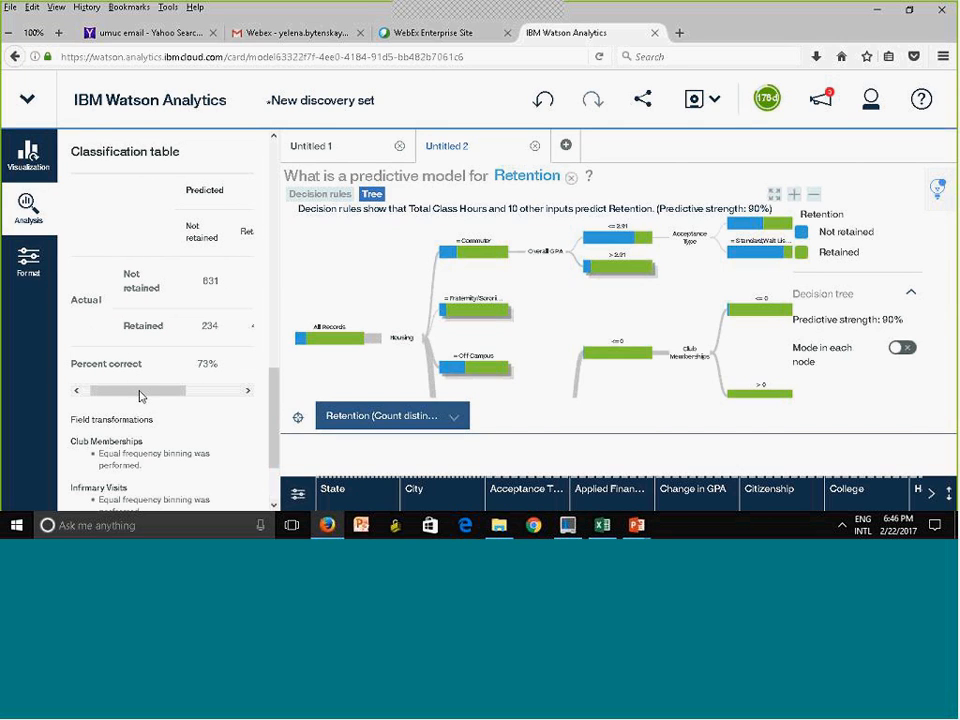
drag(141, 391, 252, 383)
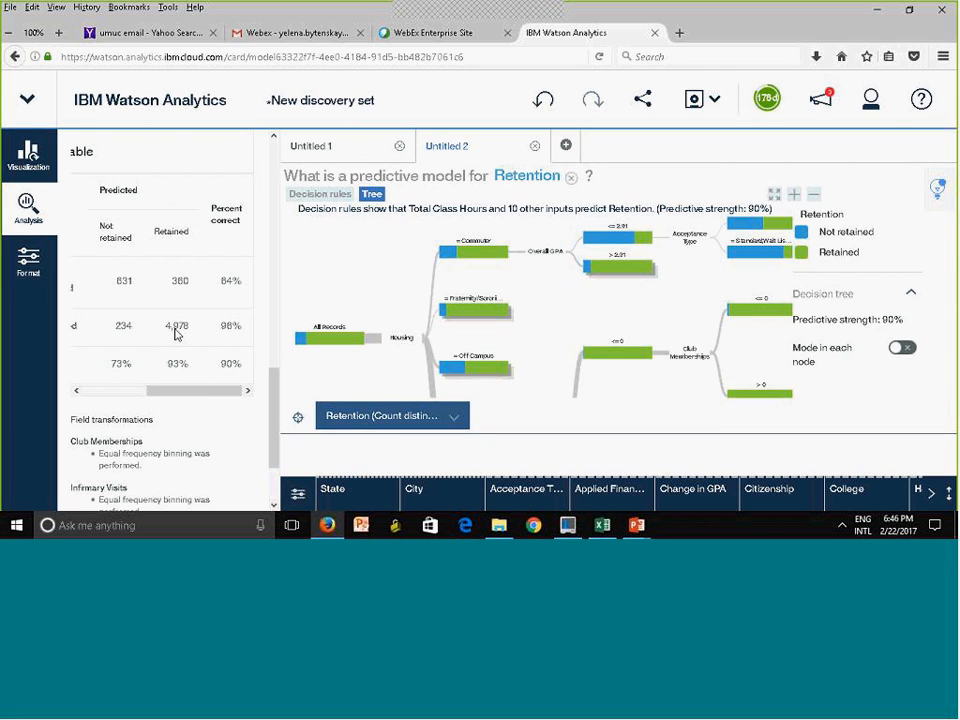
drag(181, 398, 97, 370)
click(150, 306)
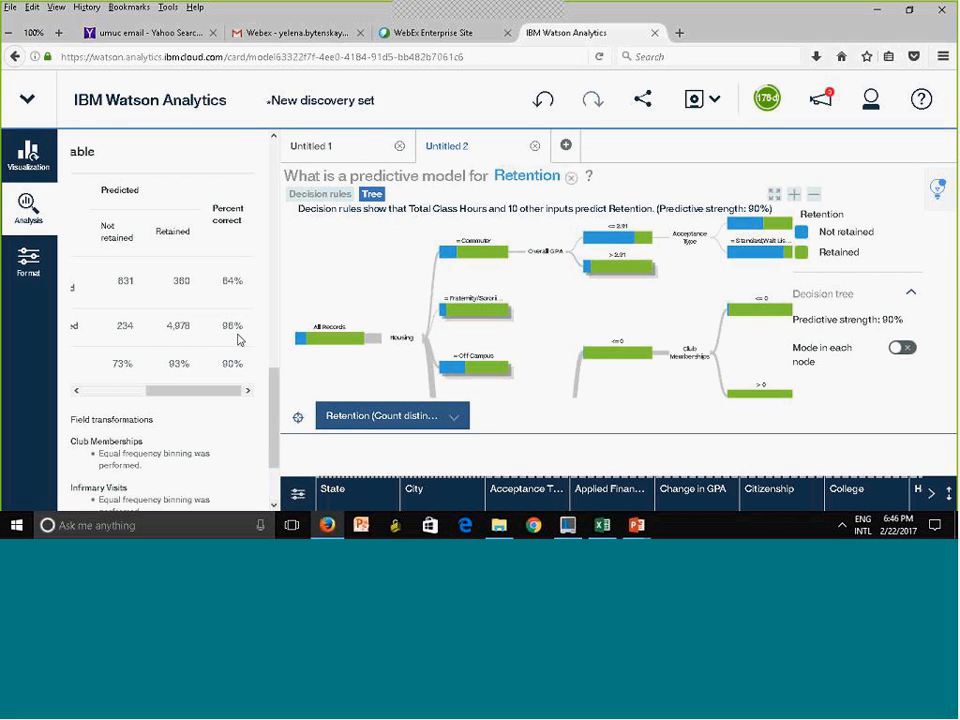
scroll(273, 440, down, 5)
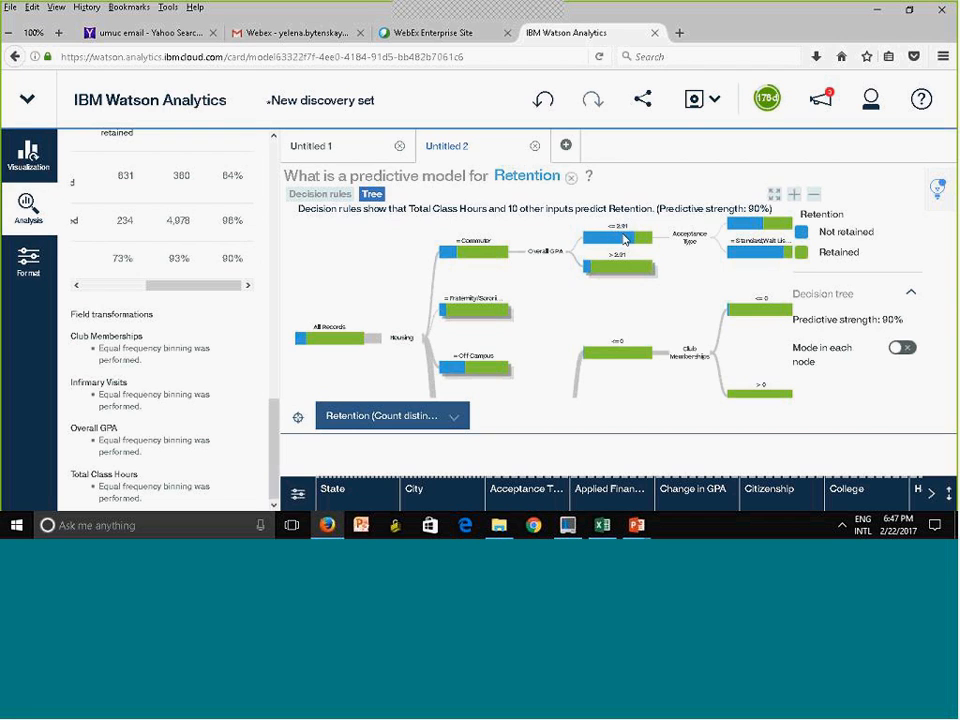
Save the discovery set as RetntionPrediction in the Personal folder
mouse_move(634, 280)
click(716, 104)
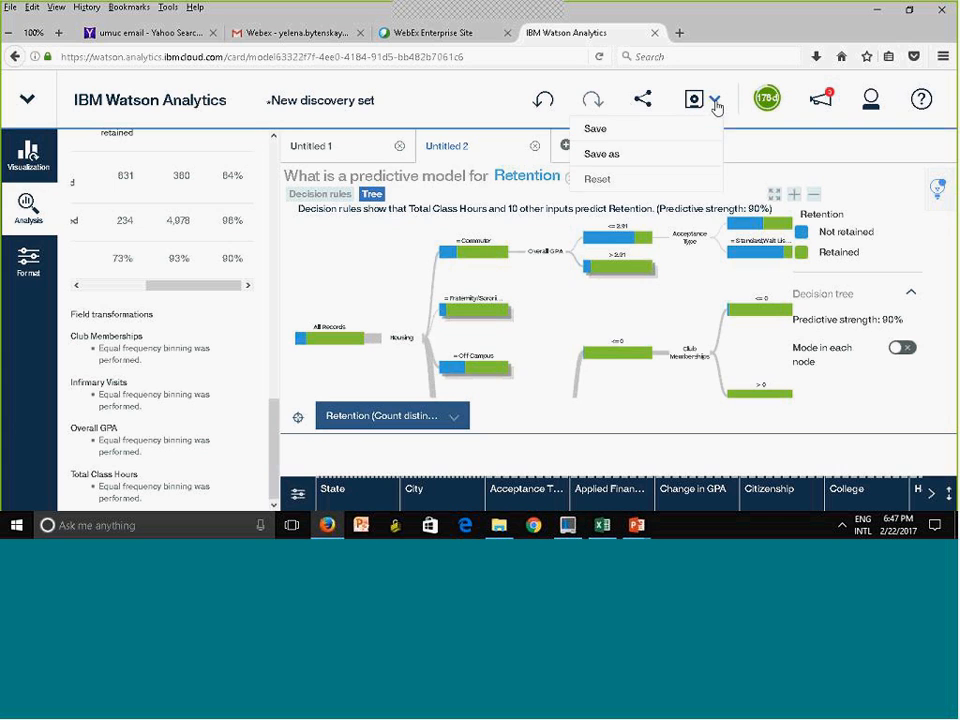
click(596, 131)
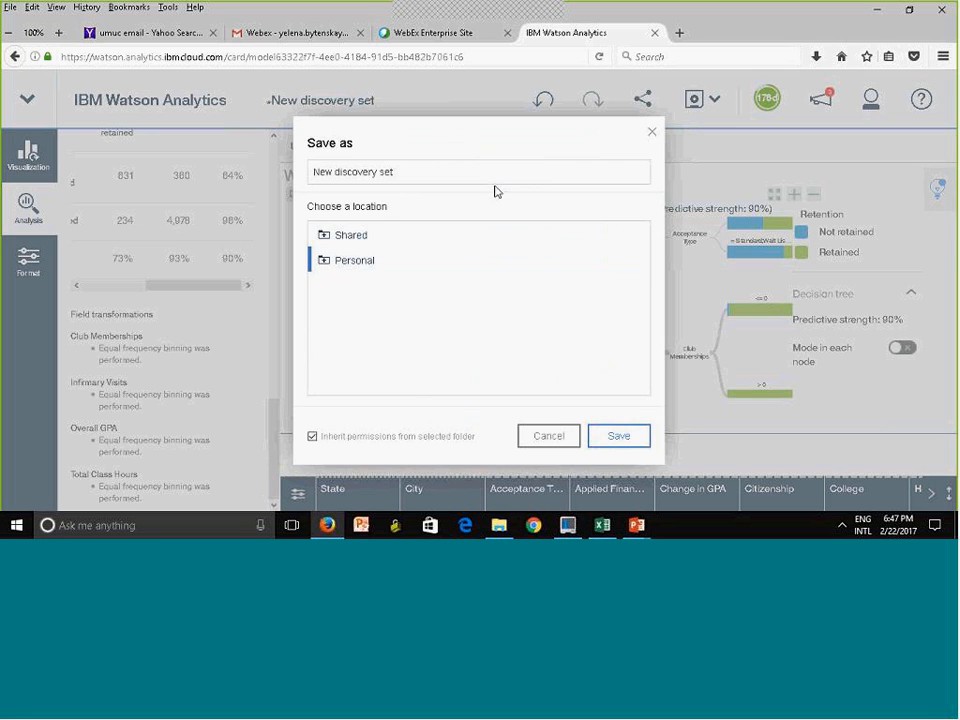
click(396, 171)
click(397, 172)
drag(397, 172, 257, 168)
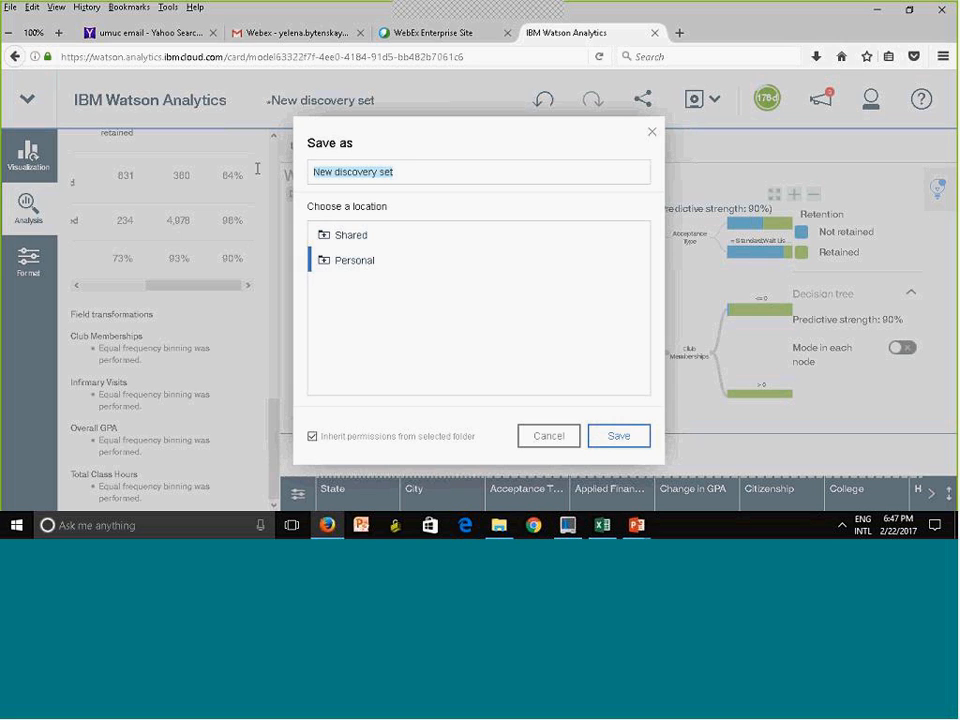
text(RetnionPr)
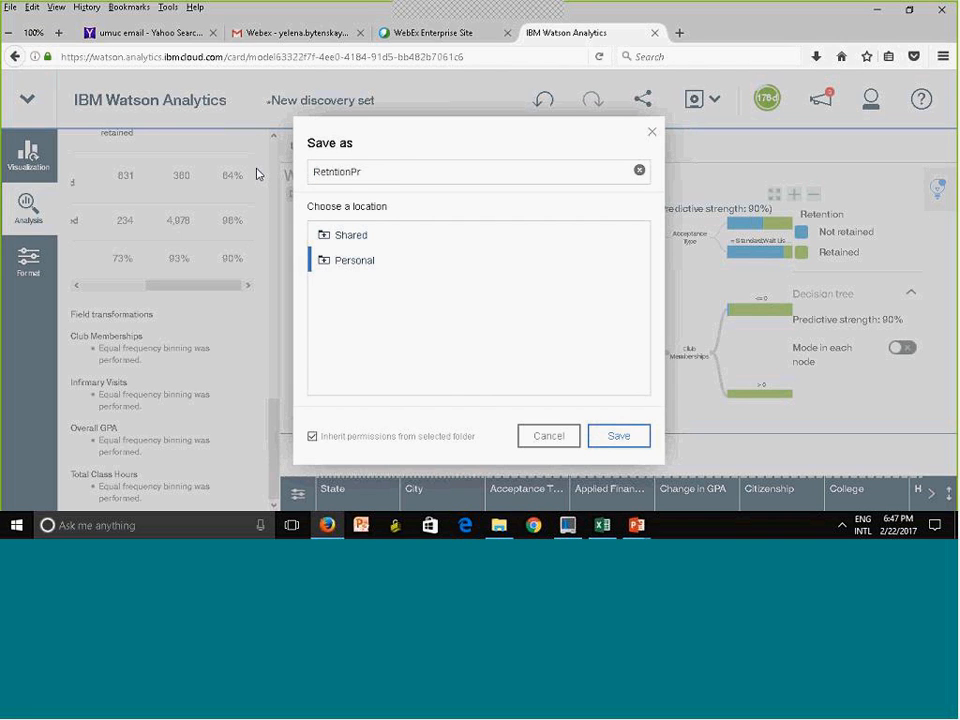
text(tntionPrediction)
click(618, 436)
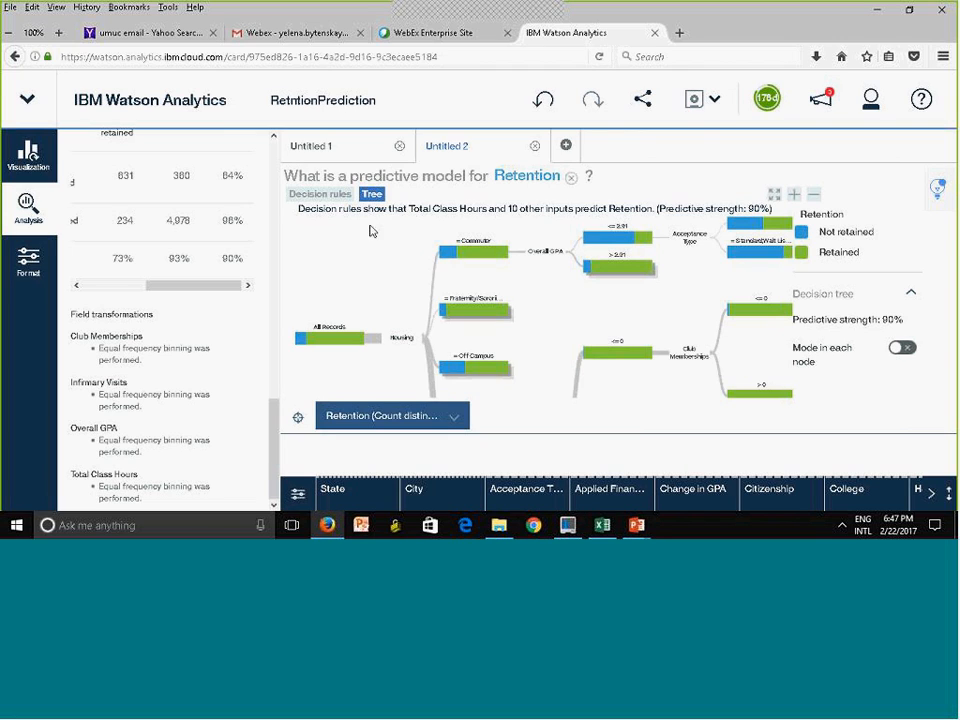
Rename the Untitled 1 discovery, which shows the drivers of Retention, as Spiral
click(320, 150)
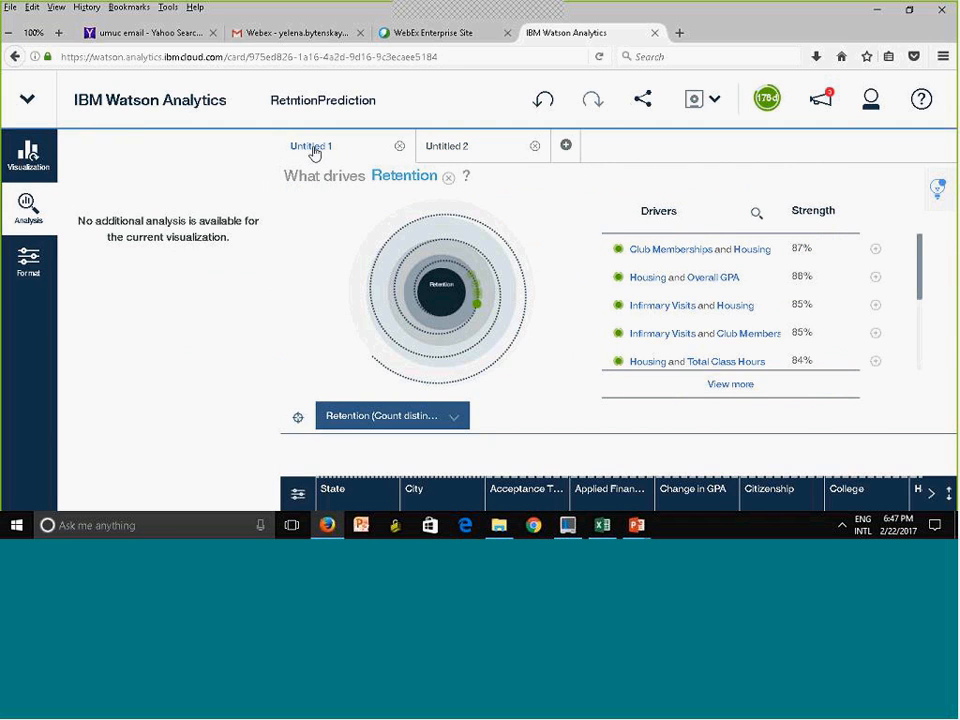
click(314, 153)
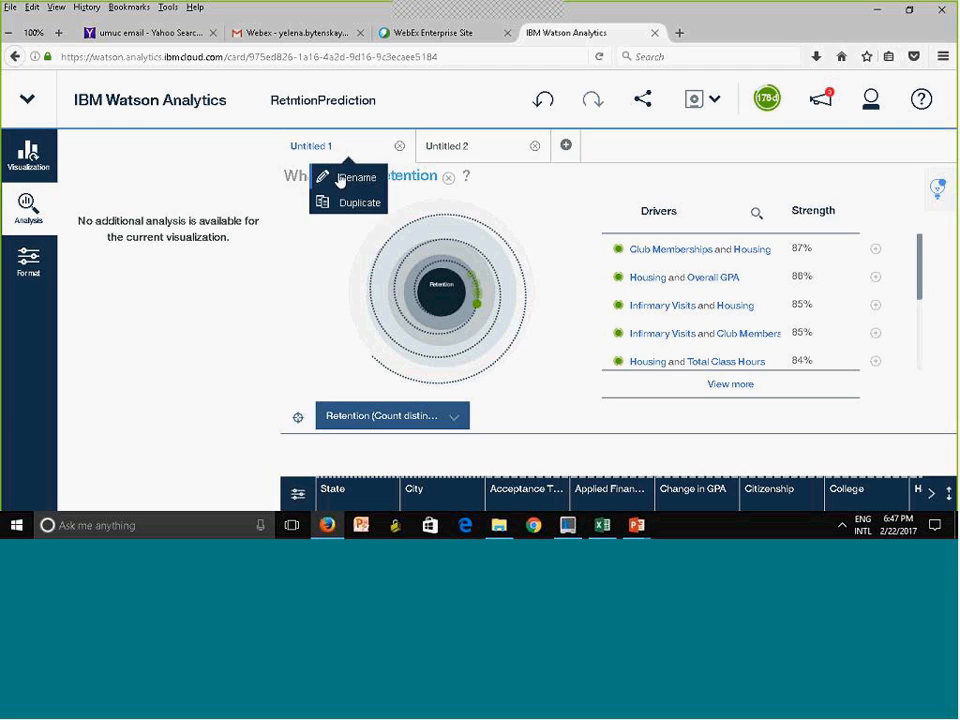
click(339, 180)
text(Spiral)
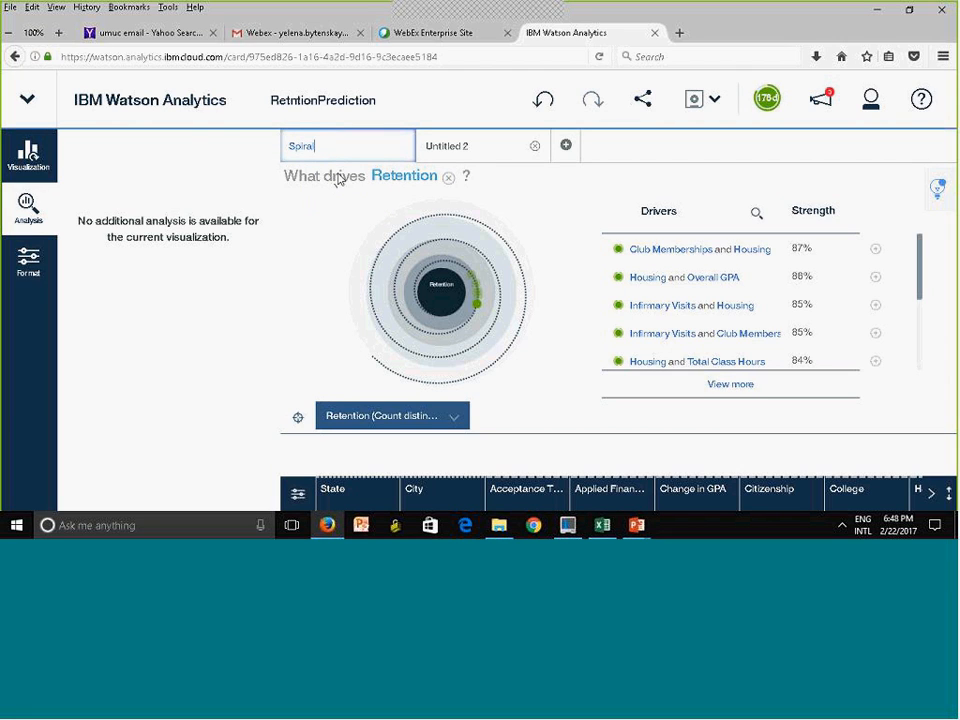
key(Return)
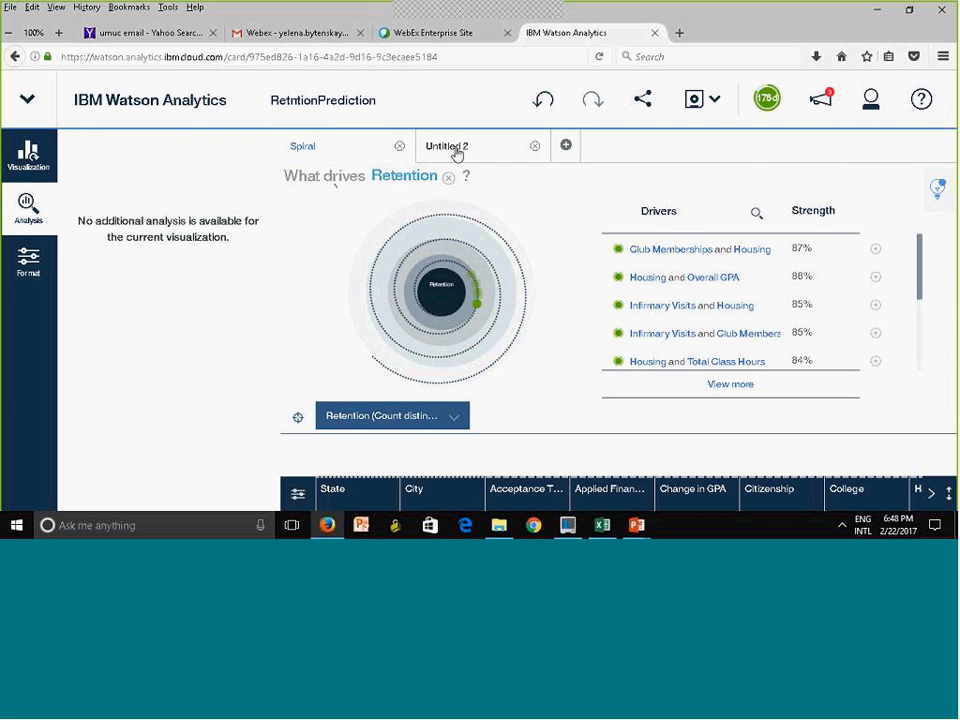
Rename the Untitled 2 discovery with the predictive model as Tree, and save the discovery set
click(456, 151)
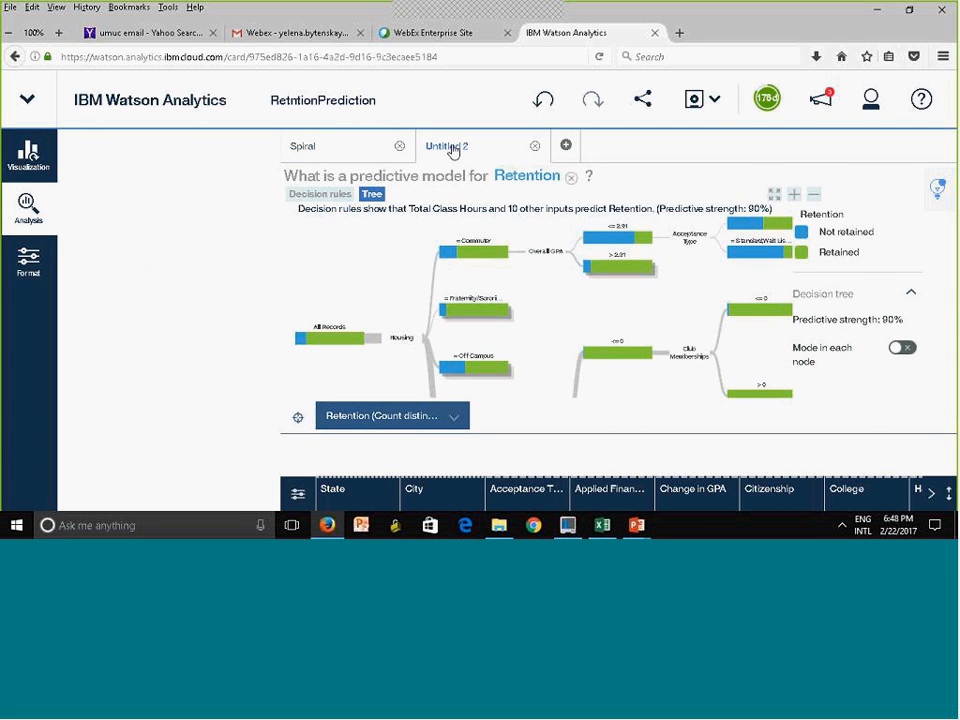
click(452, 150)
click(486, 177)
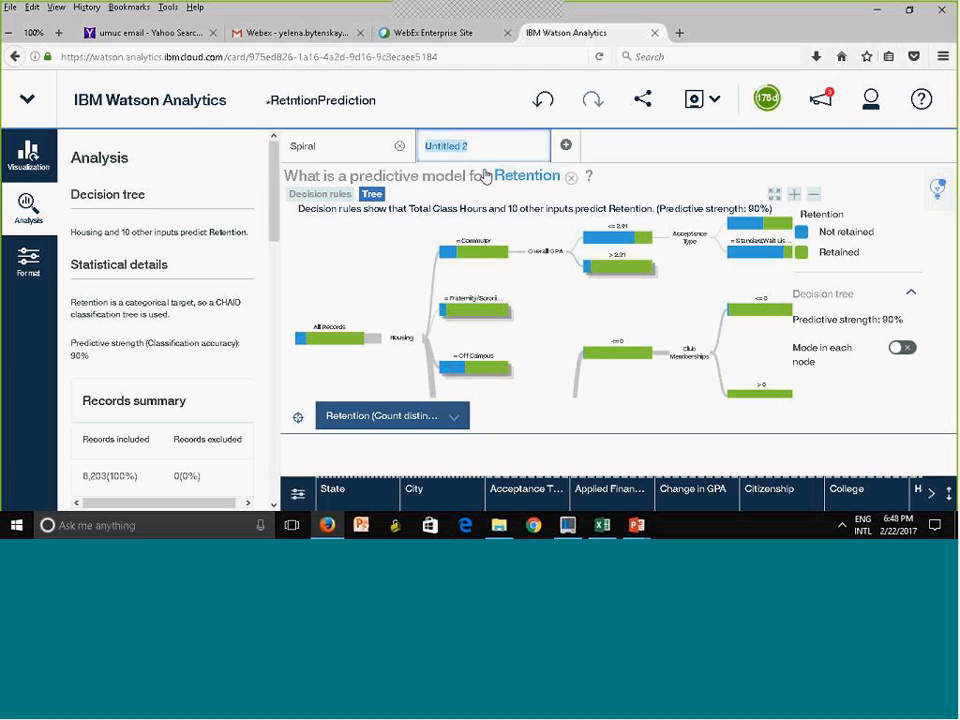
text(Tree)
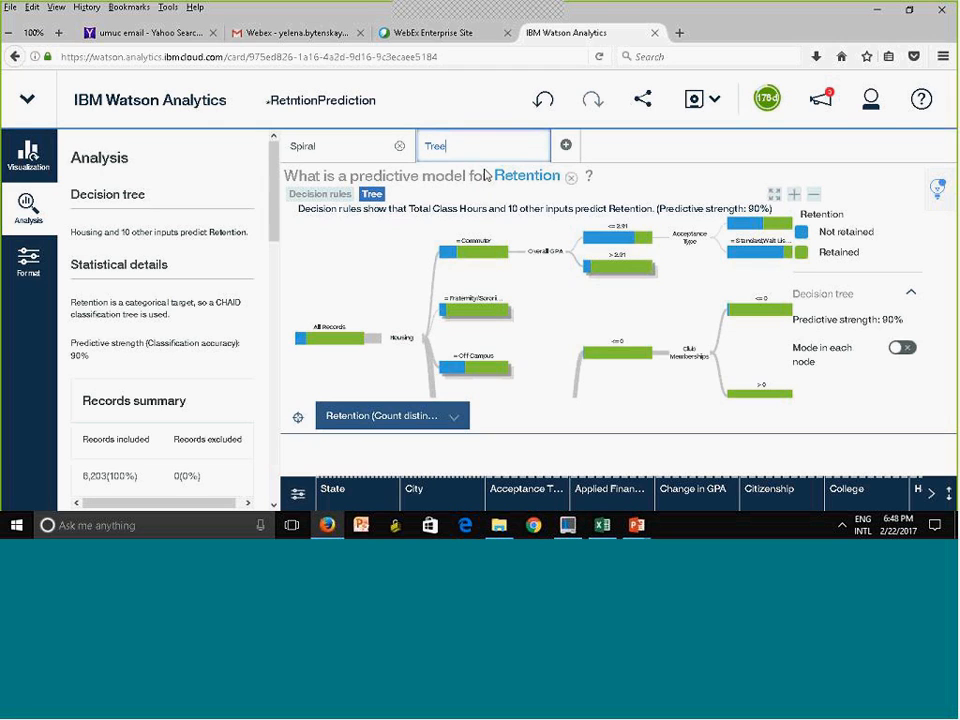
click(634, 153)
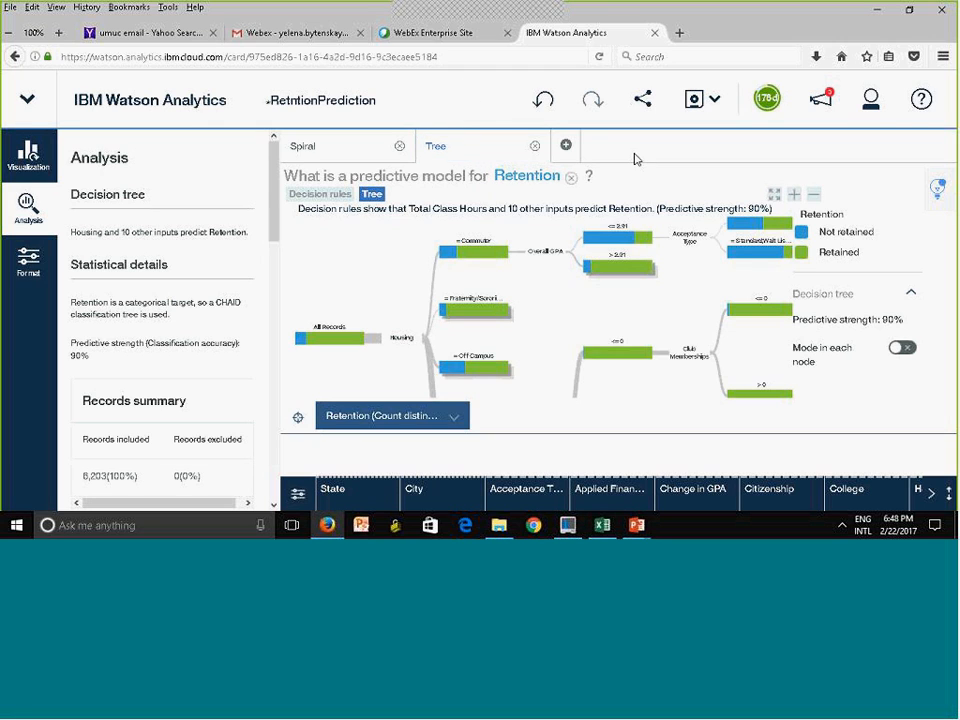
click(694, 101)
Hide the analysis details and filter the decision tree to records whose Citizenship is Yes
click(28, 205)
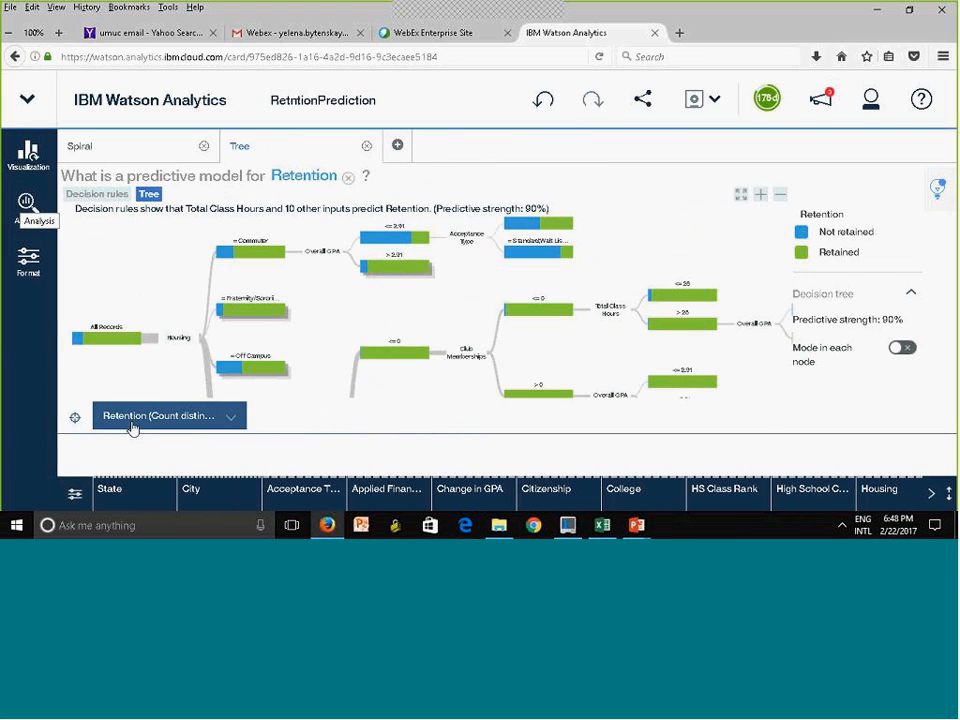
click(75, 497)
click(73, 496)
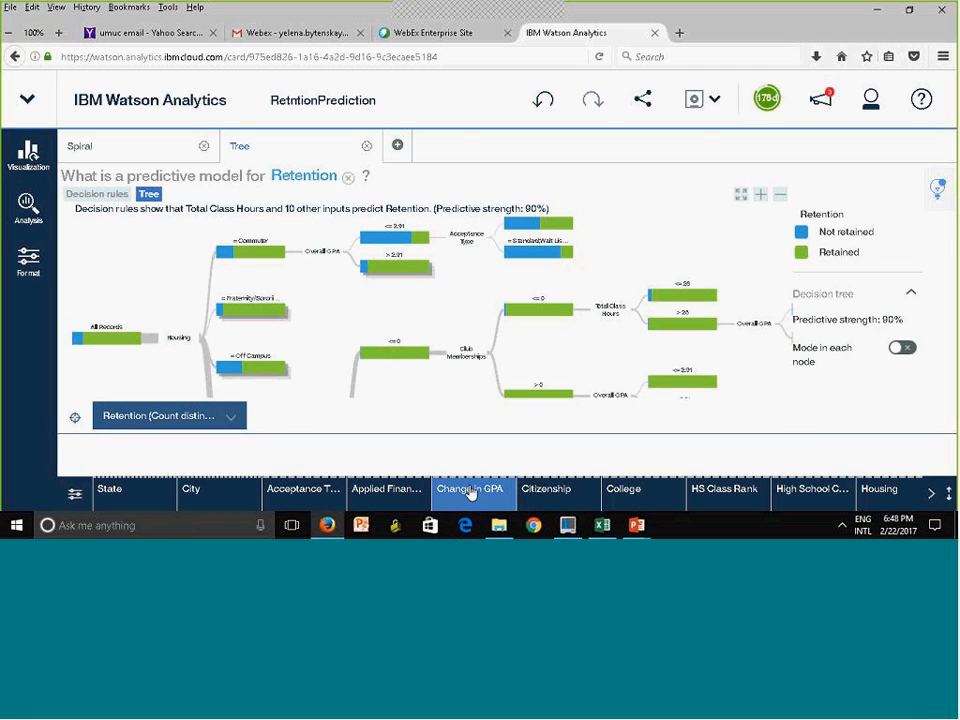
click(563, 491)
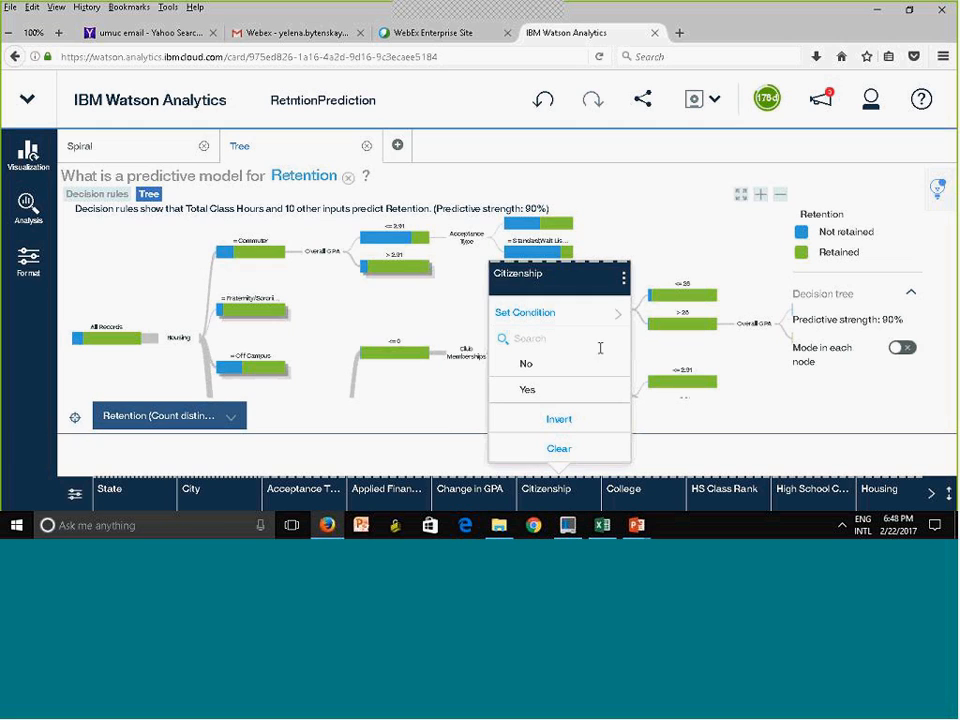
click(513, 396)
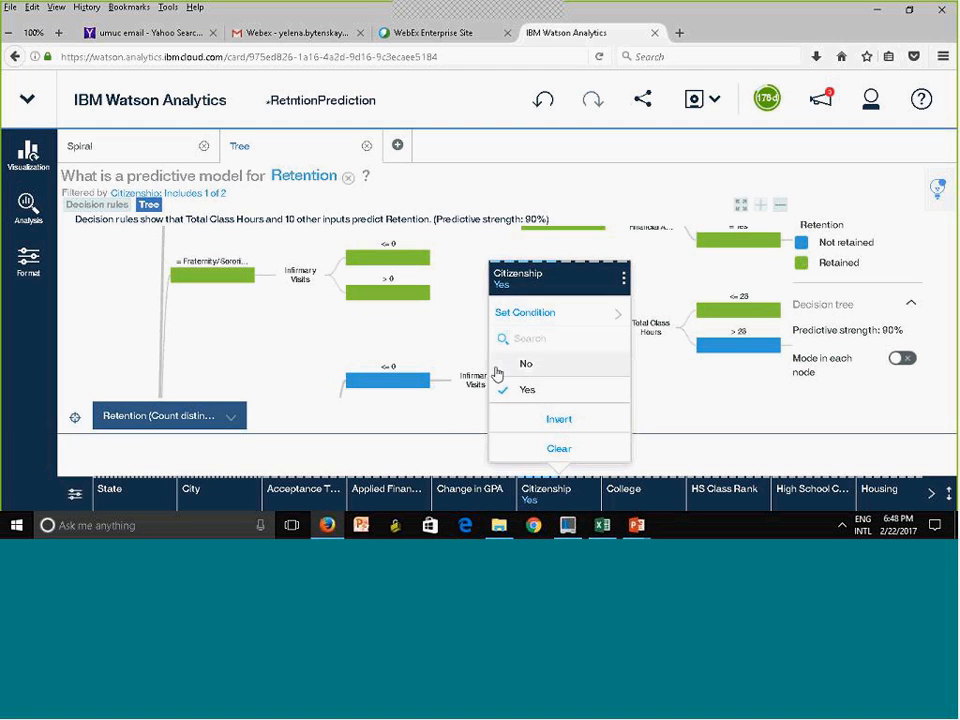
Clear the Citizenship filter from the decision tree, and undo that change
click(543, 450)
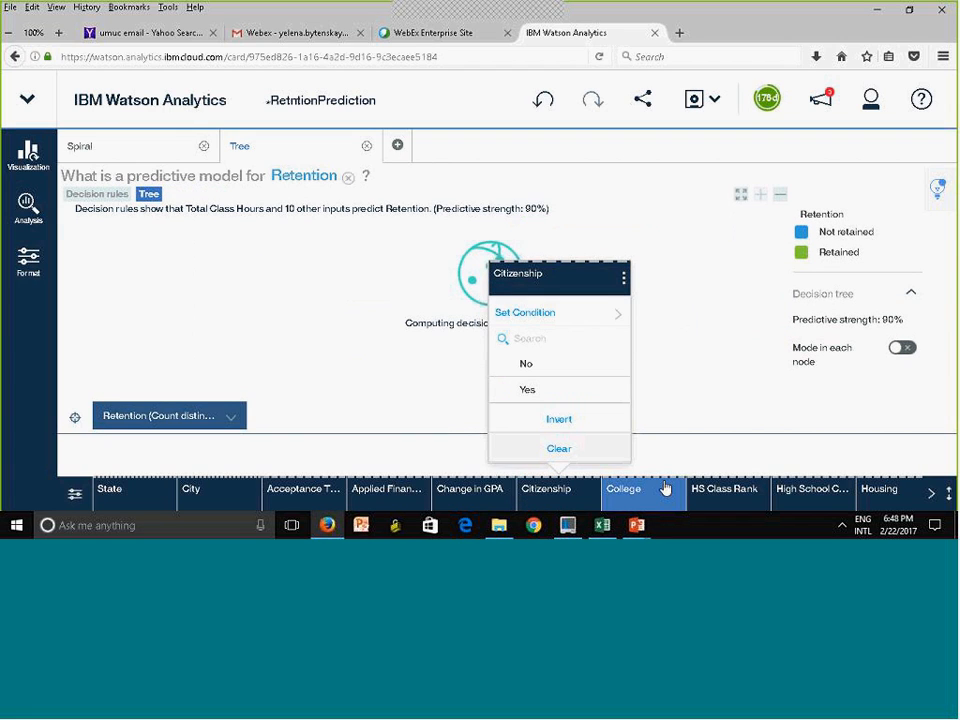
click(731, 442)
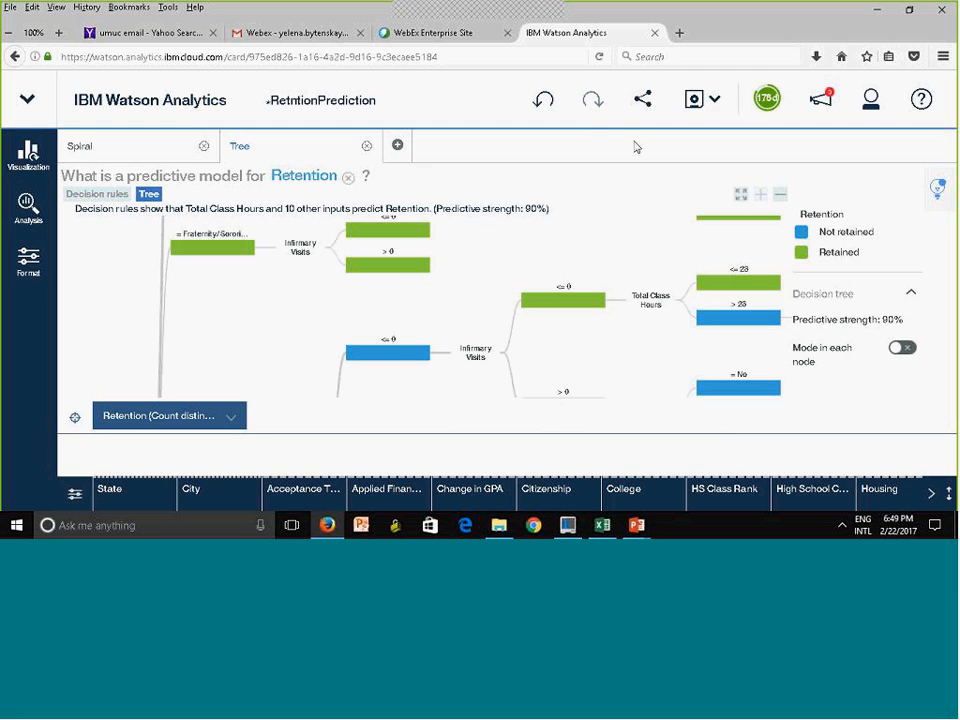
click(540, 104)
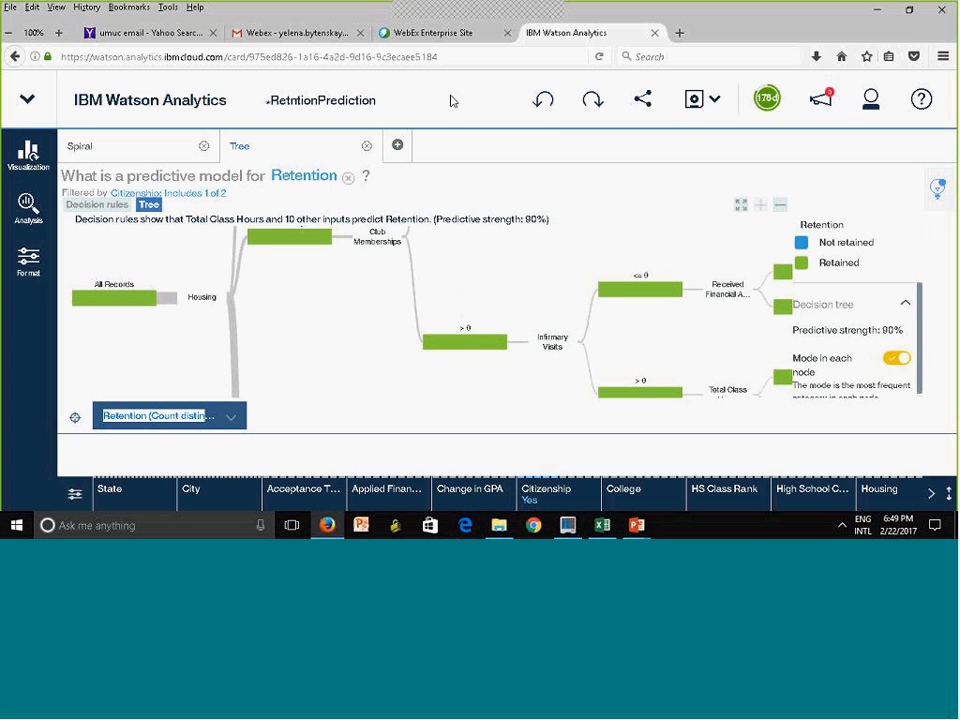
Save the filtered RetntionPrediction discovery set and return to the Watson Analytics home page
click(694, 101)
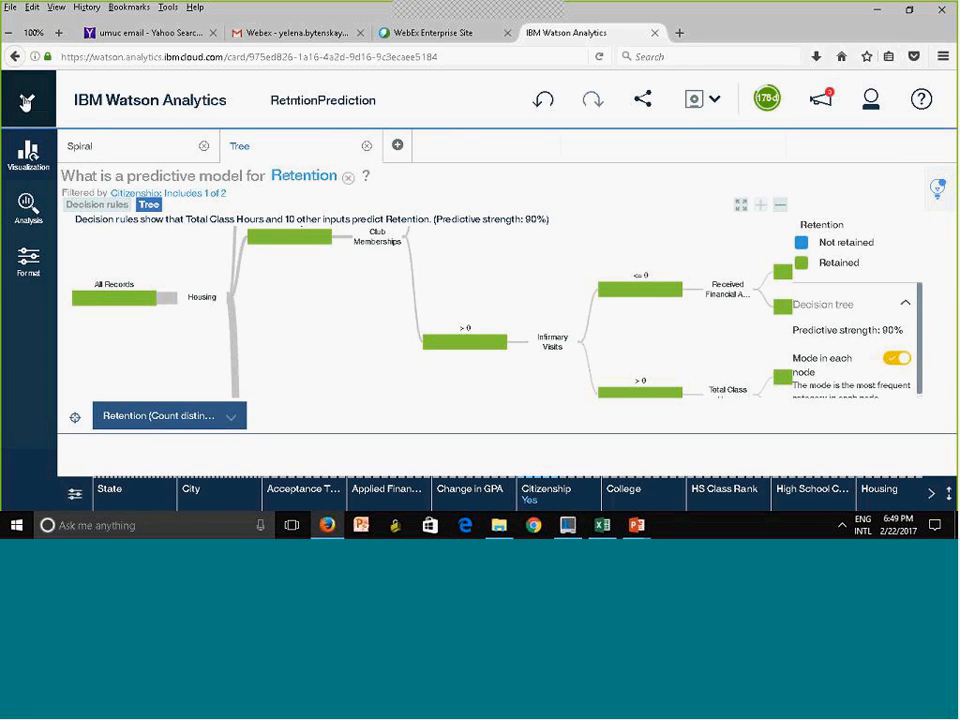
click(27, 99)
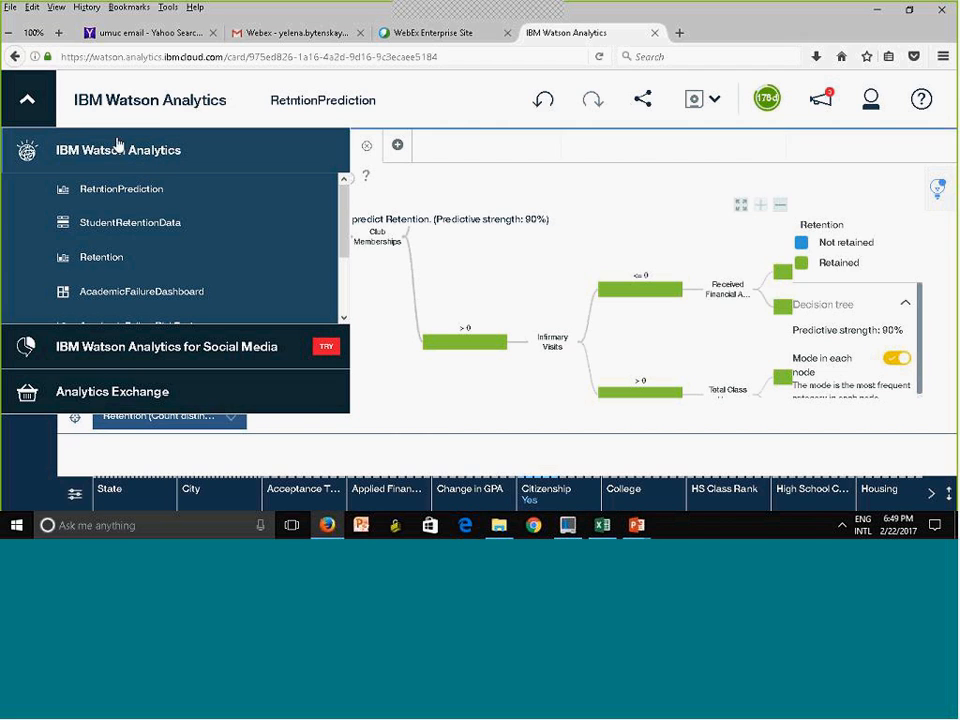
click(29, 101)
click(28, 100)
click(121, 87)
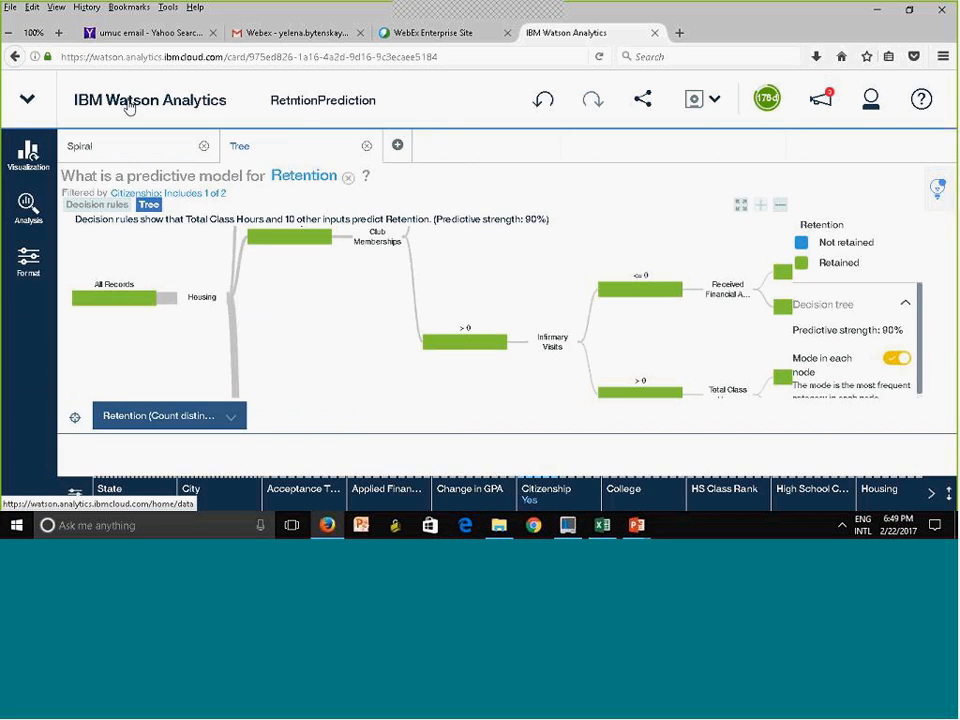
click(128, 108)
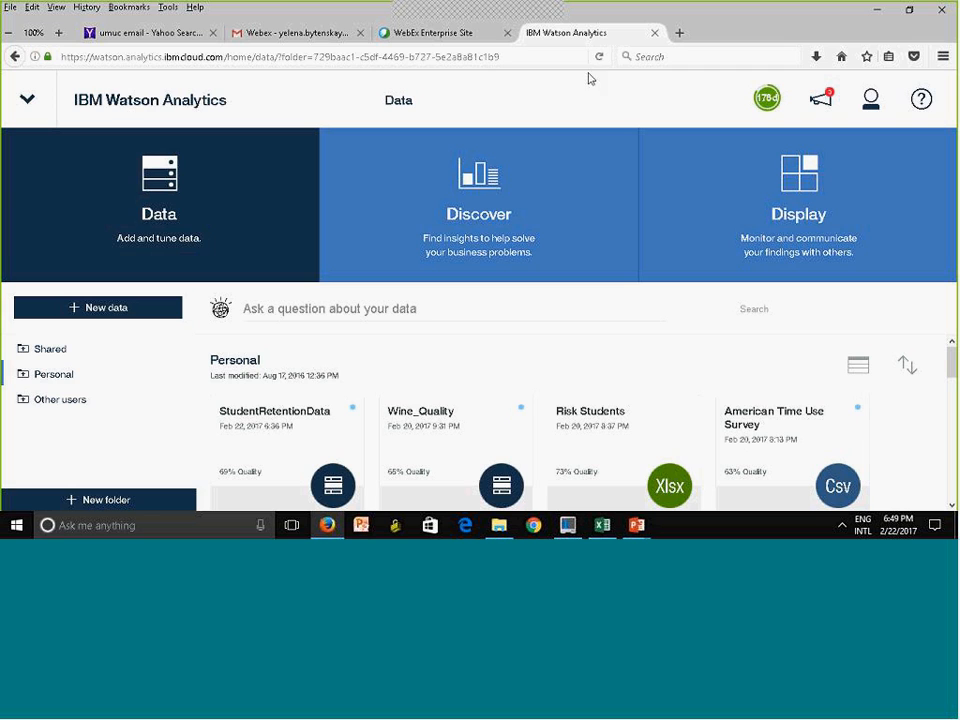
Create a new dashboard display named RetentionDashboard with the single-panel layout
click(796, 193)
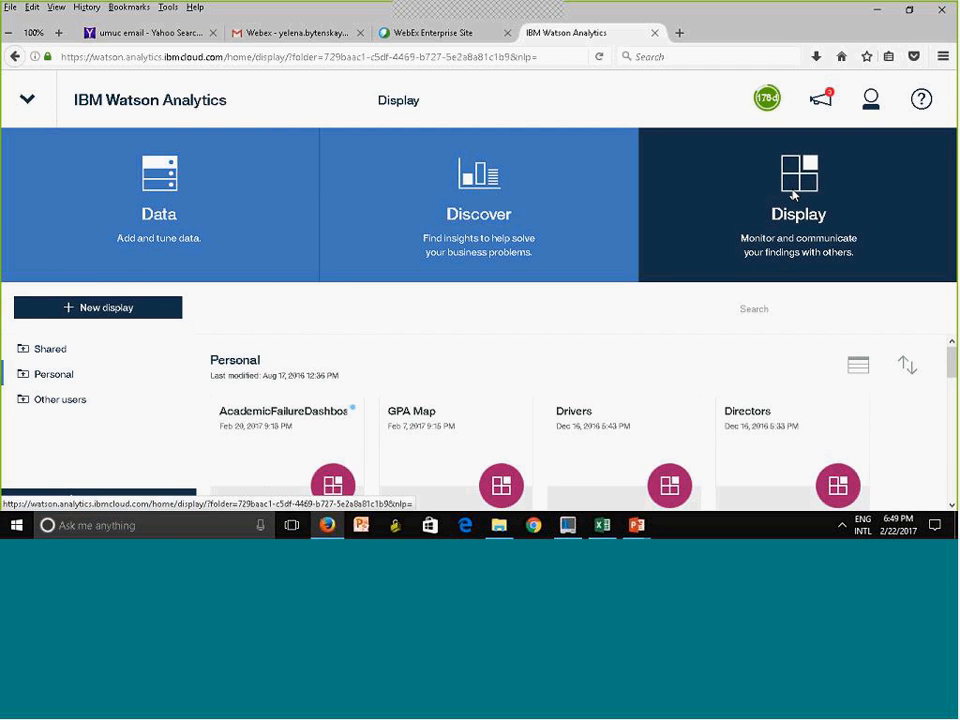
click(95, 310)
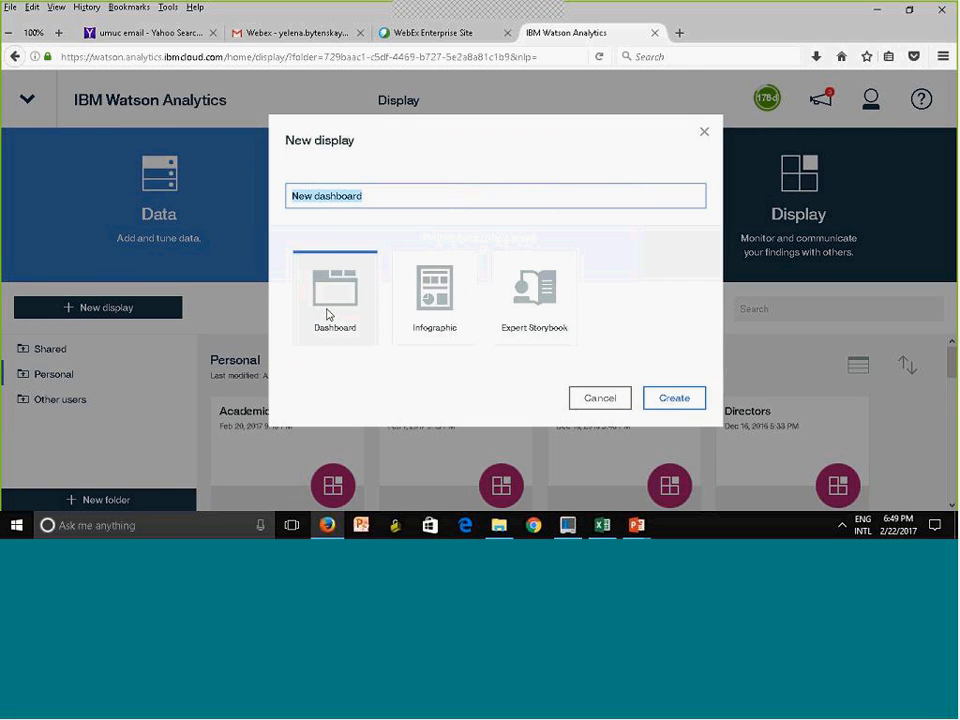
click(687, 404)
text(Re)
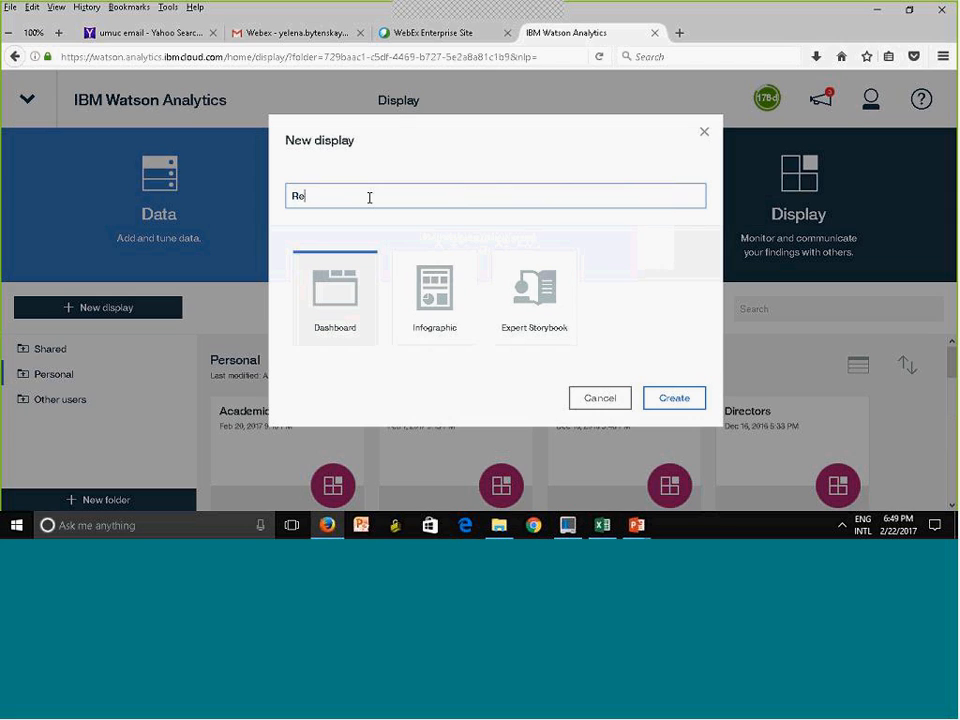
text(tentionDashboard)
click(676, 399)
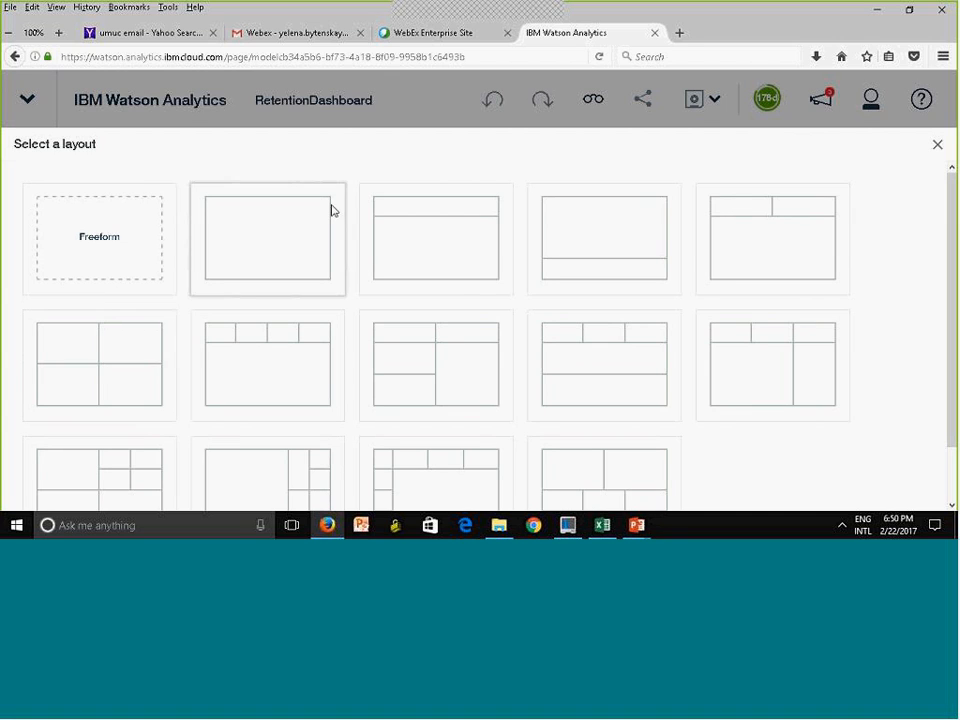
click(259, 238)
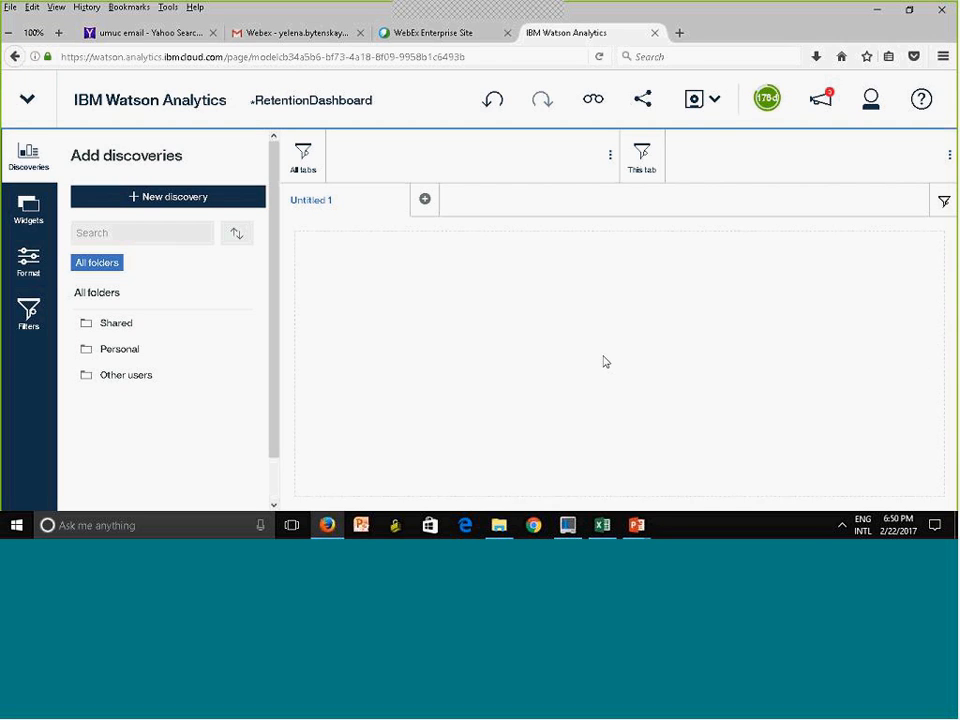
Place the Tree discovery from the RetntionPrediction set in the Personal folder into the dashboard's empty panel
click(141, 355)
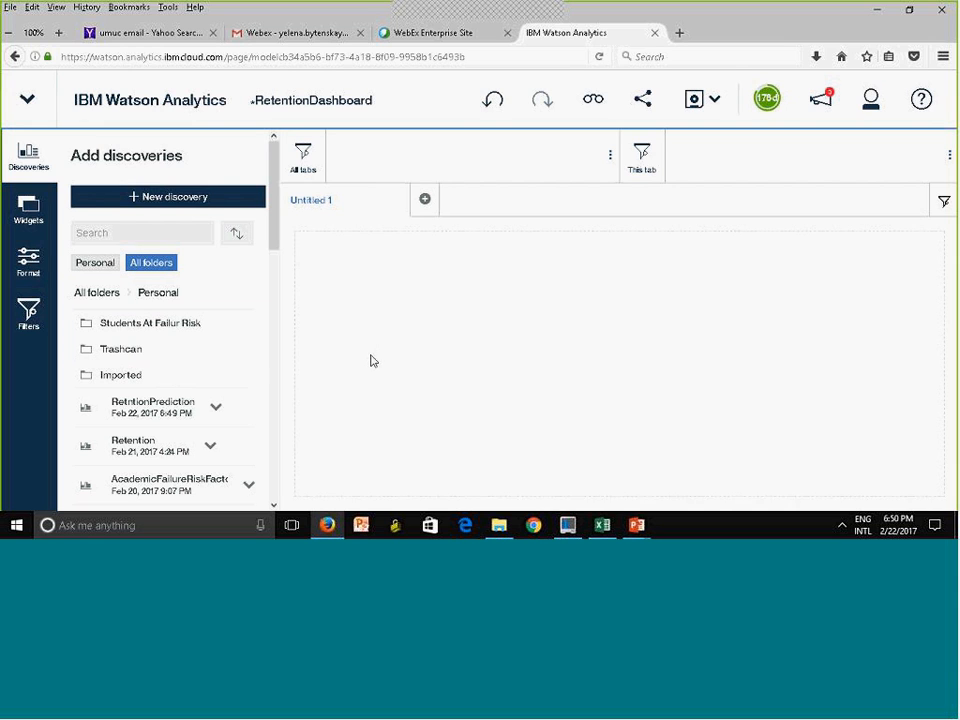
drag(268, 195, 281, 244)
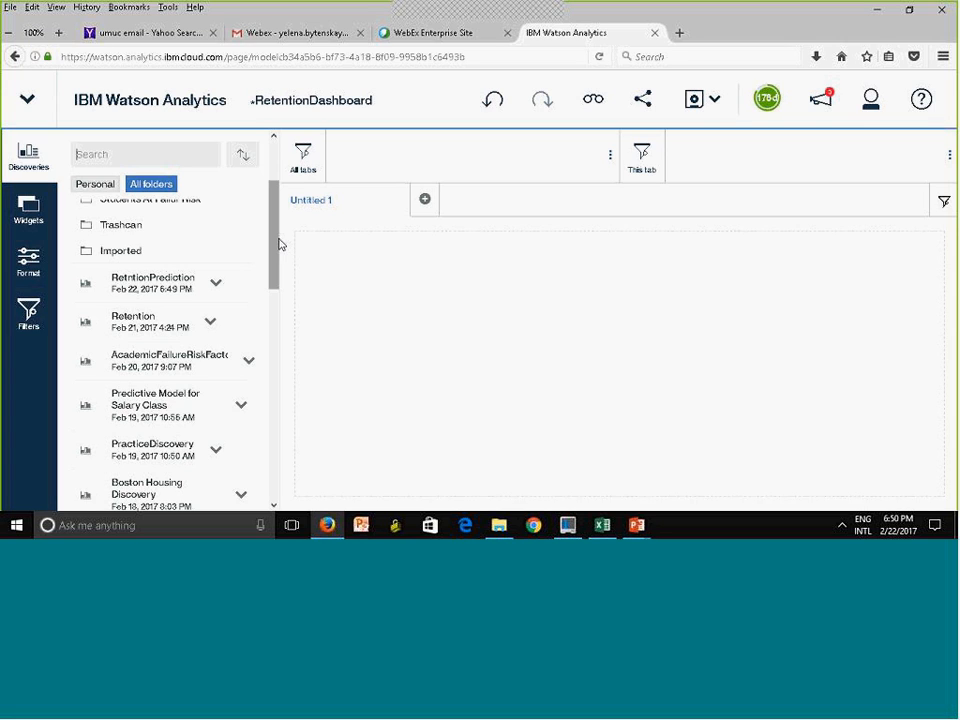
click(216, 286)
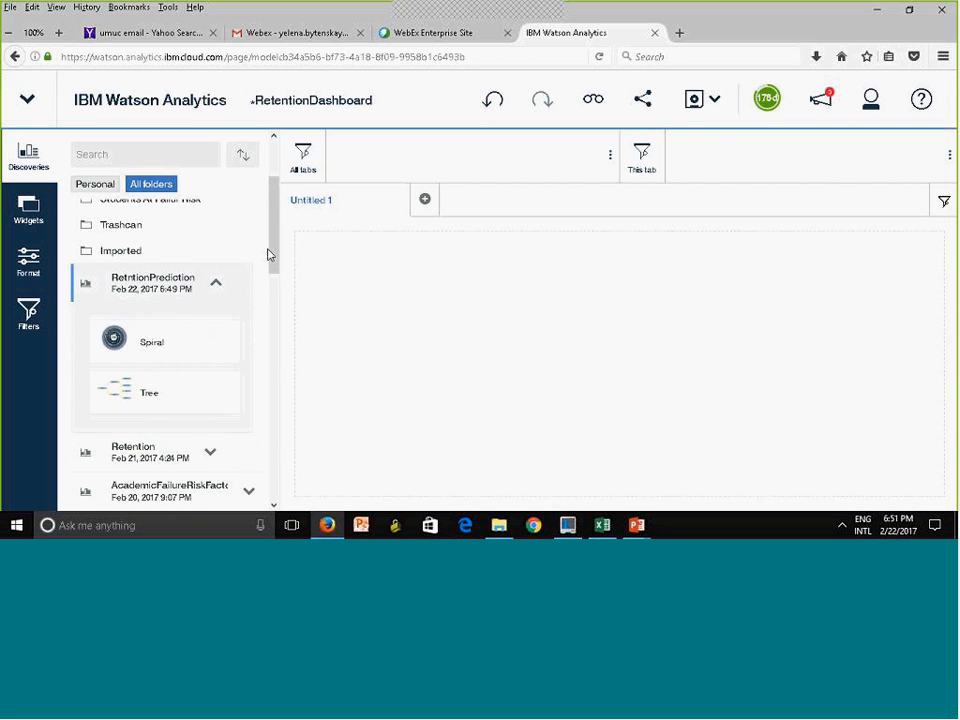
drag(272, 253, 272, 283)
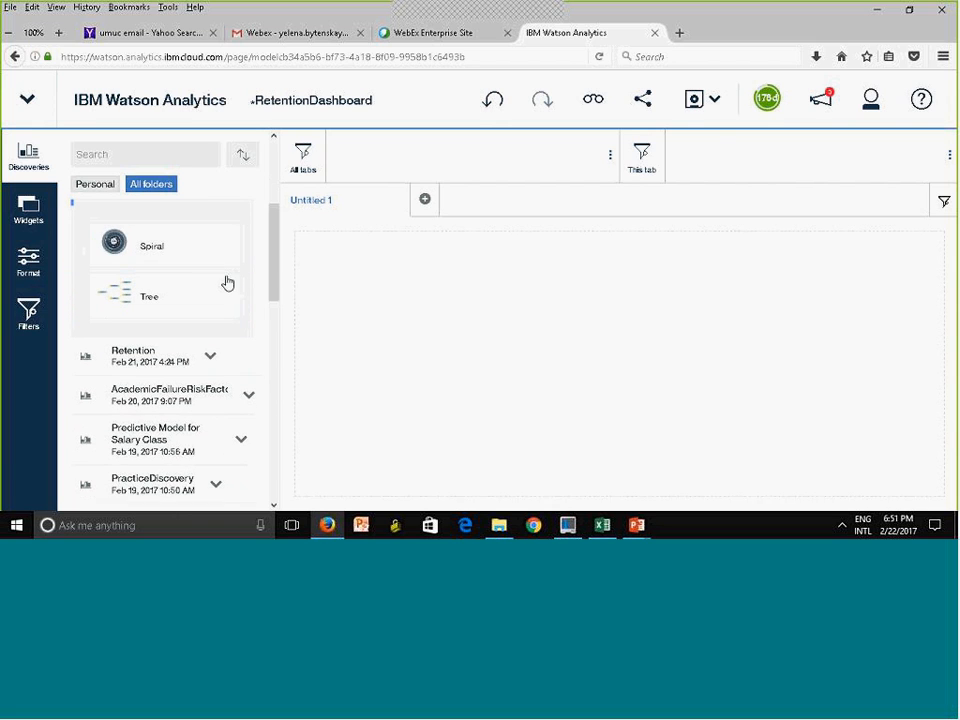
click(114, 298)
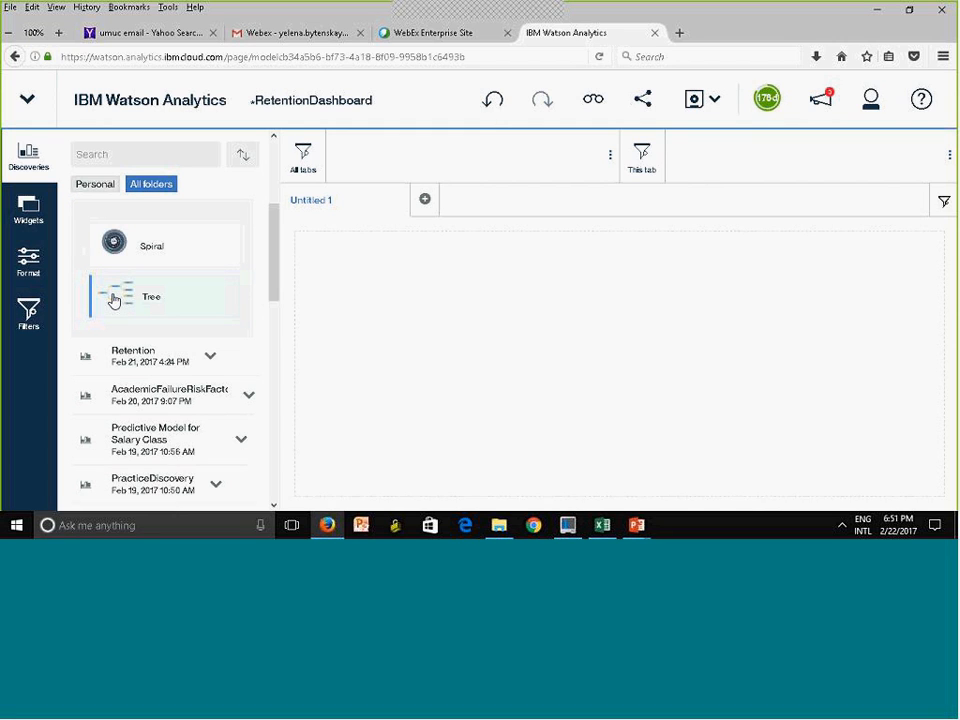
drag(118, 302, 619, 364)
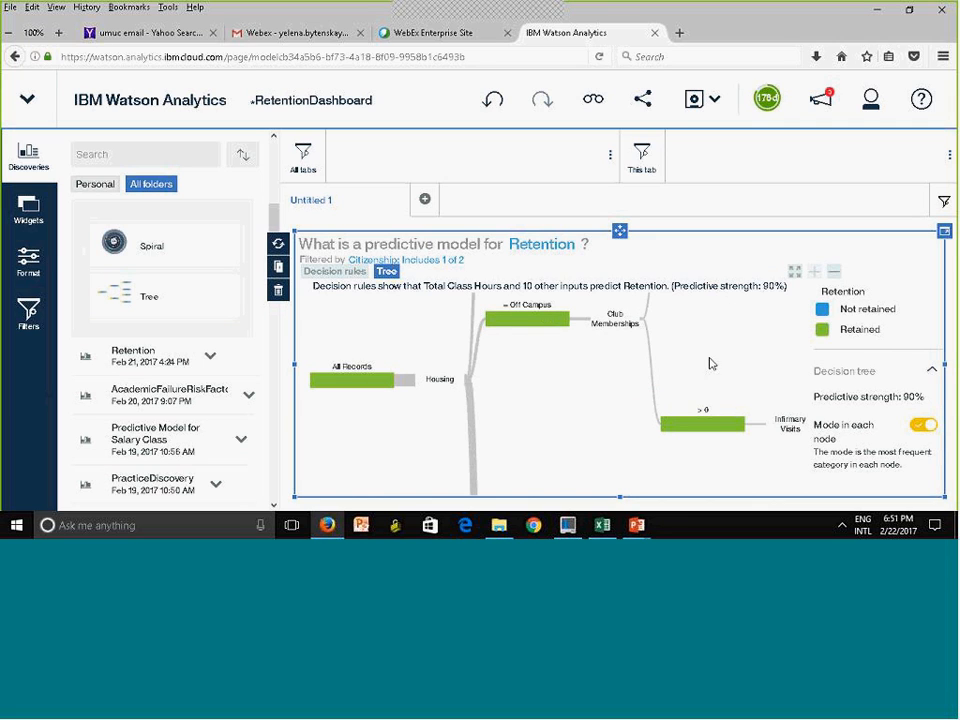
Add a second single-panel tab containing the Spiral discovery, and save RetentionDashboard in the Personal folder
mouse_move(537, 324)
click(426, 201)
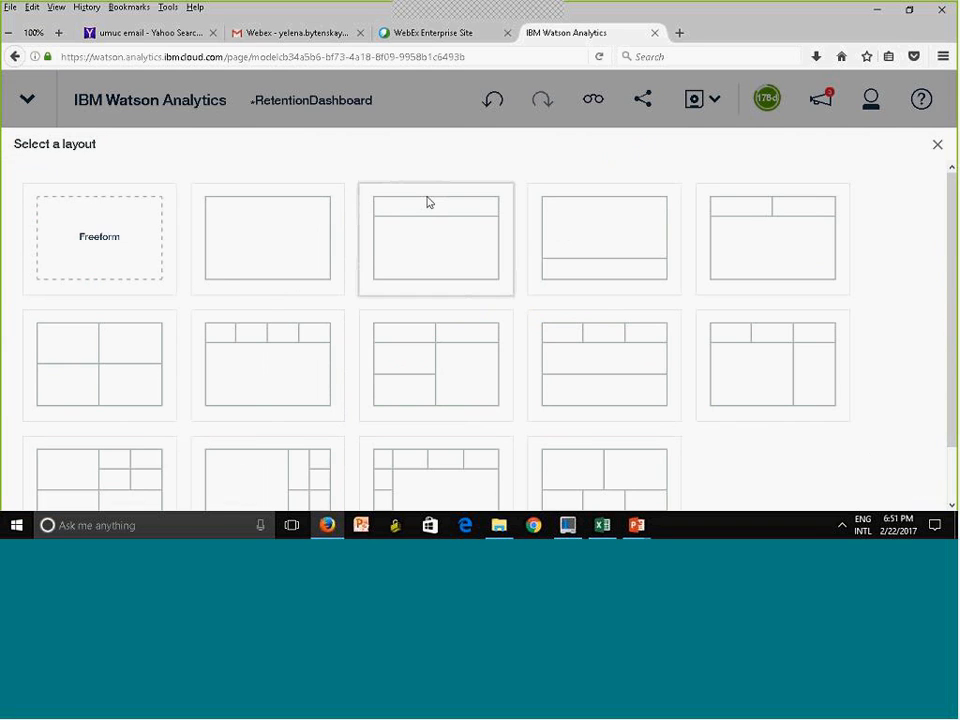
click(279, 221)
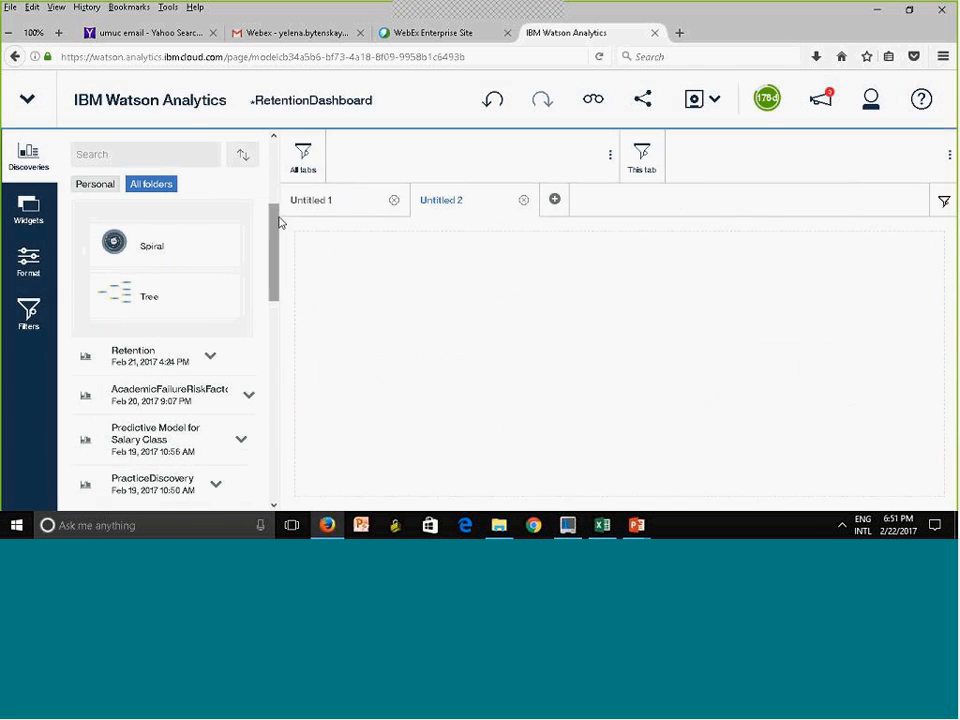
drag(128, 241, 621, 365)
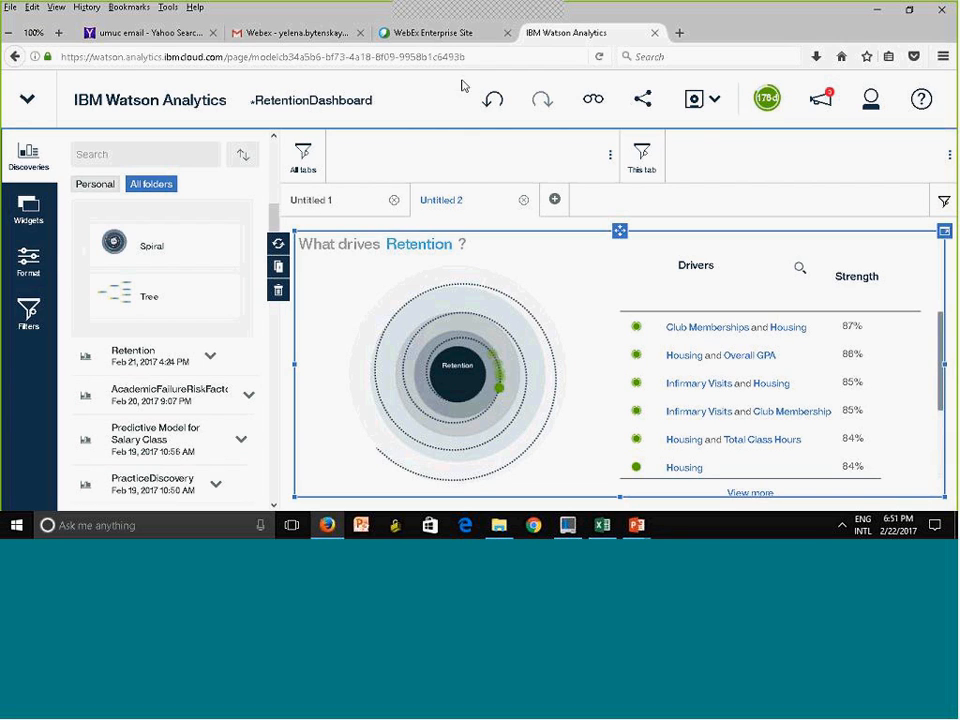
click(705, 101)
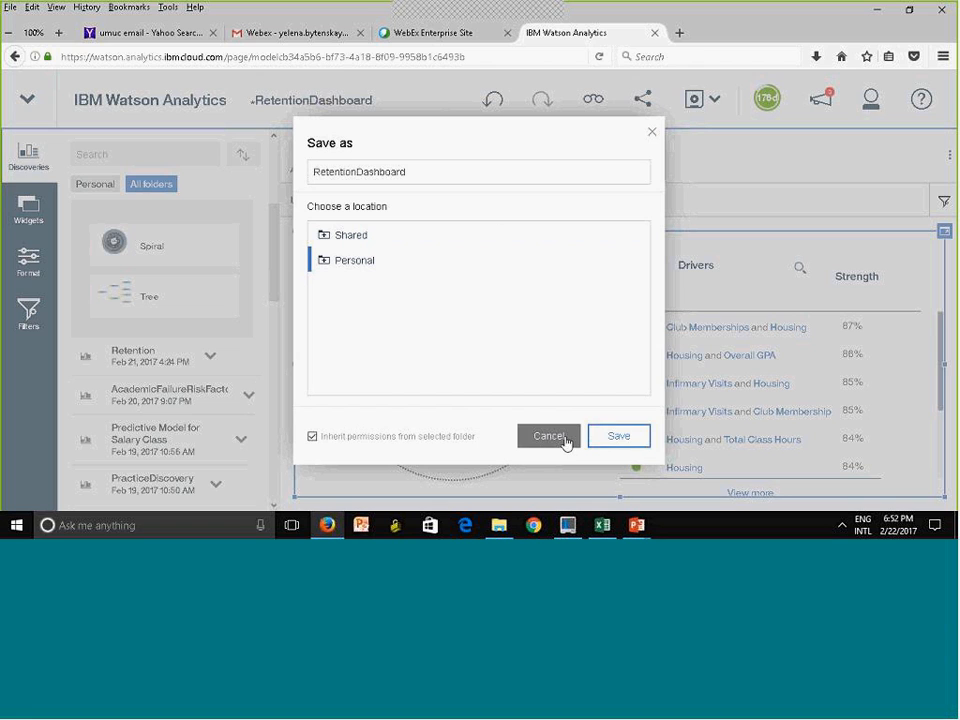
click(619, 436)
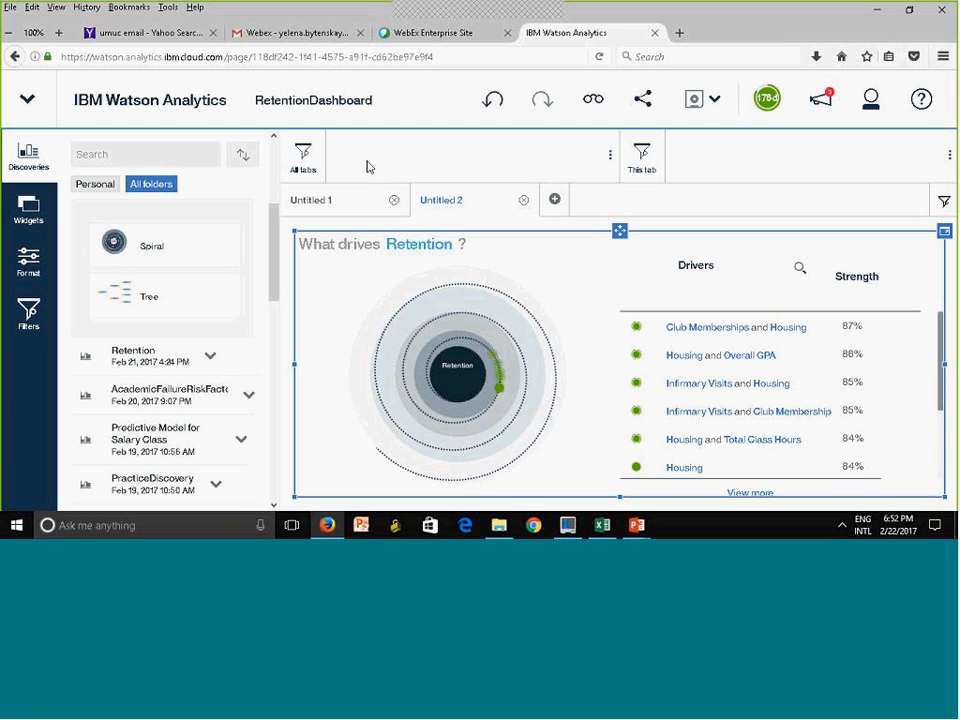
Compare the two dashboard tabs and examine the Off Campus branch of the decision tree in Untitled 1
click(327, 211)
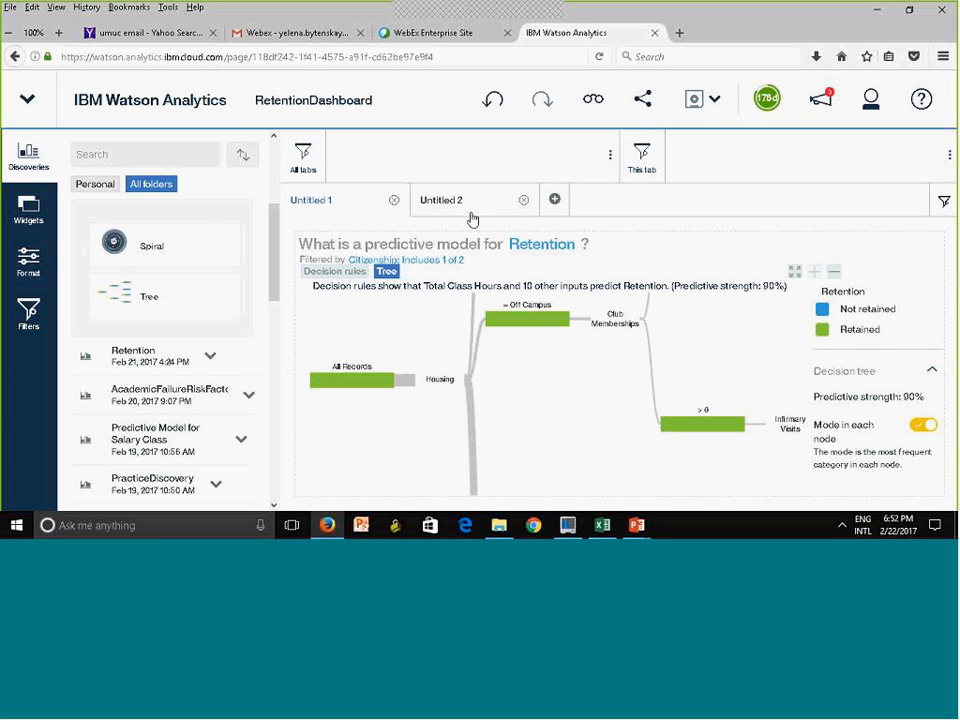
click(472, 219)
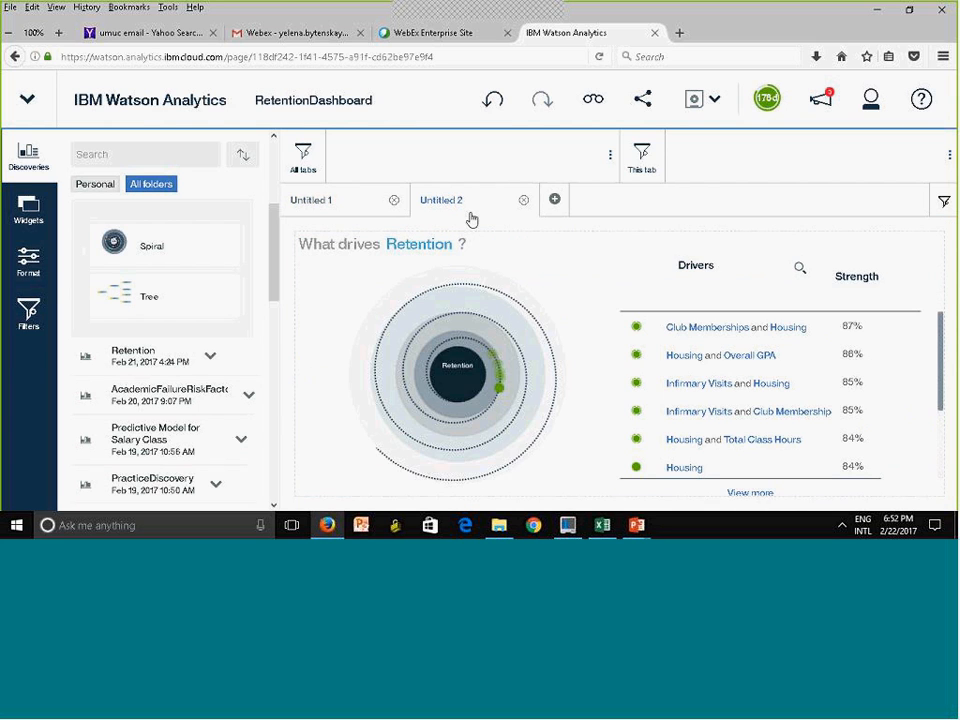
click(318, 203)
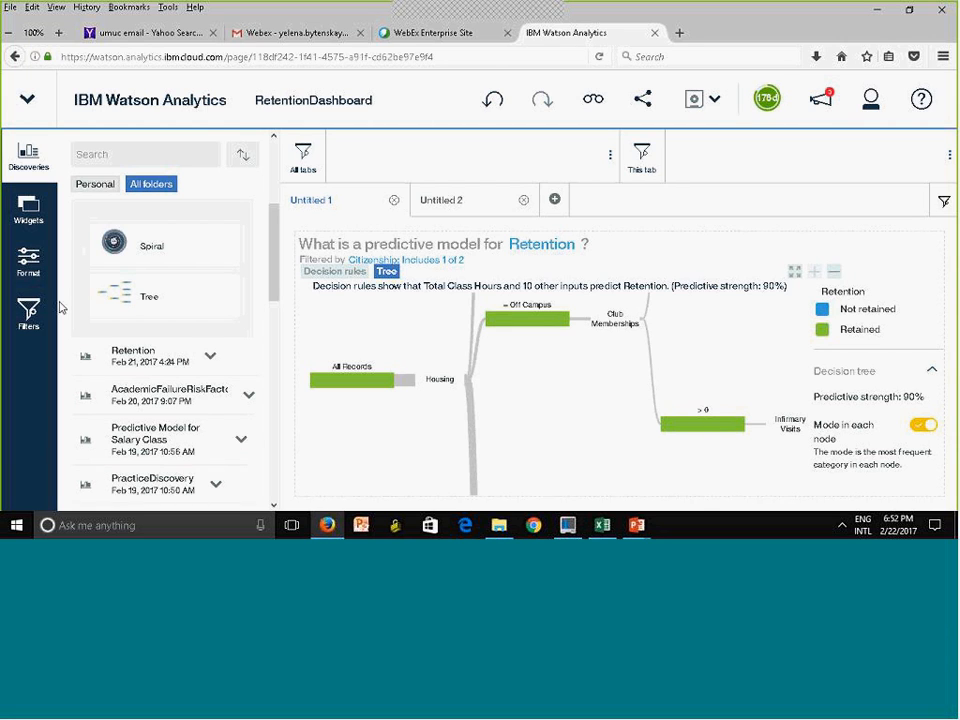
mouse_move(692, 426)
click(524, 320)
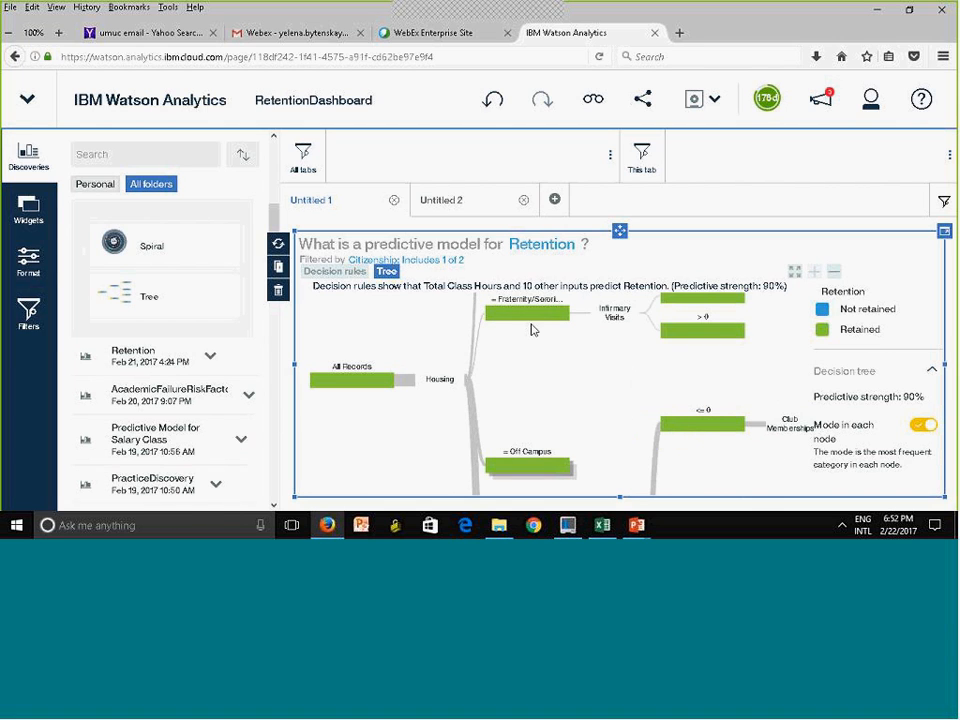
click(531, 461)
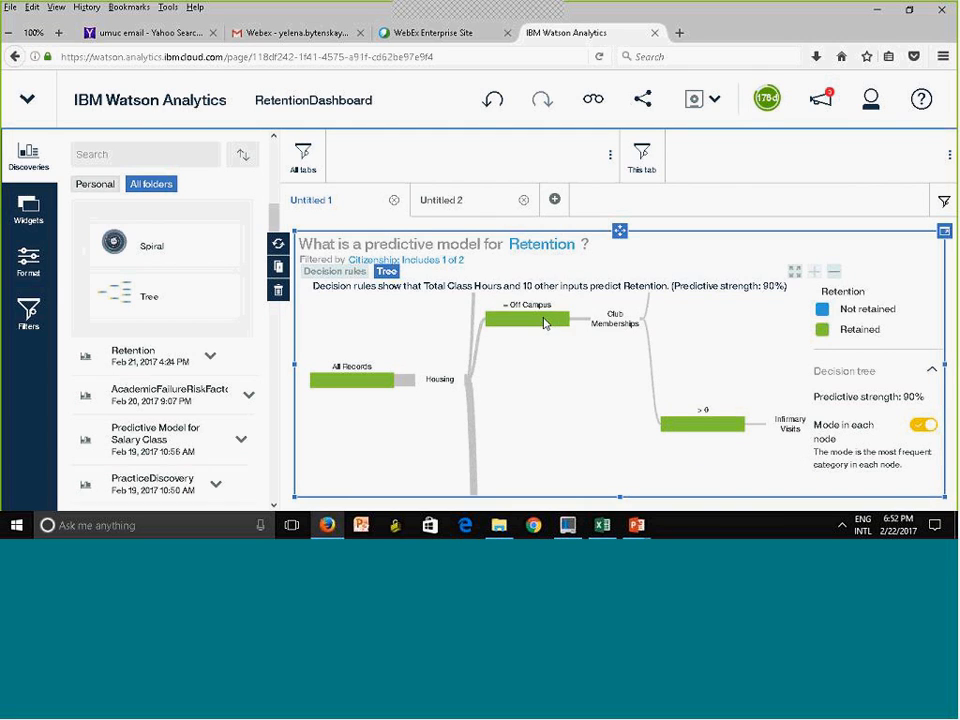
mouse_move(540, 321)
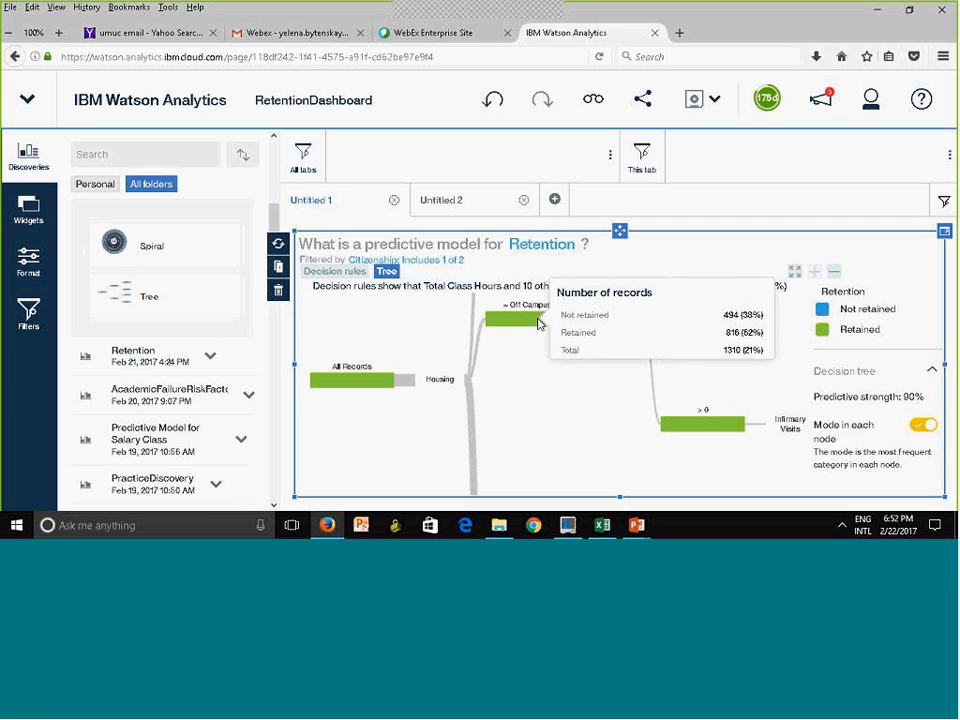
Add Housing from StudentRetentionData as a filter for the Untitled 1 tab only, and collapse the filter list
click(26, 316)
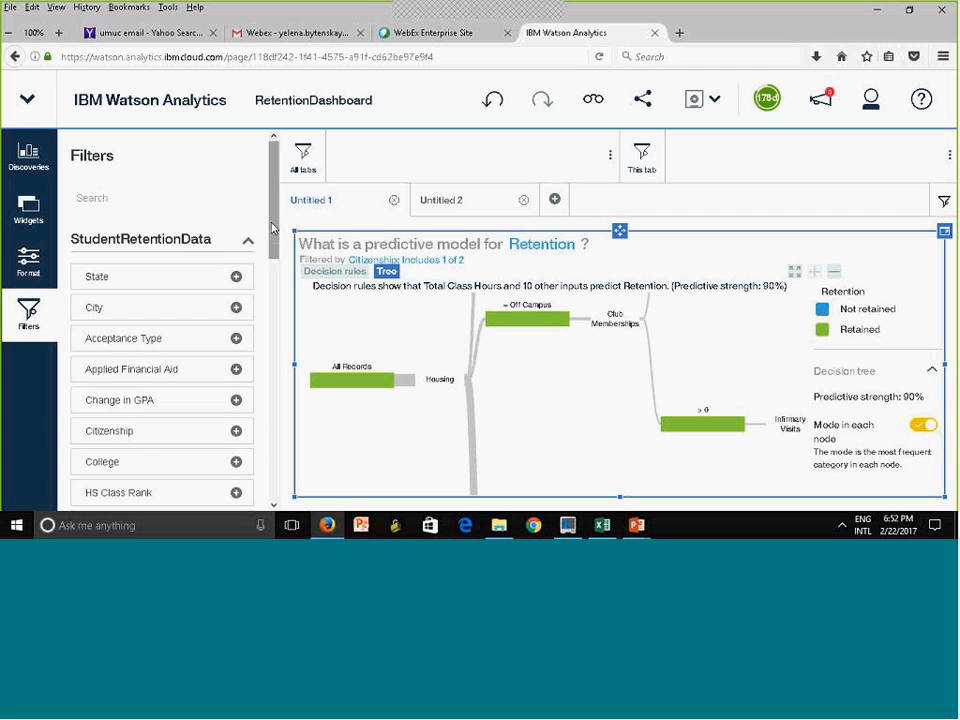
scroll(276, 264, down, 2)
scroll(276, 264, down, 3)
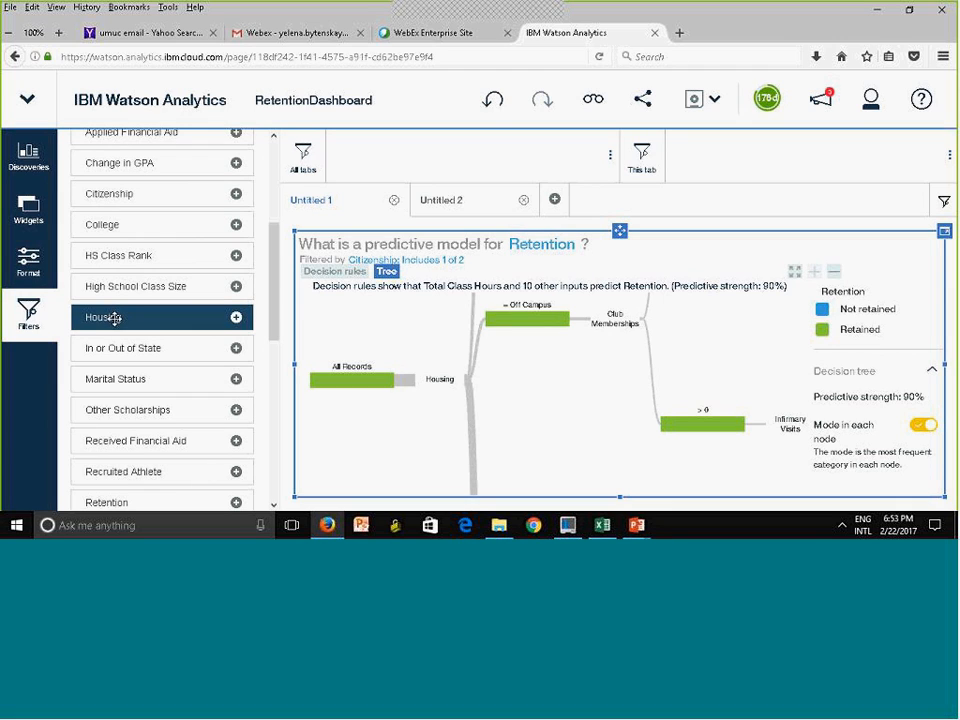
drag(115, 318, 743, 147)
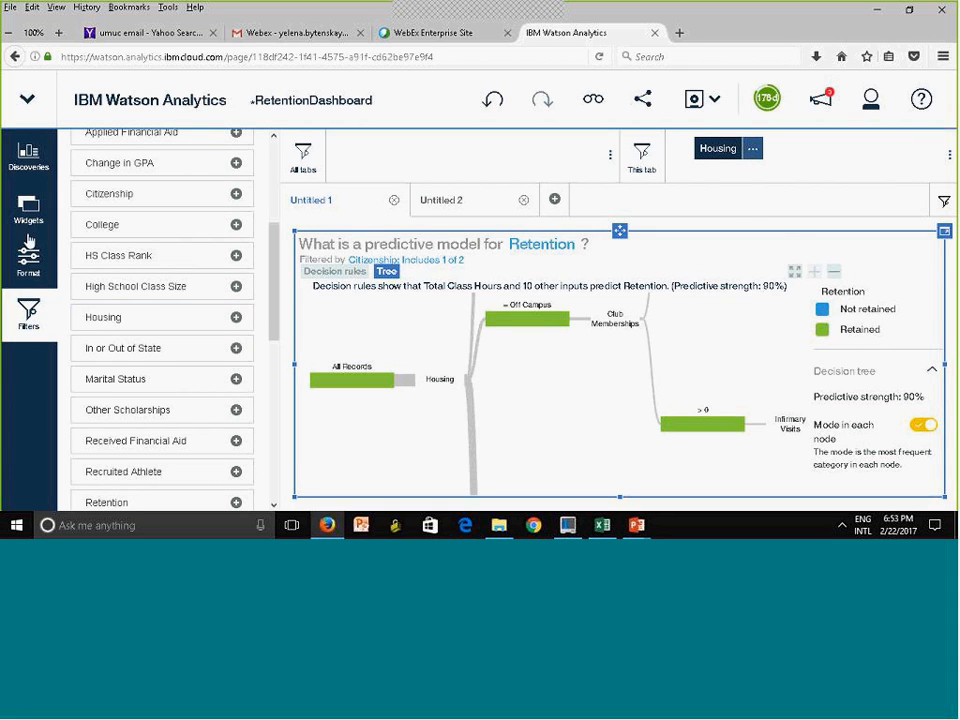
click(12, 334)
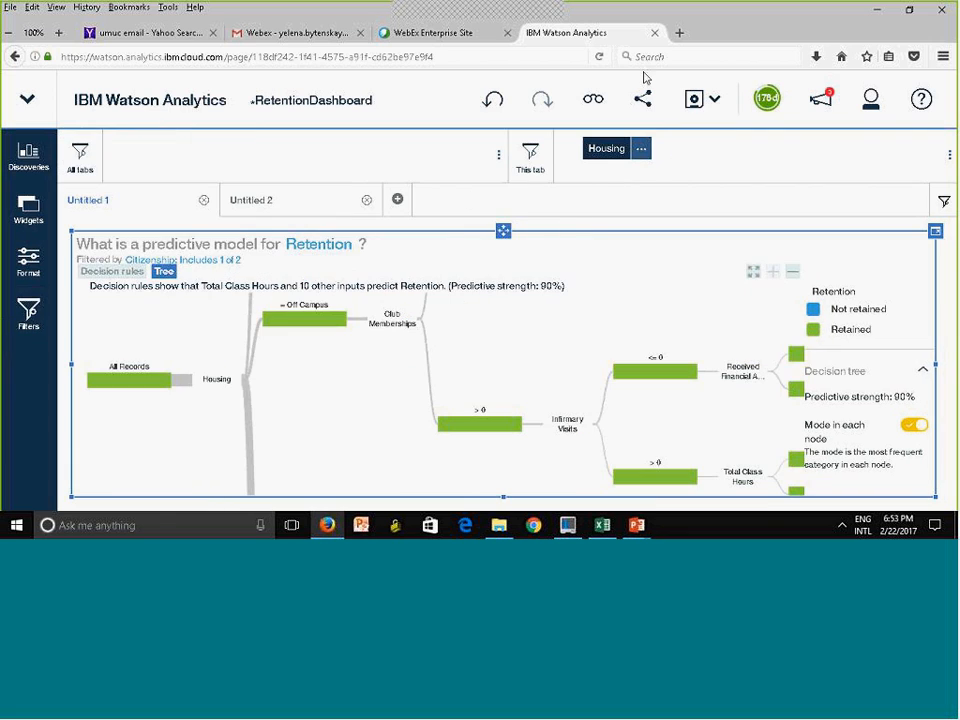
Limit the tab's Housing filter to the values On Campus and Off Campus
click(640, 152)
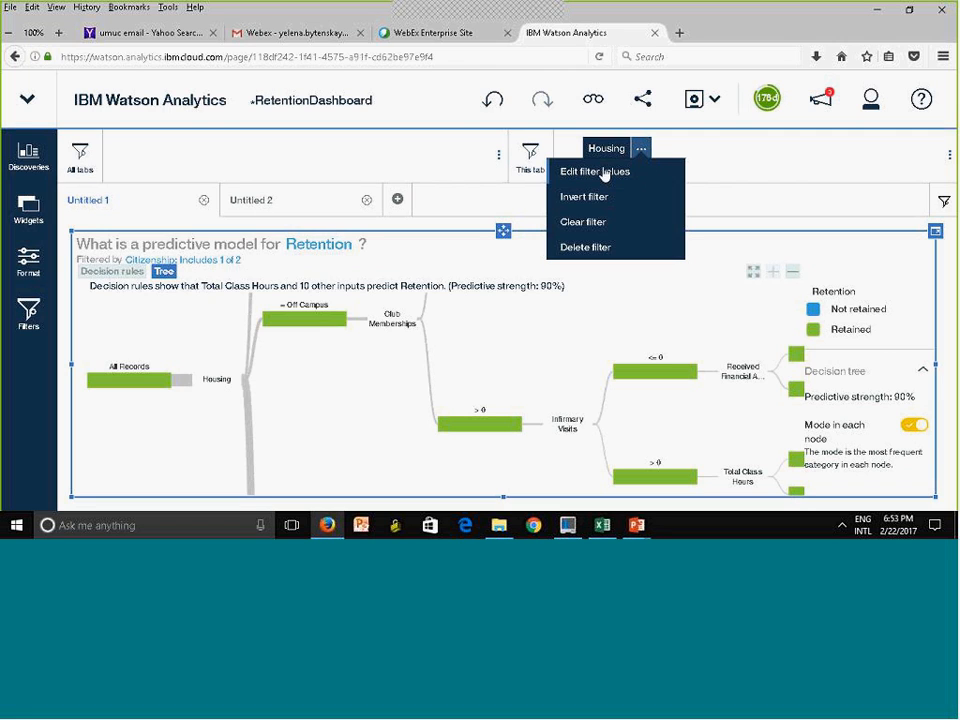
click(602, 174)
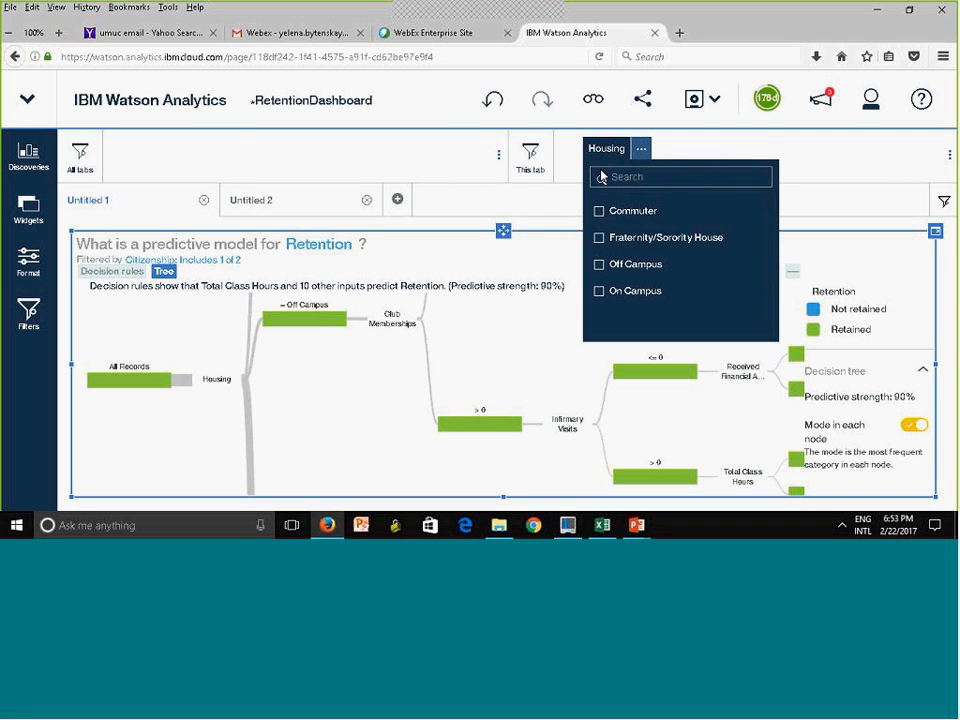
click(596, 292)
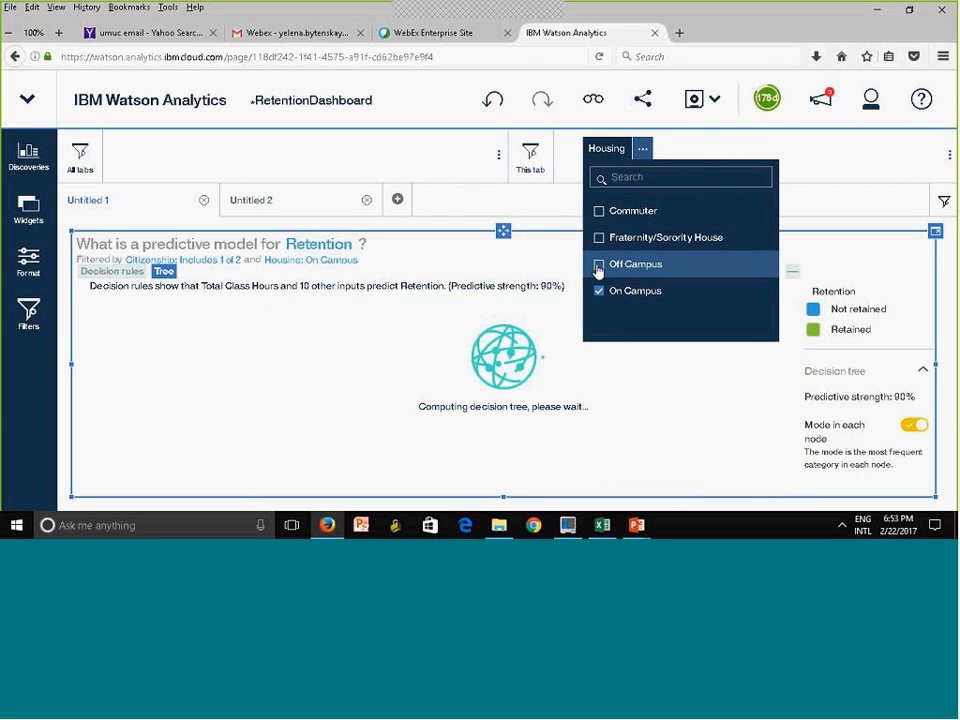
click(598, 266)
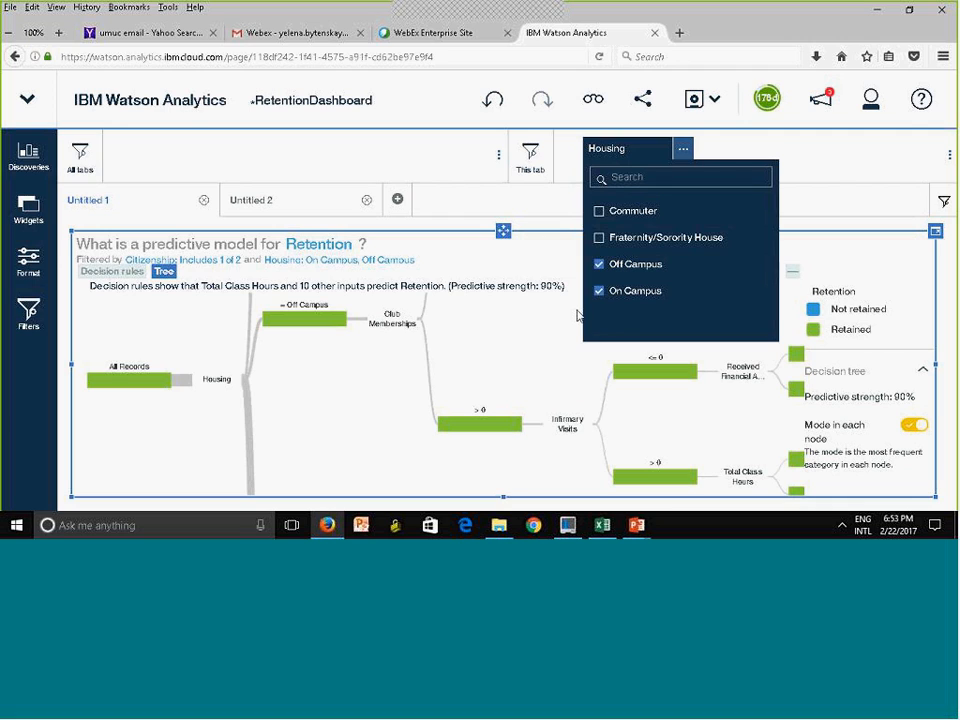
click(816, 166)
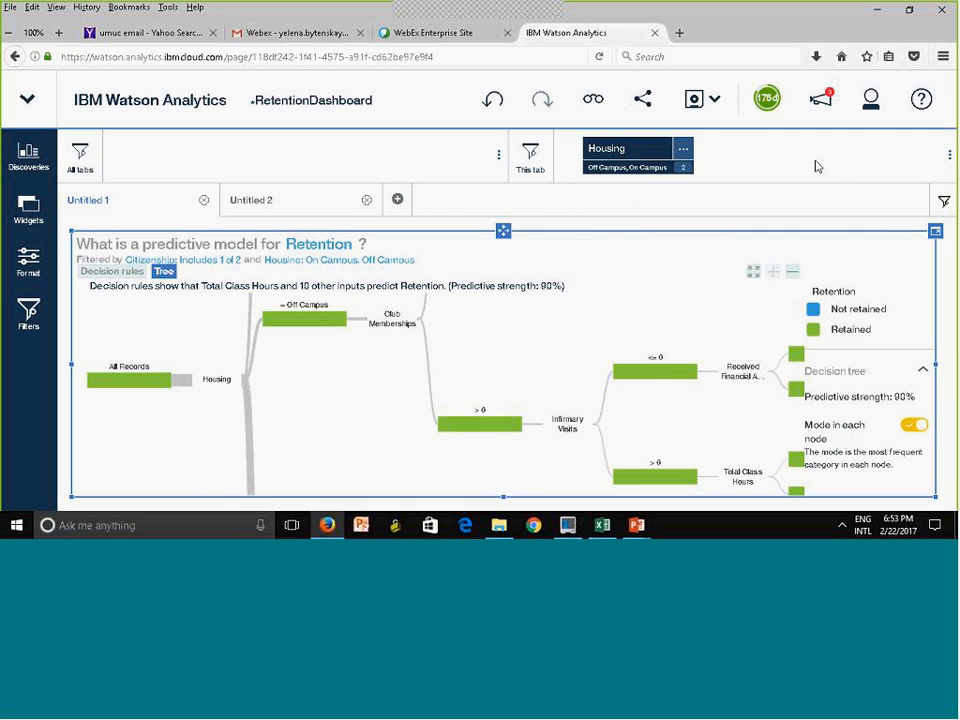
Collapse the Off Campus and Fraternity/Sorority branches of the decision tree, and compare the filters applied to Untitled 1 and Untitled 2
click(311, 320)
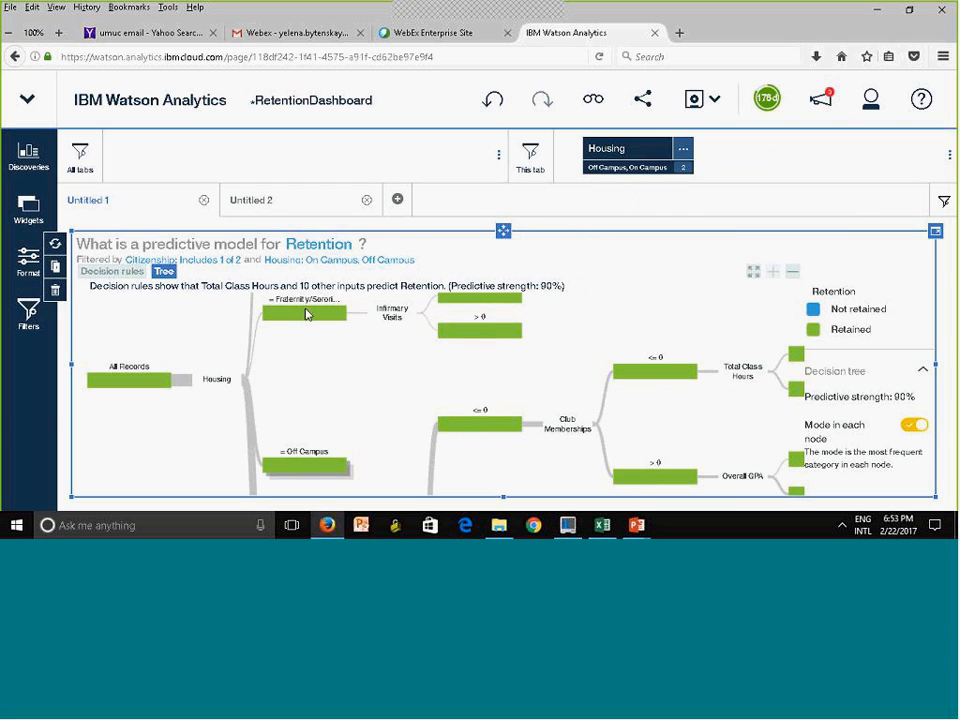
click(306, 315)
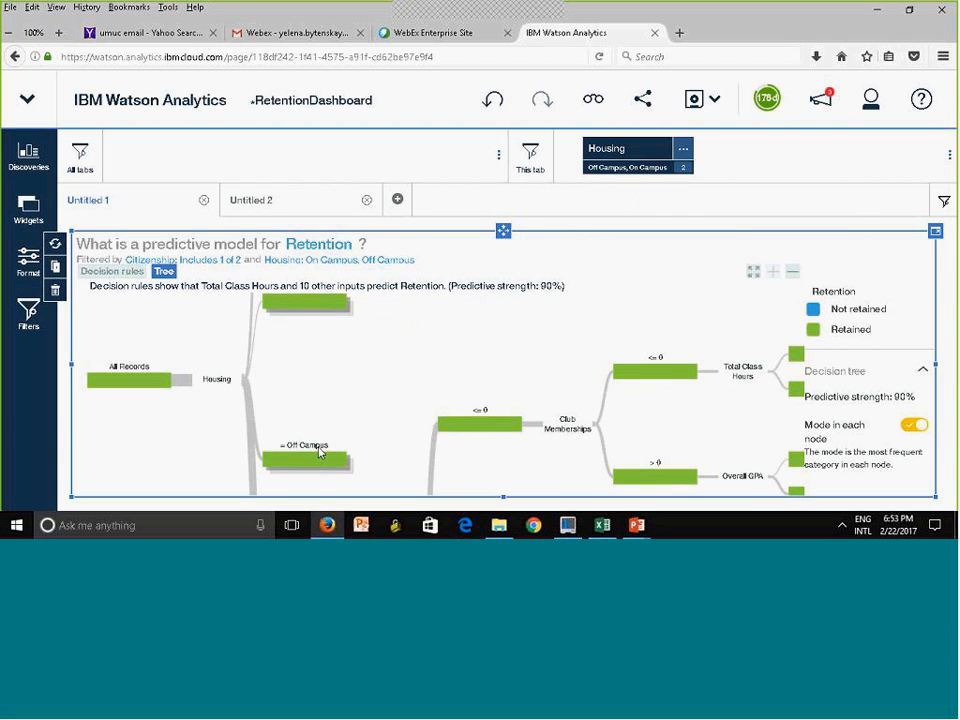
click(296, 205)
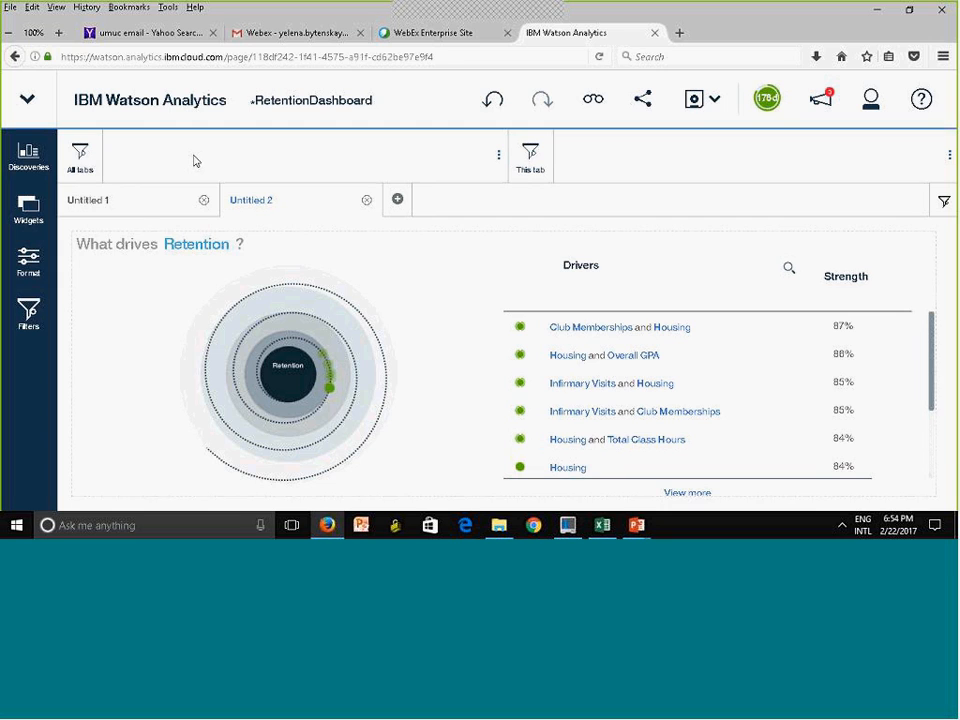
click(133, 206)
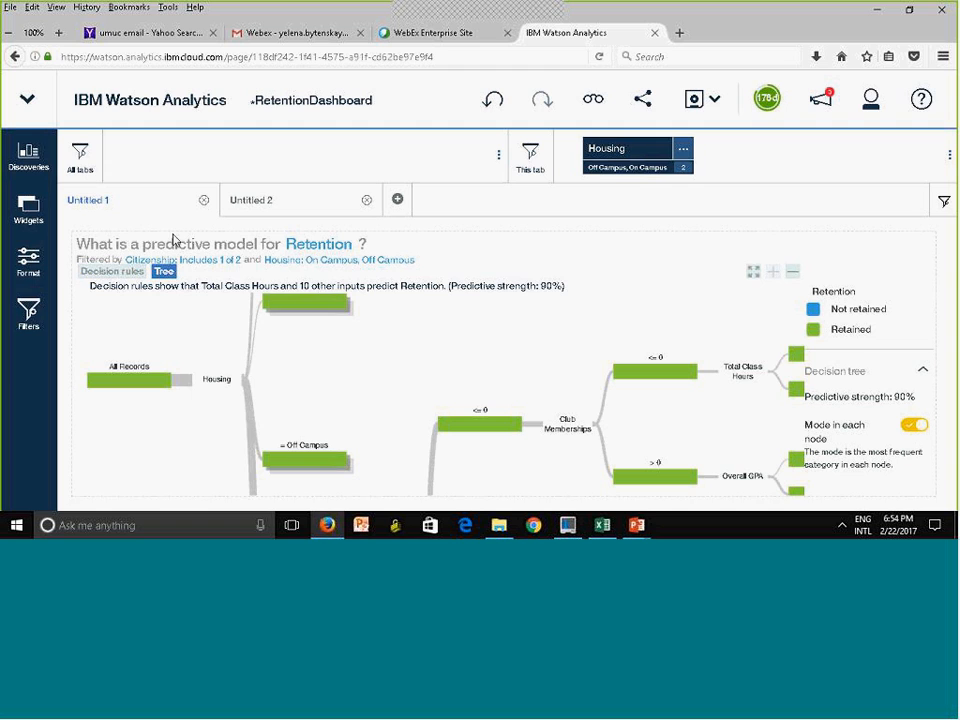
click(273, 209)
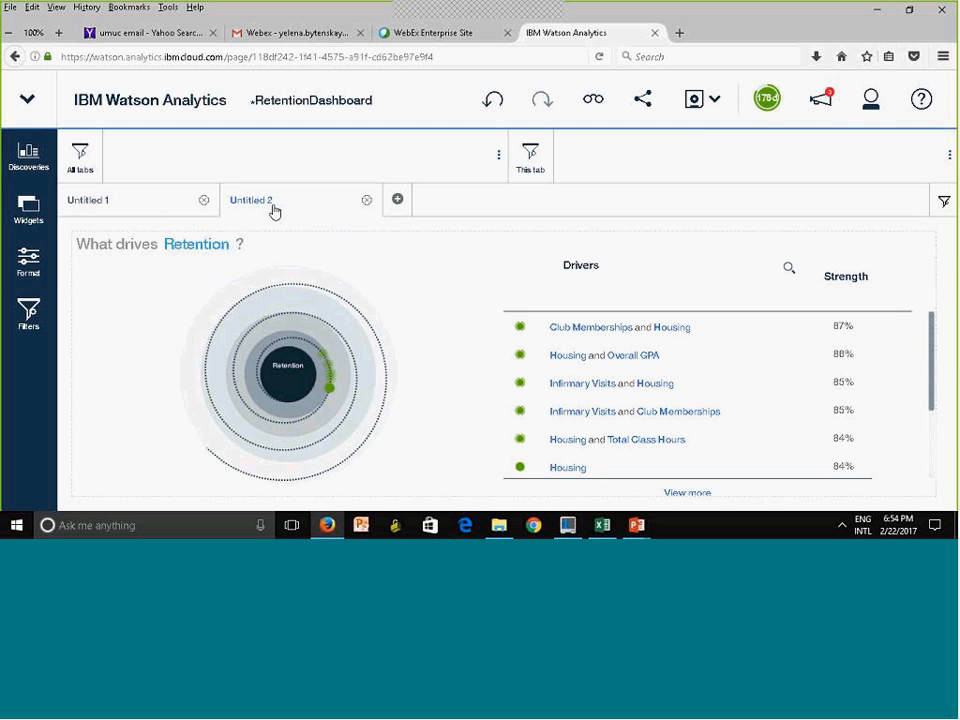
click(114, 215)
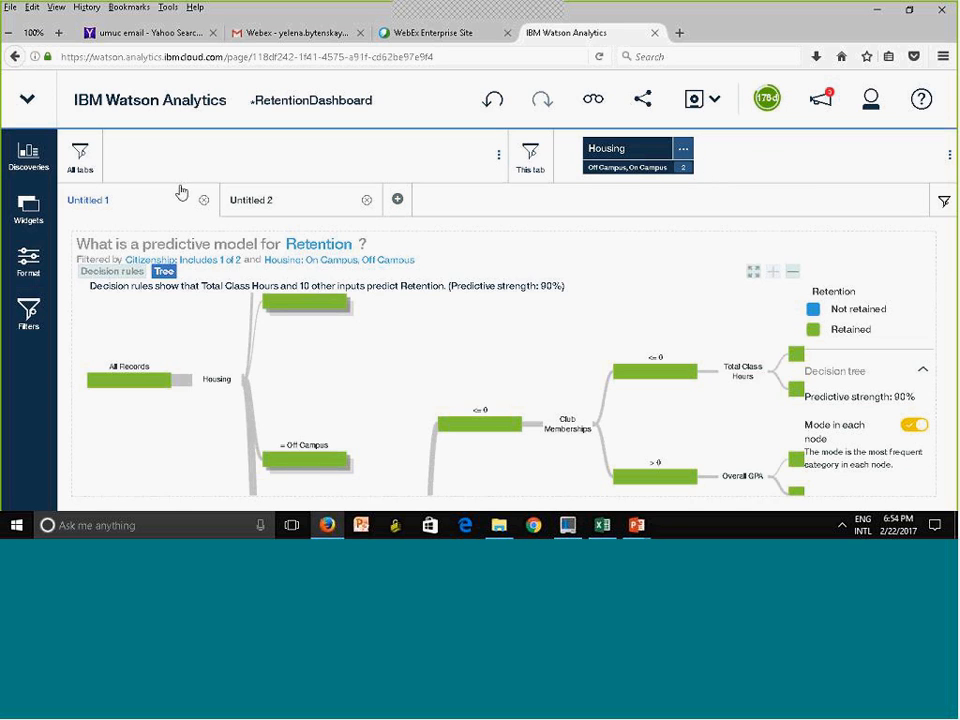
Add In or Out of State from StudentRetentionData as a filter for all tabs of the dashboard
click(27, 318)
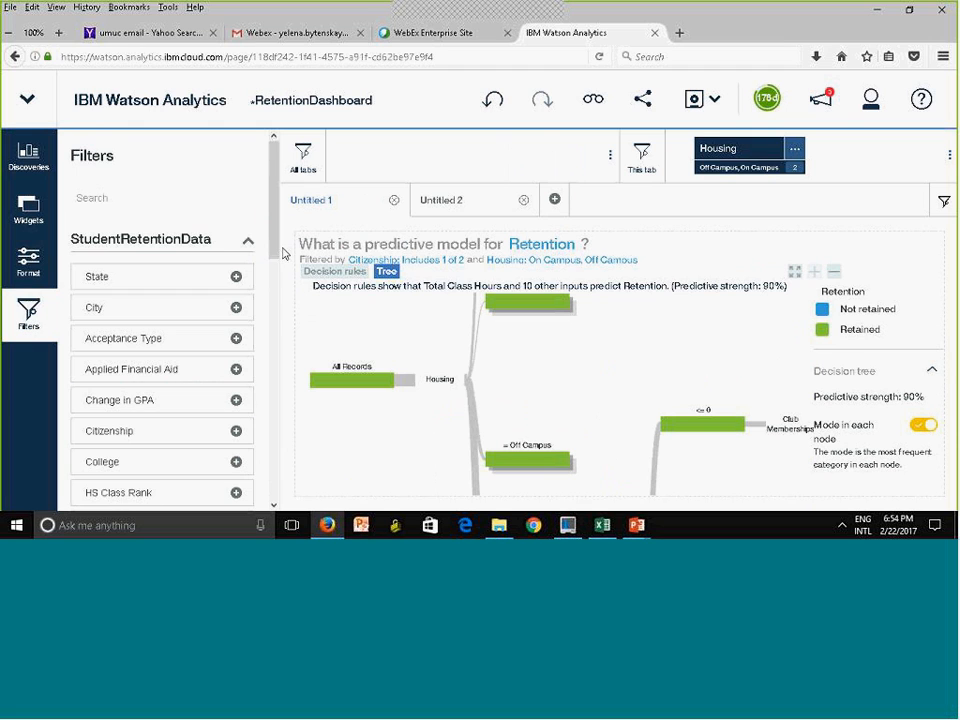
drag(274, 248, 274, 366)
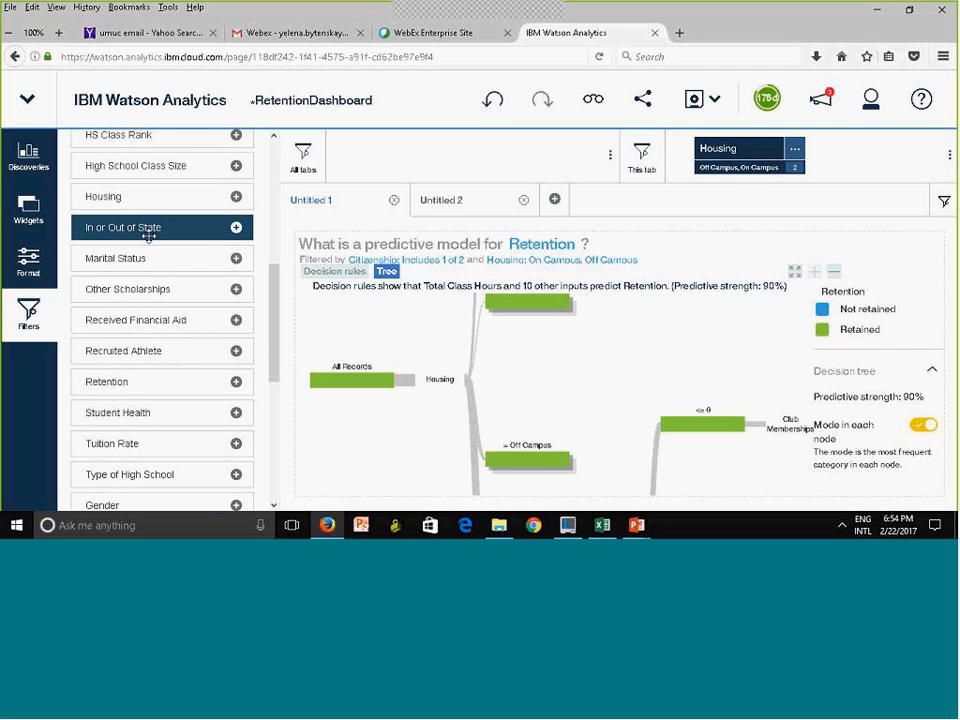
drag(125, 230, 379, 161)
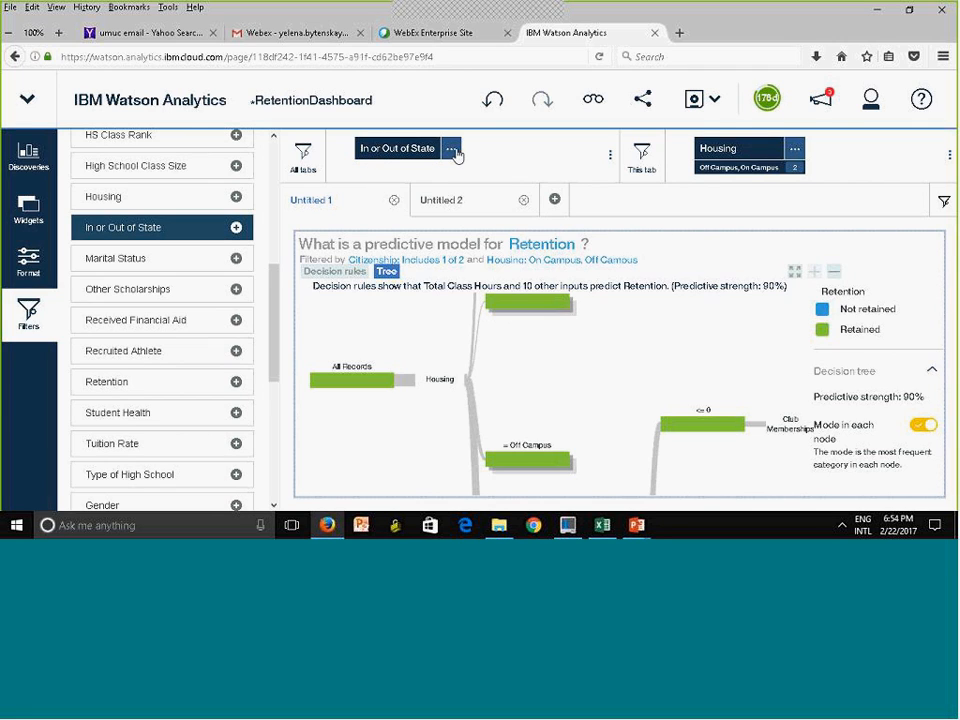
Limit the all-tabs In or Out of State filter to In State, and collapse the filter list
click(451, 148)
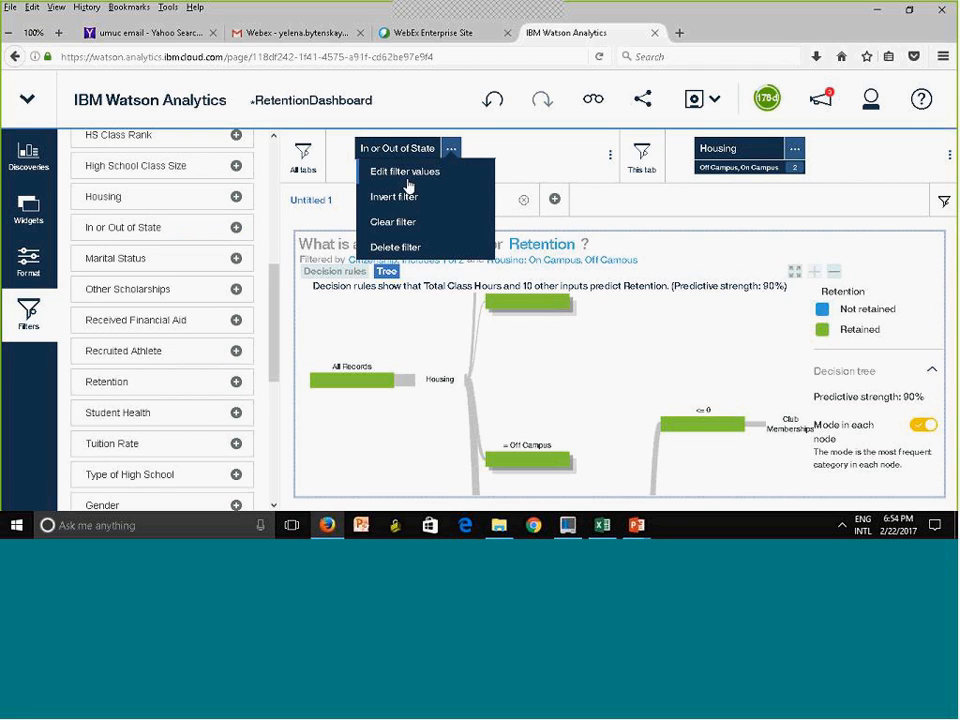
click(384, 179)
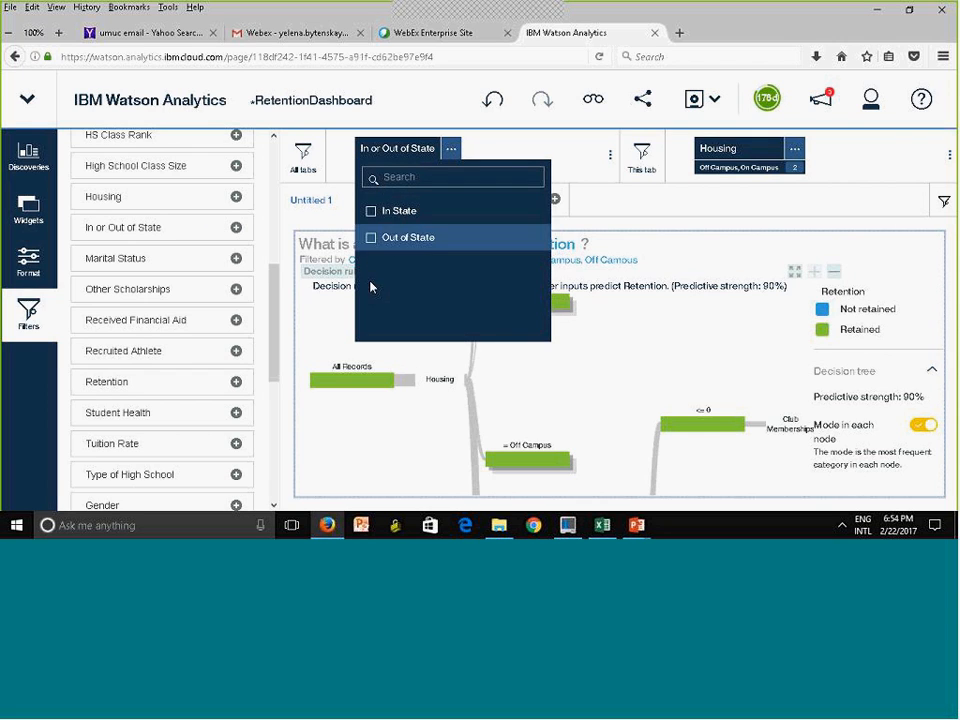
click(370, 212)
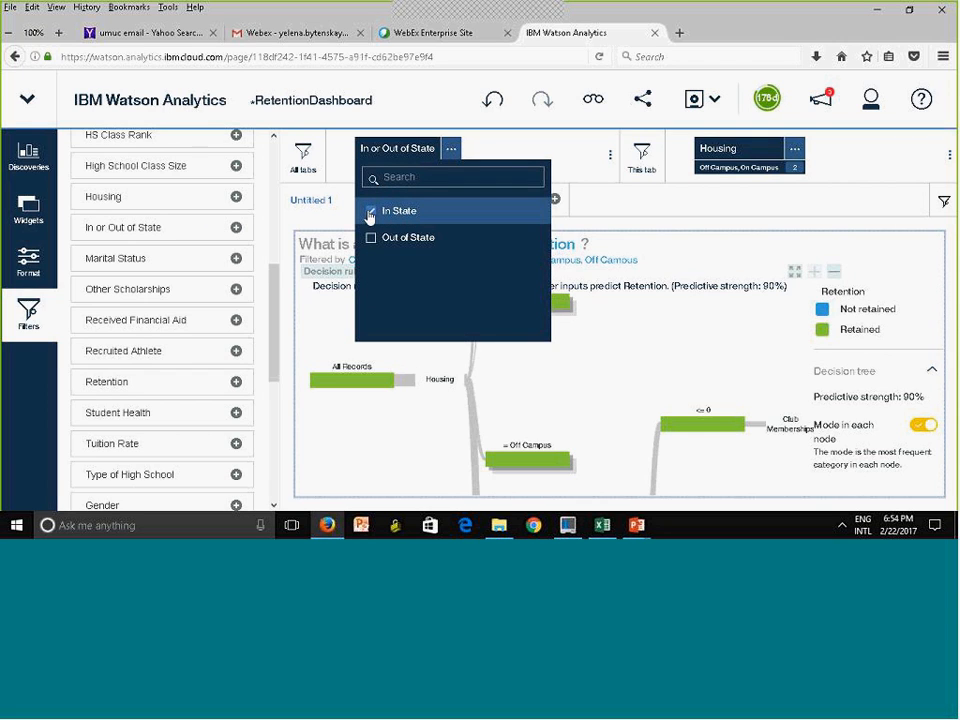
click(568, 166)
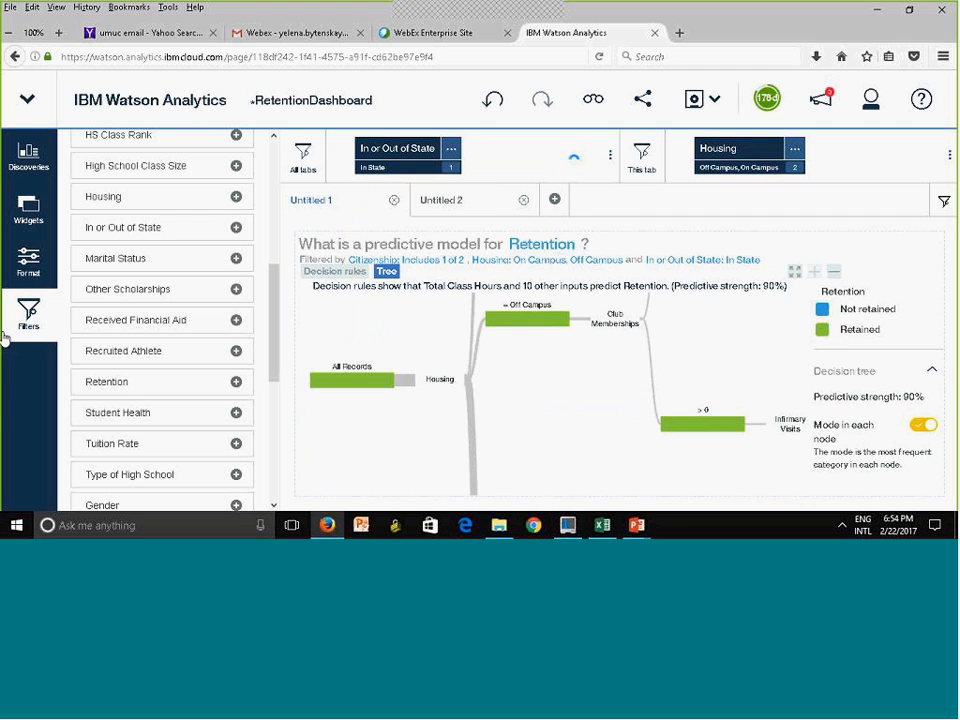
click(28, 312)
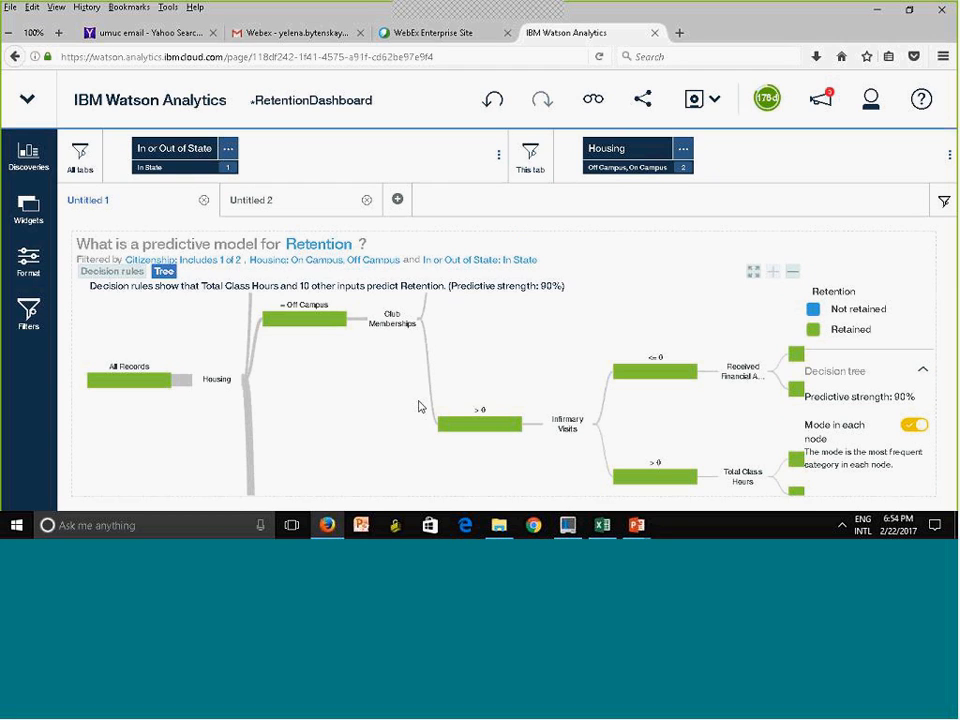
Check the In State filter on the Untitled 2 tab, save RetentionDashboard, and return to the Watson Analytics home page
click(269, 214)
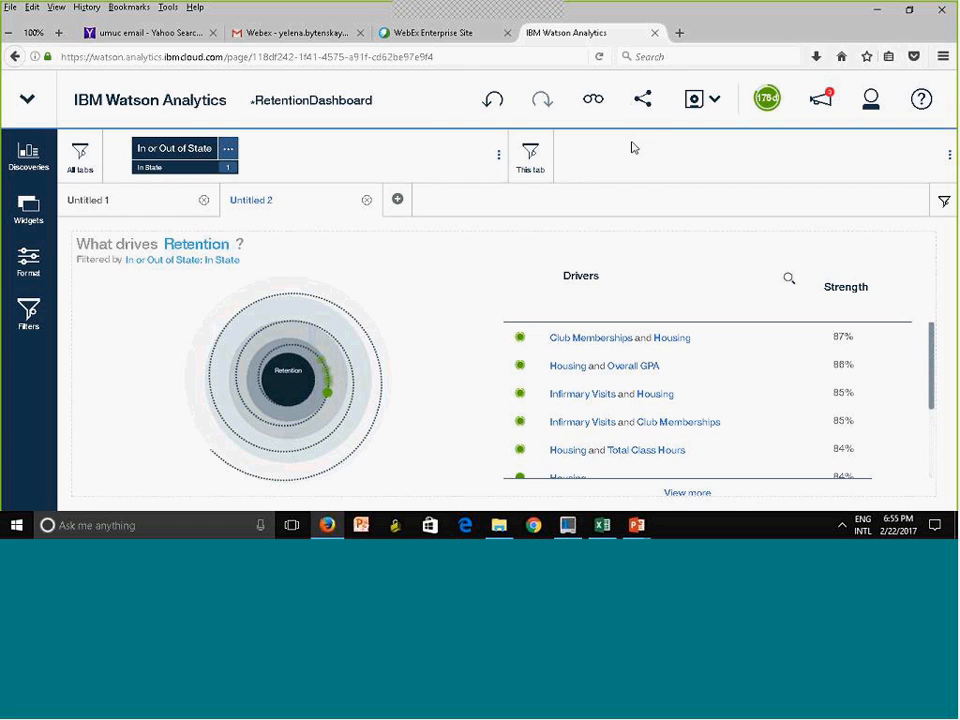
click(696, 100)
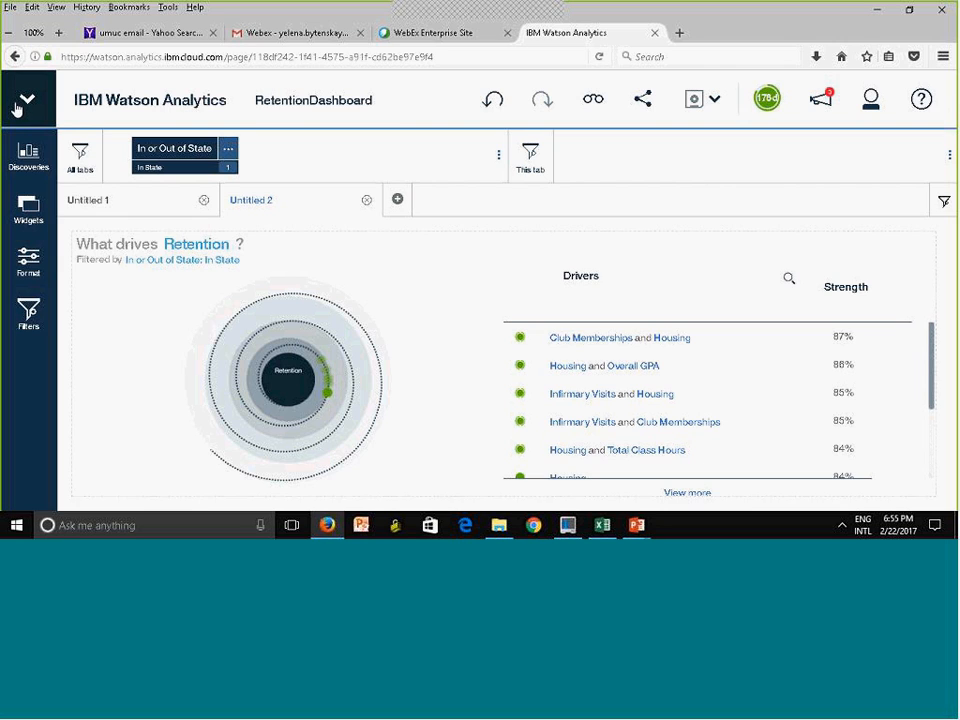
click(104, 104)
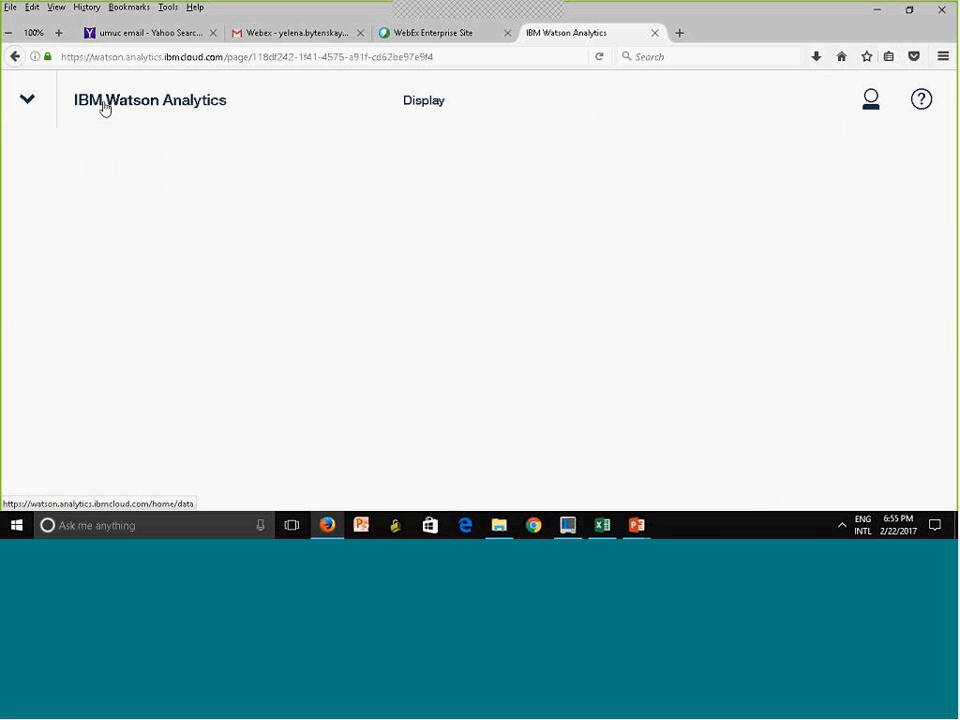
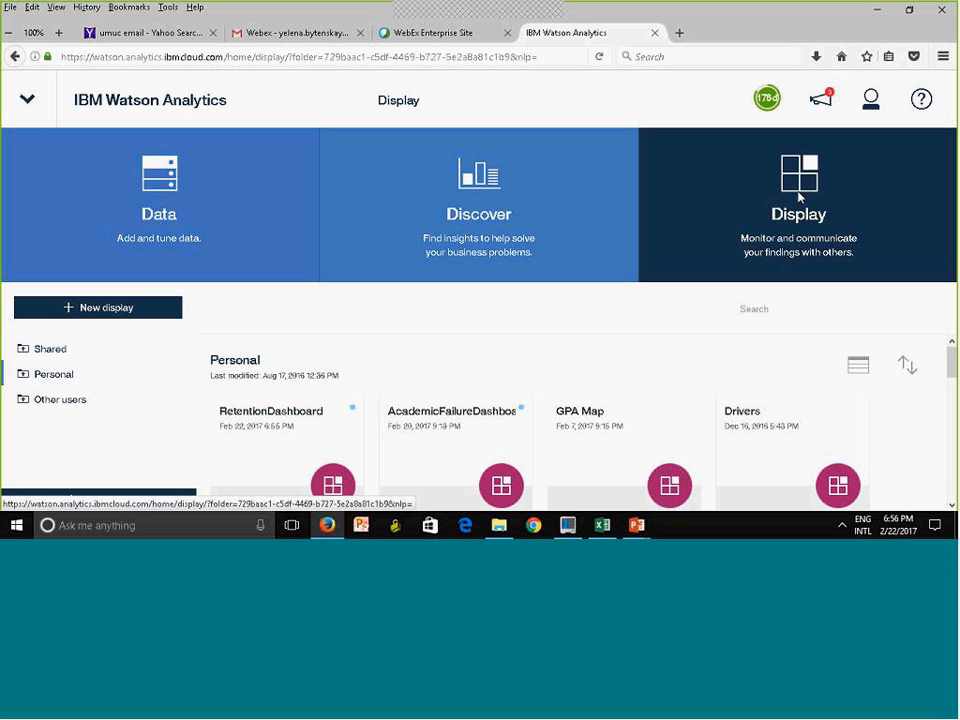
Create a new Expert Storybook display with the default name New storybook
click(800, 218)
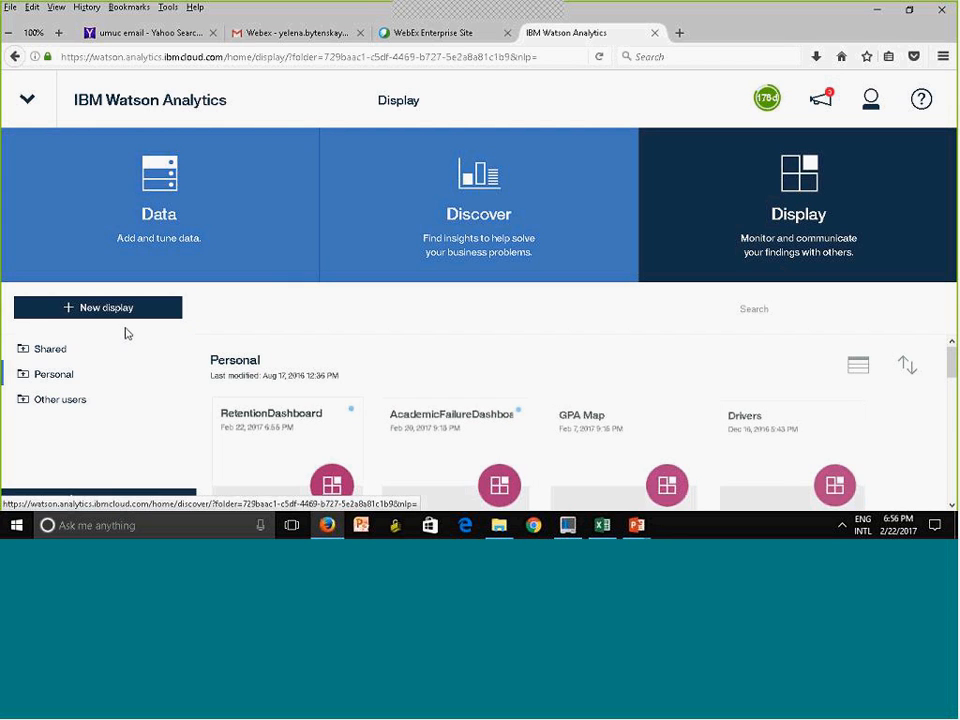
click(92, 311)
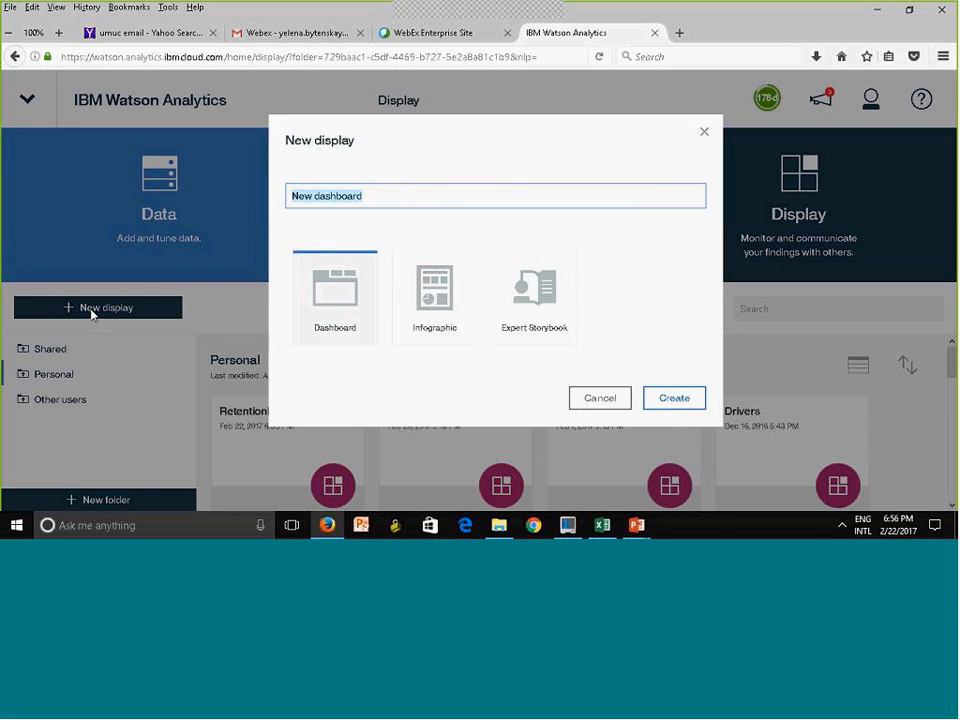
click(541, 300)
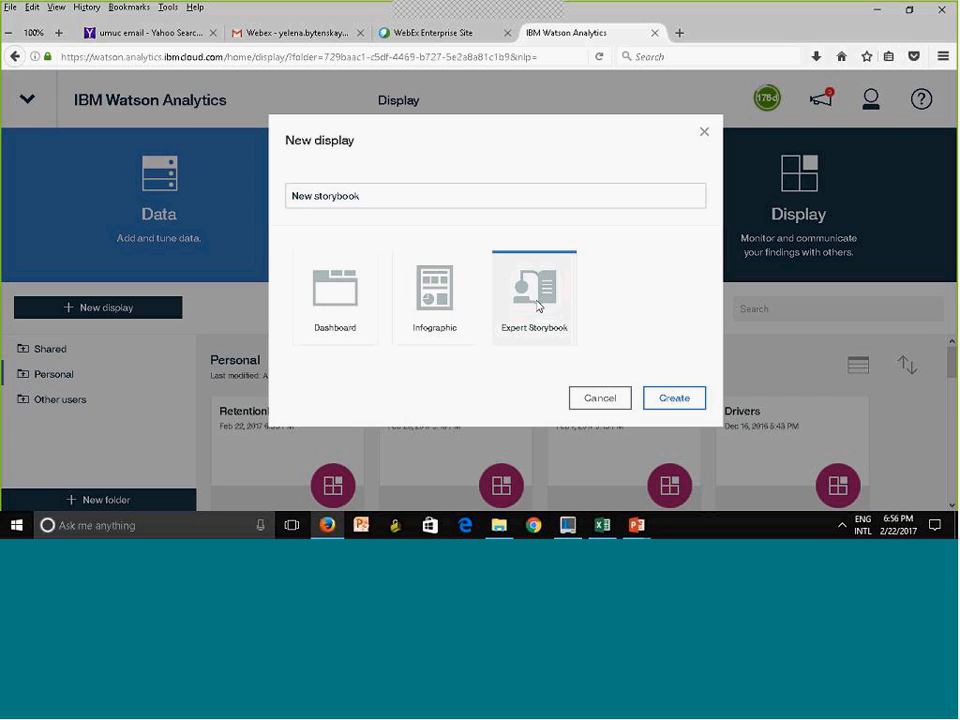
click(674, 398)
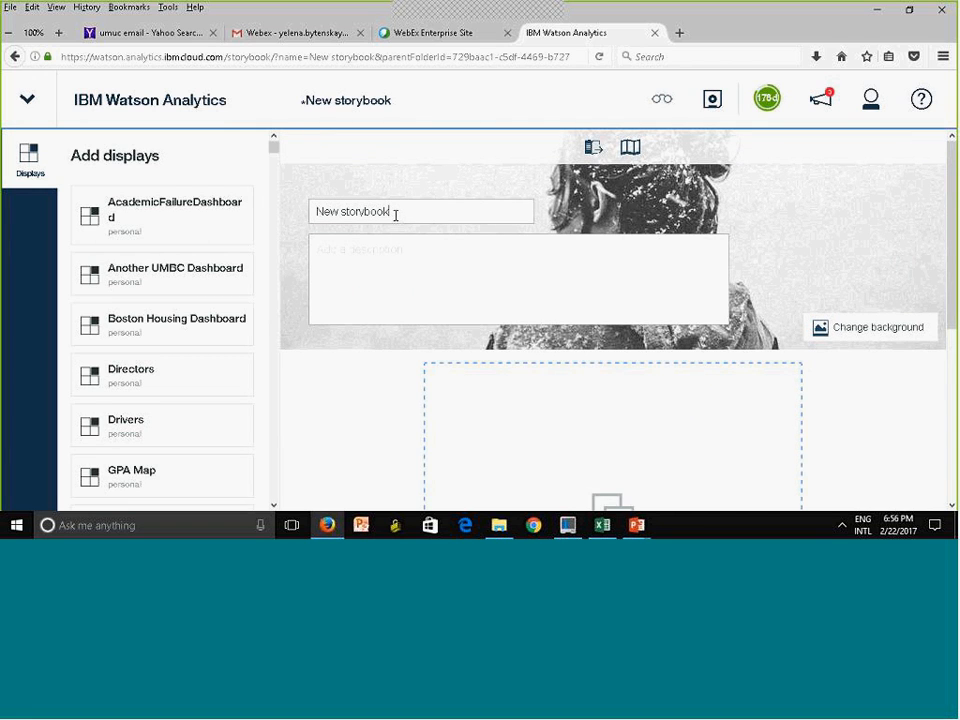
Replace the storybook's title on the cover with Student Survival
drag(412, 209, 270, 213)
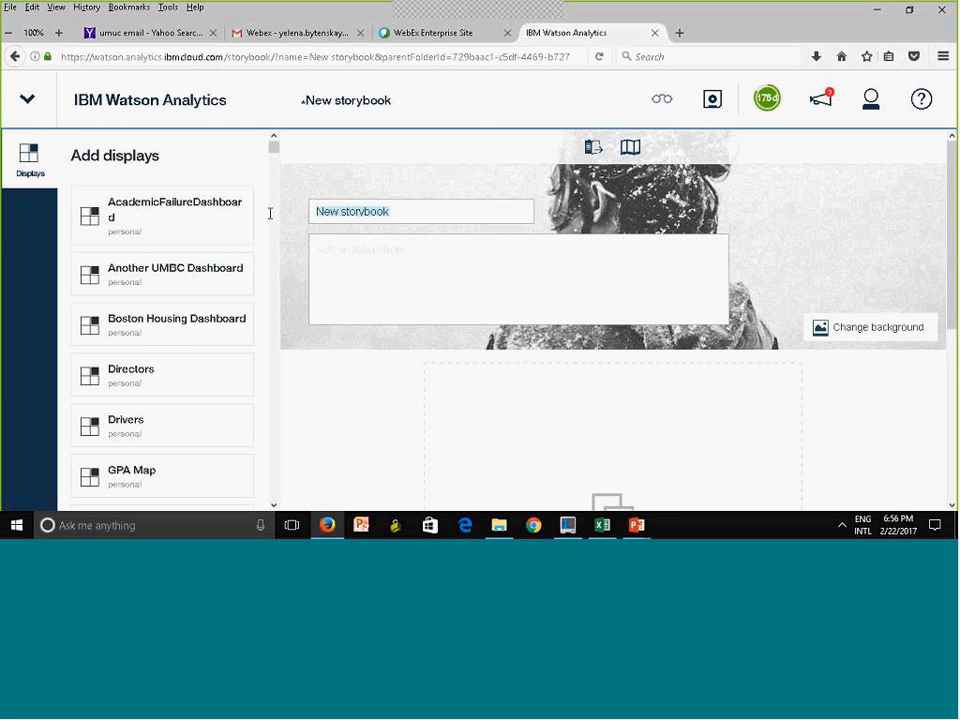
text(Studen)
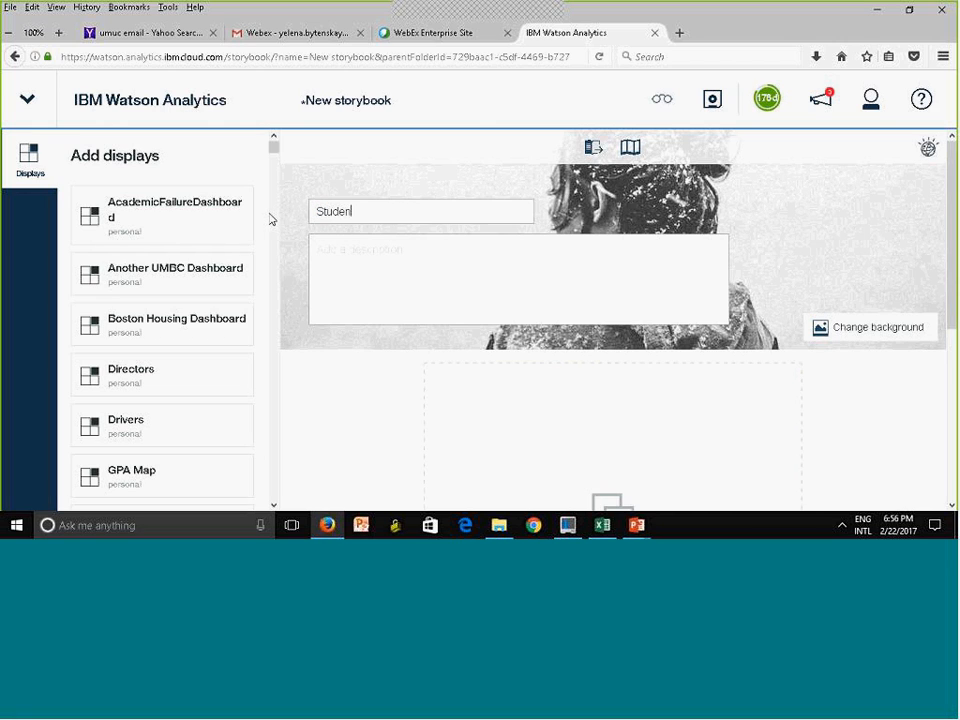
text(t Survival)
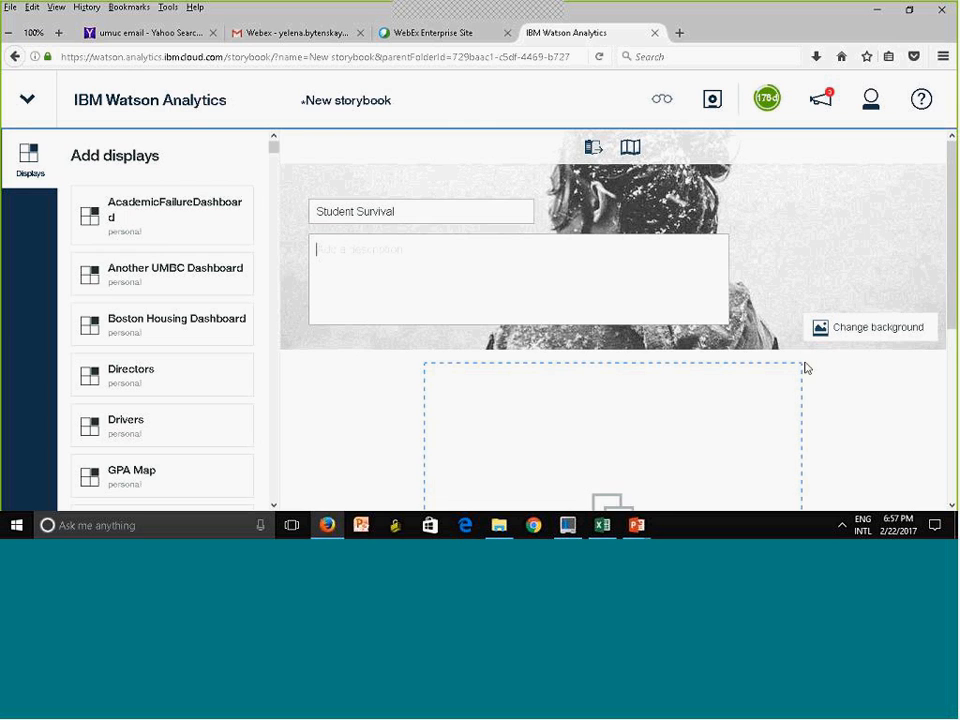
Add AcademicFailureDashboard from the personal displays as the storybook's first top finding
drag(952, 312, 952, 317)
scroll(601, 334, down, 3)
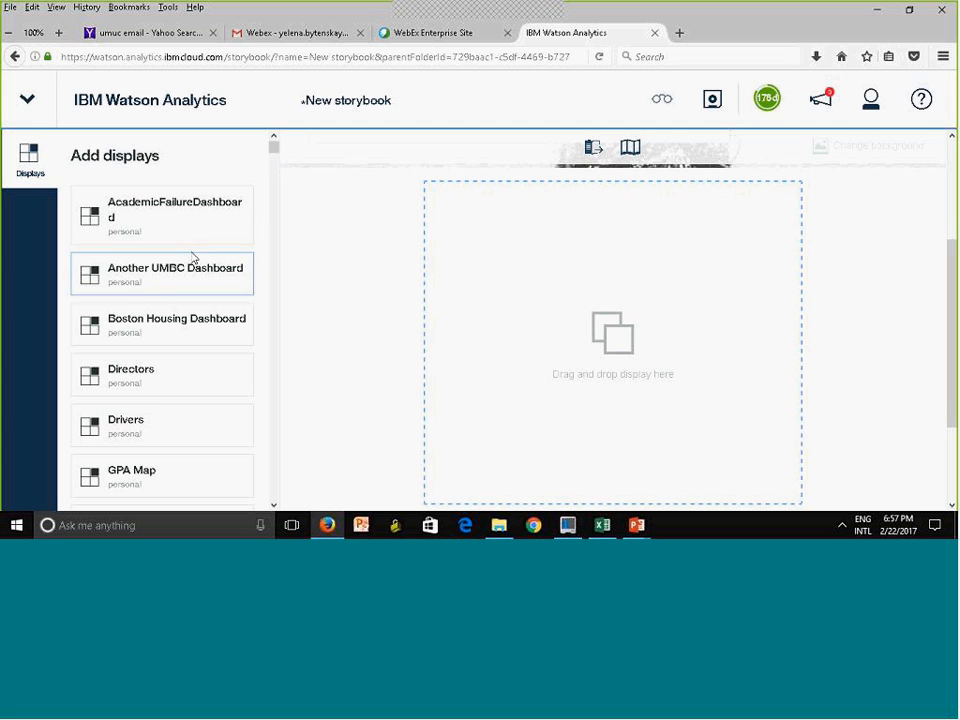
scroll(274, 156, down, 3)
scroll(274, 160, down, 10)
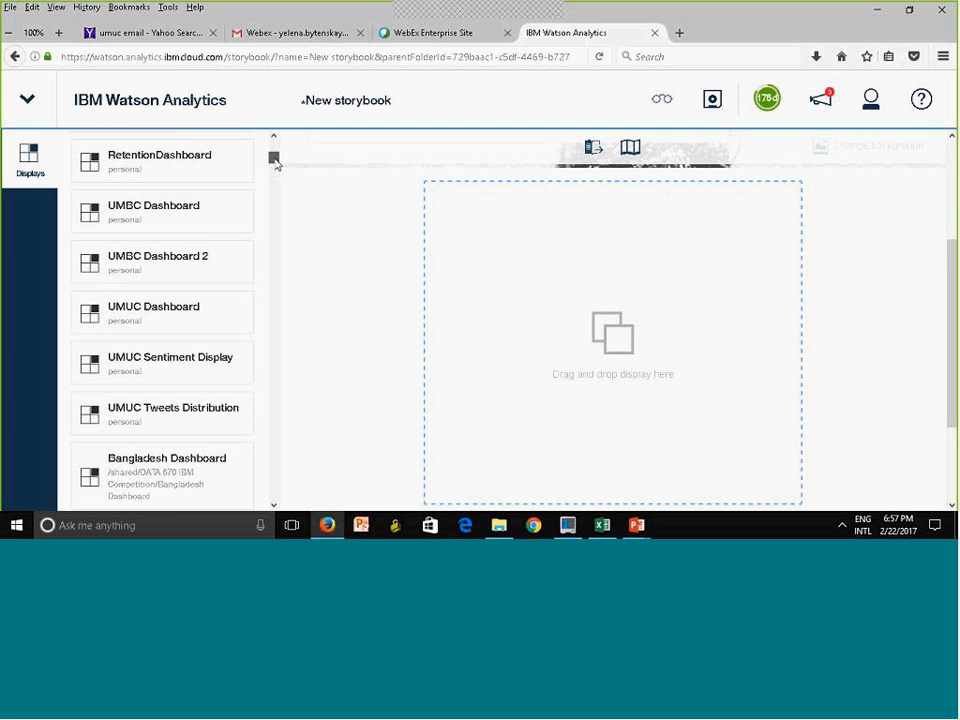
scroll(274, 176, up, 2)
drag(277, 177, 283, 139)
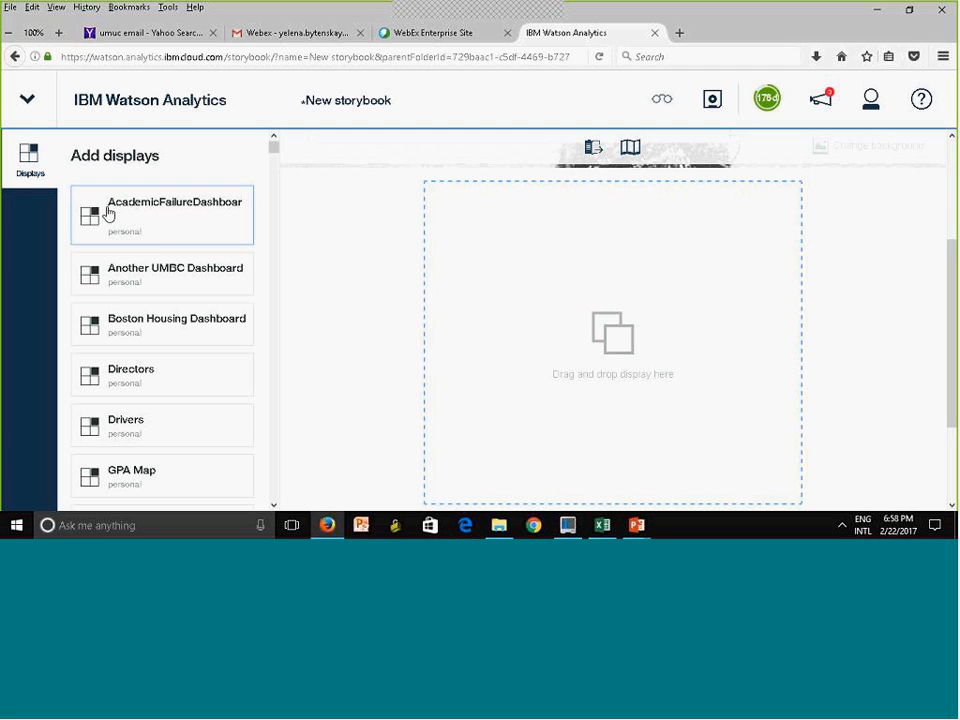
drag(108, 214, 619, 343)
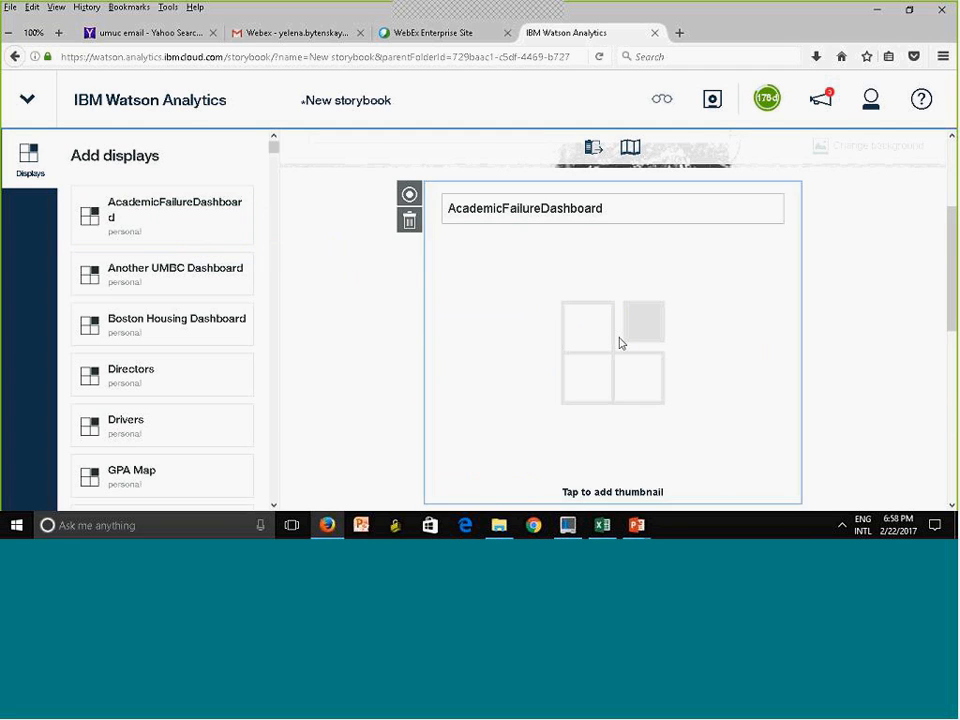
Choose the blue and beige area chart as the thumbnail for the AcademicFailureDashboard finding
drag(953, 264, 953, 275)
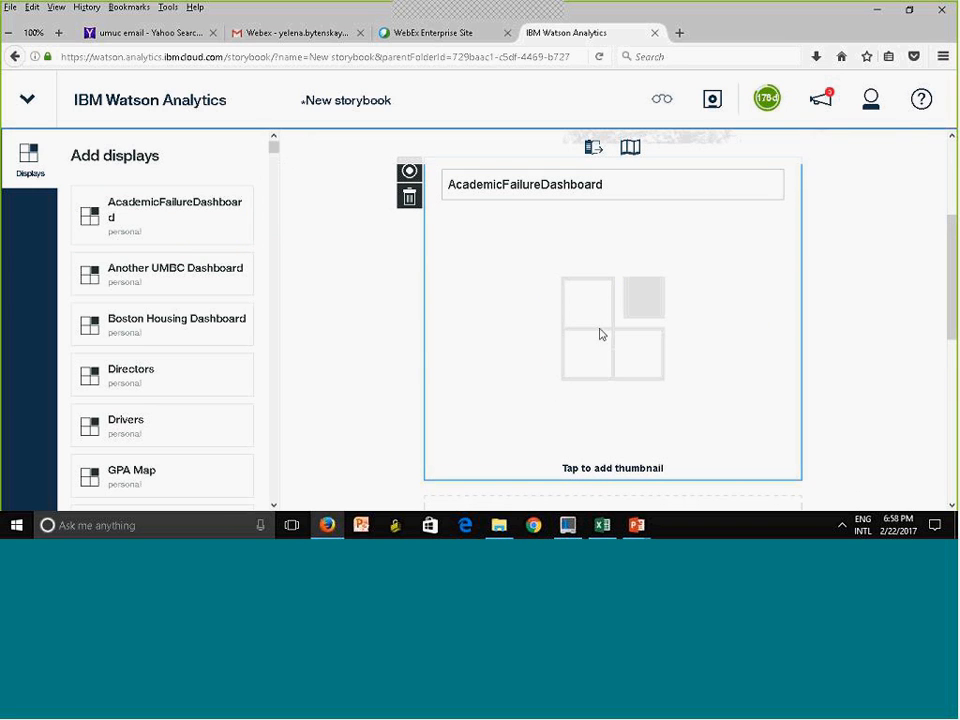
click(594, 476)
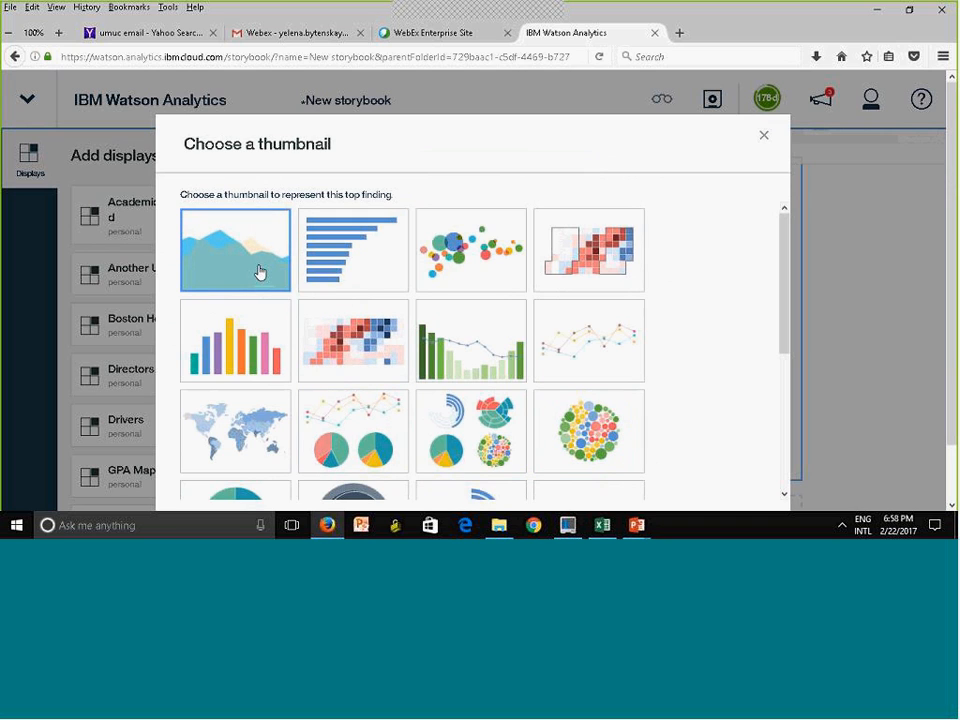
drag(952, 316, 950, 373)
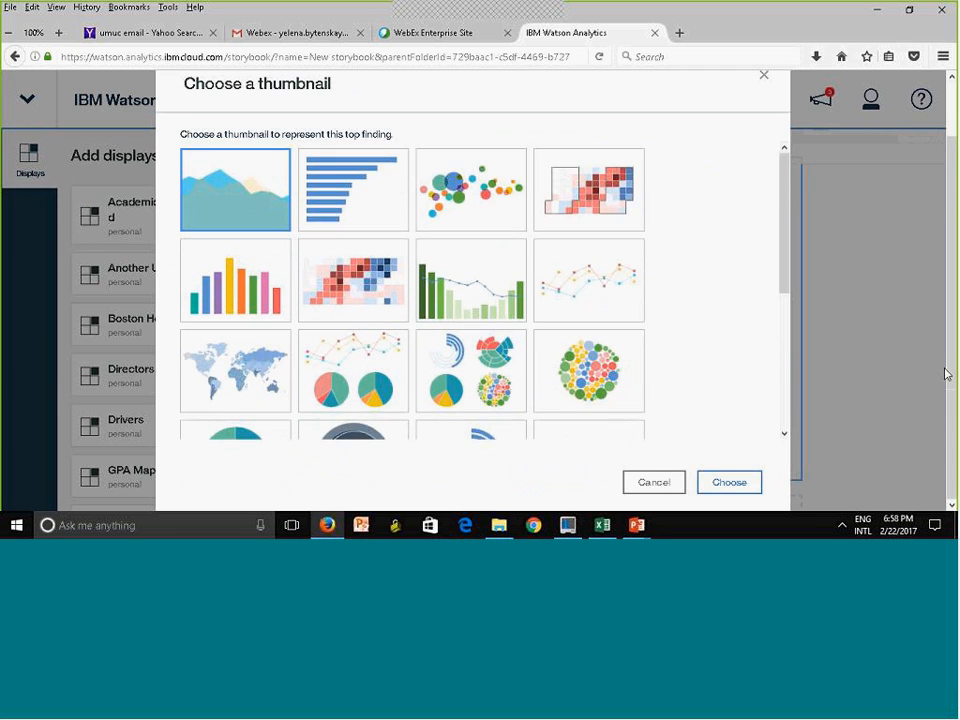
click(750, 482)
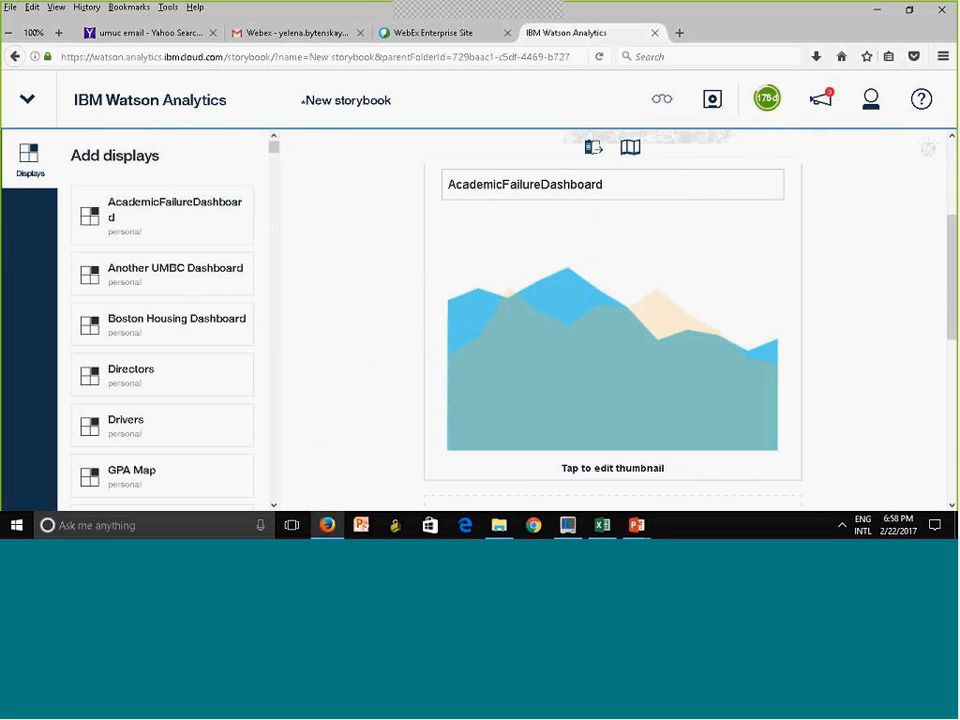
Add RetentionDashboard from the personal displays to the empty slot below AcademicFailureDashboard in the storybook
scroll(716, 200, down, 3)
scroll(716, 200, down, 3)
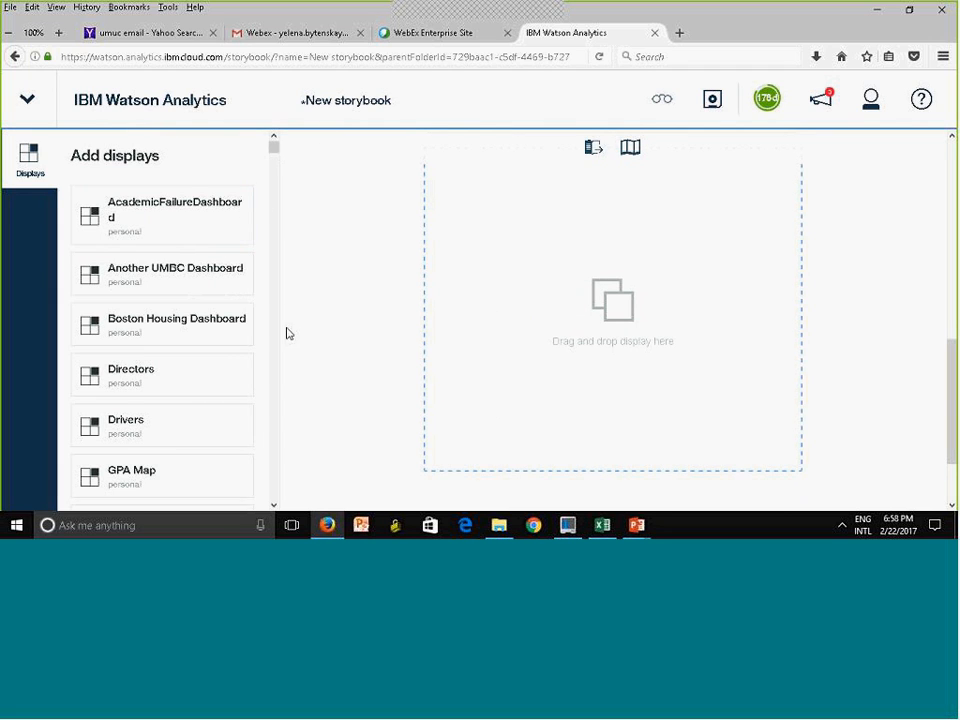
scroll(278, 413, down, 5)
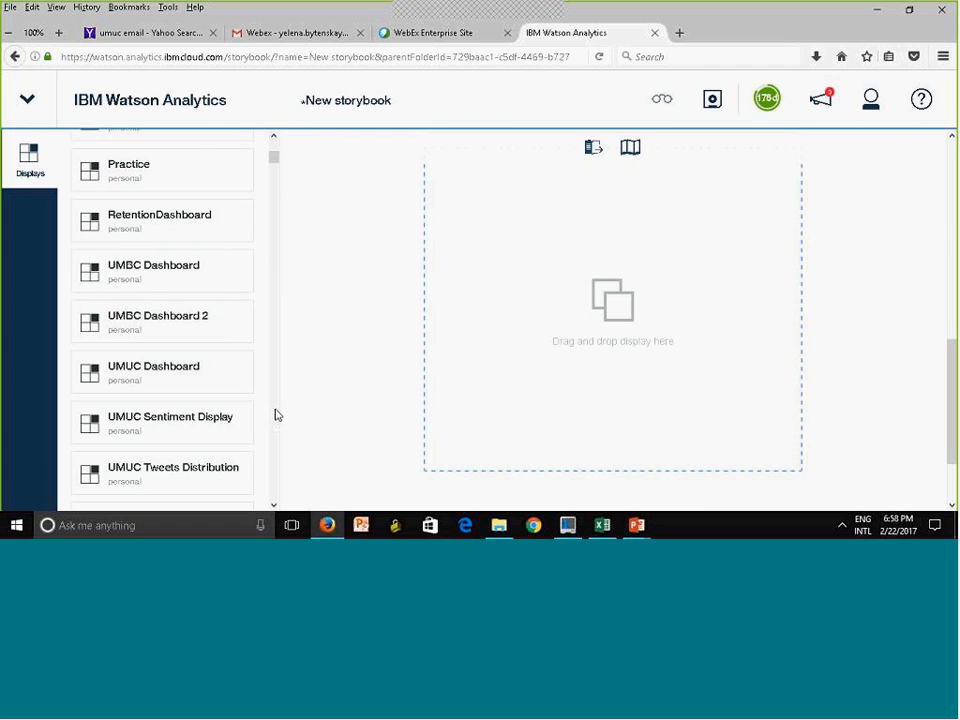
scroll(277, 415, down, 3)
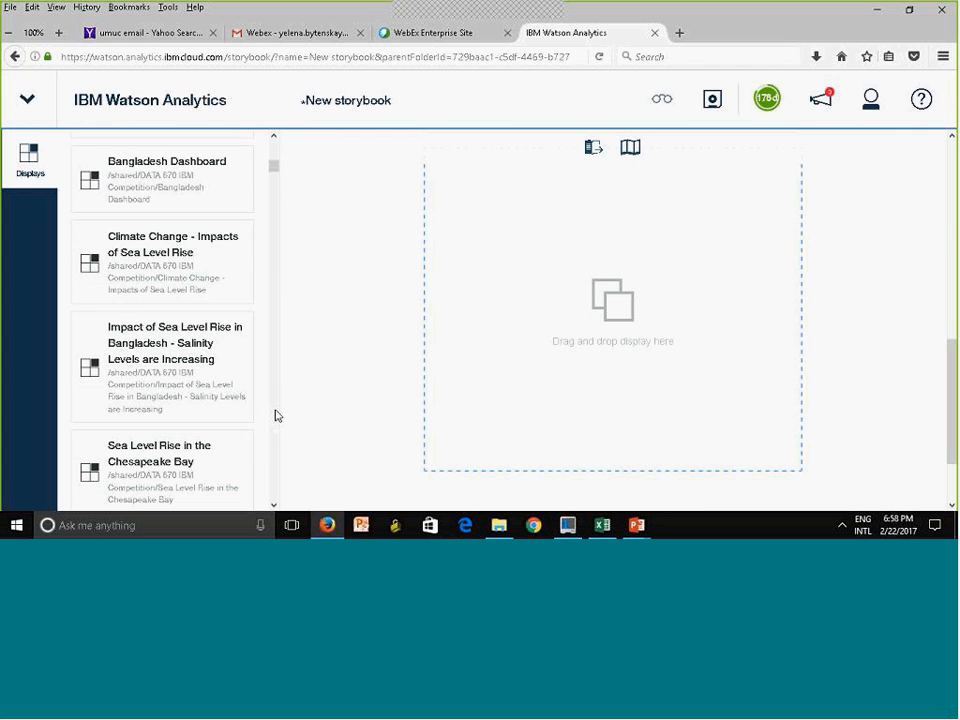
scroll(277, 415, down, 3)
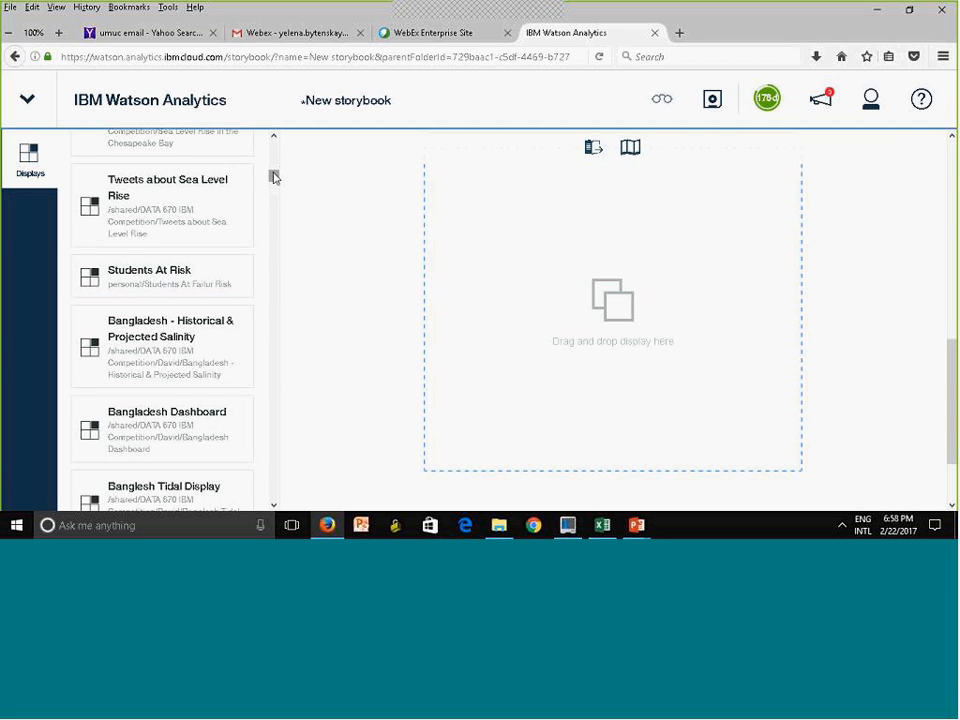
drag(274, 178, 279, 240)
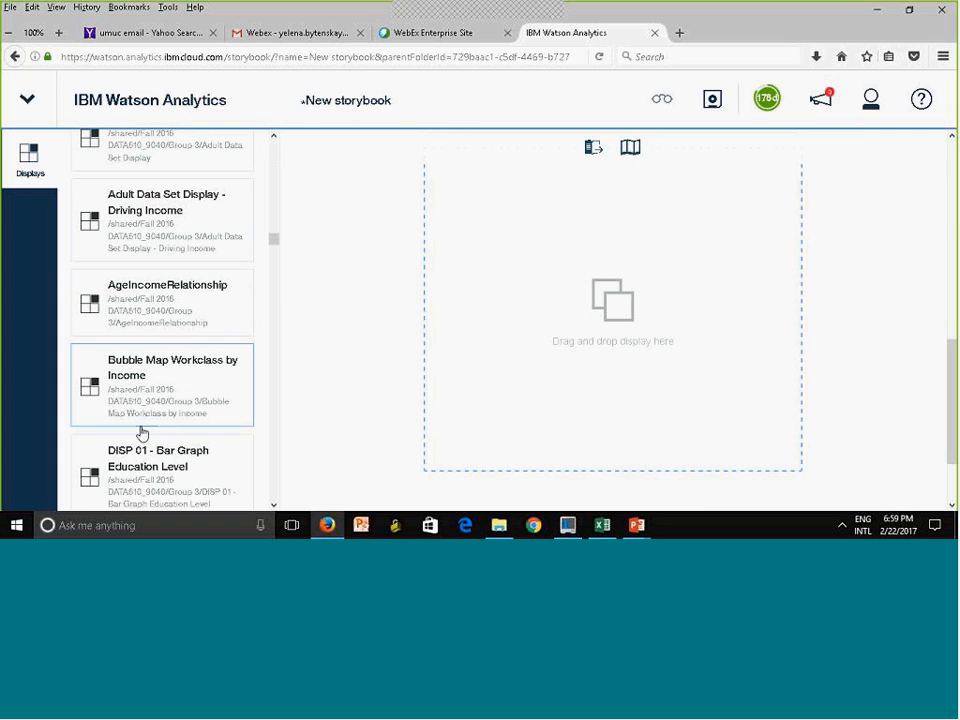
drag(279, 240, 273, 153)
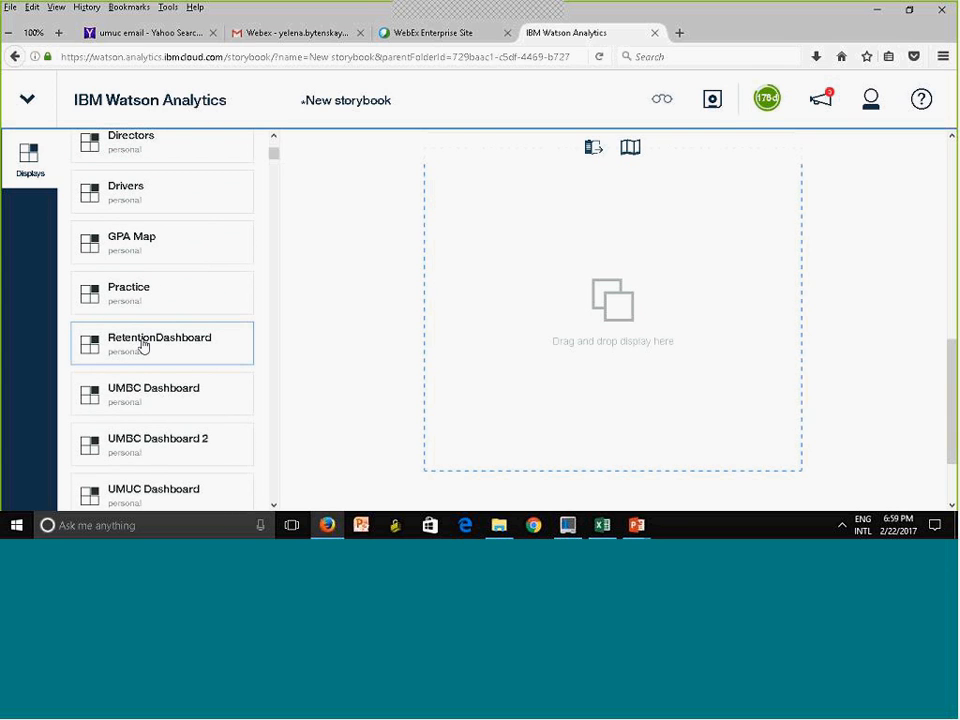
drag(137, 345, 621, 317)
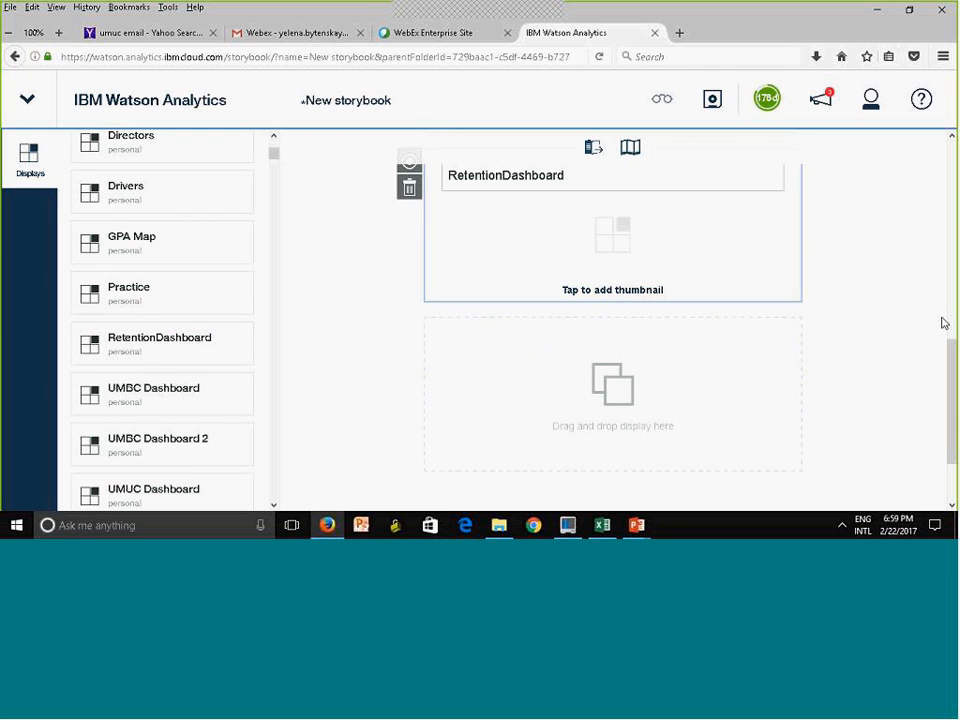
Save the new storybook and close it to return to the Display page
drag(945, 336, 944, 165)
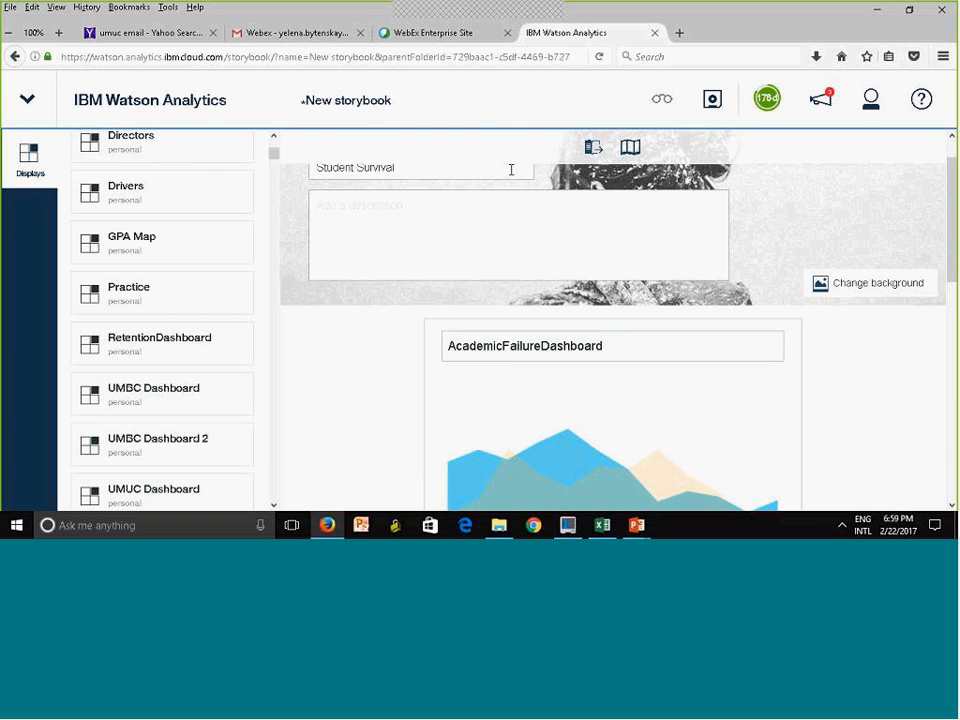
click(952, 150)
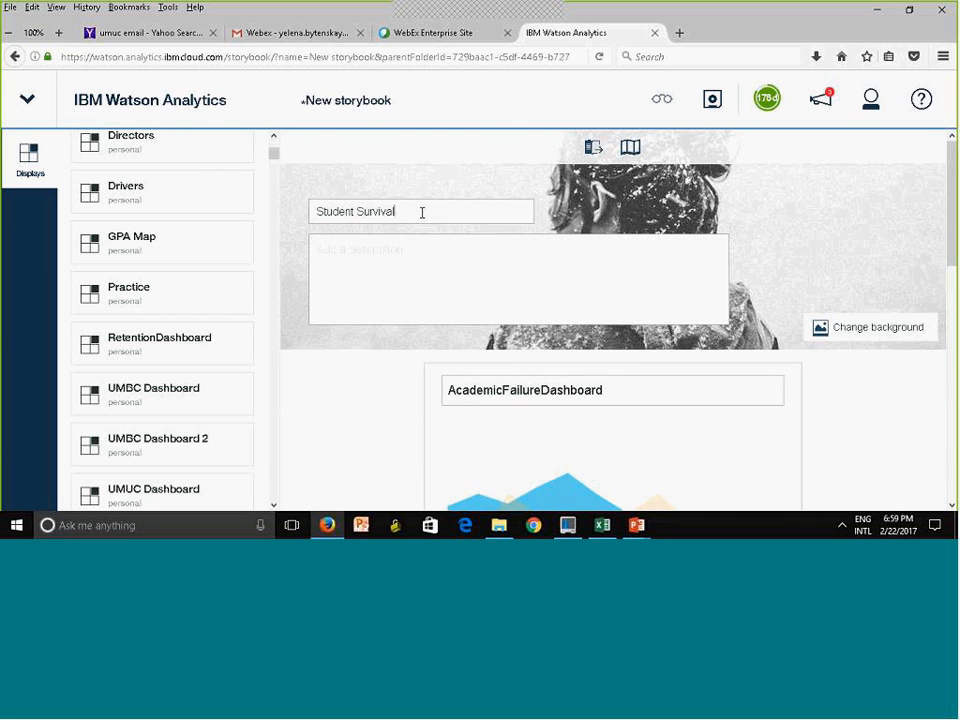
click(715, 101)
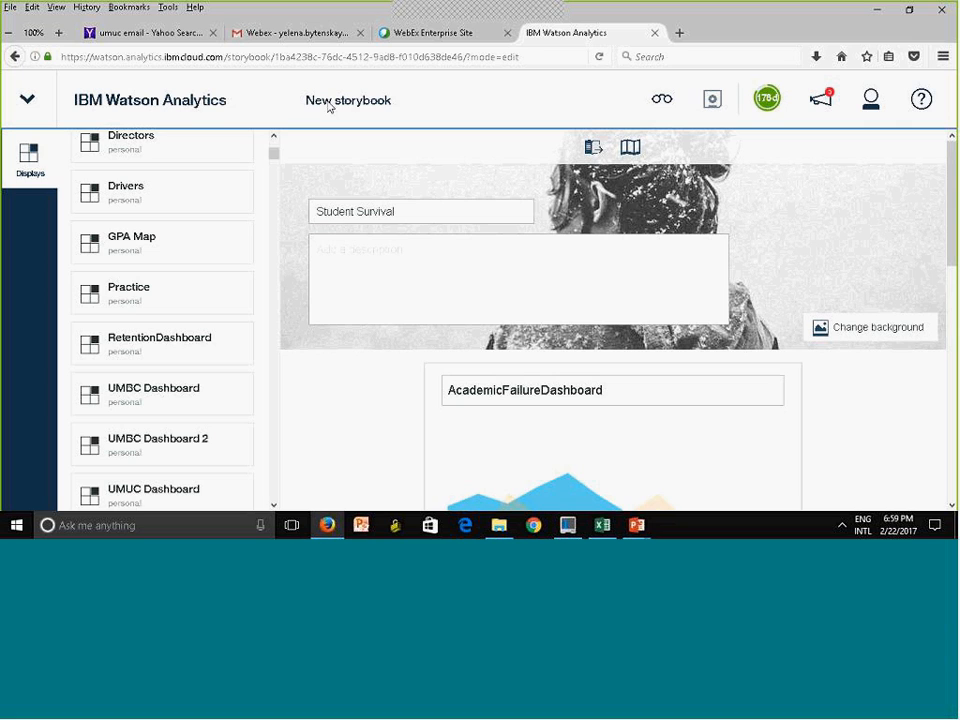
click(22, 100)
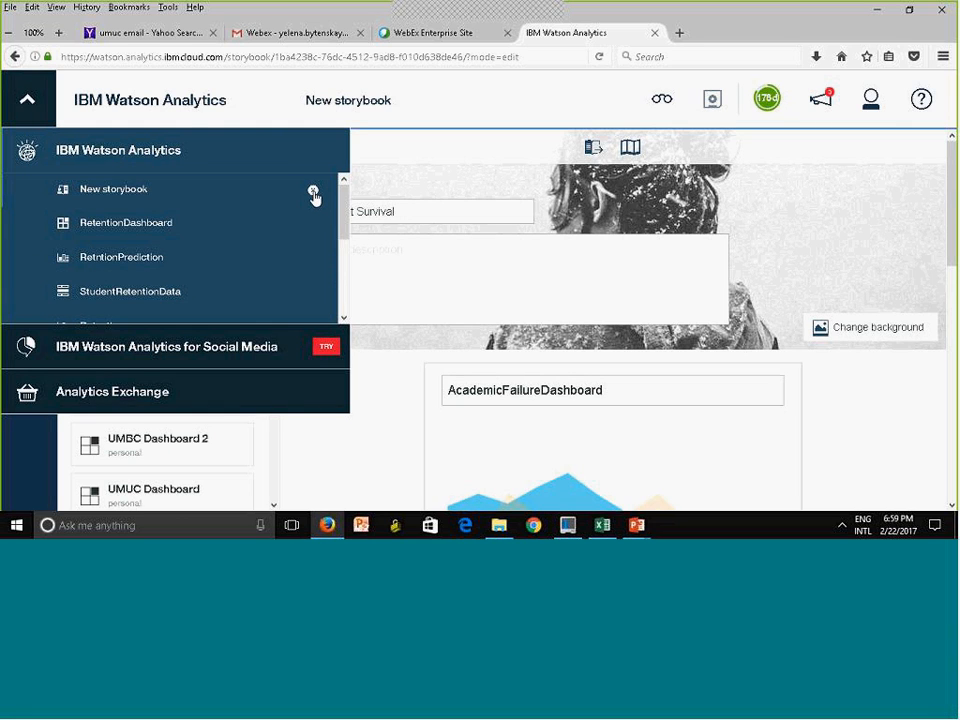
click(314, 193)
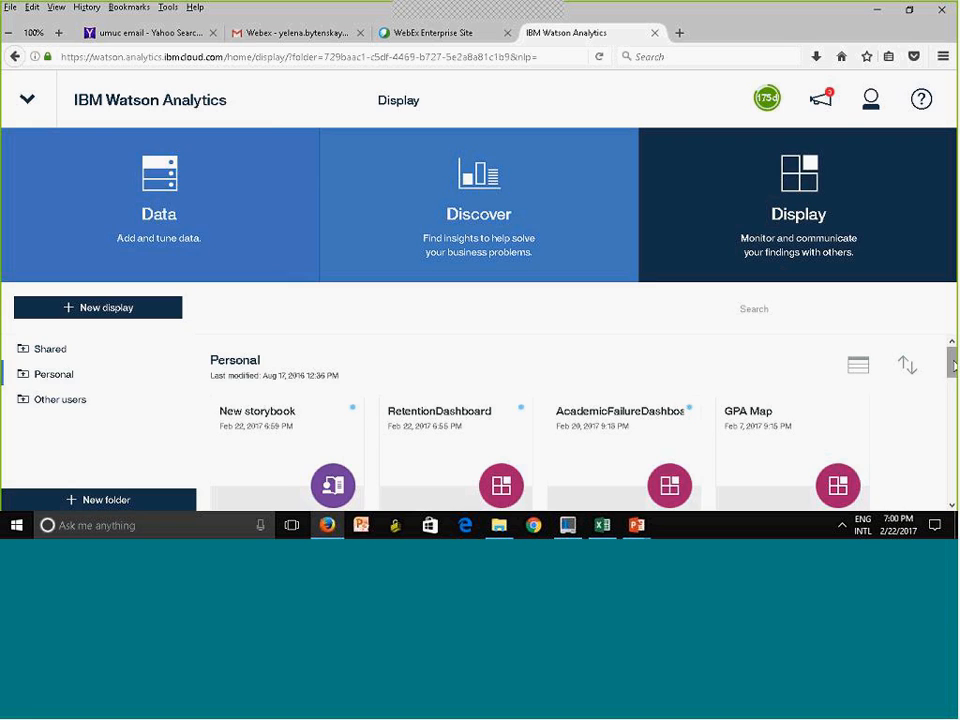
Rename New storybook in the Personal folder as Student Sruvival
scroll(435, 313, down, 4)
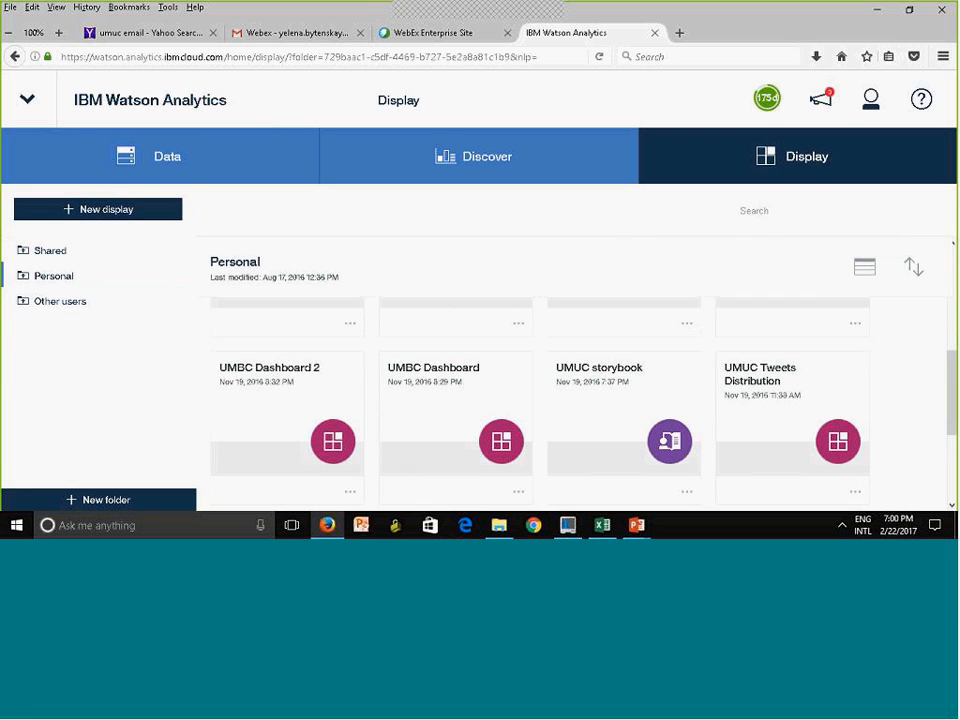
scroll(540, 400, up, 3)
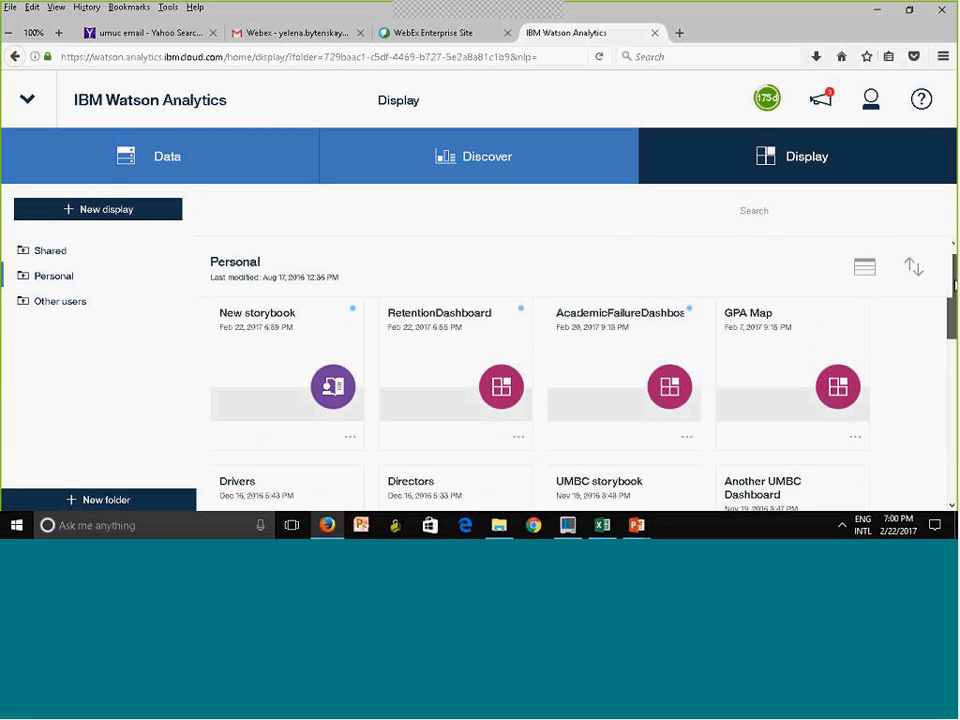
click(350, 437)
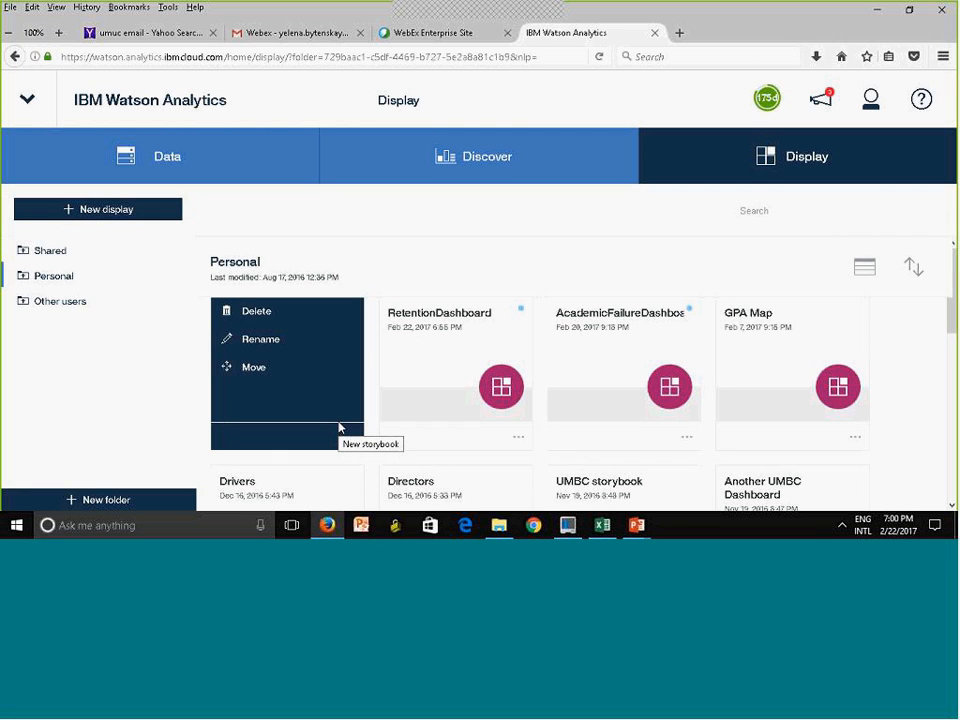
click(281, 347)
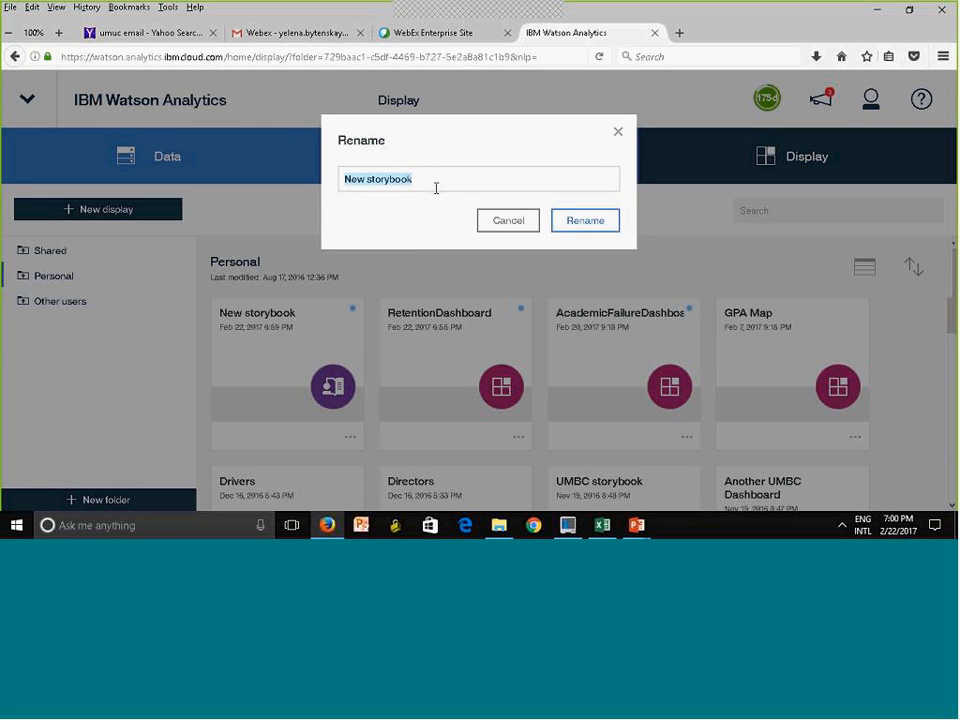
text(Stude)
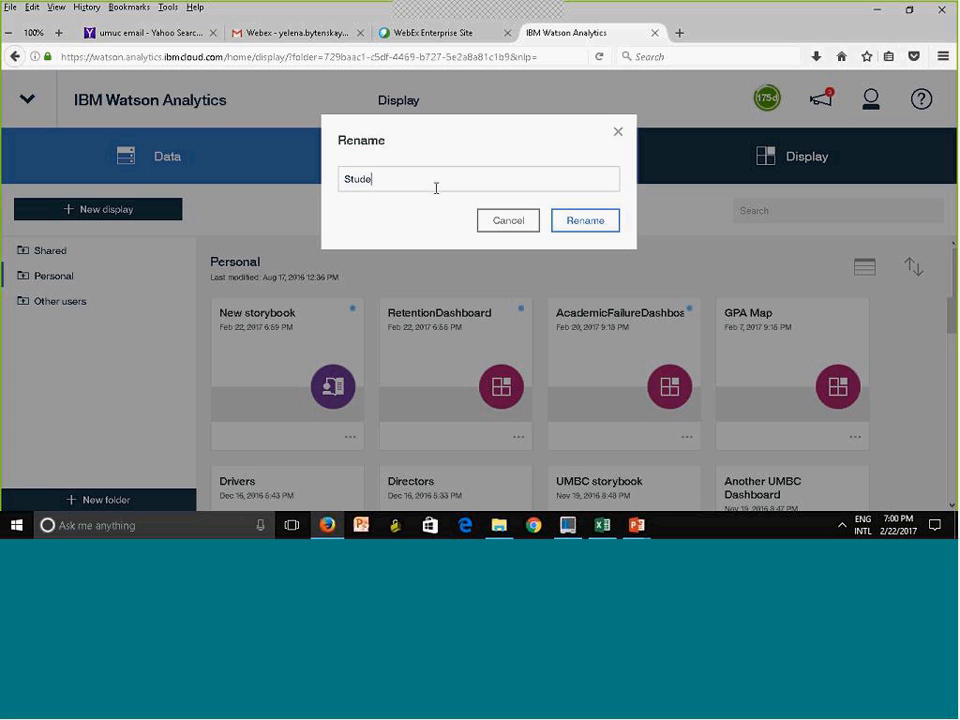
text(nt Sruvival)
click(594, 222)
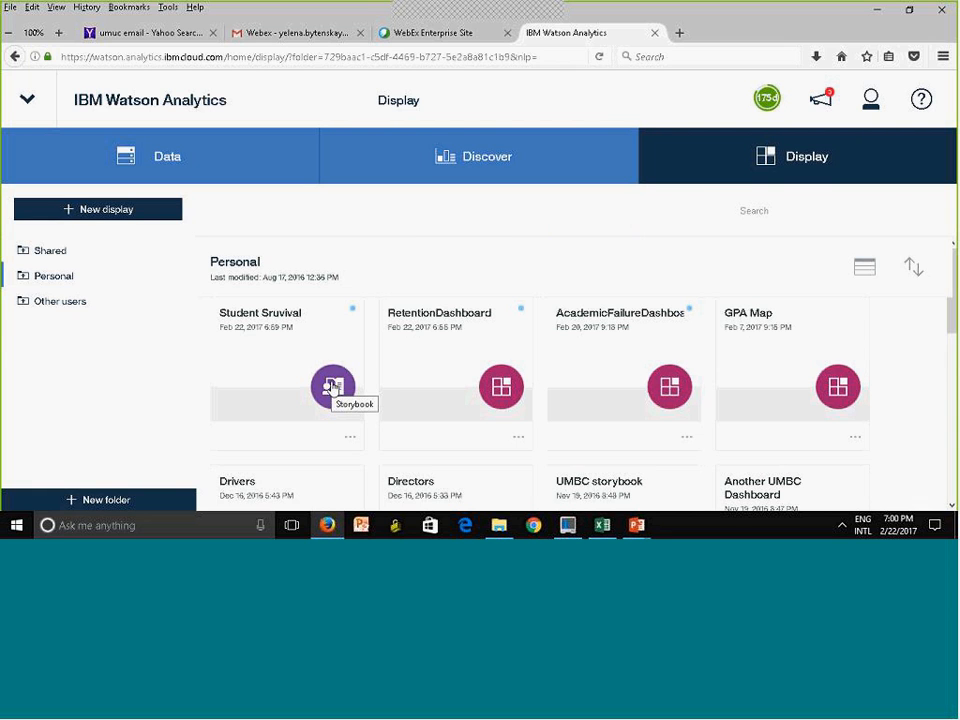
Open the Student Sruvival storybook and view its AcademicFailureDashboard top finding
click(333, 387)
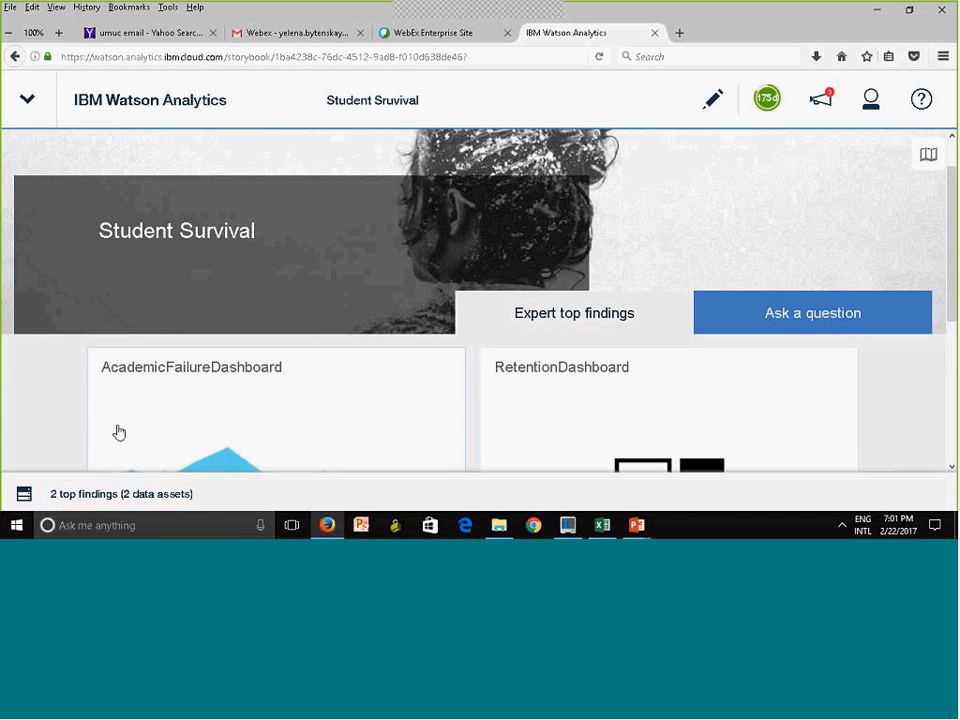
click(199, 416)
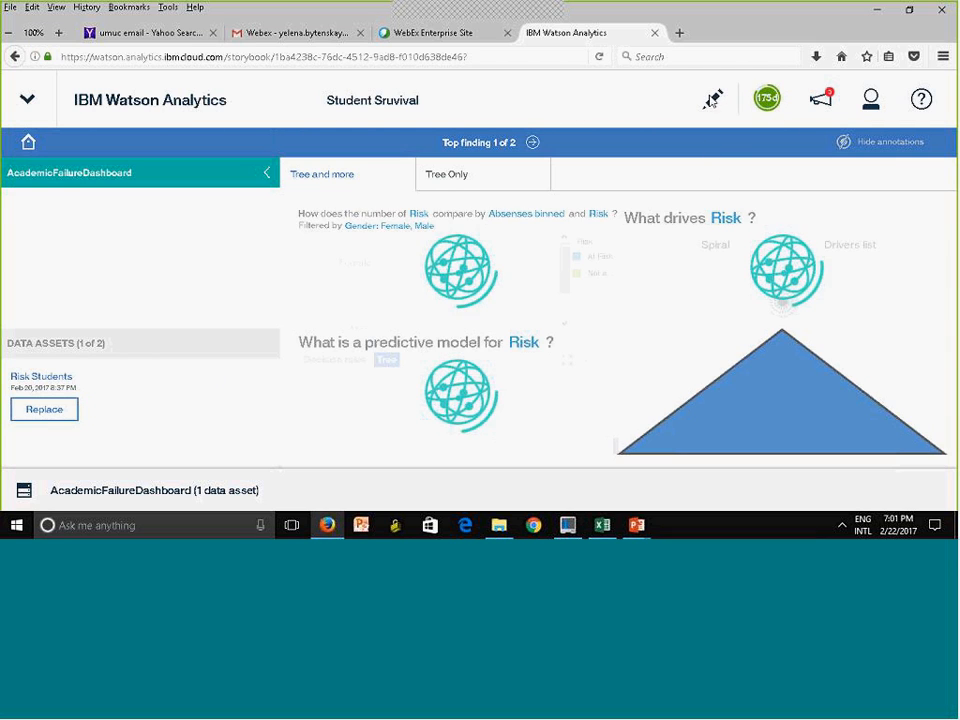
Leave the AcademicFailureDashboard finding by switching the storybook to edit mode and back, and view the overview's two top finding tiles
click(713, 101)
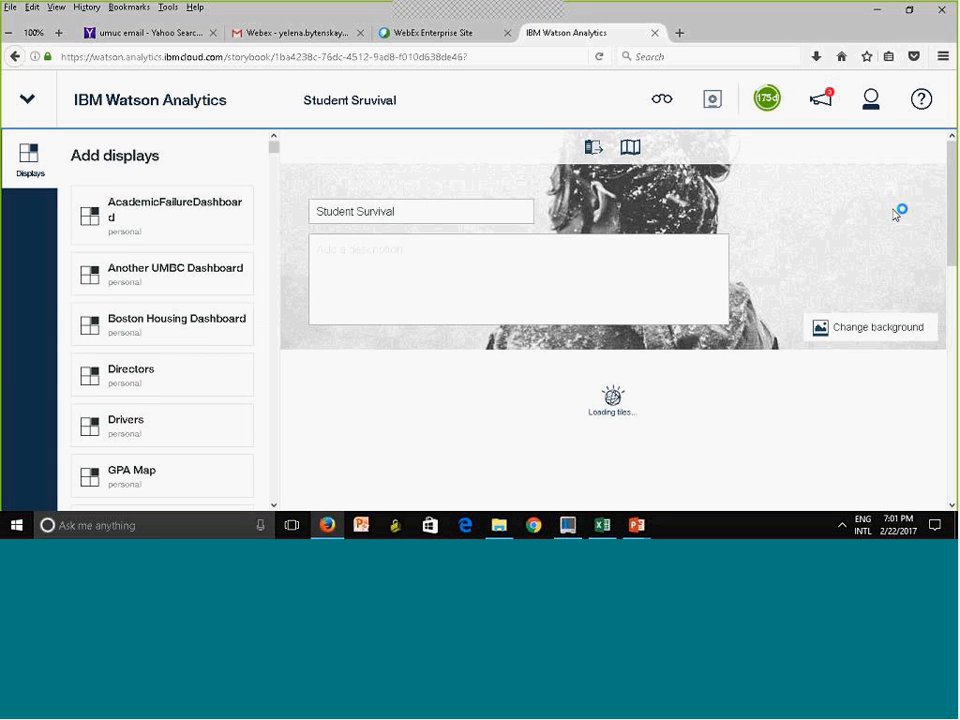
mouse_move(955, 237)
mouse_down()
mouse_move(955, 424)
mouse_move(955, 213)
mouse_up()
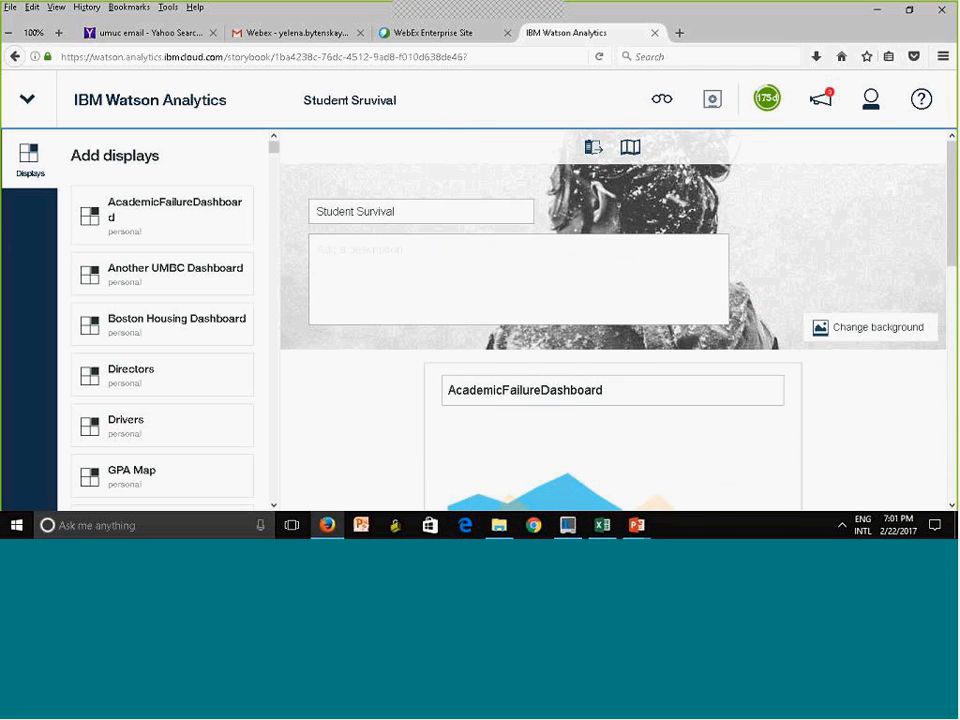
click(662, 102)
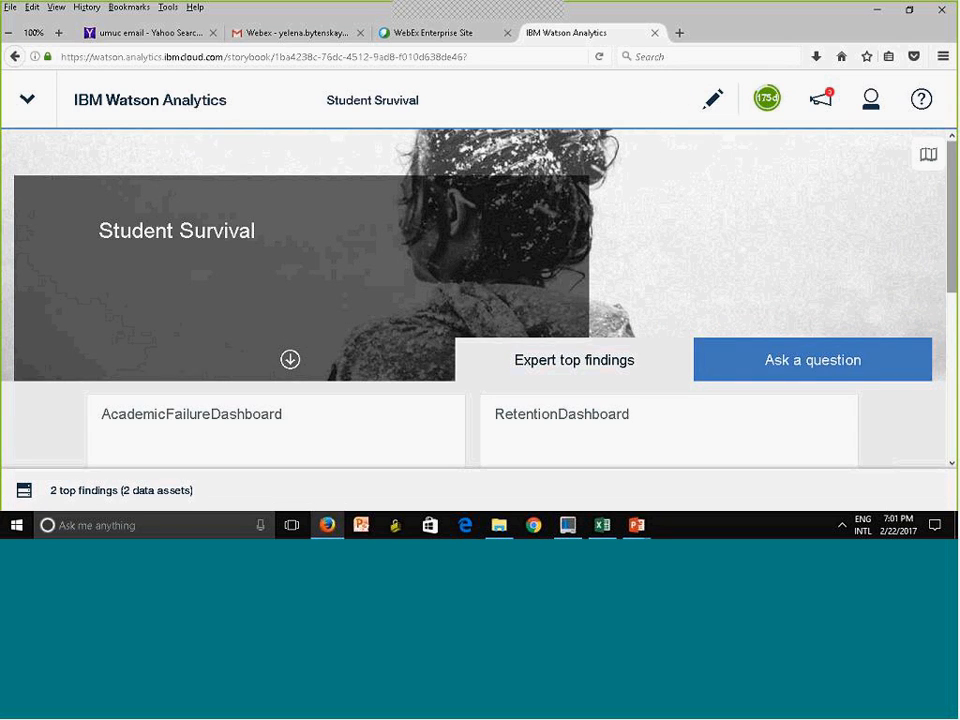
scroll(480, 330, down, 2)
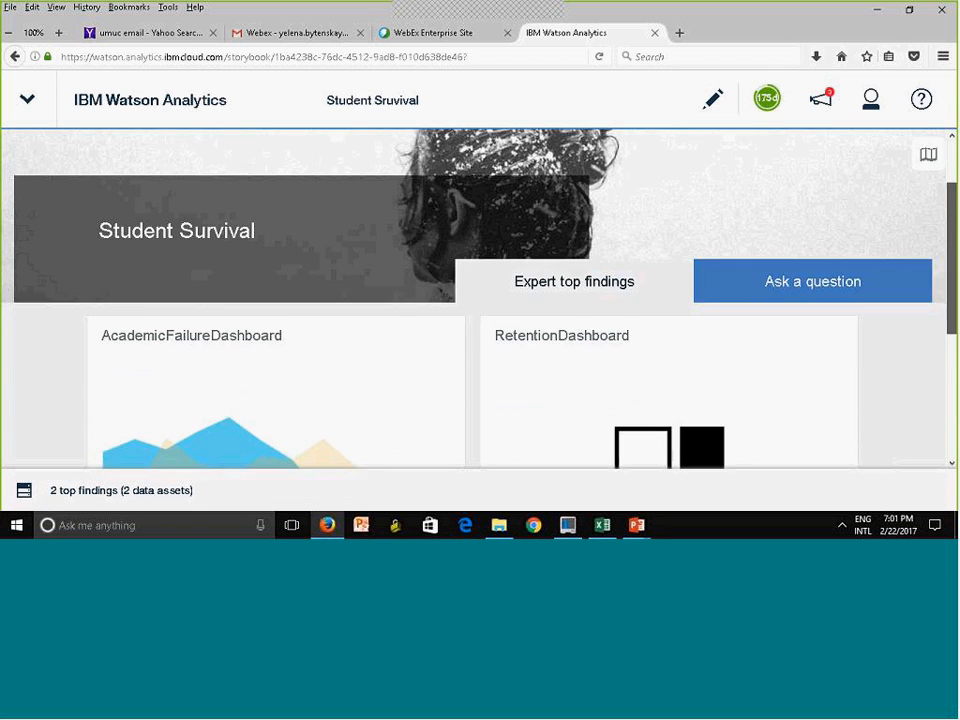
scroll(480, 300, down, 4)
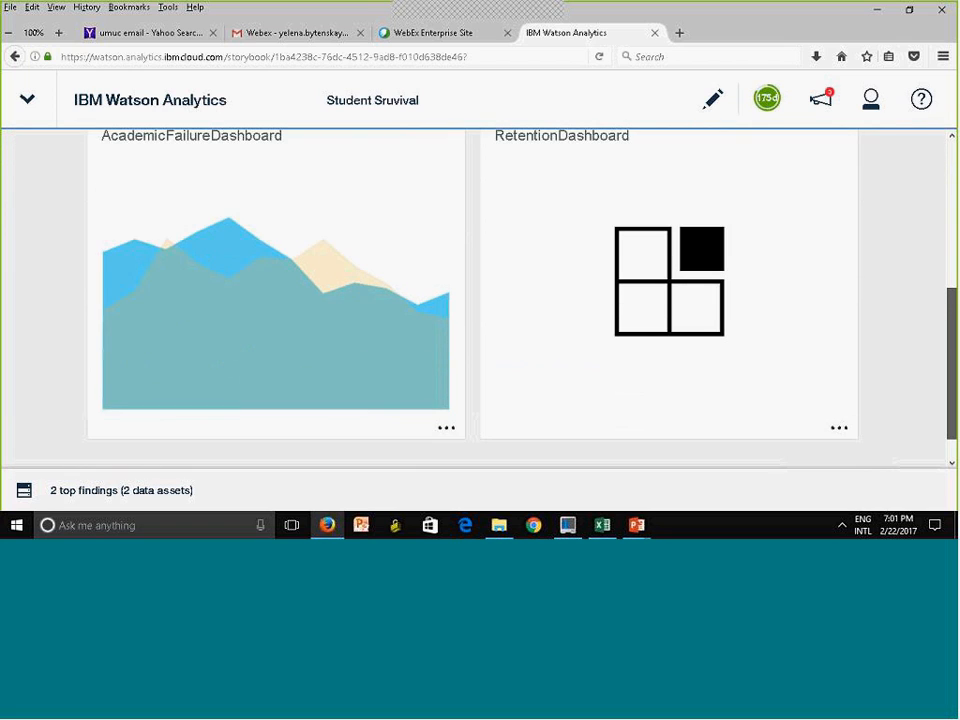
scroll(480, 300, down, 1)
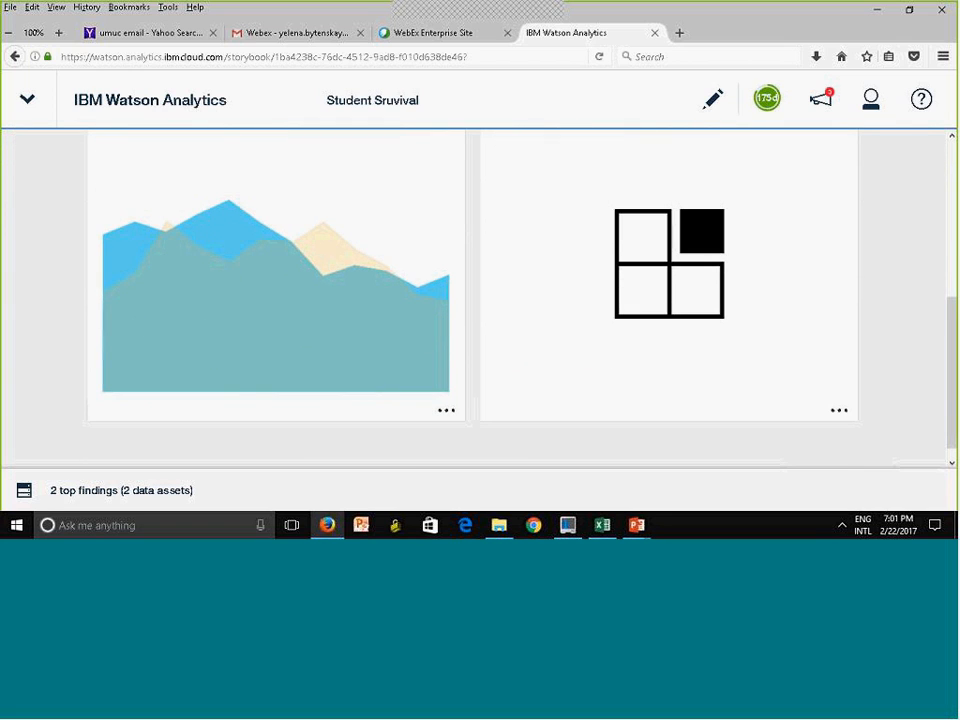
Open the AcademicFailureDashboard top finding and examine its Tree Only and Tree and more views
click(306, 325)
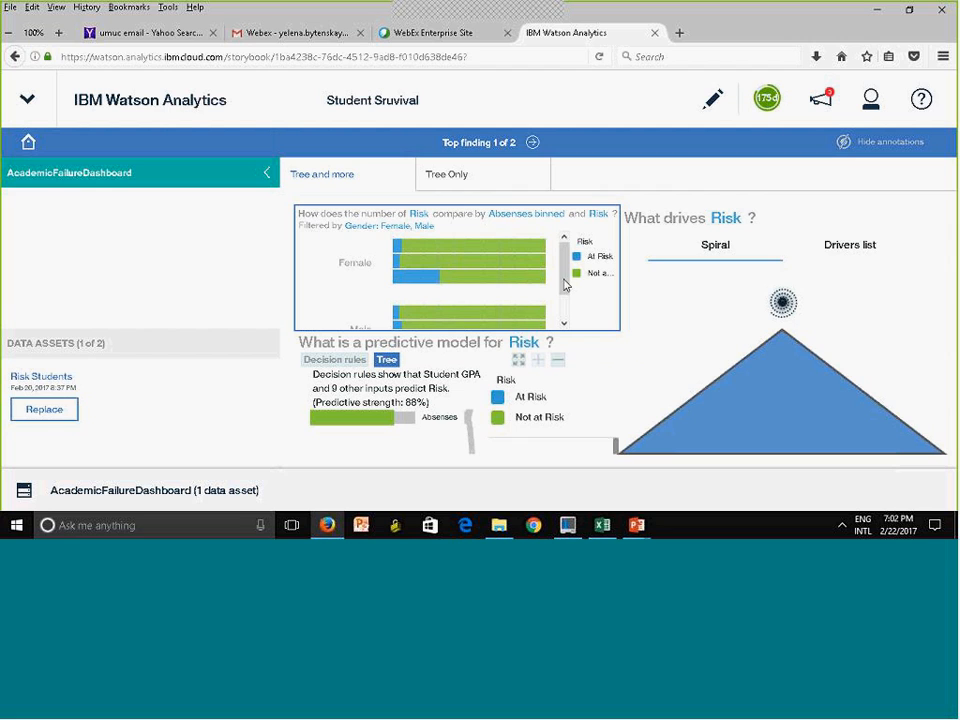
click(458, 182)
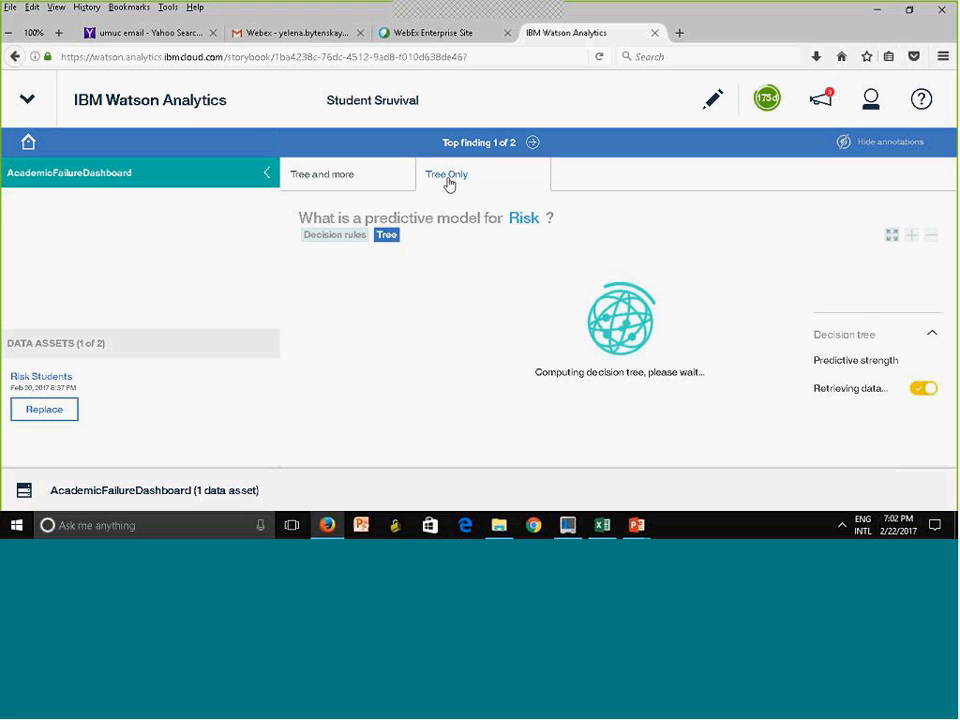
click(345, 184)
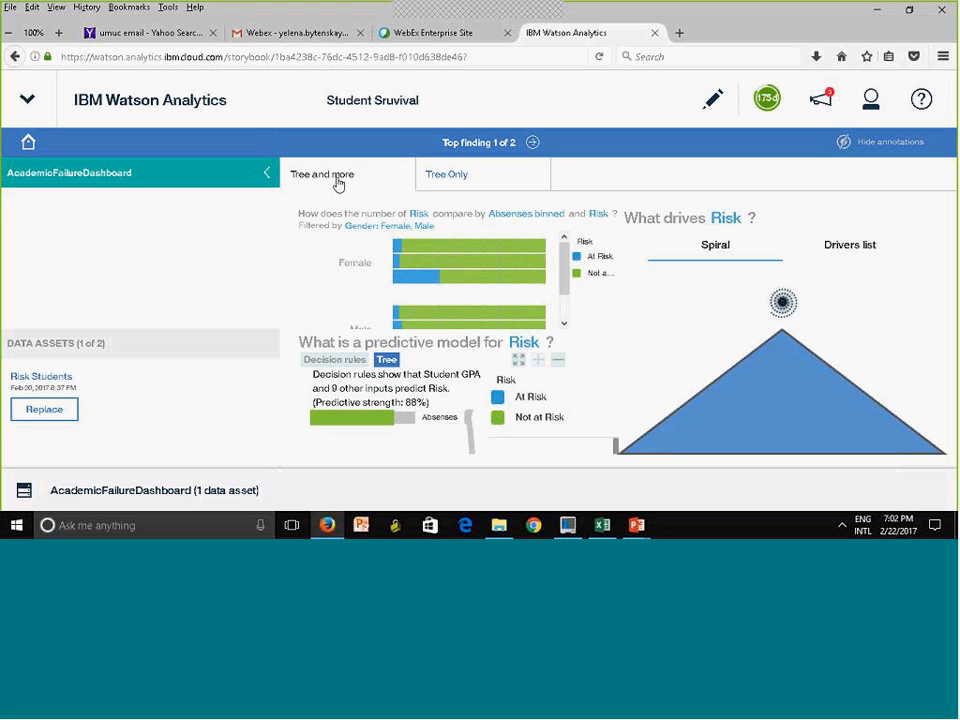
click(457, 184)
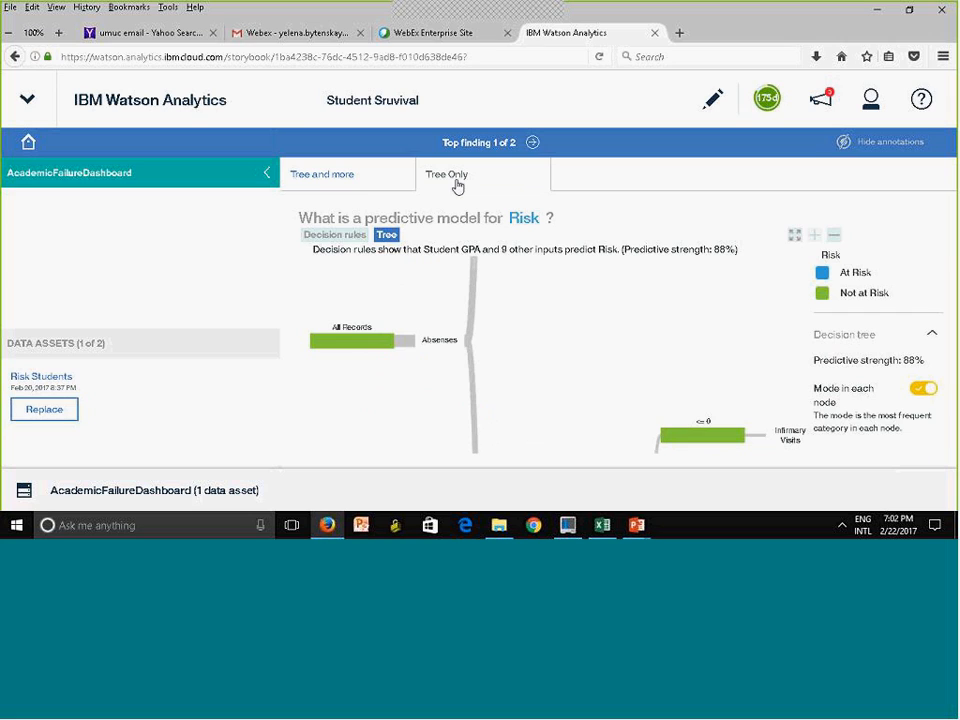
click(323, 177)
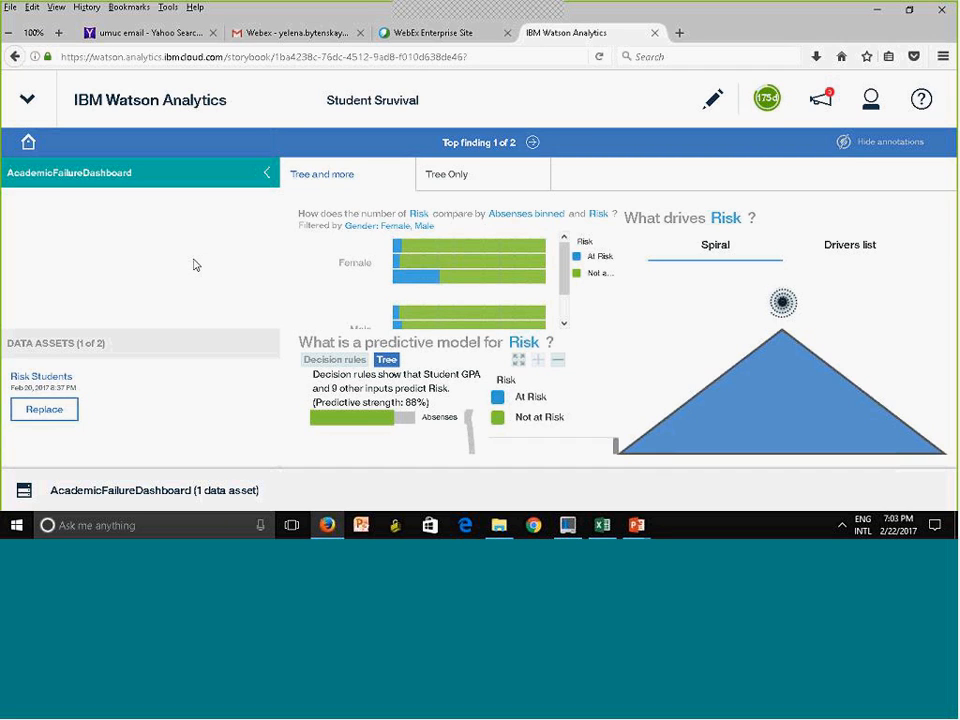
View the Untitled 1 and Untitled 2 pages of the RetentionDashboard top finding and return to the storybook overview
click(533, 143)
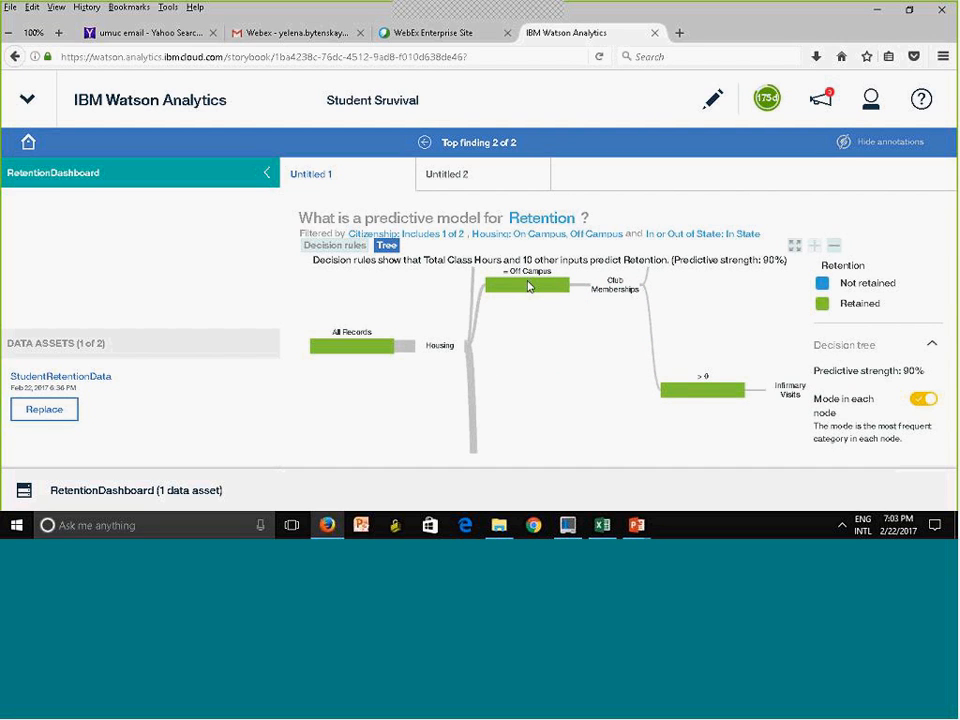
click(462, 186)
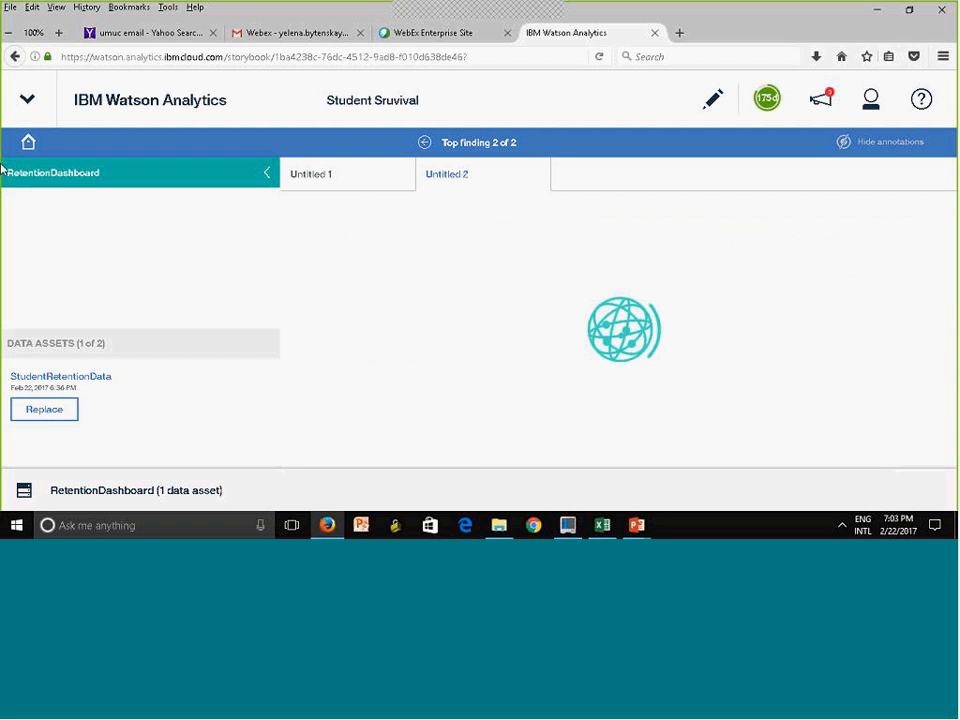
click(27, 146)
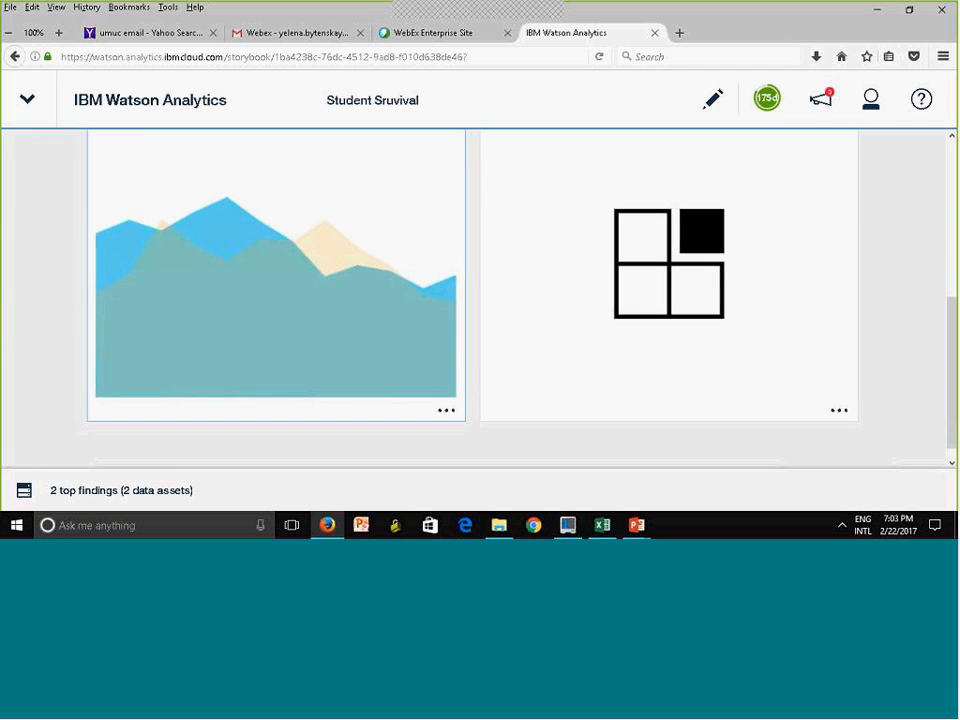
Ask a question on the Risk Students data using the starting point "What are the values of Student Cost by County?"
click(951, 230)
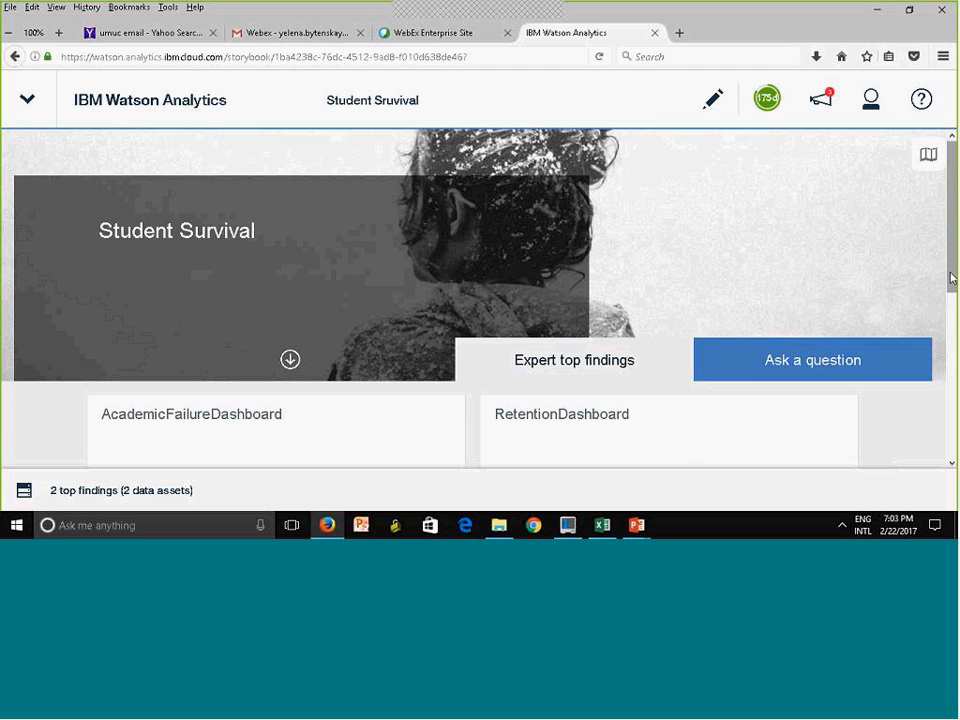
click(809, 356)
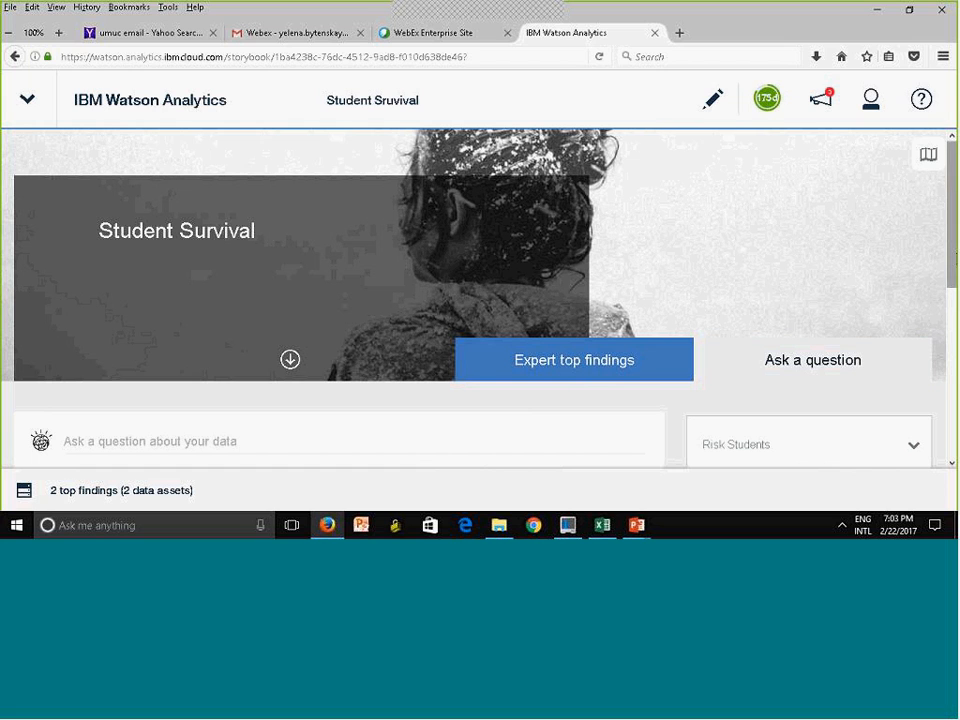
scroll(480, 300, down, 5)
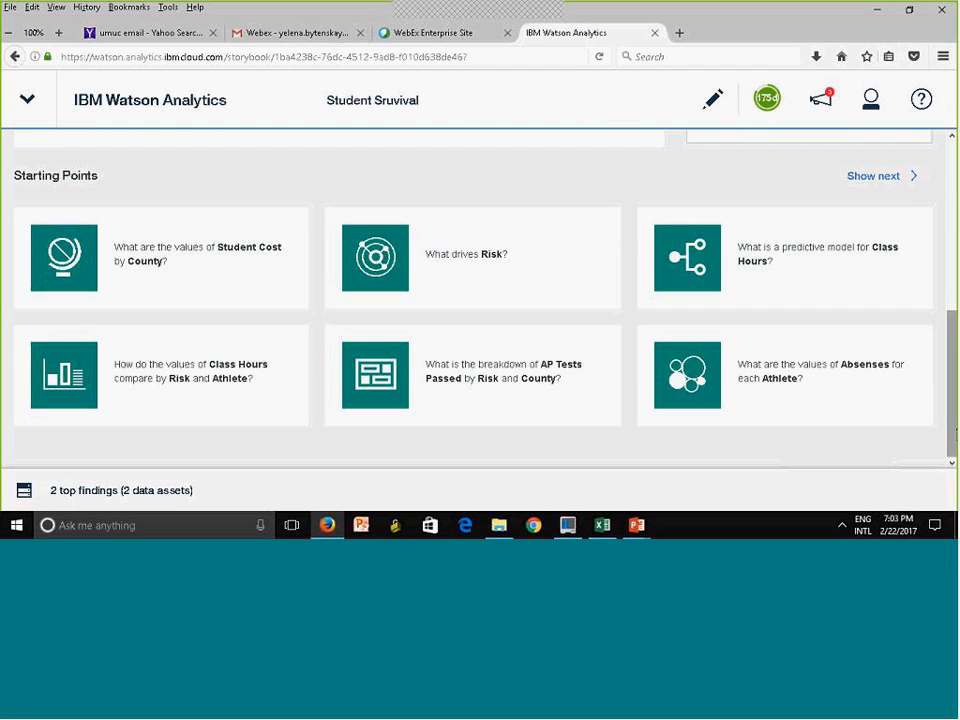
click(160, 260)
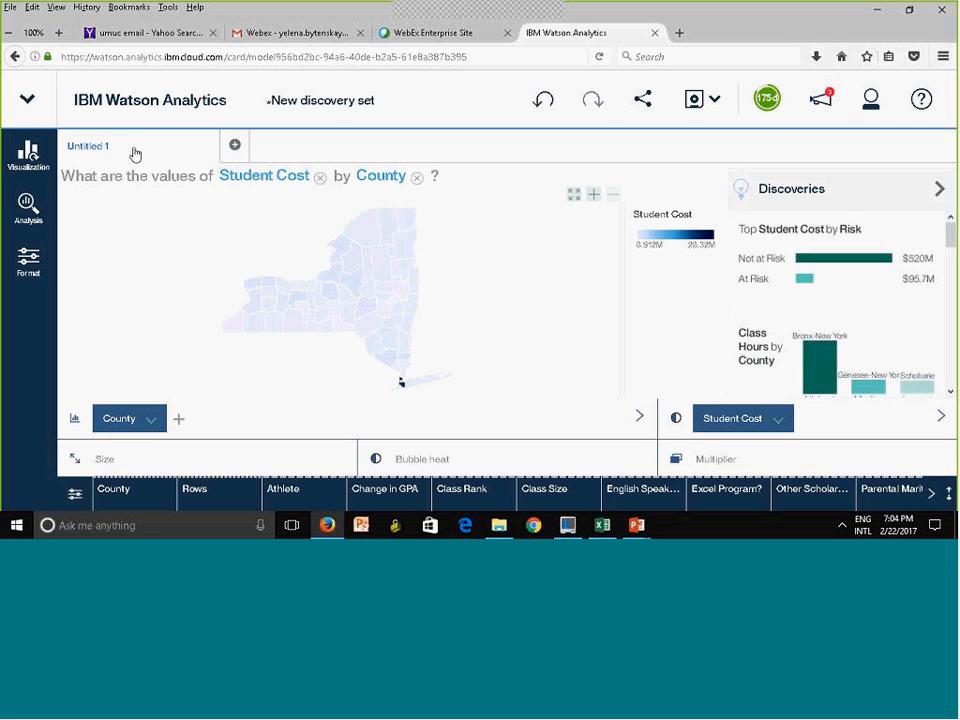
Save the new discovery set as CostPerCountry in the Personal folder
click(694, 102)
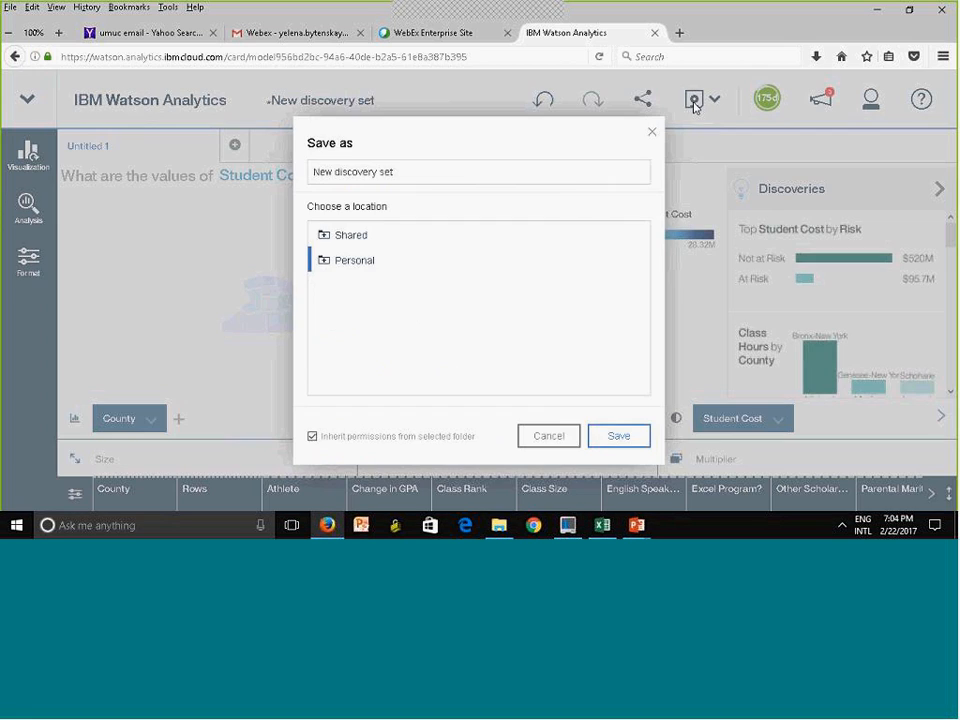
click(399, 175)
drag(400, 176, 231, 168)
text(Cost)
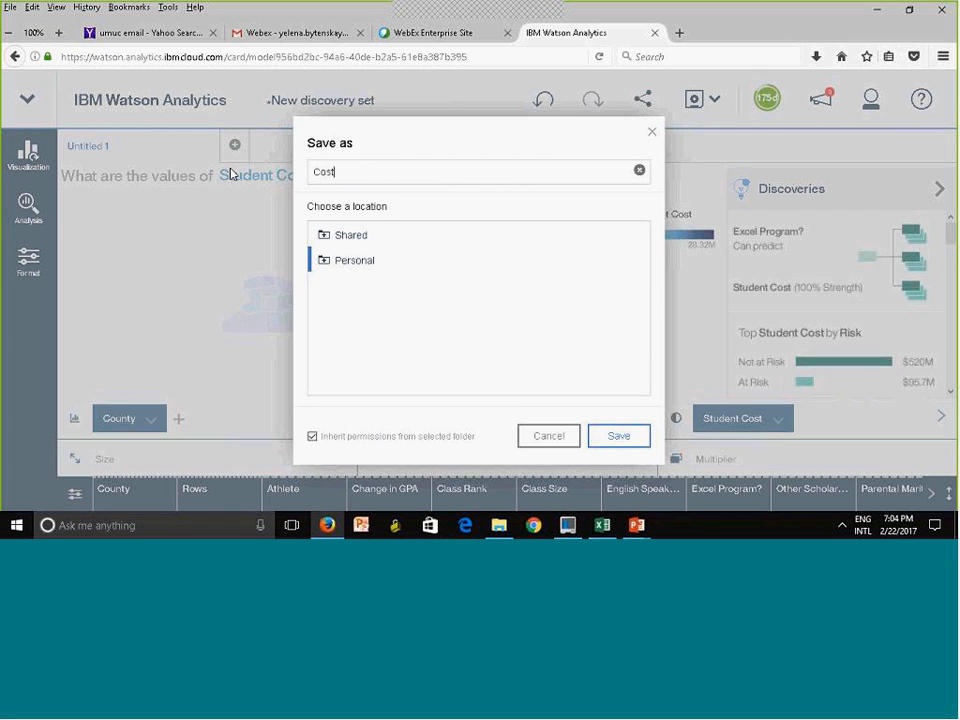
text(PerCountry)
click(617, 438)
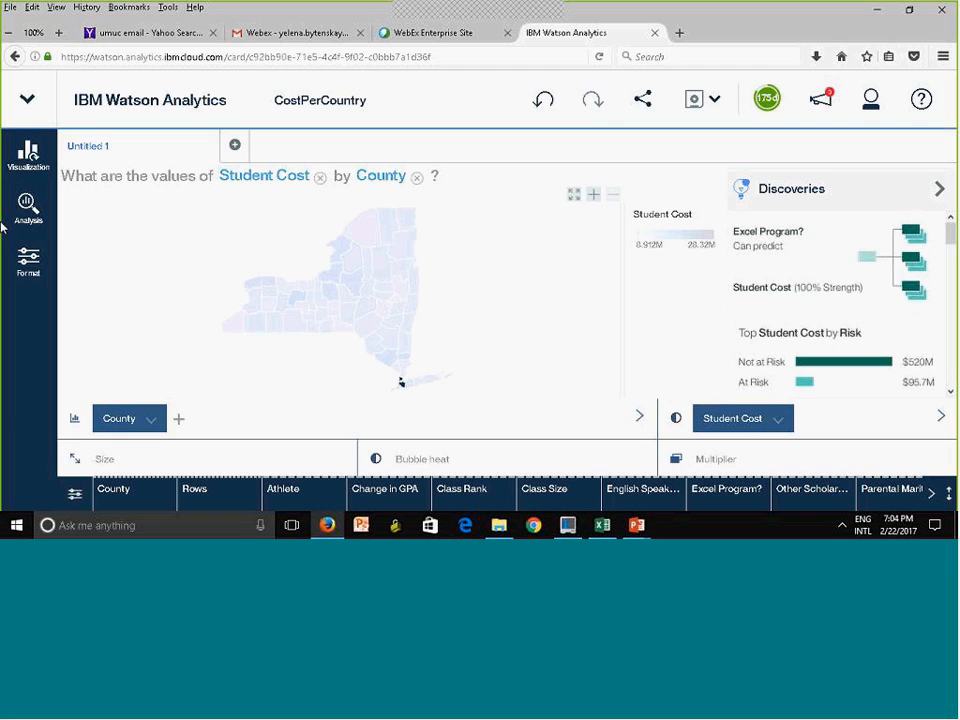
Return to the Display page and create a new dashboard named CostPerCounty
mouse_move(303, 300)
click(21, 82)
click(161, 105)
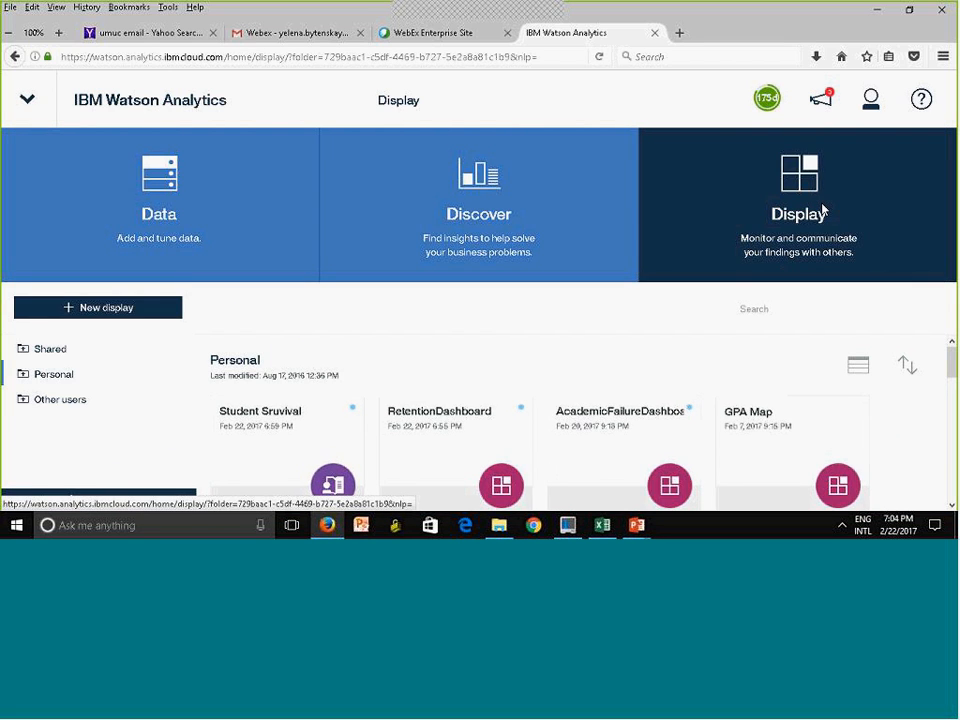
click(88, 310)
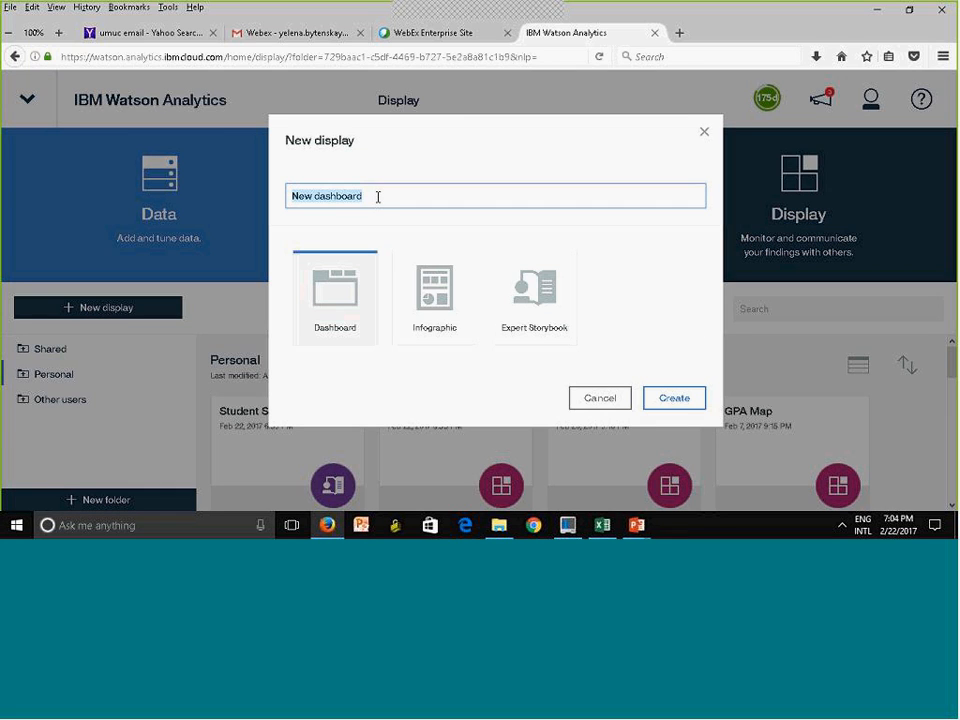
text(Cs)
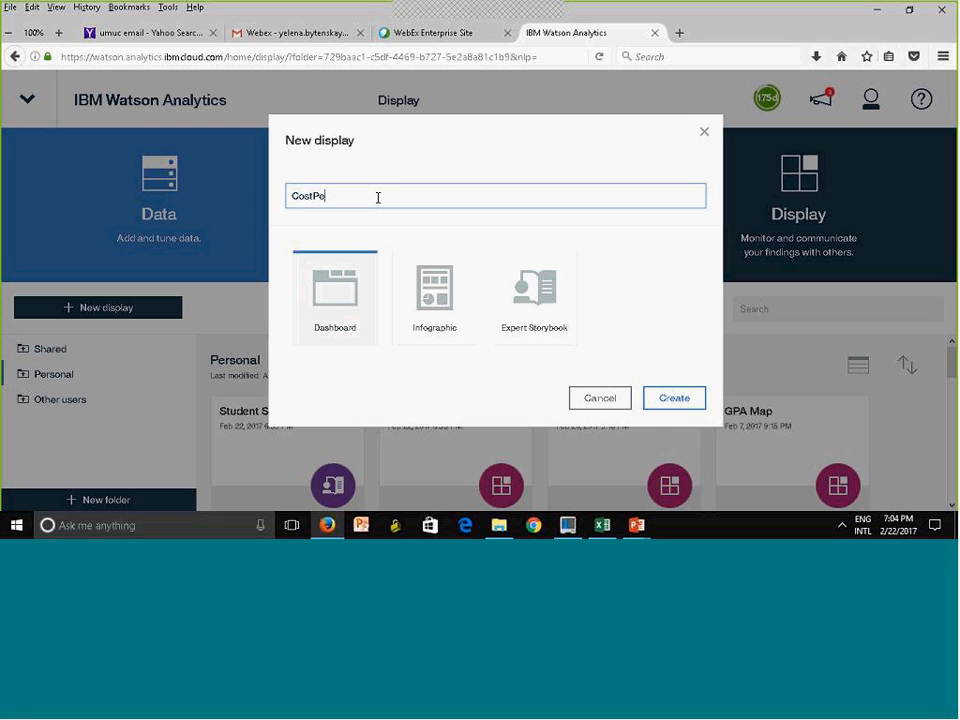
text(stPerCounty)
click(689, 401)
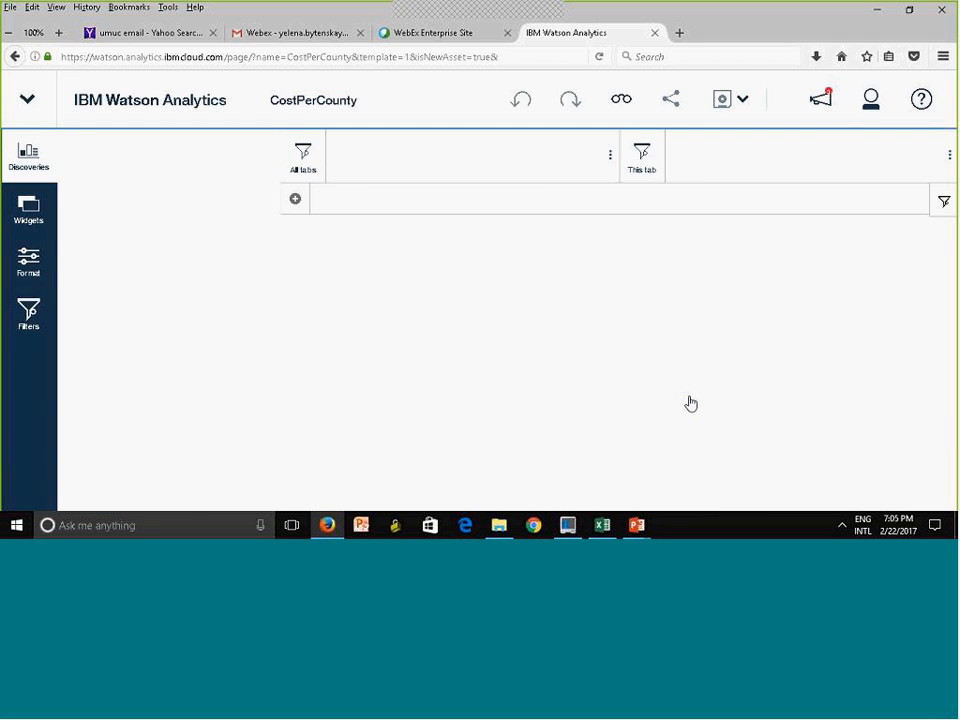
Add the Student Cost by County map from the personal CostPerCountry discovery set to the empty dashboard canvas
click(270, 229)
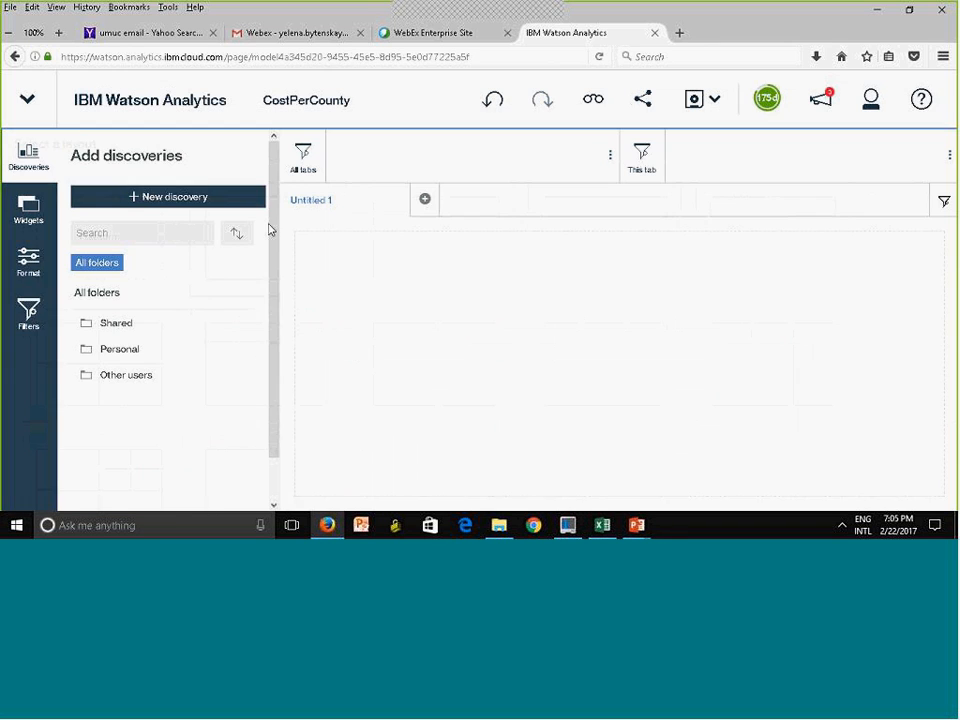
click(129, 349)
drag(273, 220, 279, 255)
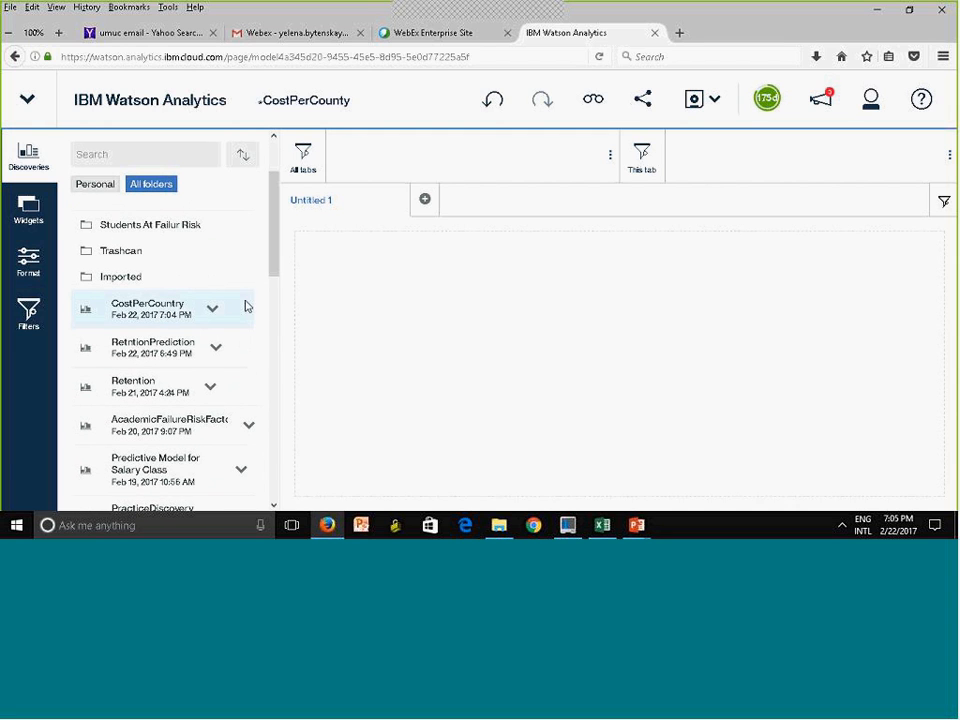
click(213, 316)
drag(140, 380, 619, 366)
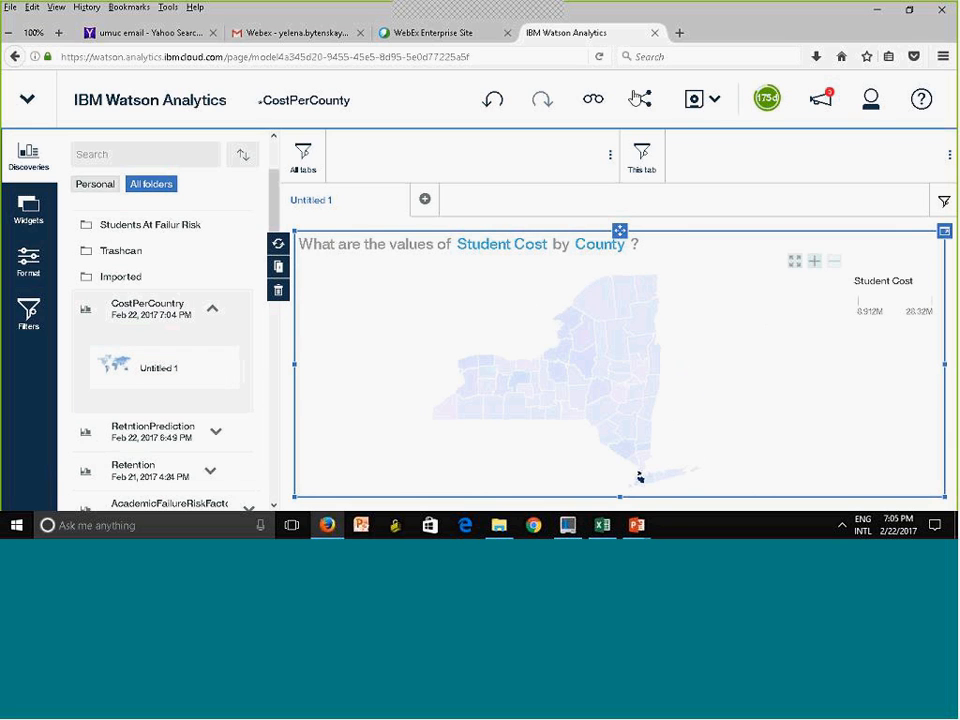
Save the CostPerCounty dashboard in the Personal folder and return to the Display page
click(698, 101)
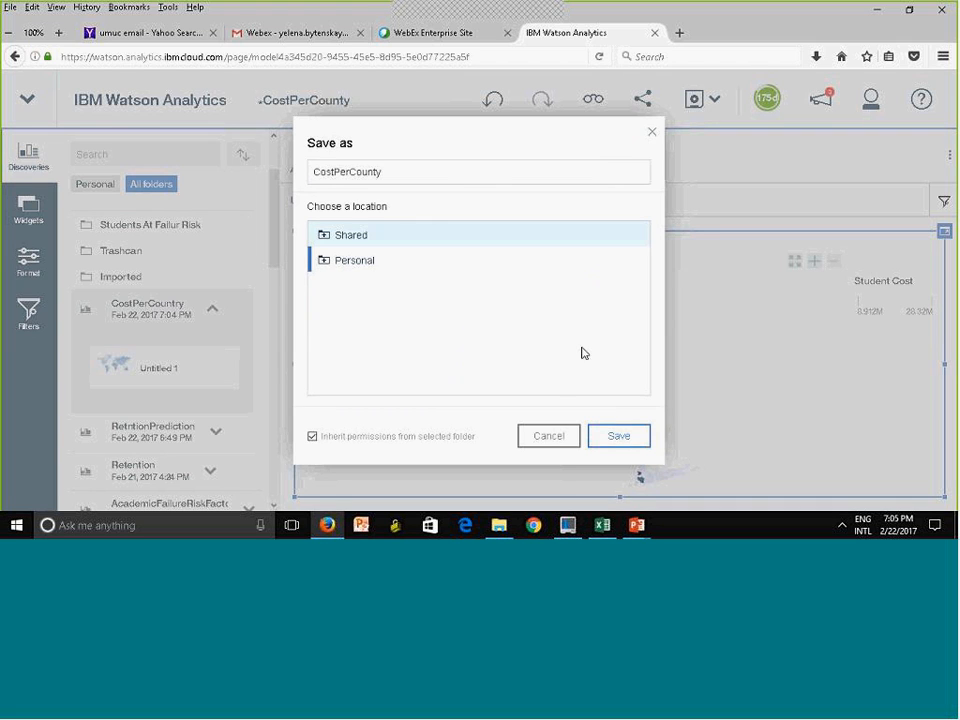
click(622, 436)
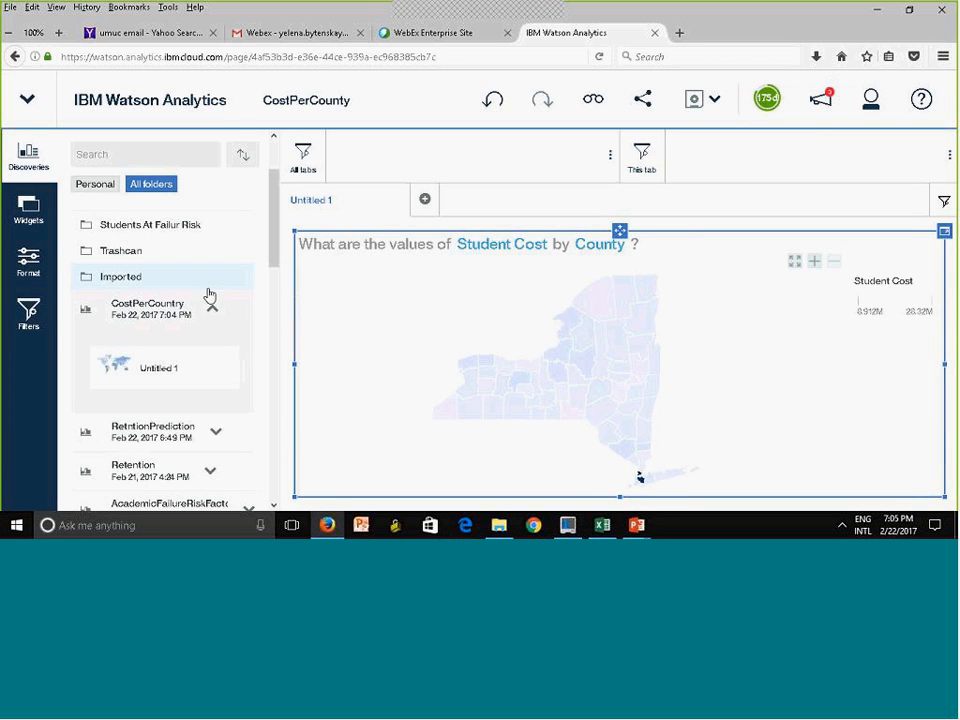
click(34, 104)
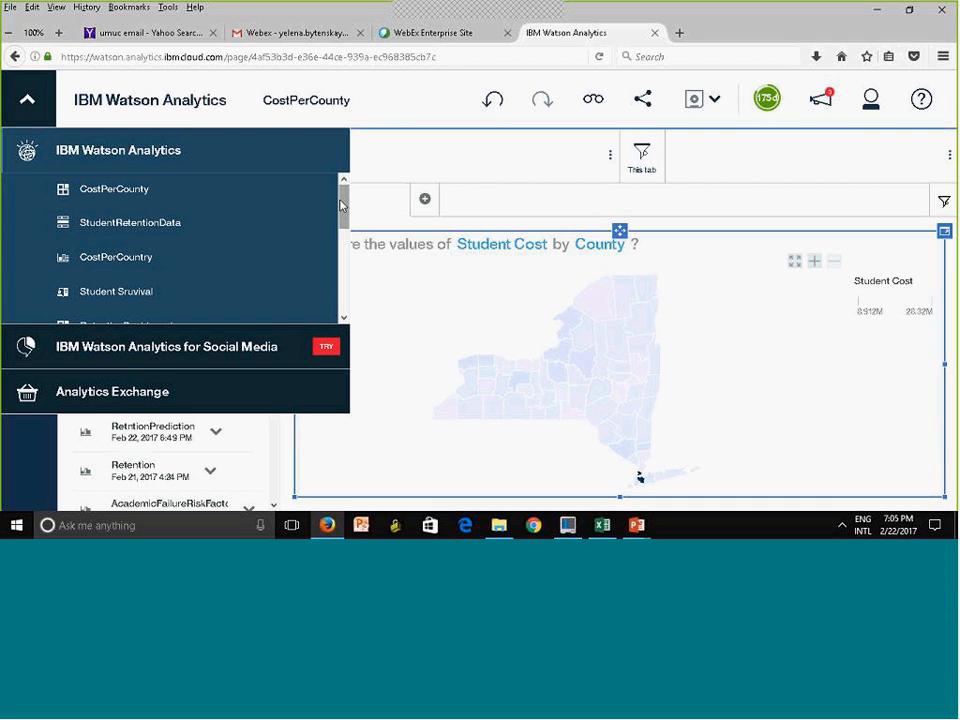
mouse_move(343, 199)
mouse_down()
mouse_move(342, 219)
mouse_move(341, 195)
mouse_up()
click(128, 103)
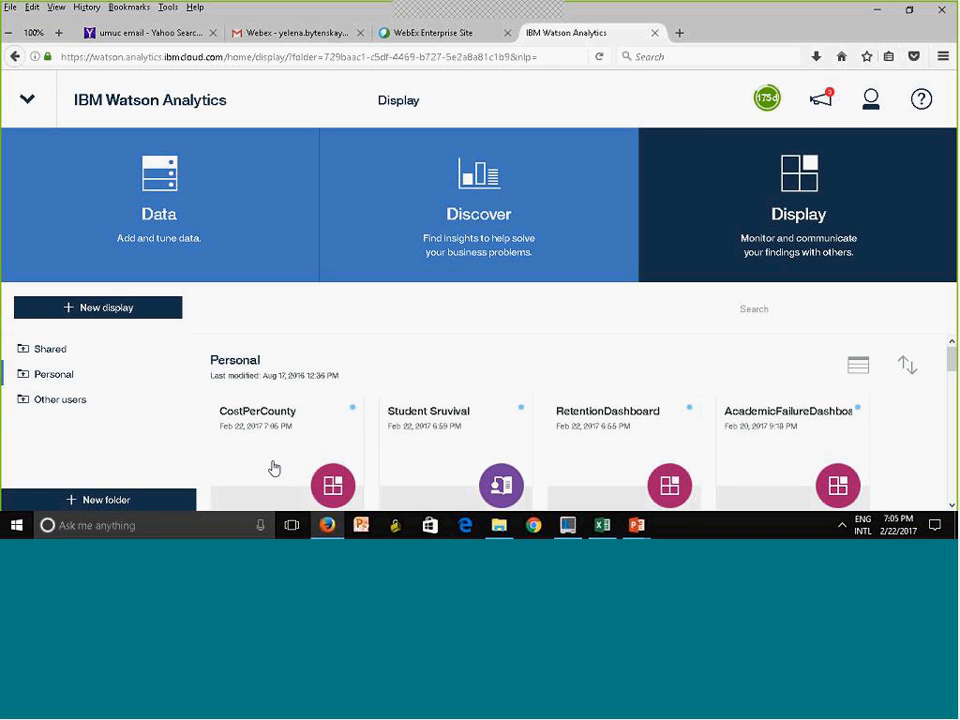
Open the Student Survival storybook for editing and add the CostPerCounty display to the empty slot below the RetentionDashboard tile
click(464, 456)
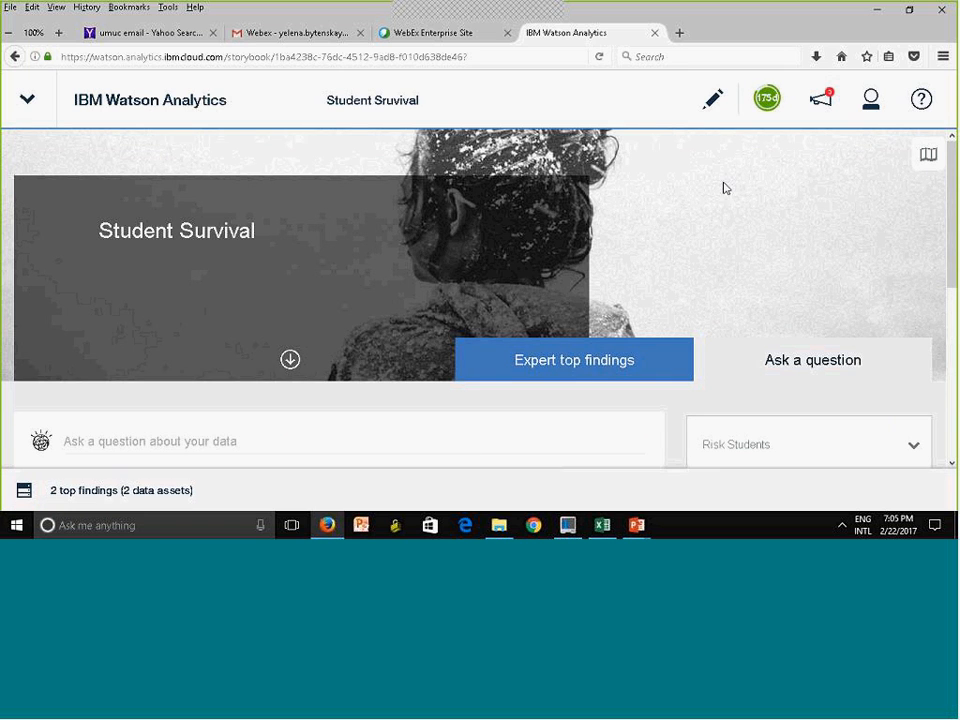
click(710, 104)
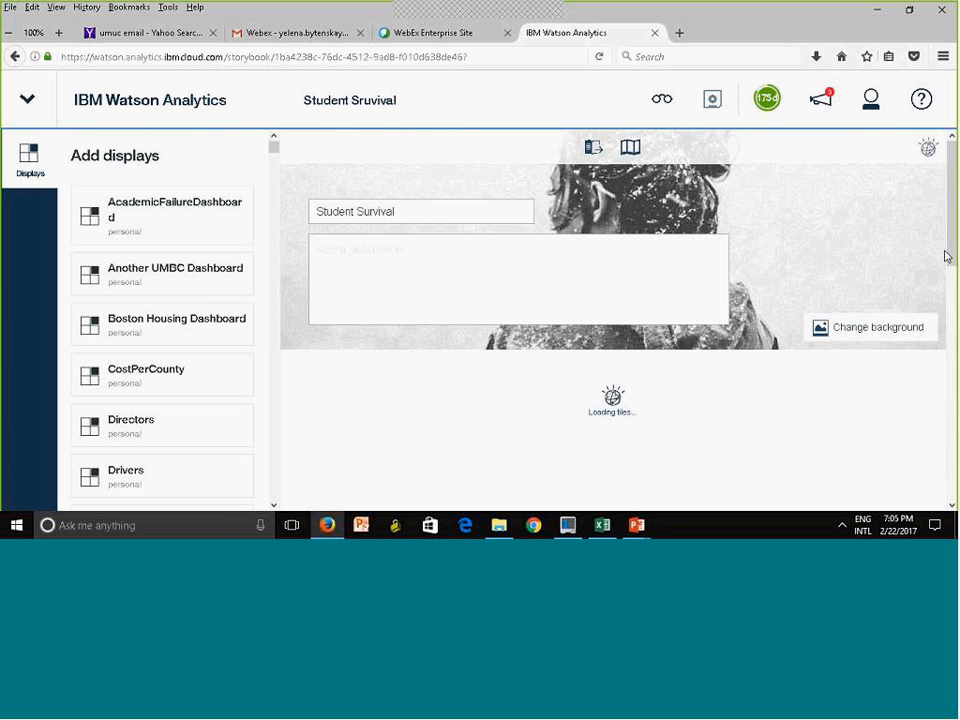
drag(952, 232, 952, 463)
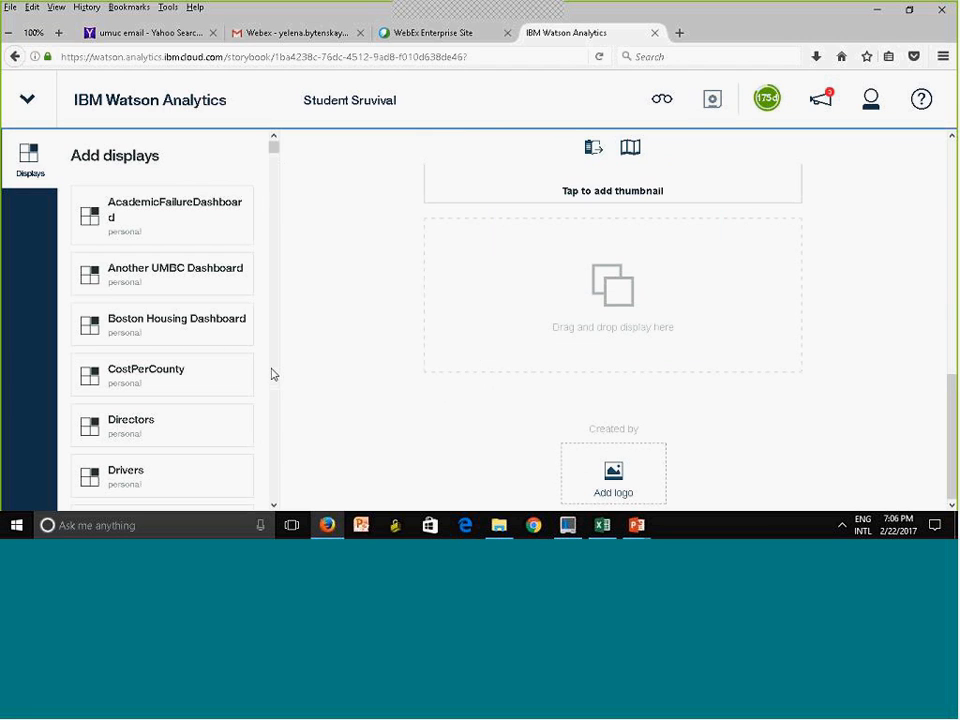
drag(118, 381, 626, 325)
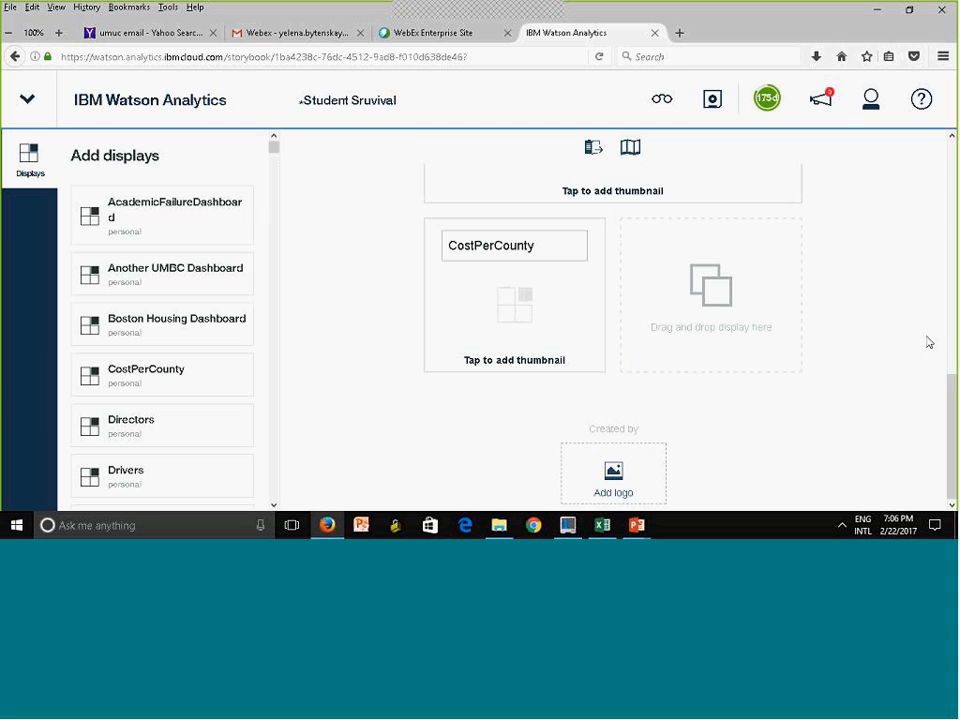
click(428, 266)
click(702, 166)
click(907, 241)
Collapse the list of available displays and switch the Student Survival storybook from editing to viewing mode
click(15, 177)
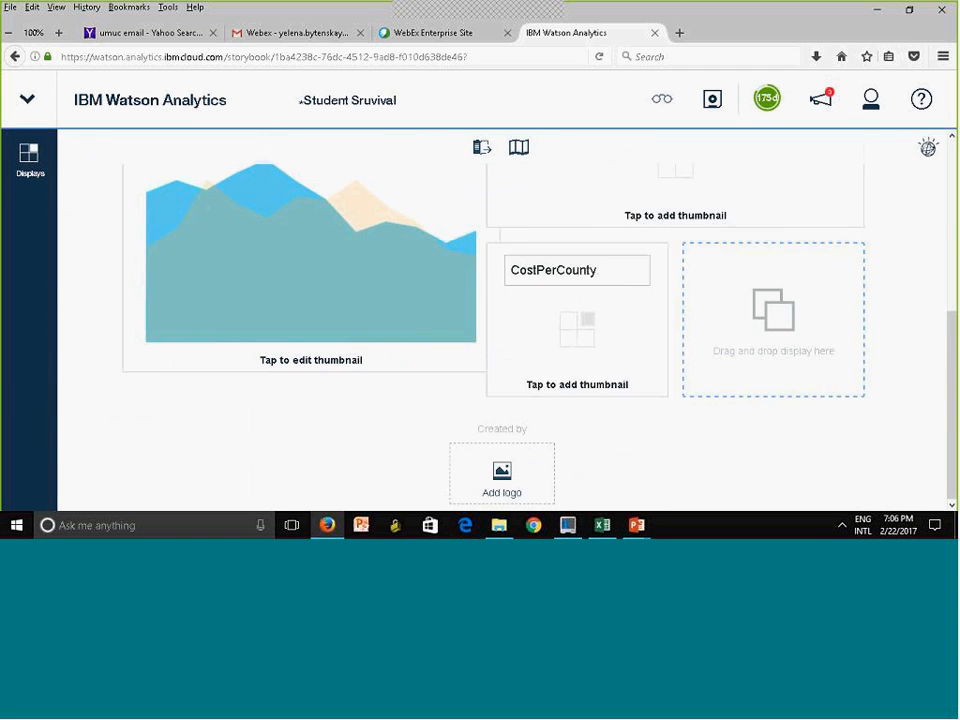
drag(953, 349, 942, 118)
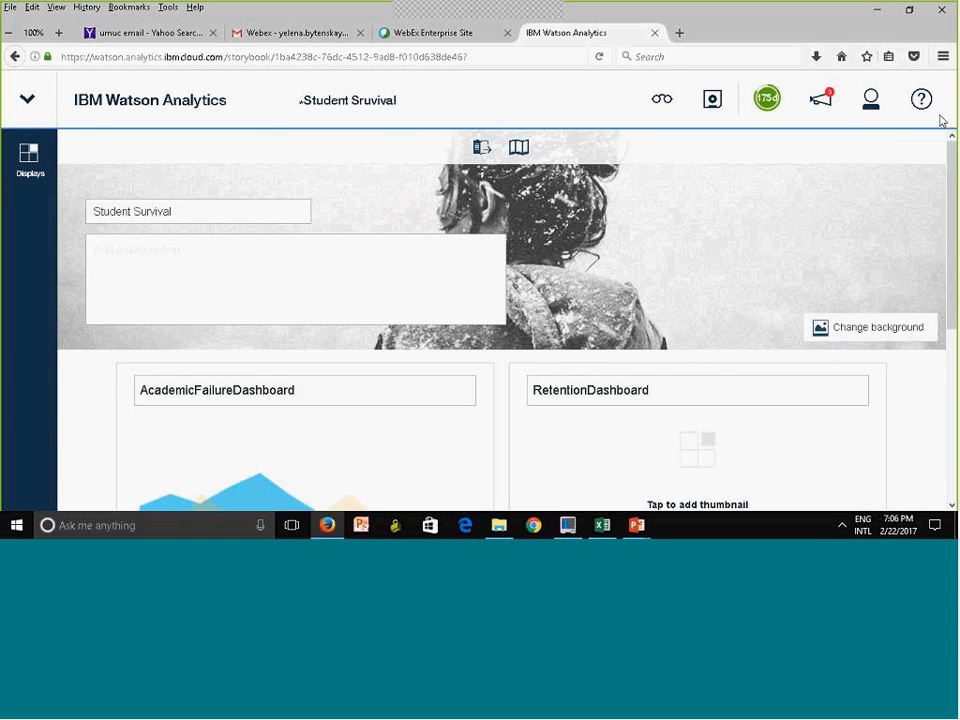
click(661, 99)
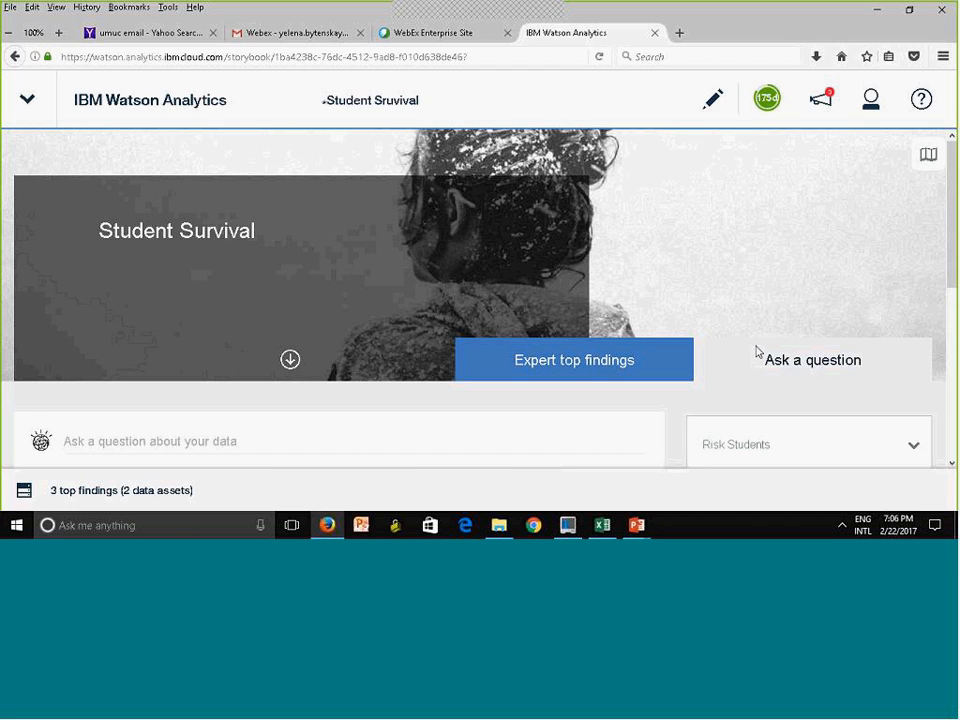
Go from the storybook to the Data page and start adding new data with Twitter as the import source
click(31, 112)
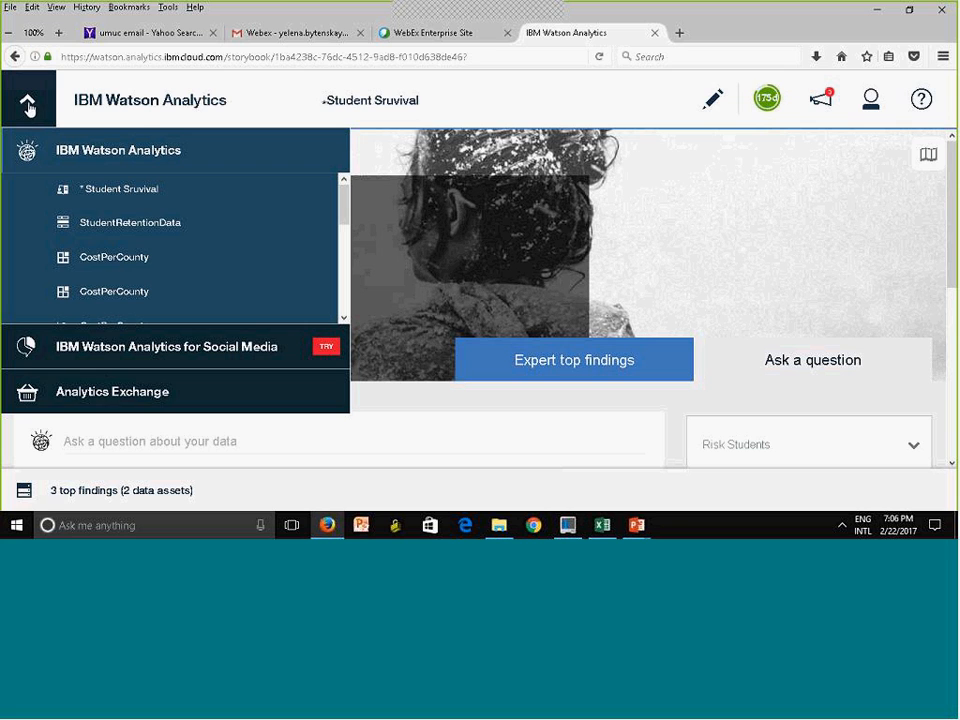
click(149, 110)
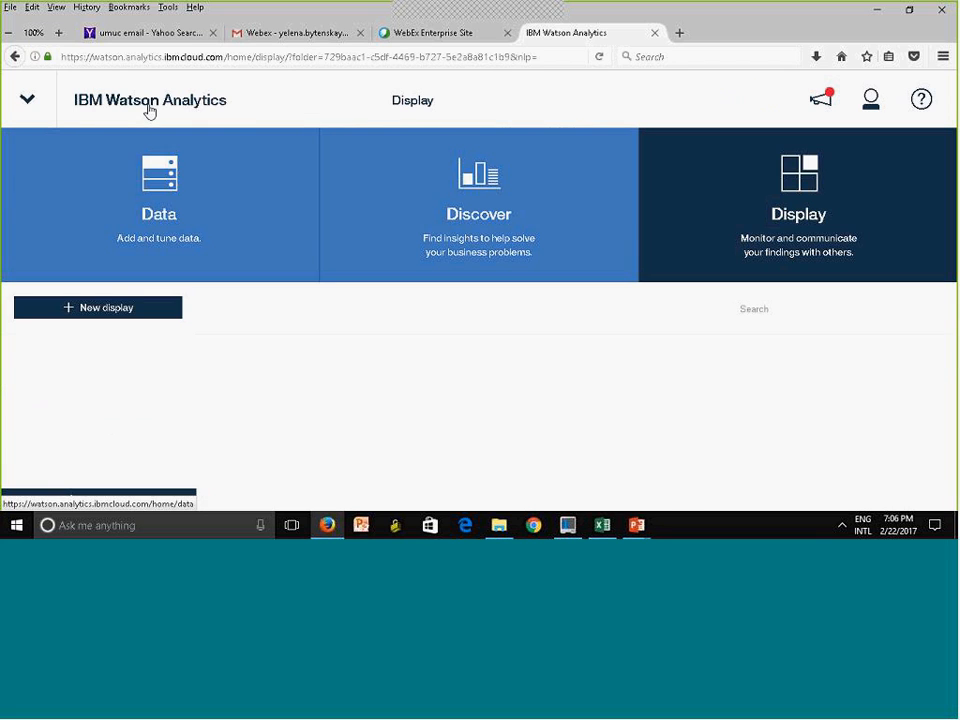
click(148, 203)
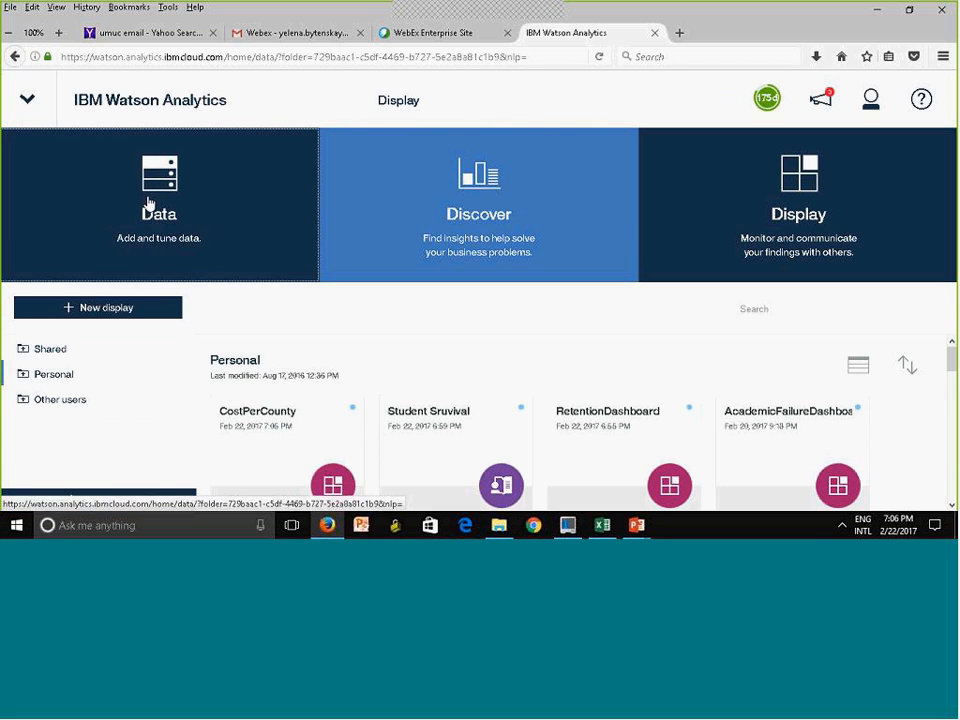
click(107, 310)
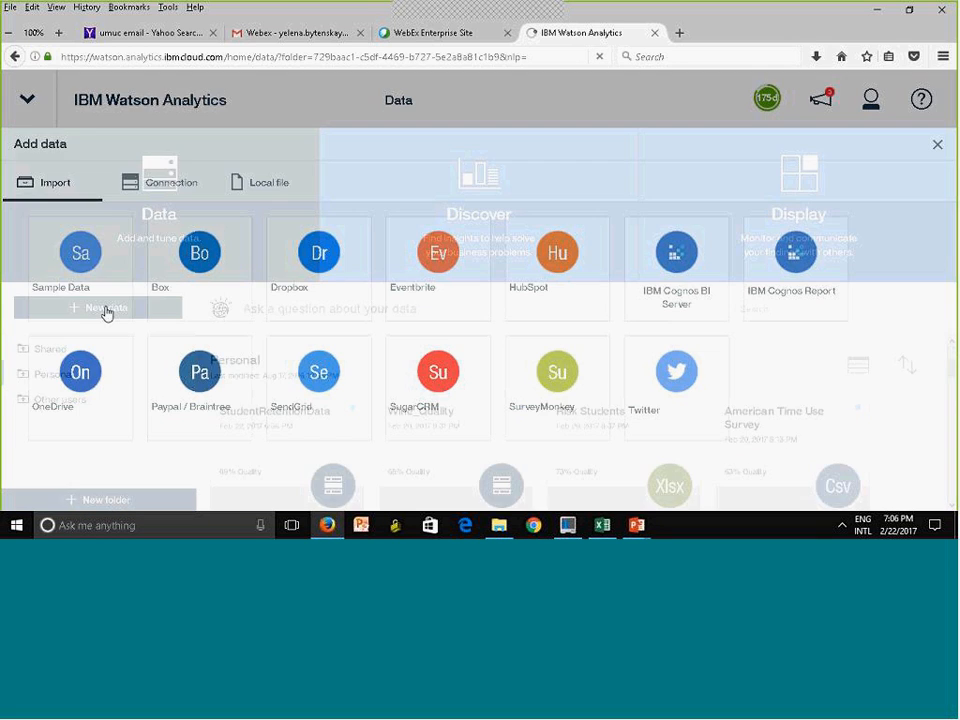
click(686, 380)
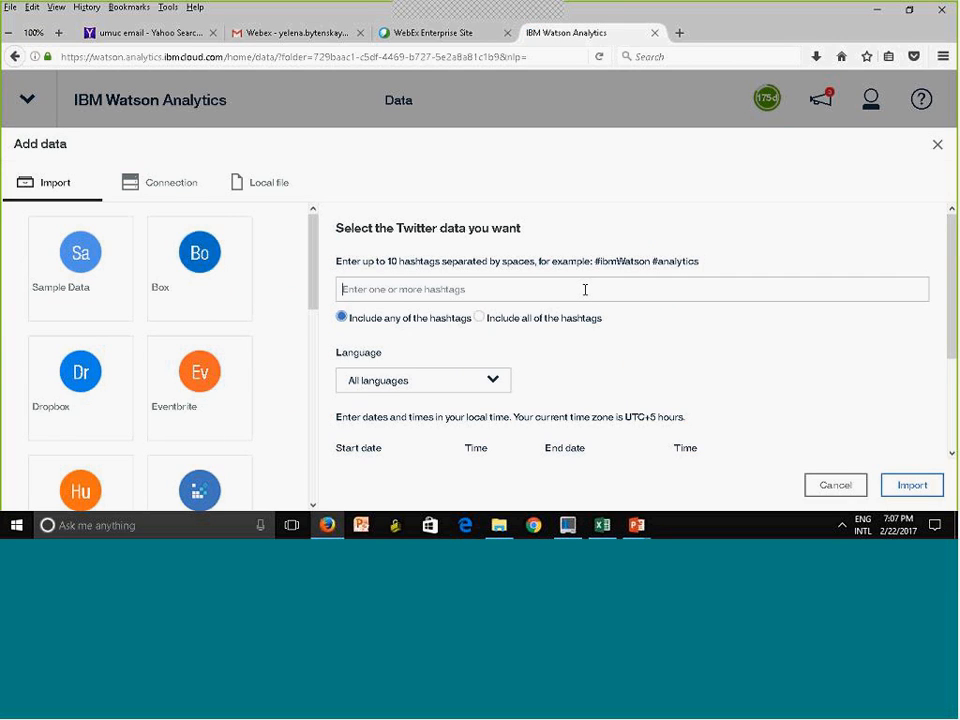
Enter Giant as the Twitter hashtag and try to show the import estimates
click(585, 289)
text(Gl)
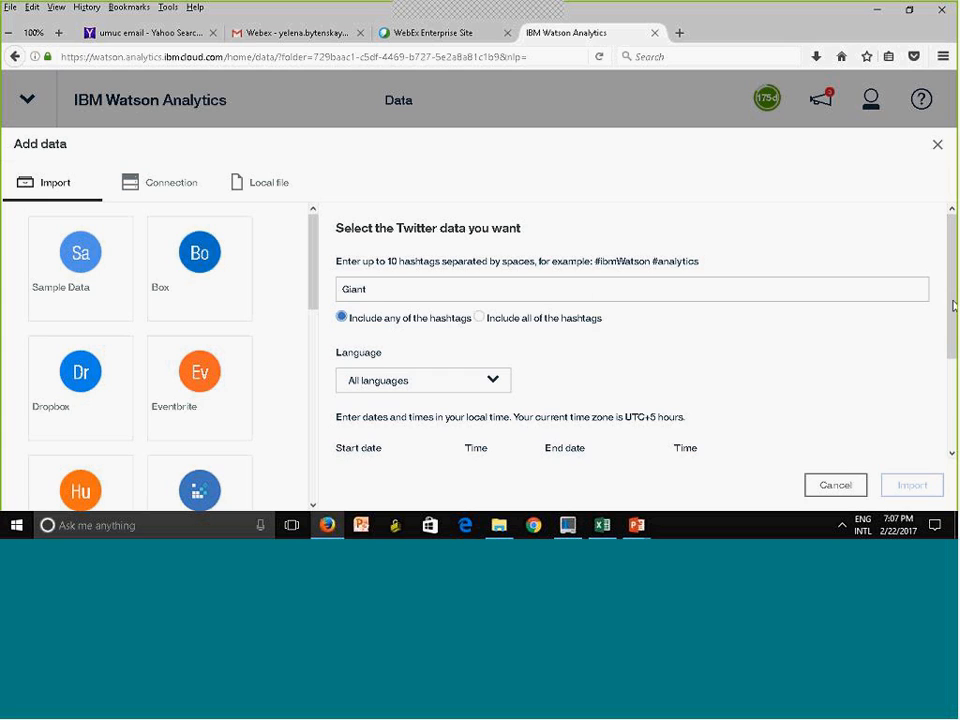
scroll(585, 289, down, 1)
scroll(955, 387, down, 2)
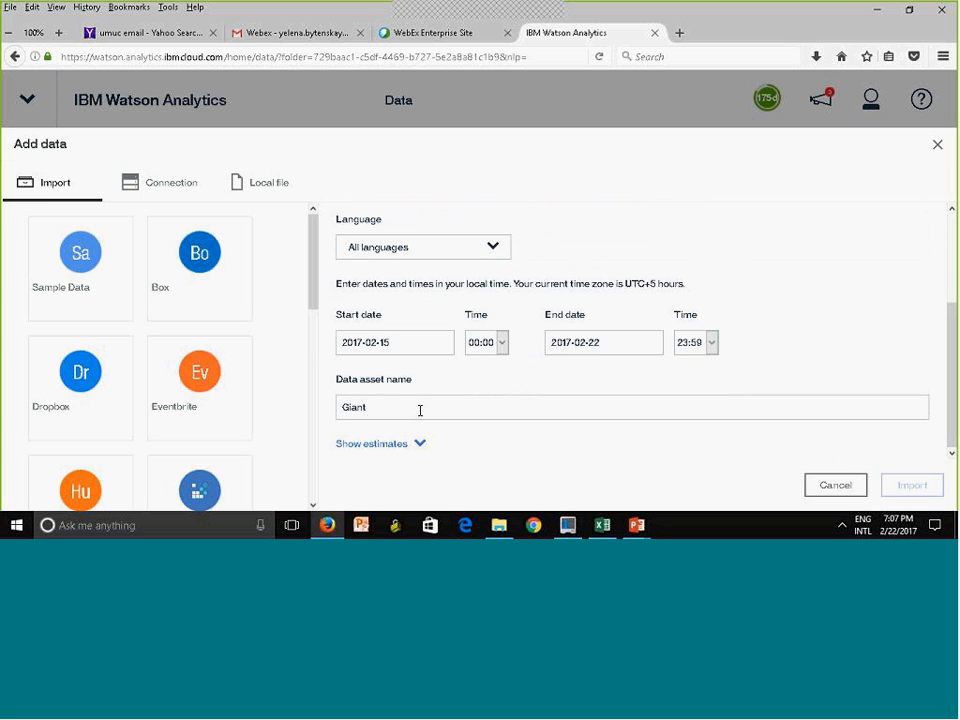
click(371, 449)
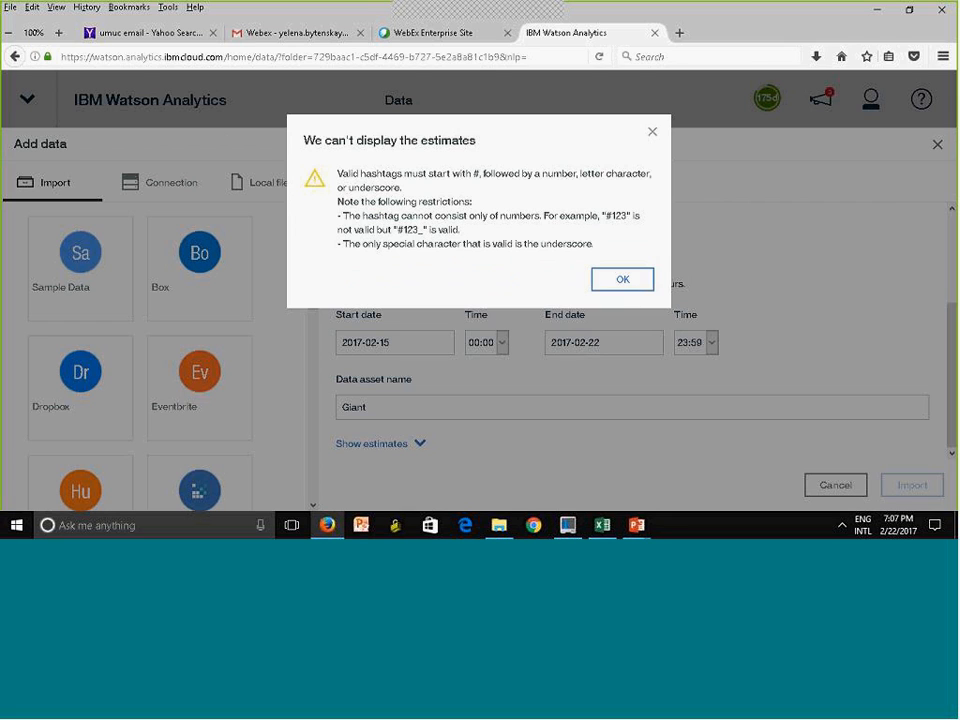
click(634, 281)
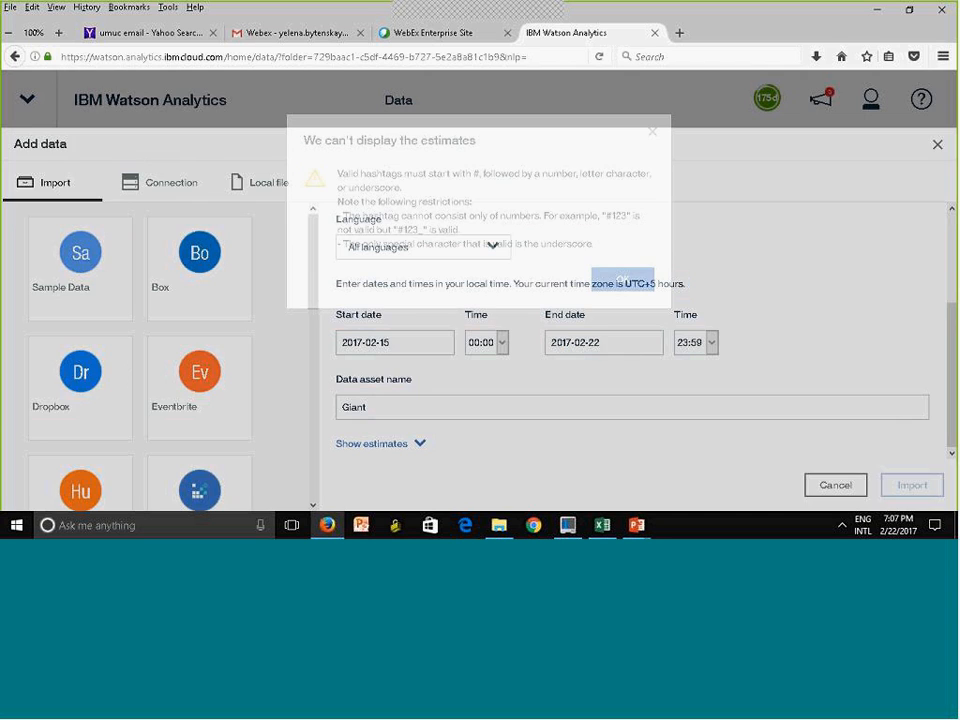
Correct the hashtag to #Giant and, after showing the estimates, import the Twitter data
scroll(953, 293, up, 3)
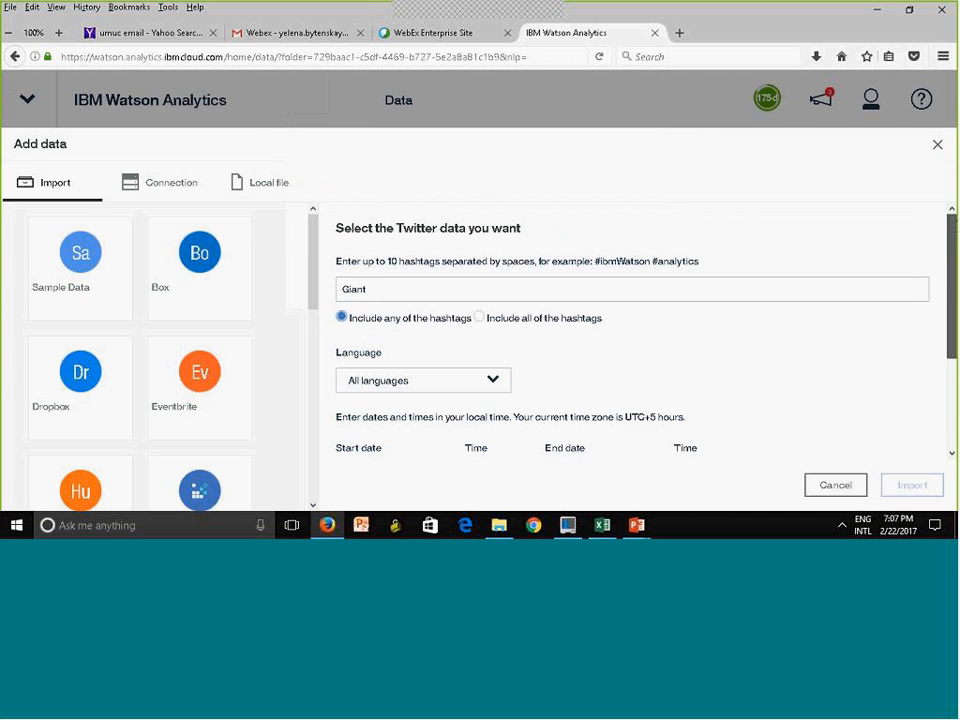
click(346, 289)
text(#)
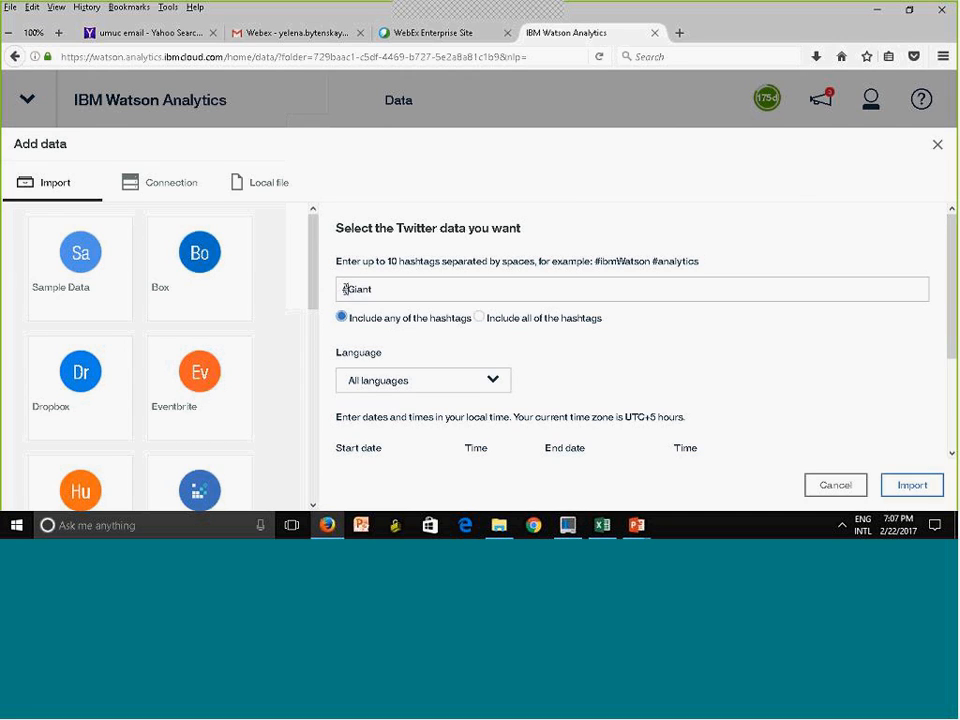
drag(953, 318, 954, 405)
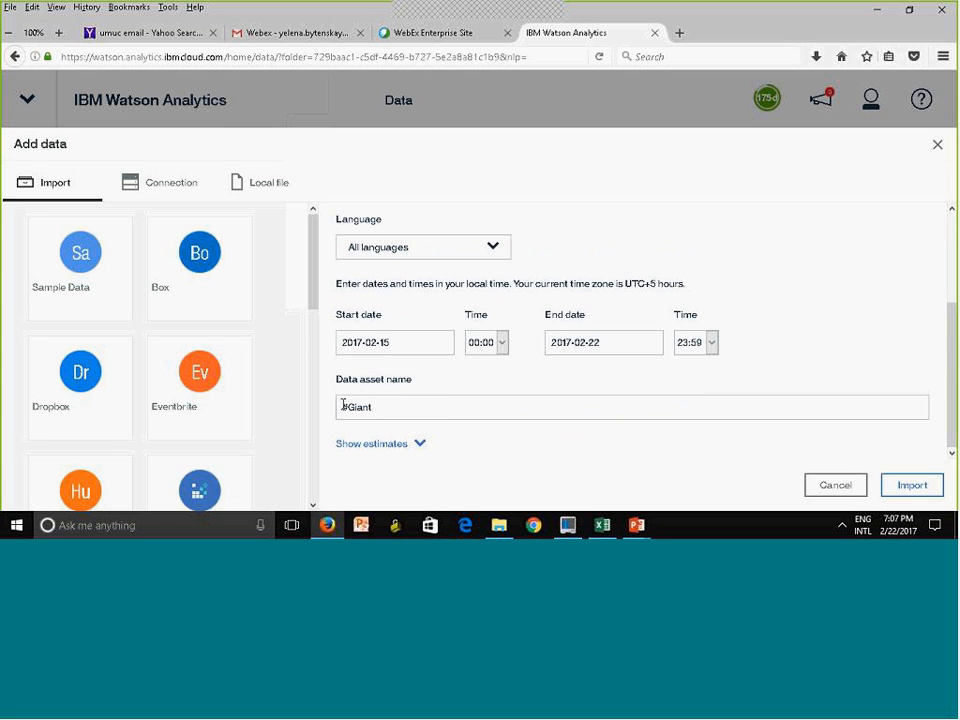
click(362, 444)
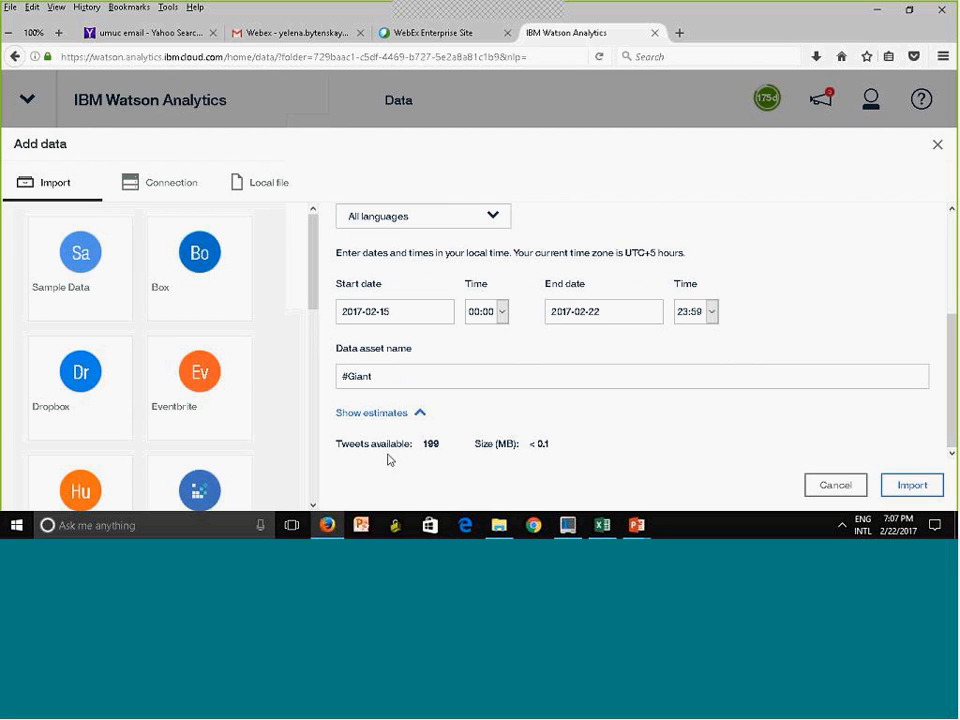
click(920, 492)
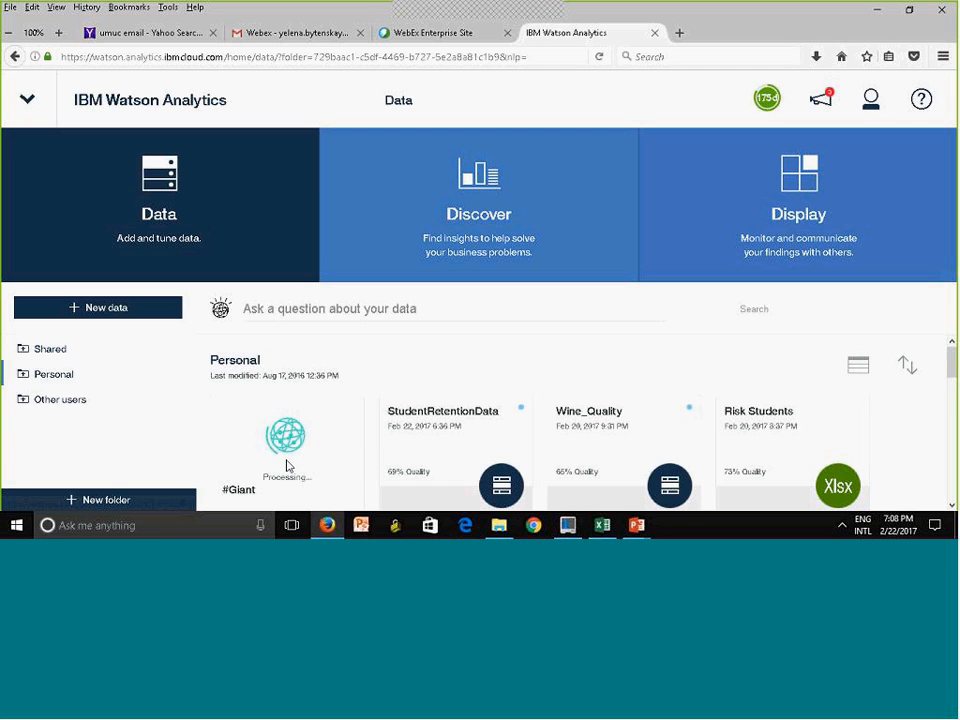
Start adding data from the dashDB connection and select the SNOWDEN_LINKS table in the DASH102337 schema
click(99, 310)
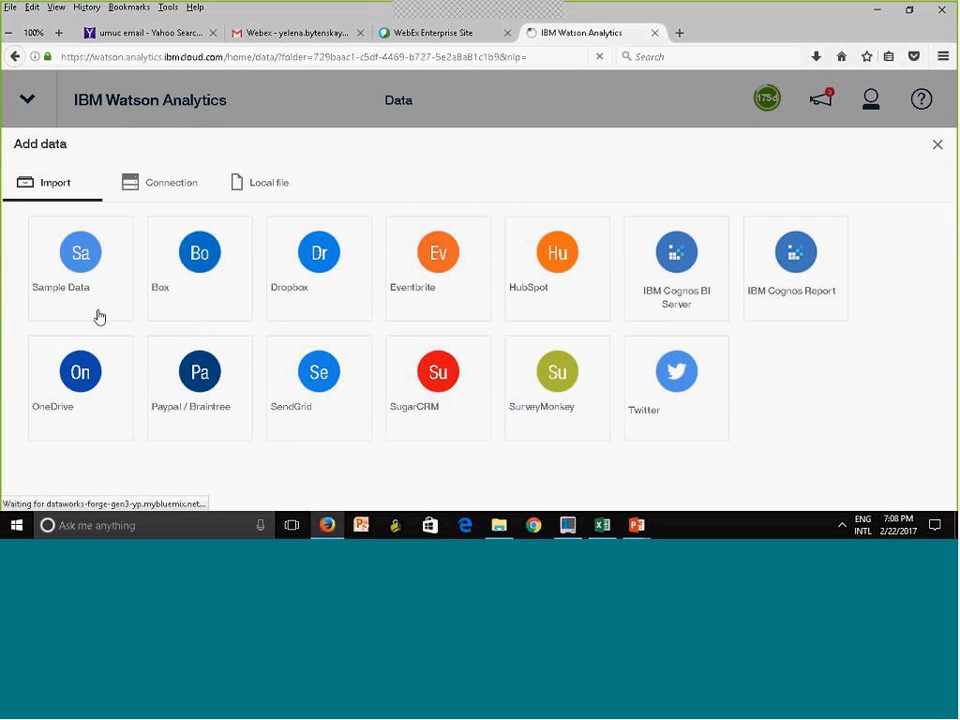
click(167, 183)
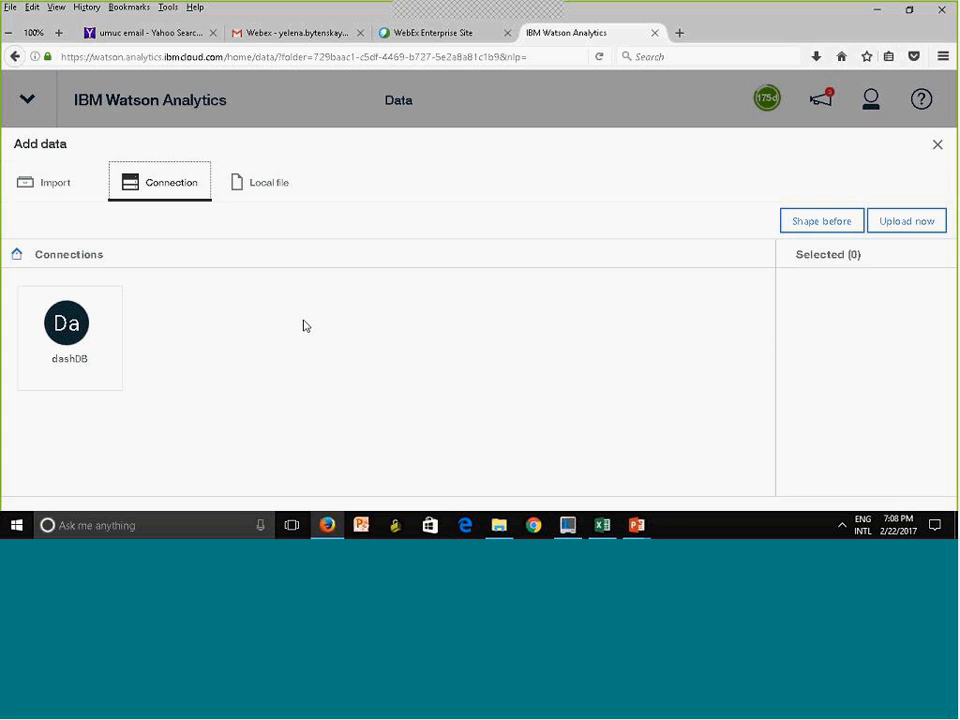
click(55, 336)
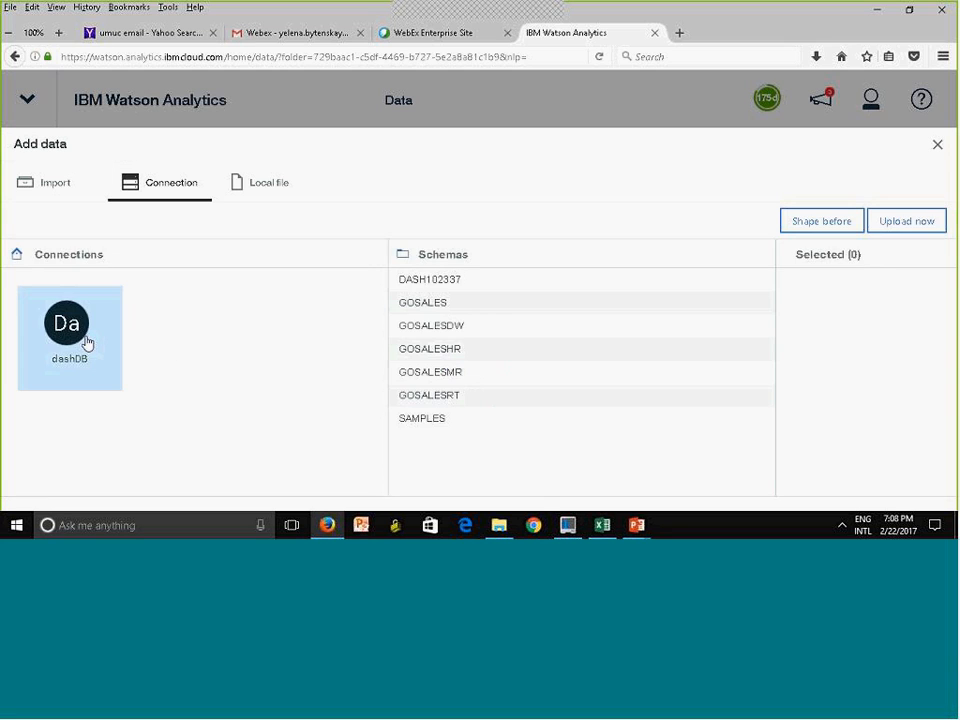
click(429, 283)
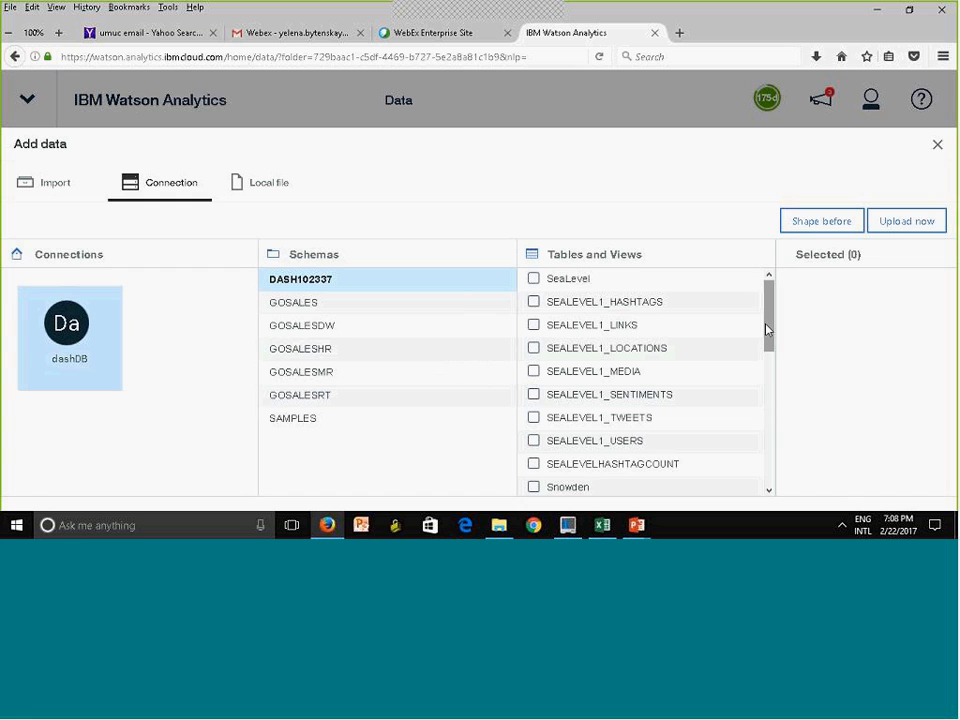
drag(767, 330, 764, 381)
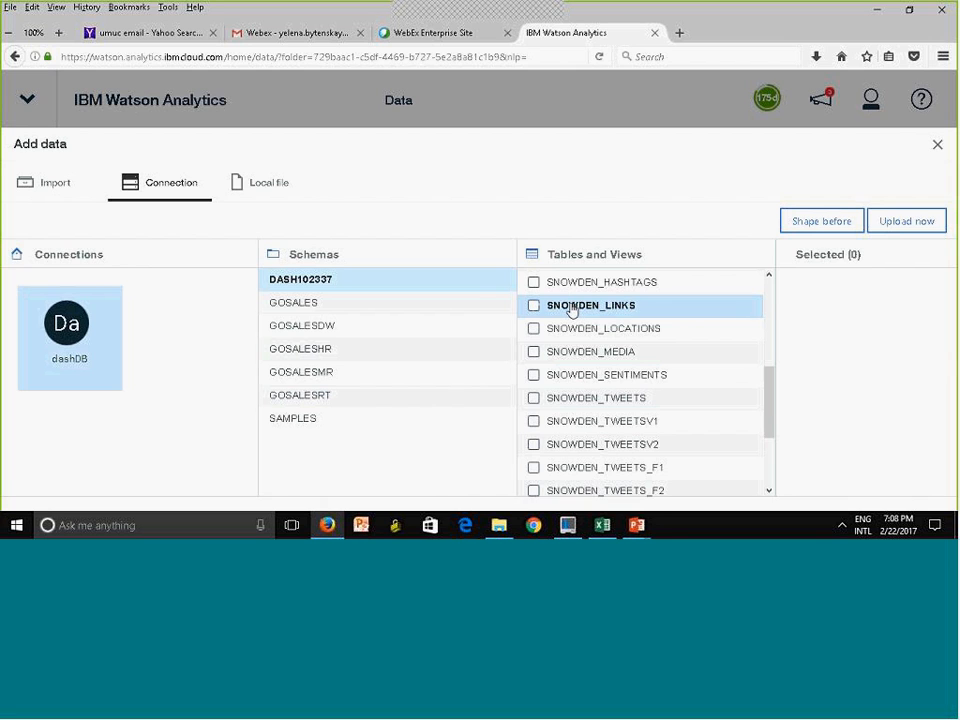
click(572, 310)
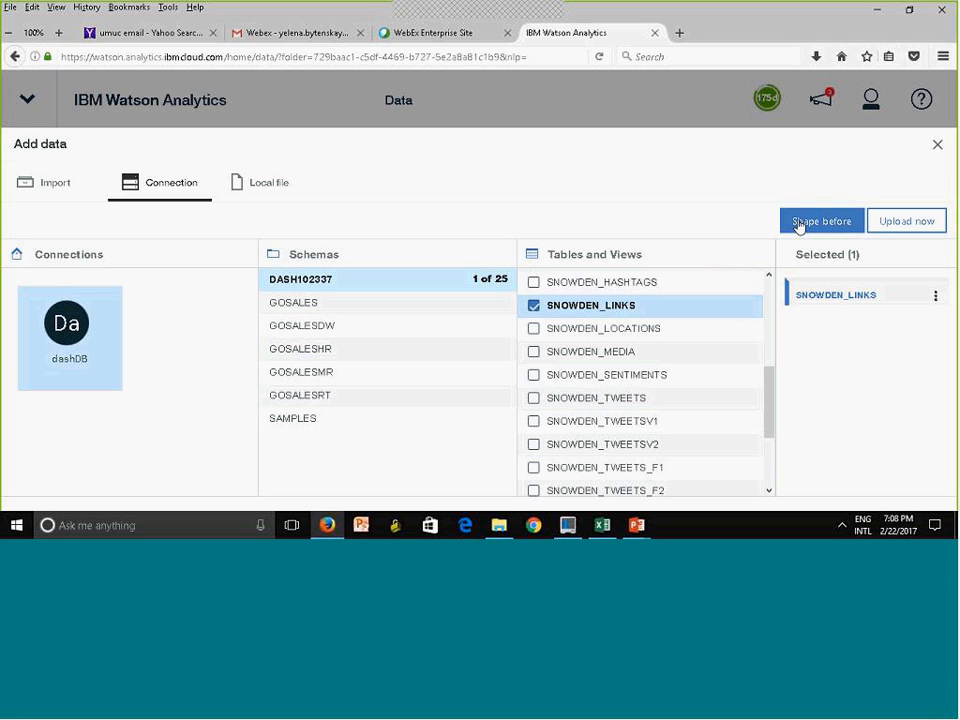
click(532, 305)
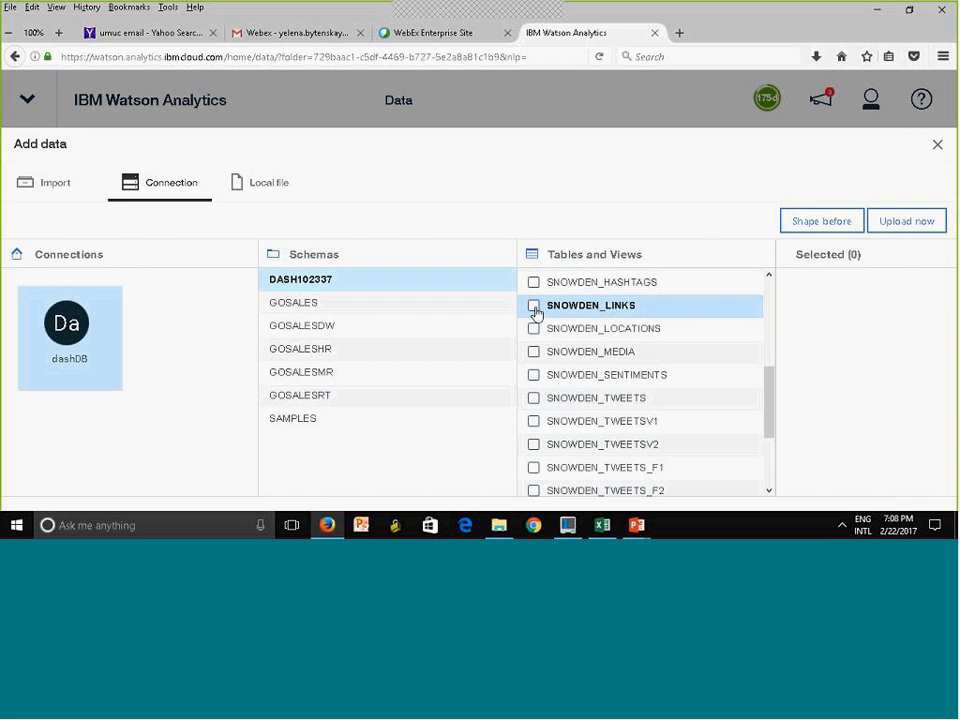
click(535, 310)
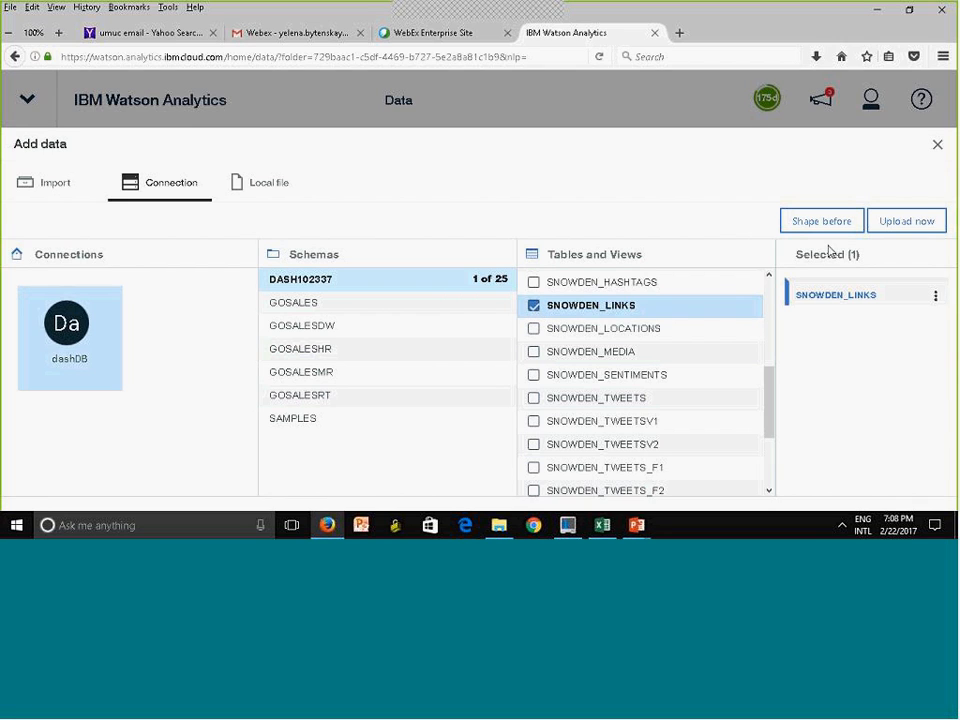
Upload the selected SNOWDEN_LINKS table immediately as a data set named FromDashDB
click(905, 225)
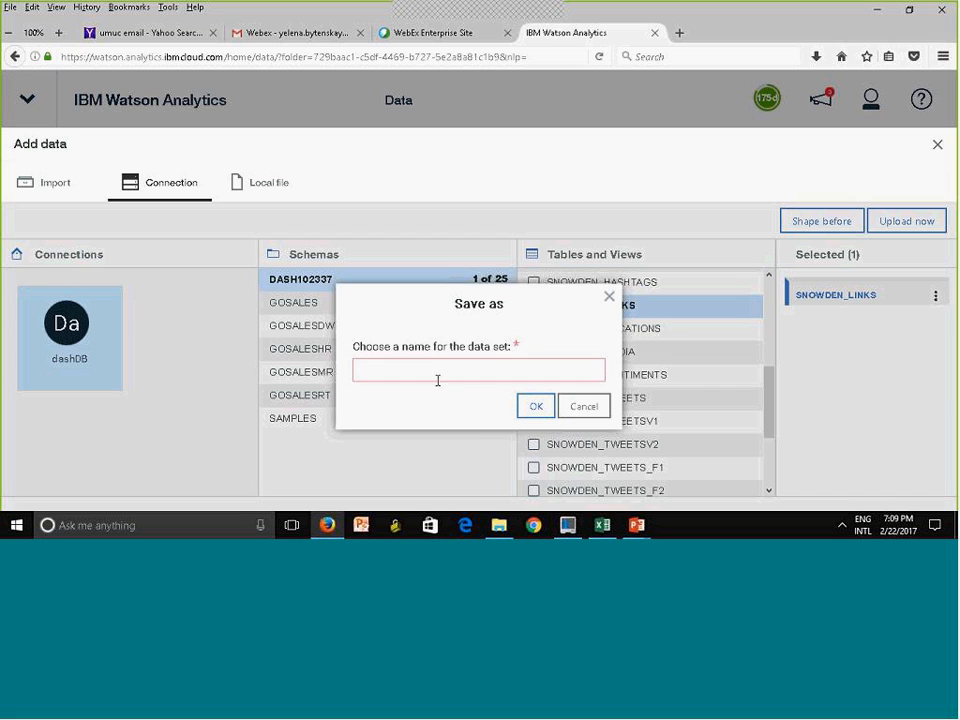
click(430, 372)
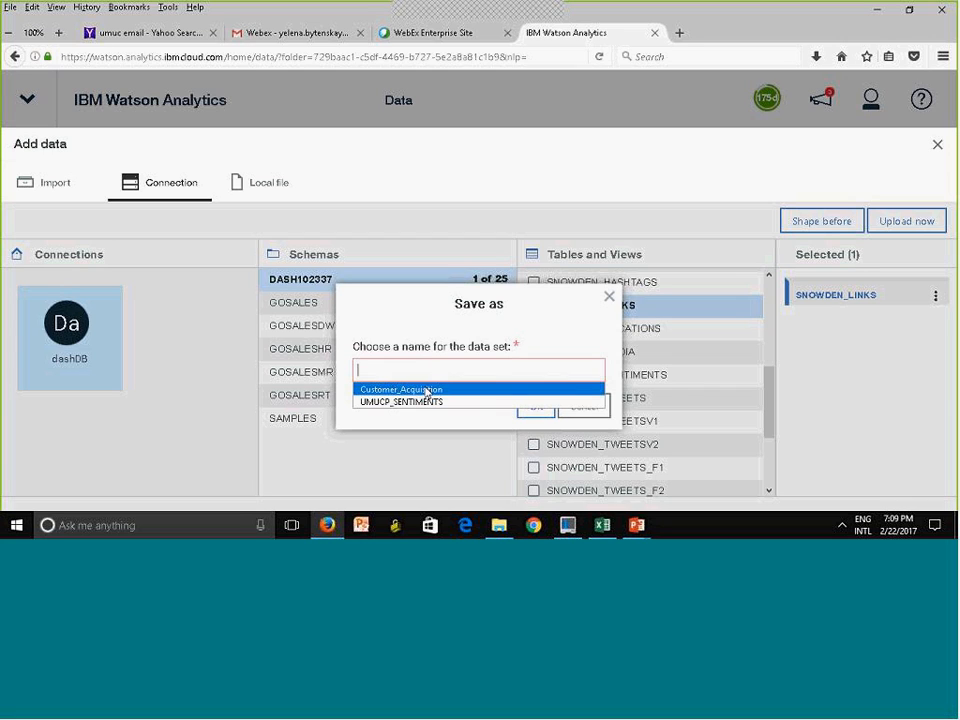
click(420, 368)
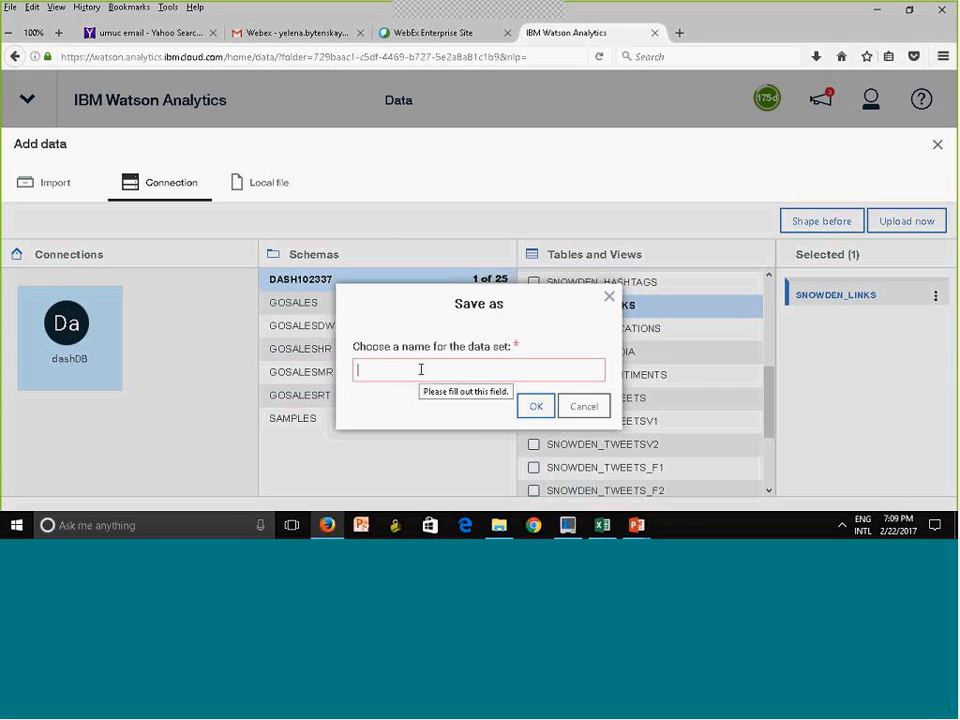
text(FromDash)
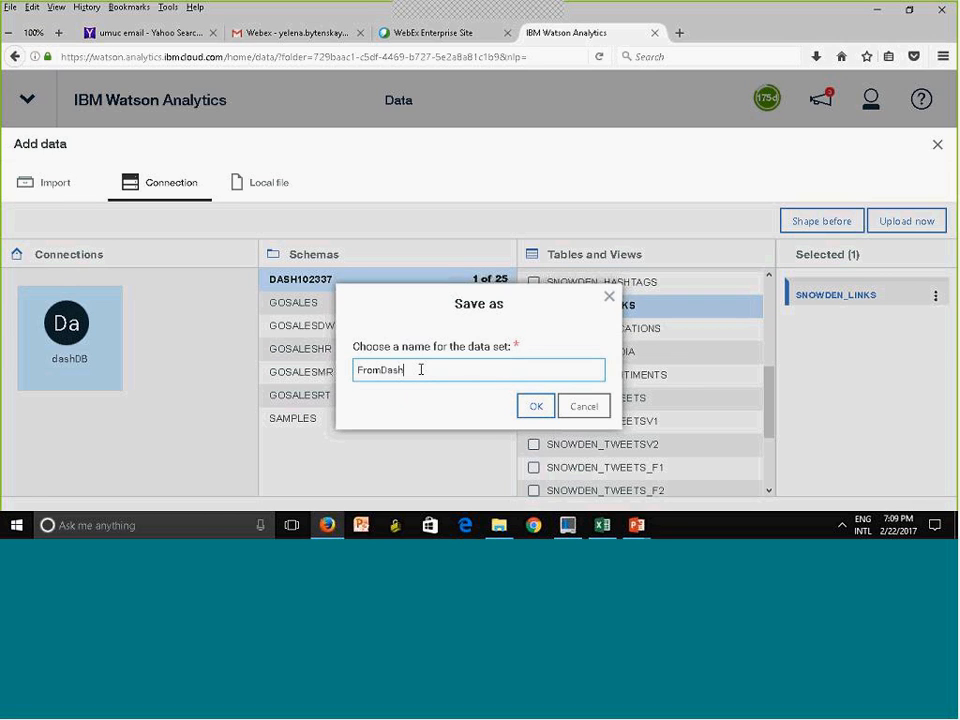
text(DB)
click(535, 408)
click(535, 409)
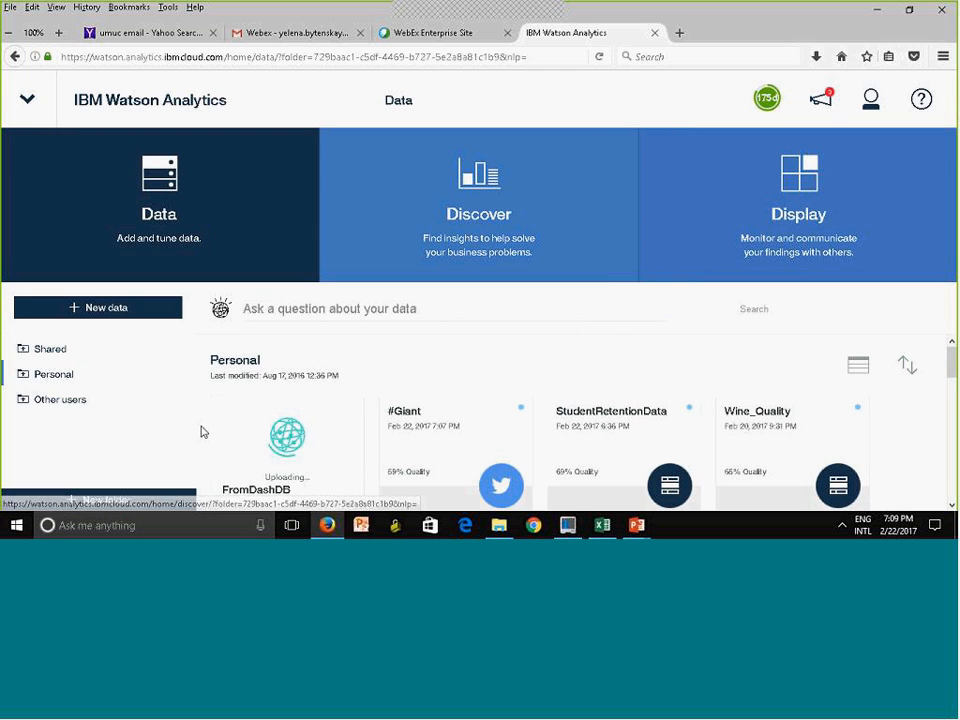
Open the imported #Giant Twitter data set for refining
scroll(950, 378, down, 3)
scroll(952, 378, down, 2)
scroll(952, 378, up, 6)
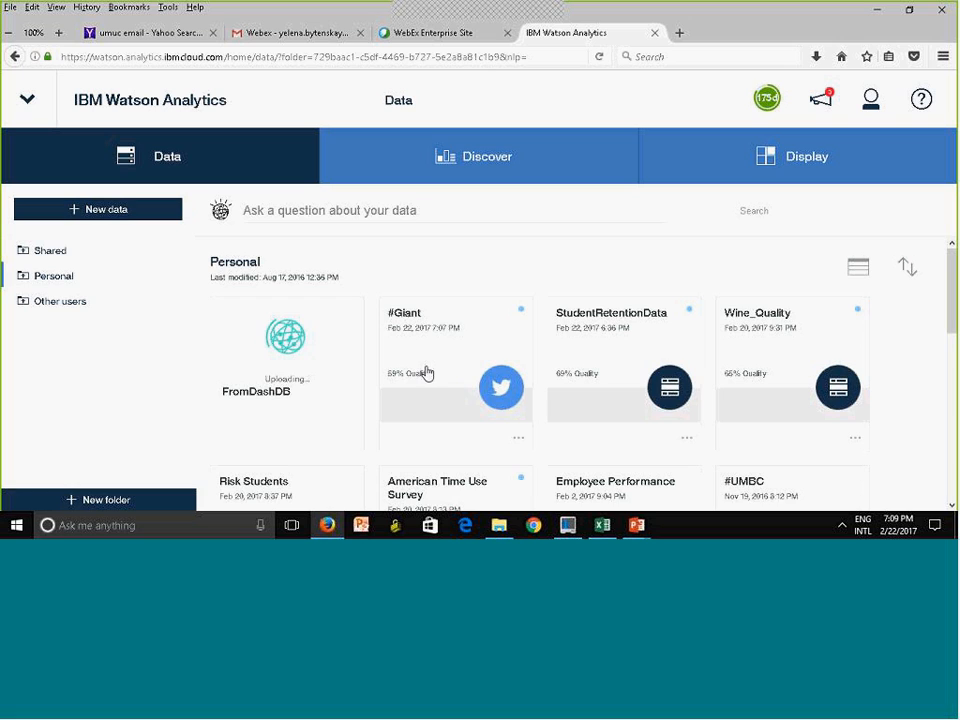
click(516, 438)
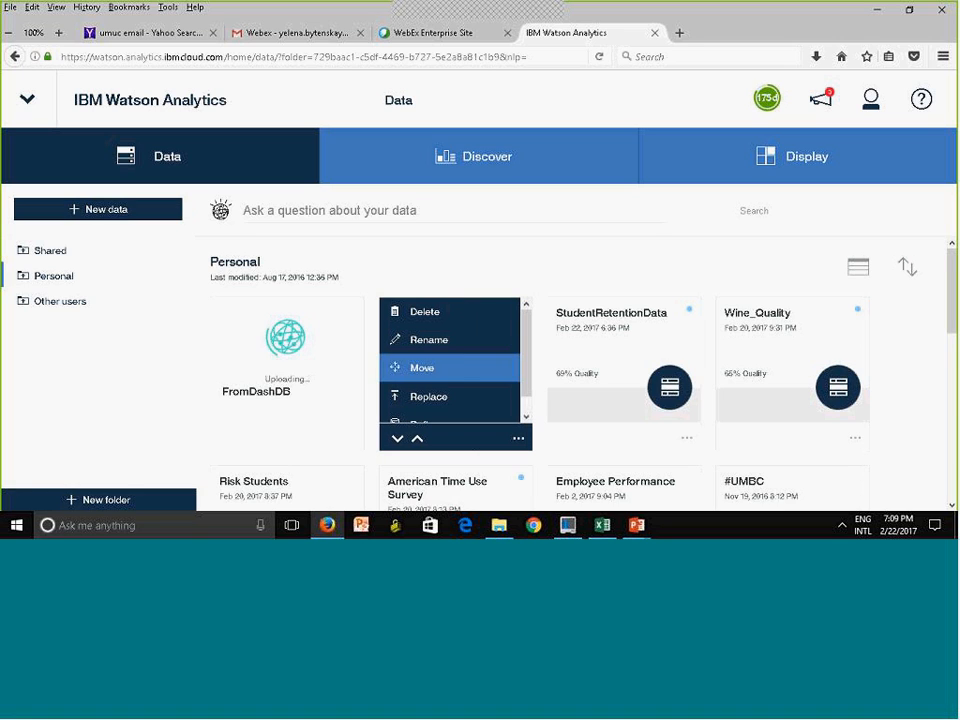
drag(528, 377, 528, 398)
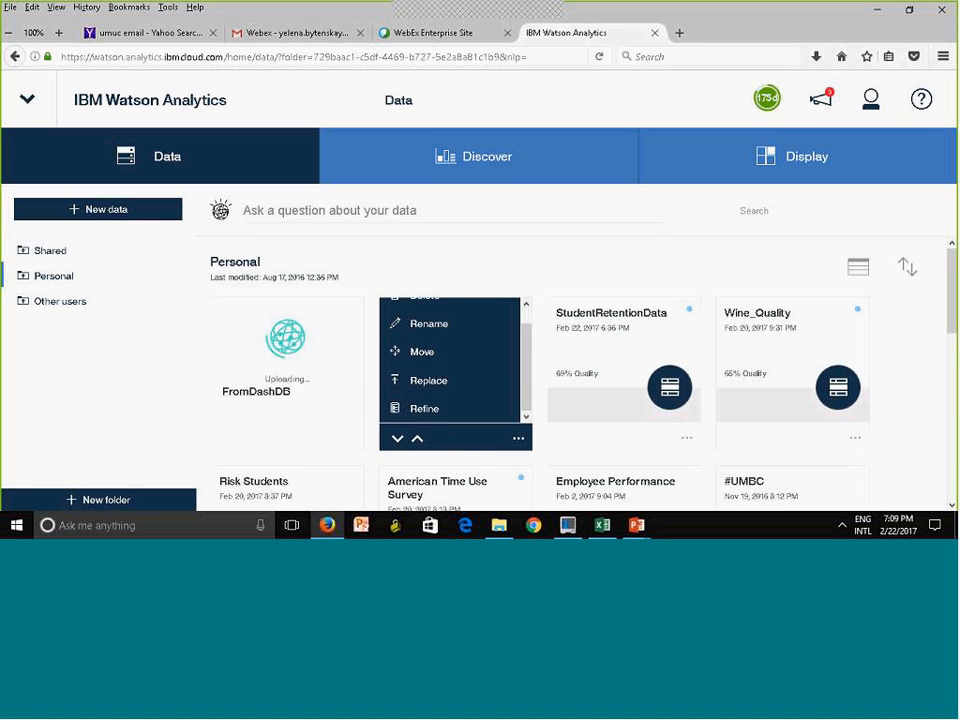
click(456, 414)
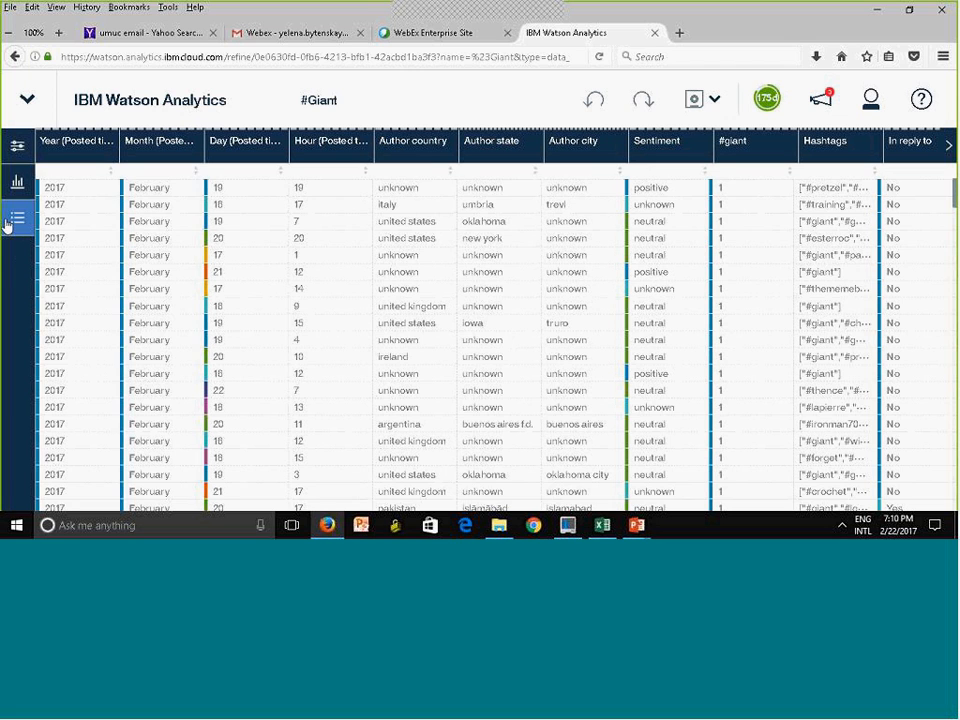
Create a hierarchy named Location with the levels Author country and Author state
click(17, 147)
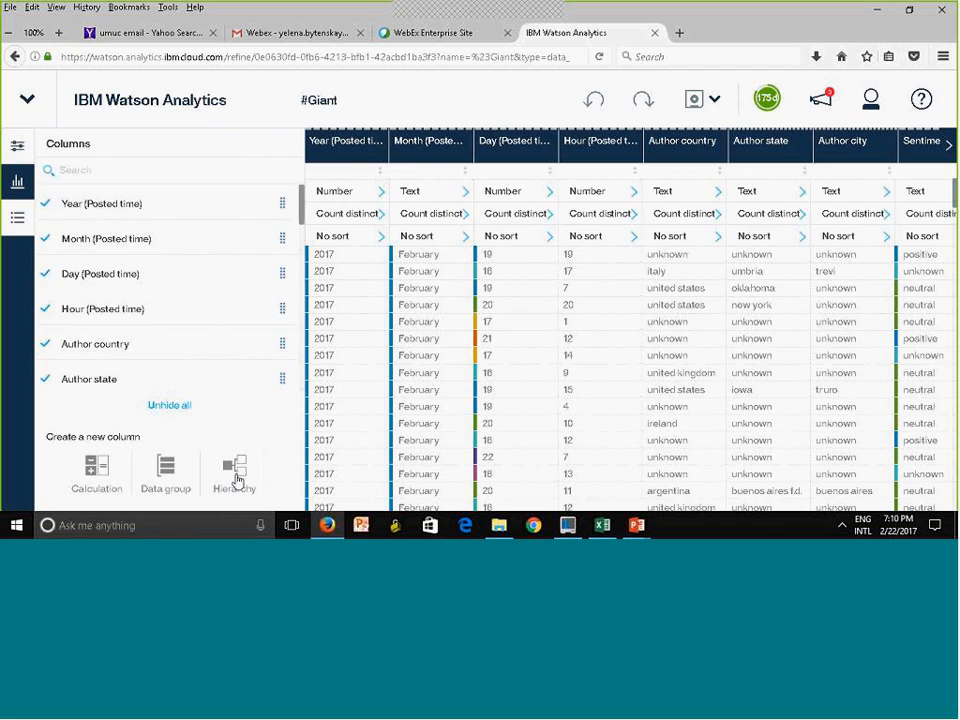
click(235, 472)
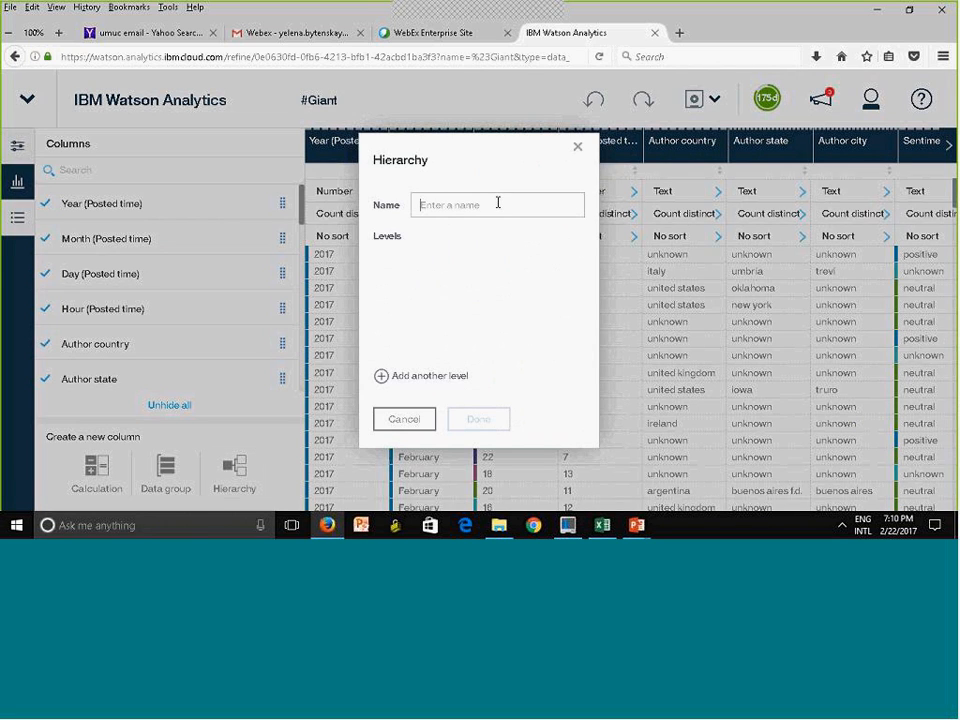
text(Location)
click(381, 377)
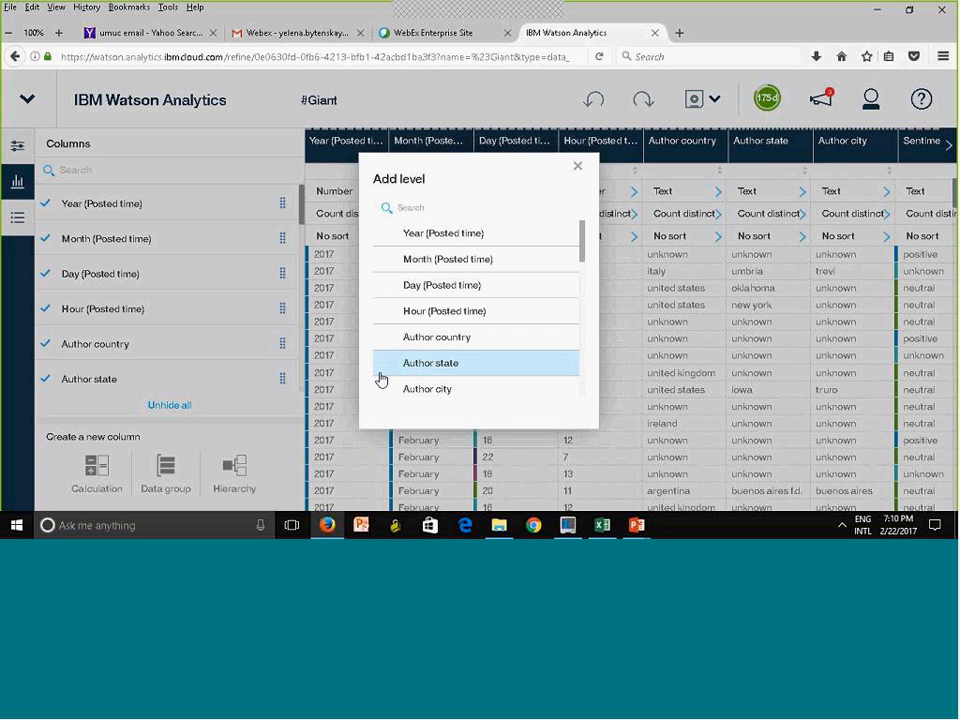
drag(583, 257, 584, 269)
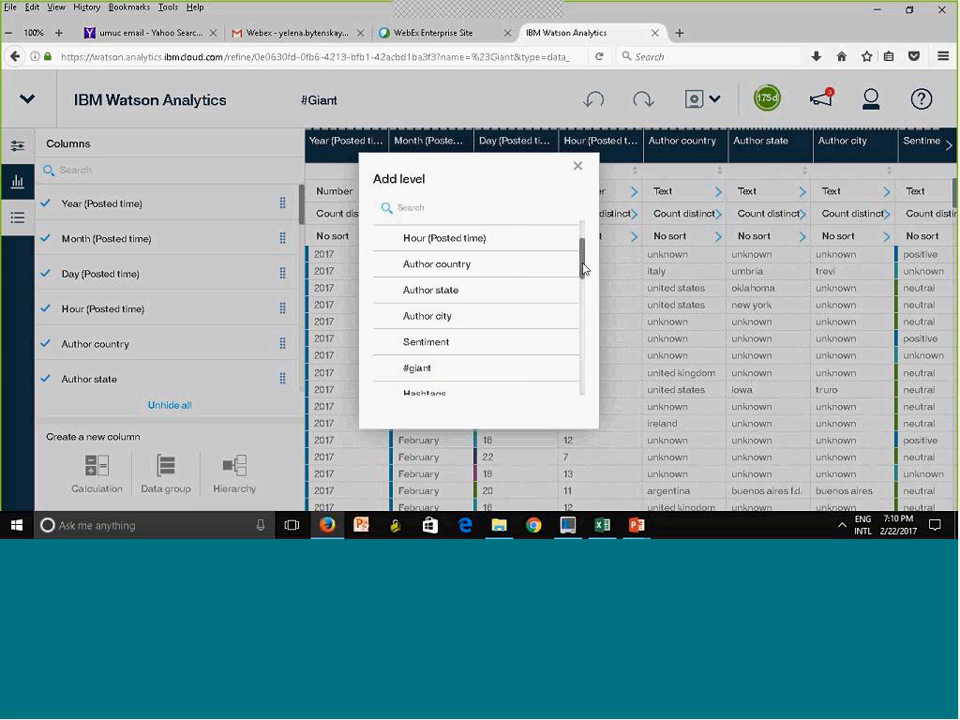
click(473, 268)
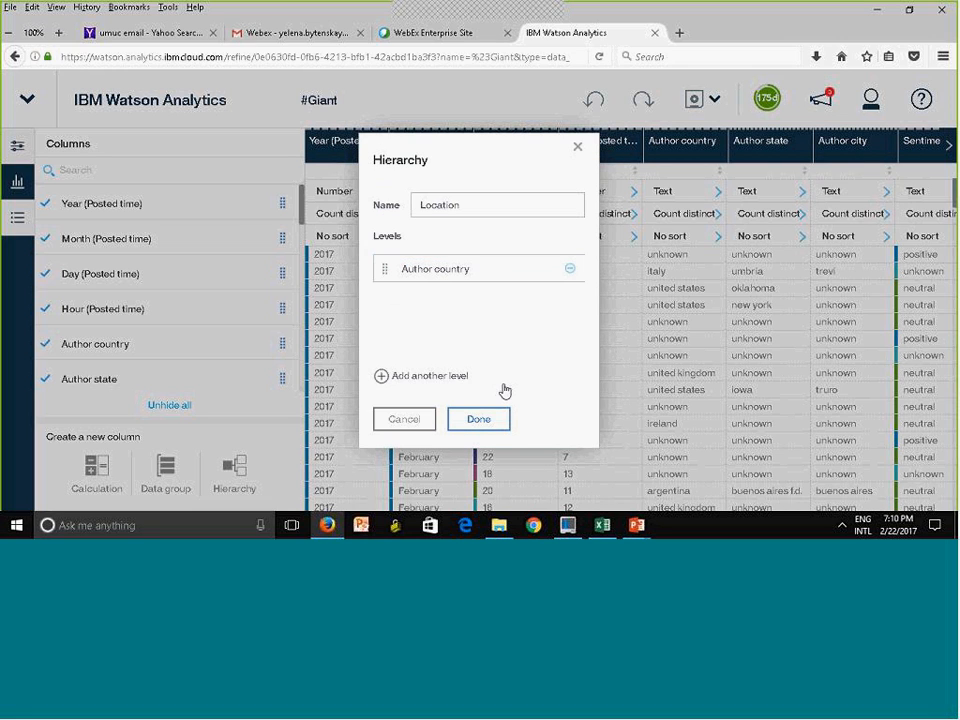
click(386, 378)
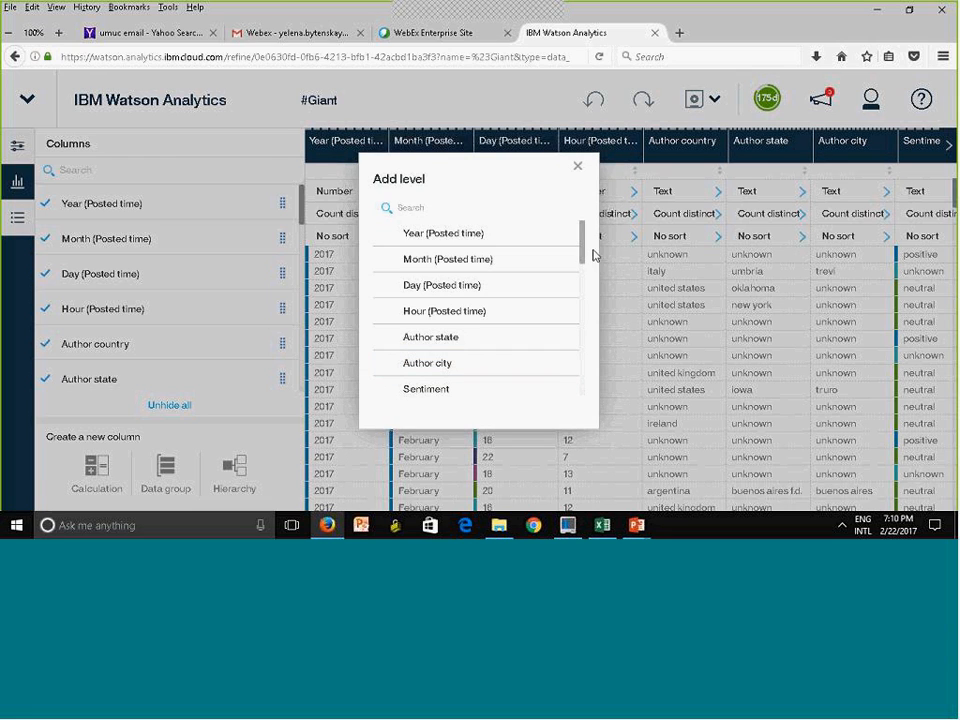
click(454, 338)
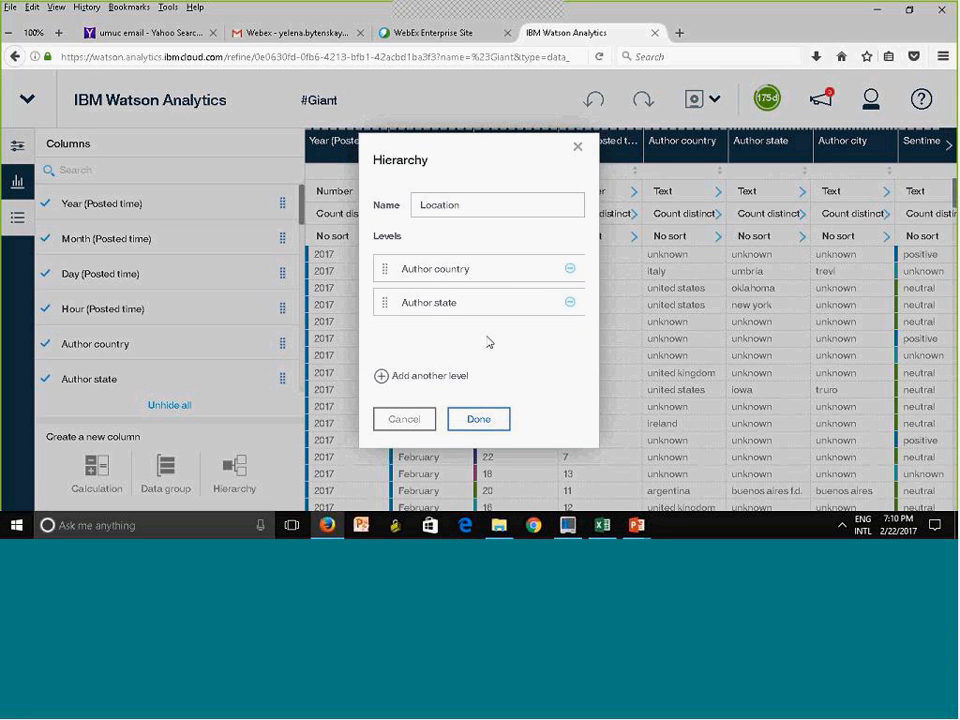
click(499, 421)
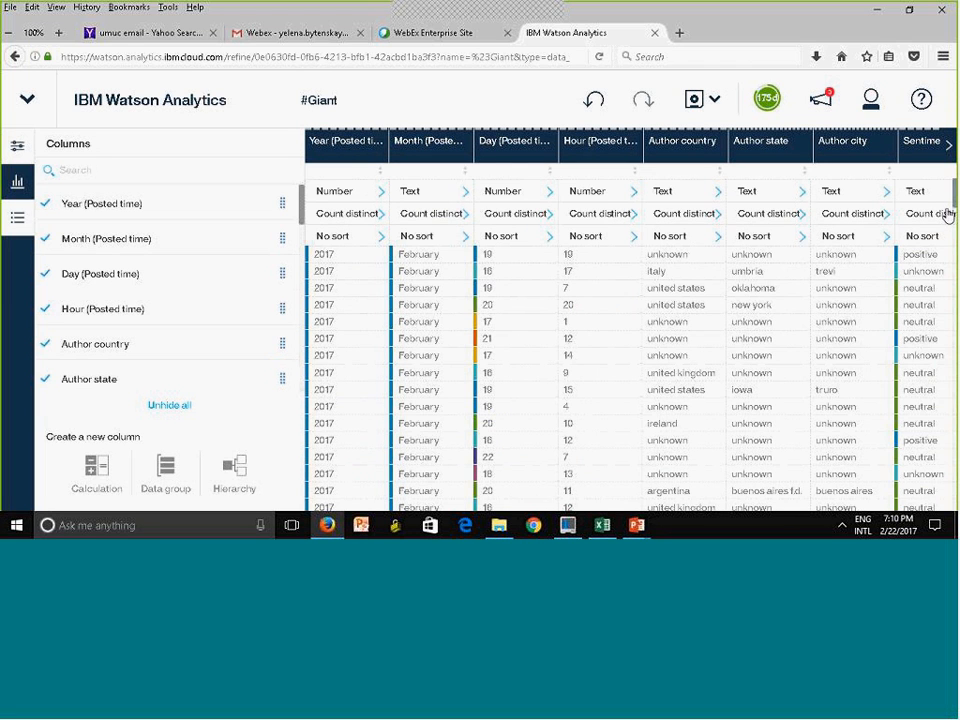
Check the new Location column at the end of the table and save the refined #Giant data set
click(12, 147)
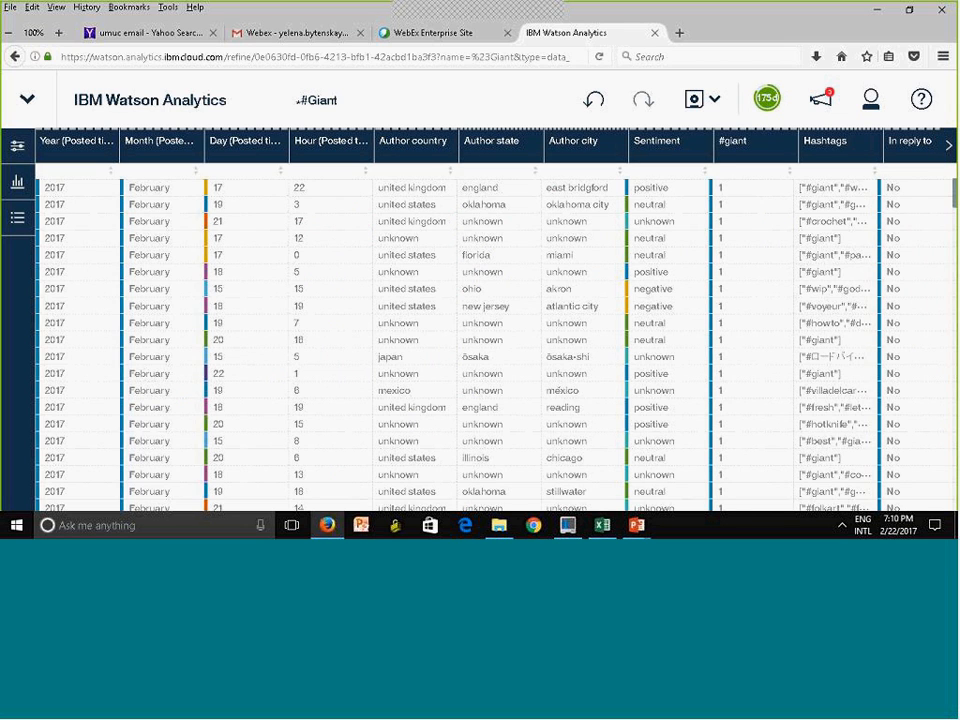
click(947, 150)
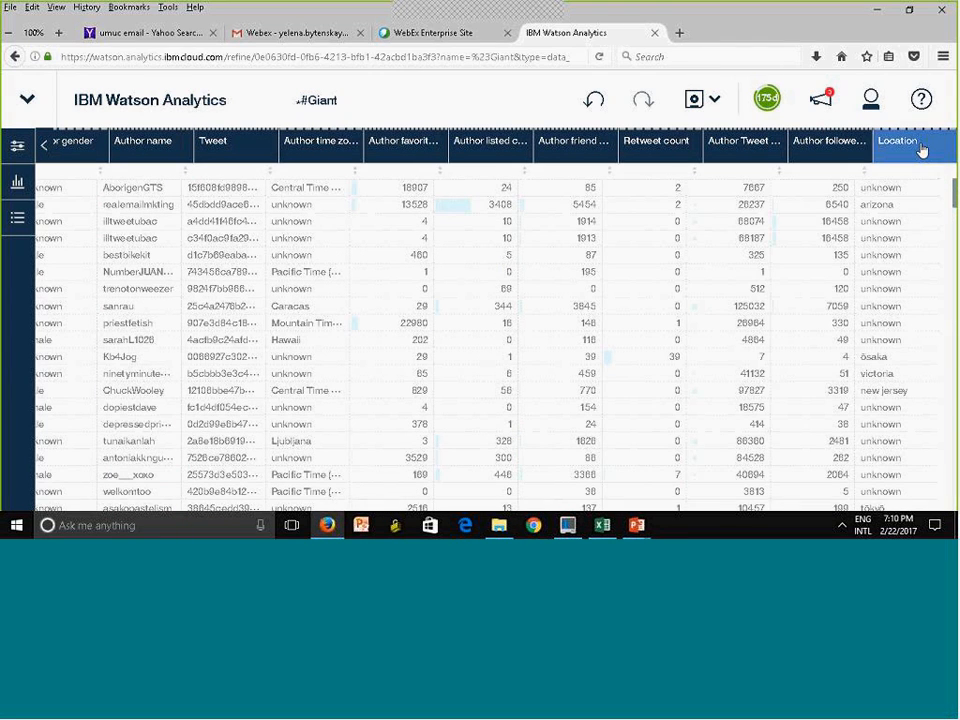
scroll(913, 229, down, 10)
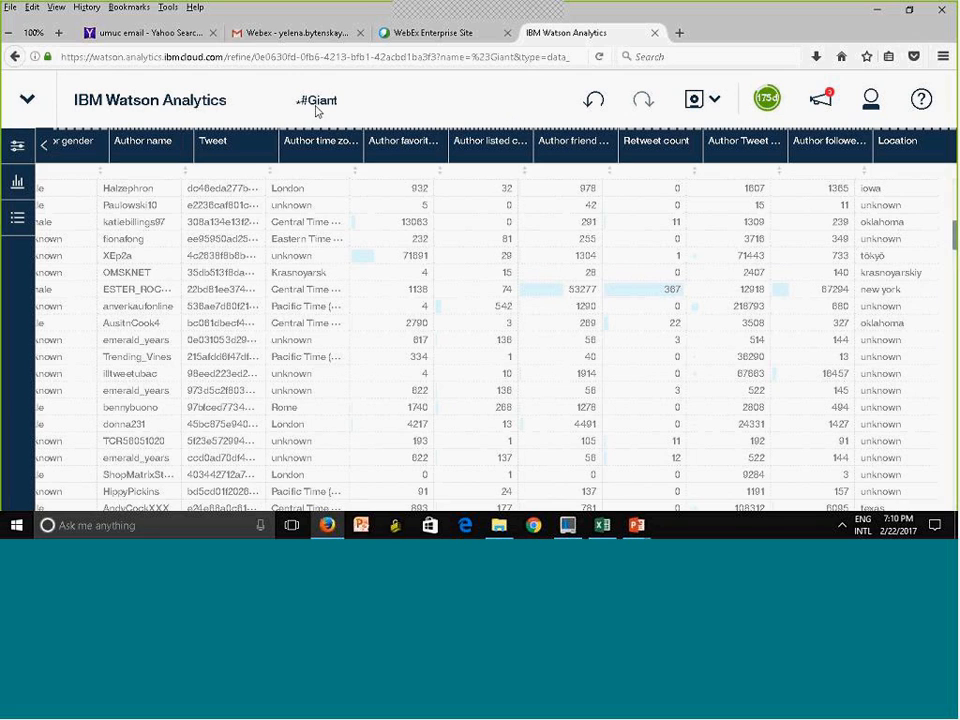
click(696, 103)
Return to the Data home page and create a #Giant discovery showing the number of Author name by Author country
click(19, 98)
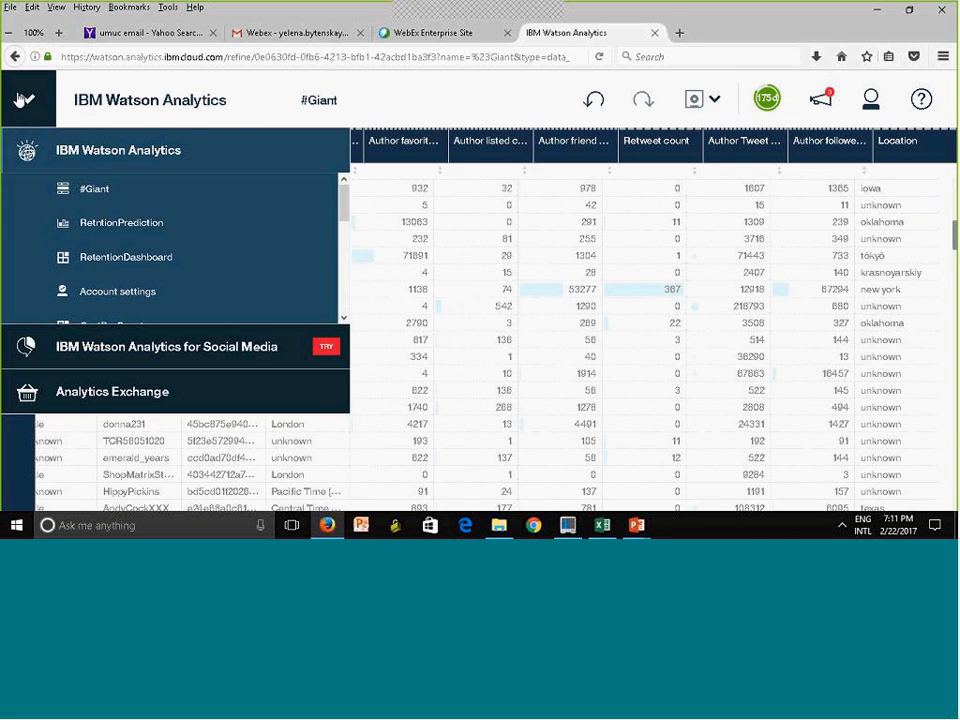
click(112, 151)
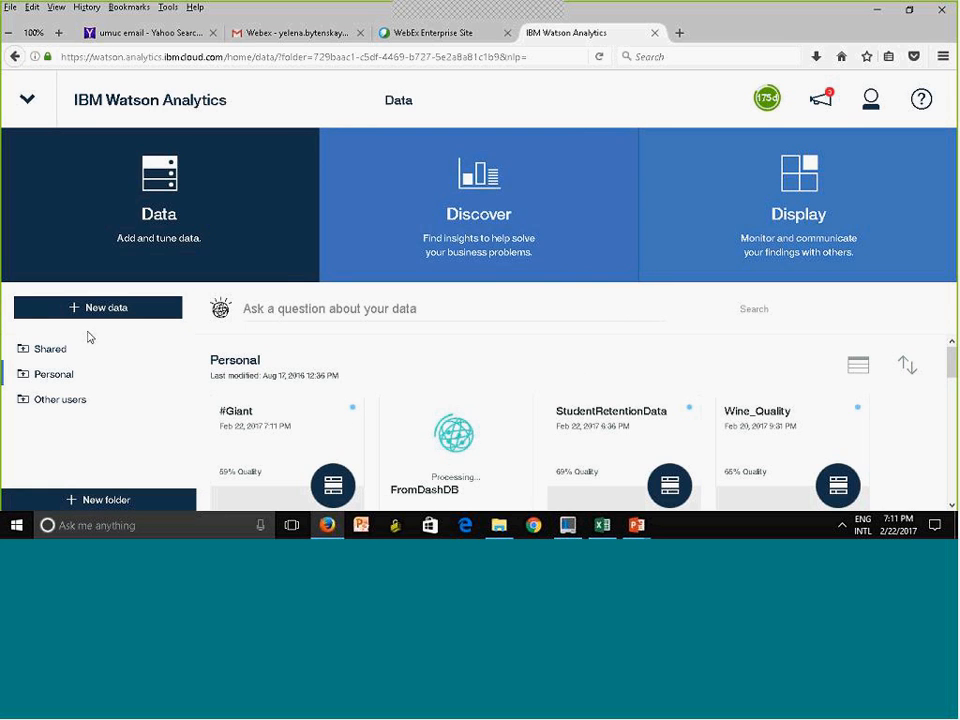
click(456, 210)
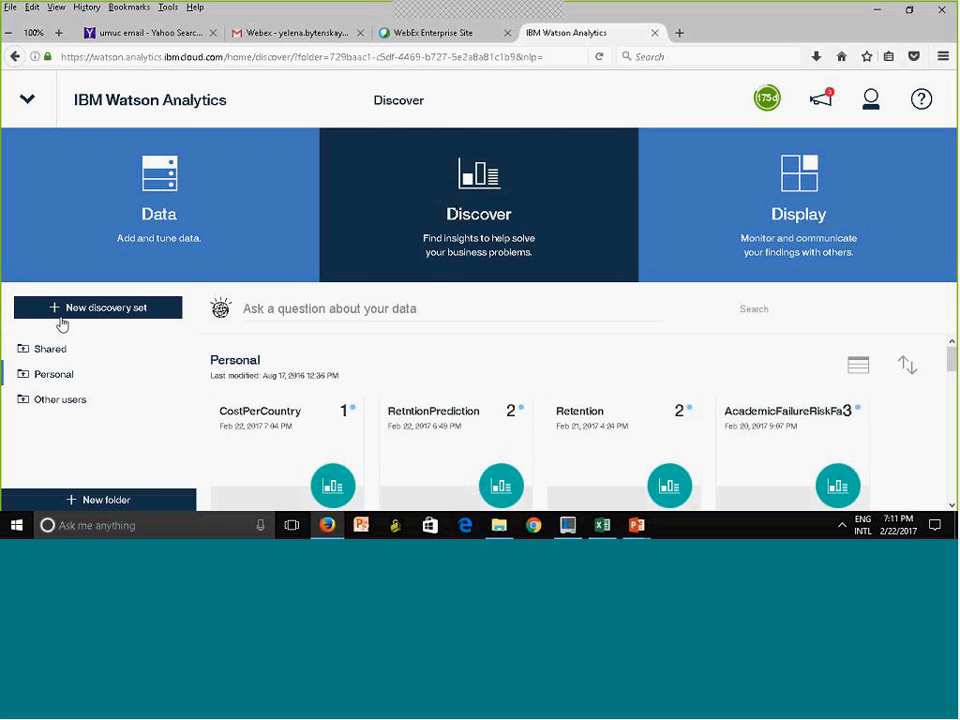
click(94, 223)
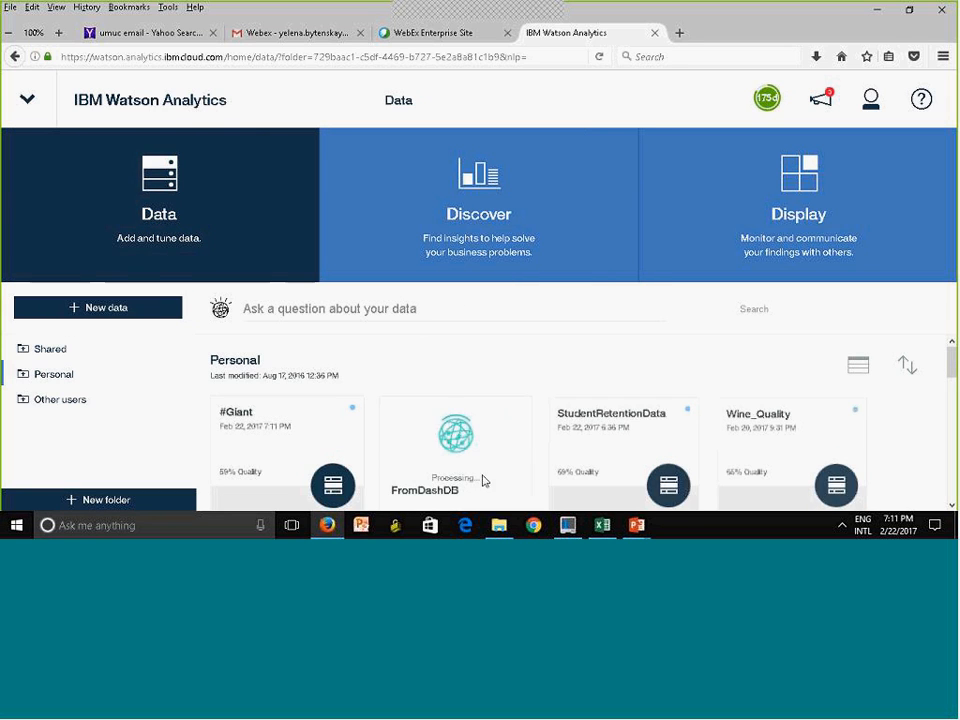
click(269, 444)
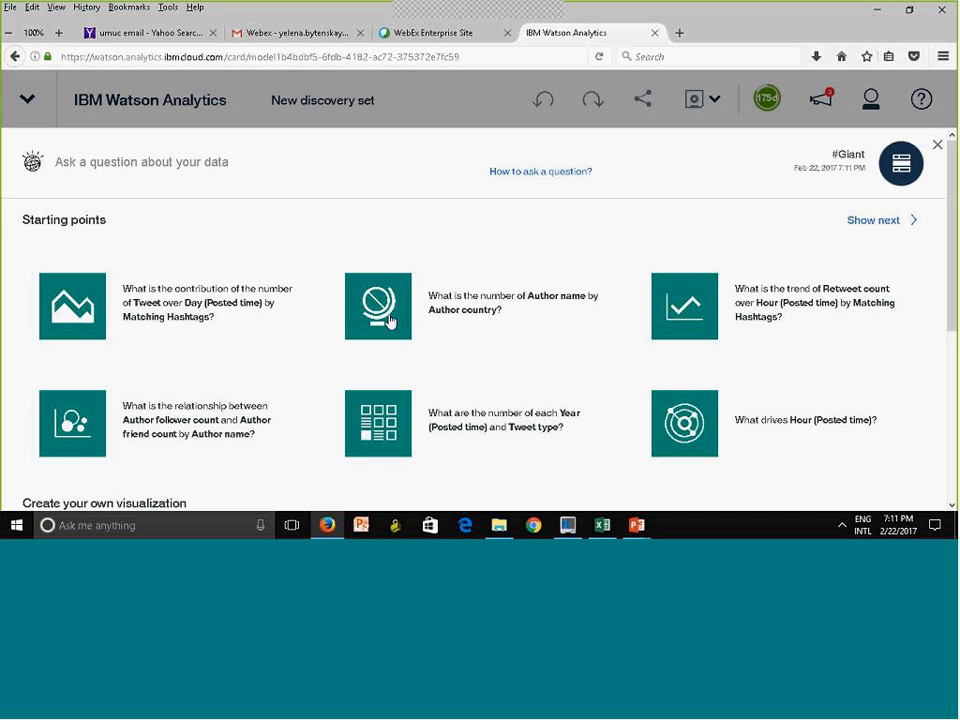
click(477, 302)
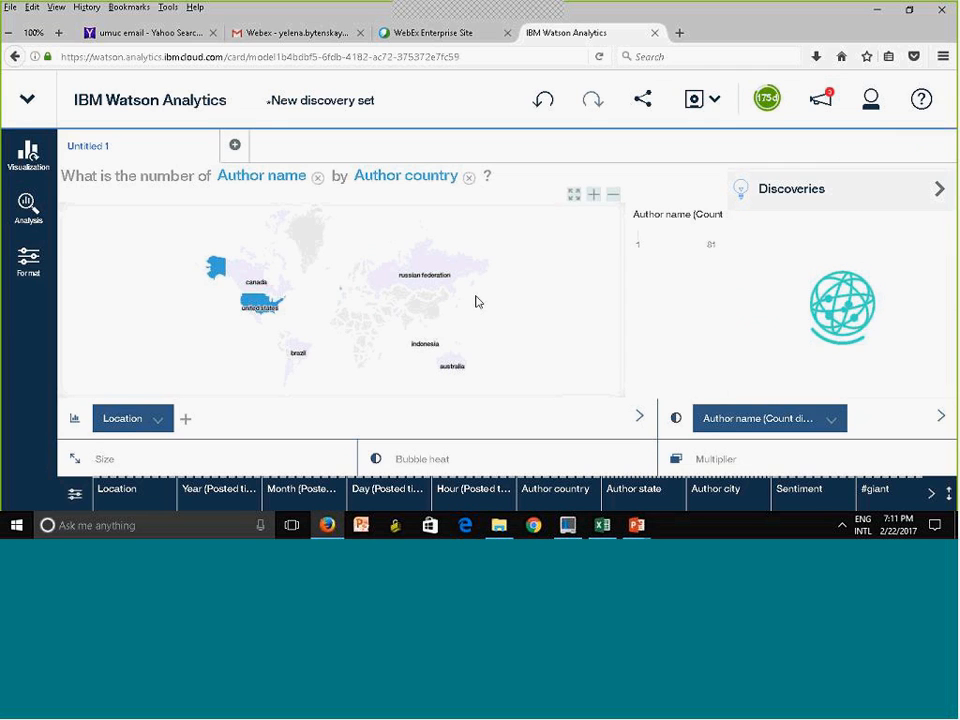
Drill down from the United States on the country map to the Author state level
click(256, 308)
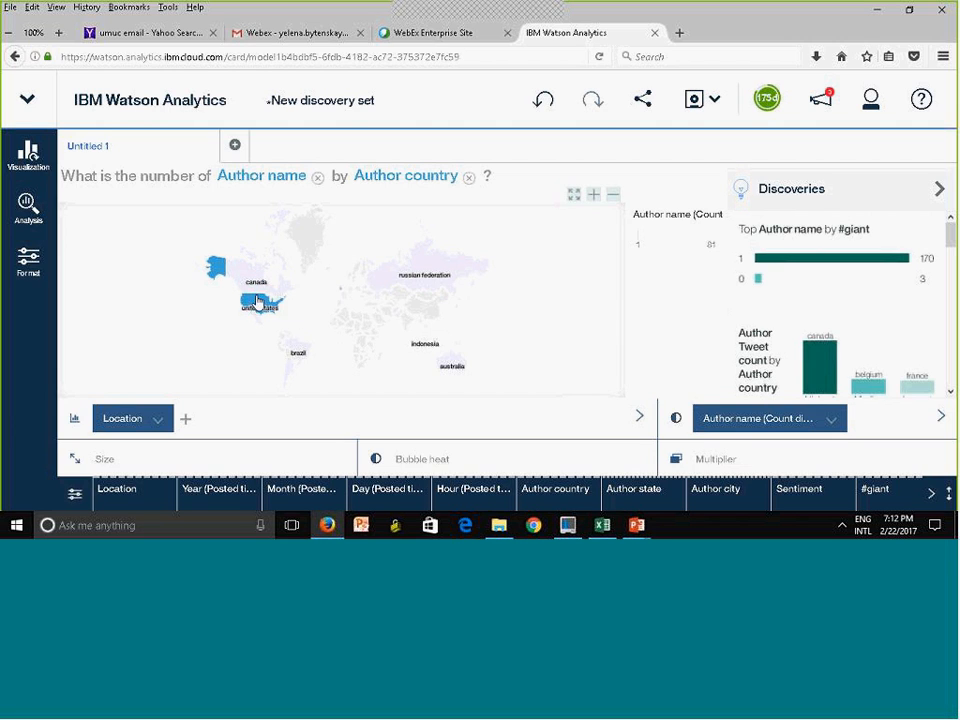
mouse_move(258, 303)
click(592, 196)
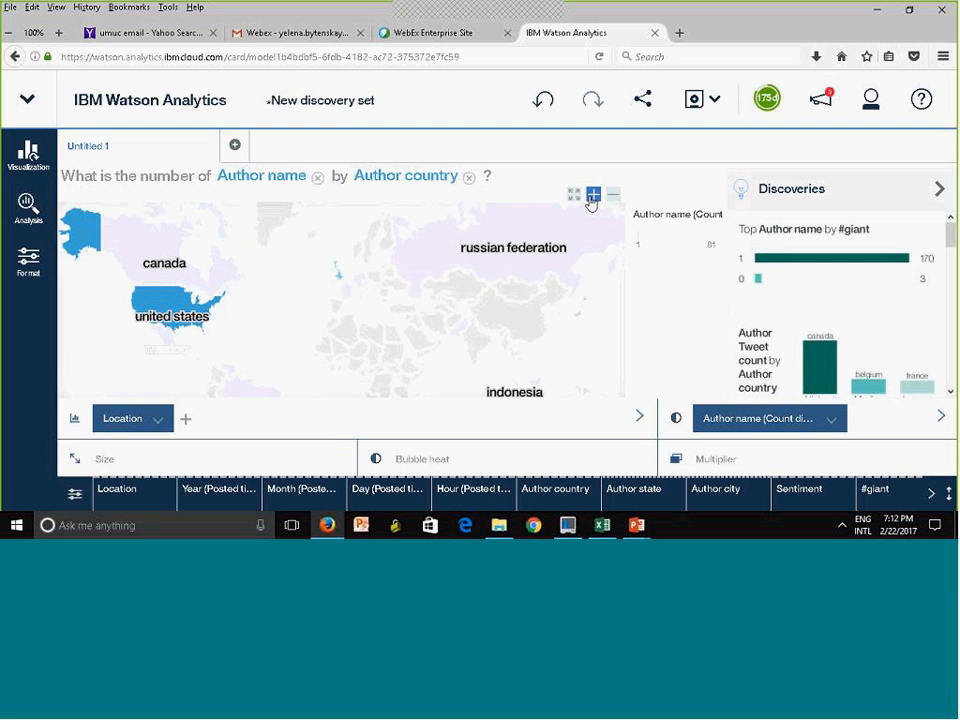
click(592, 200)
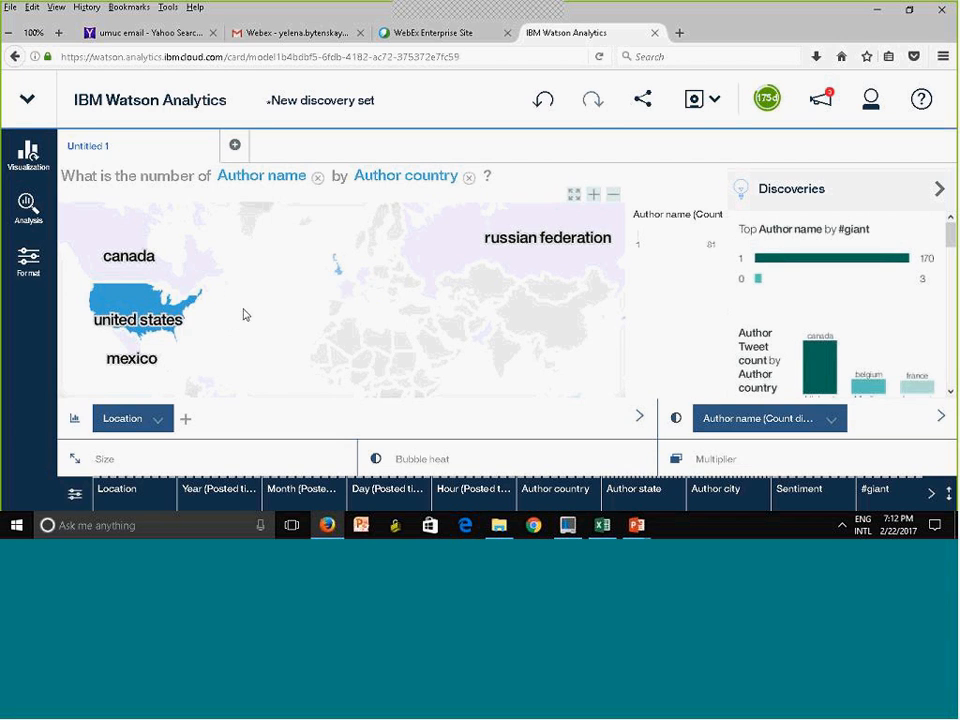
click(151, 311)
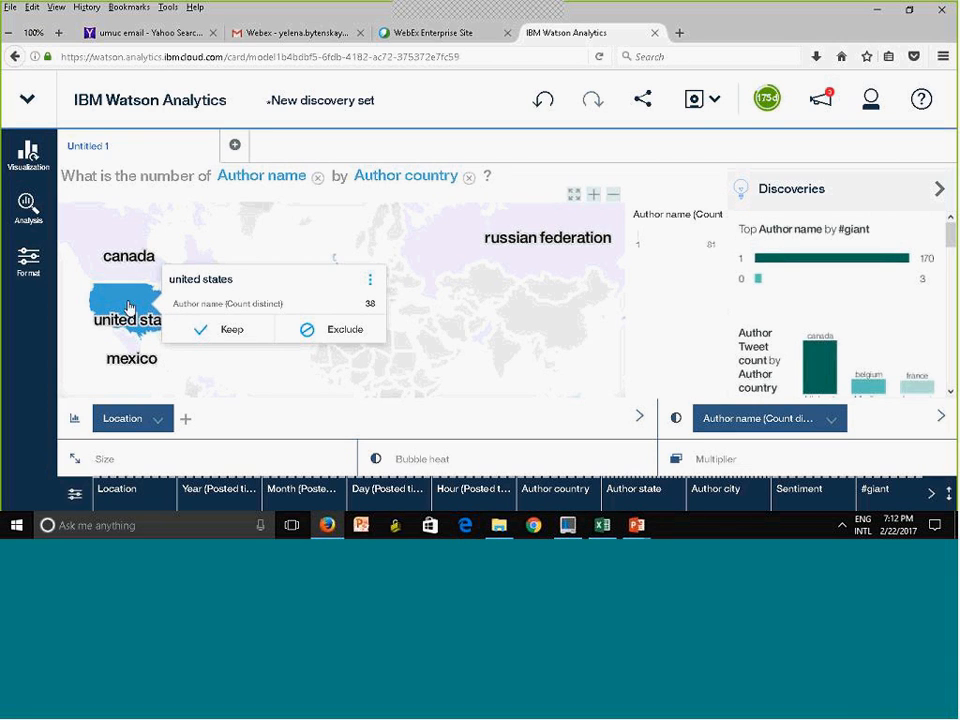
click(370, 282)
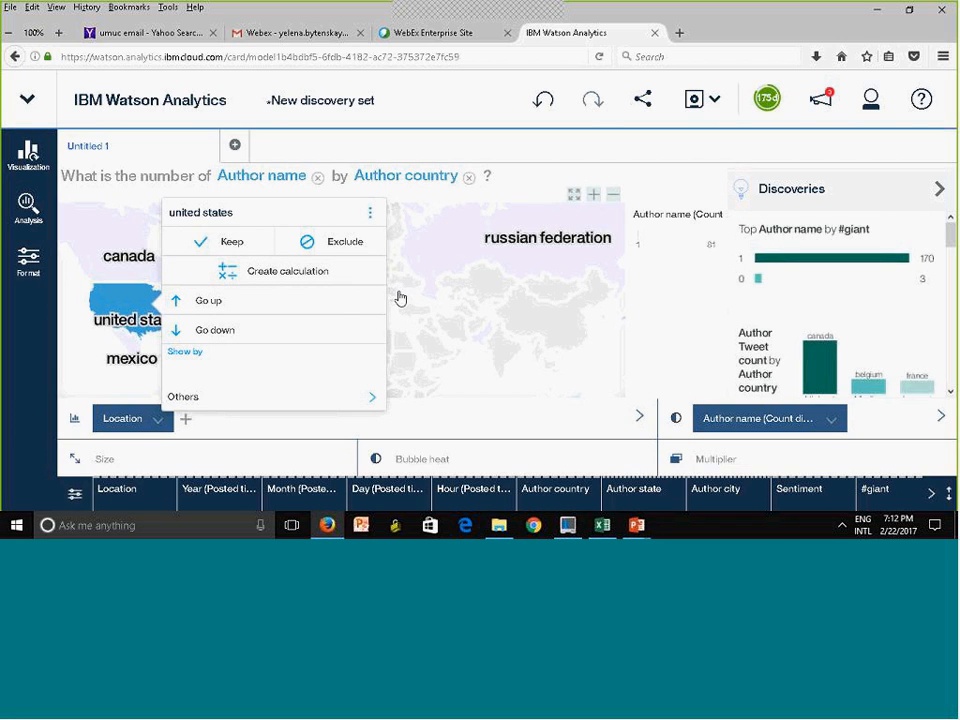
click(182, 334)
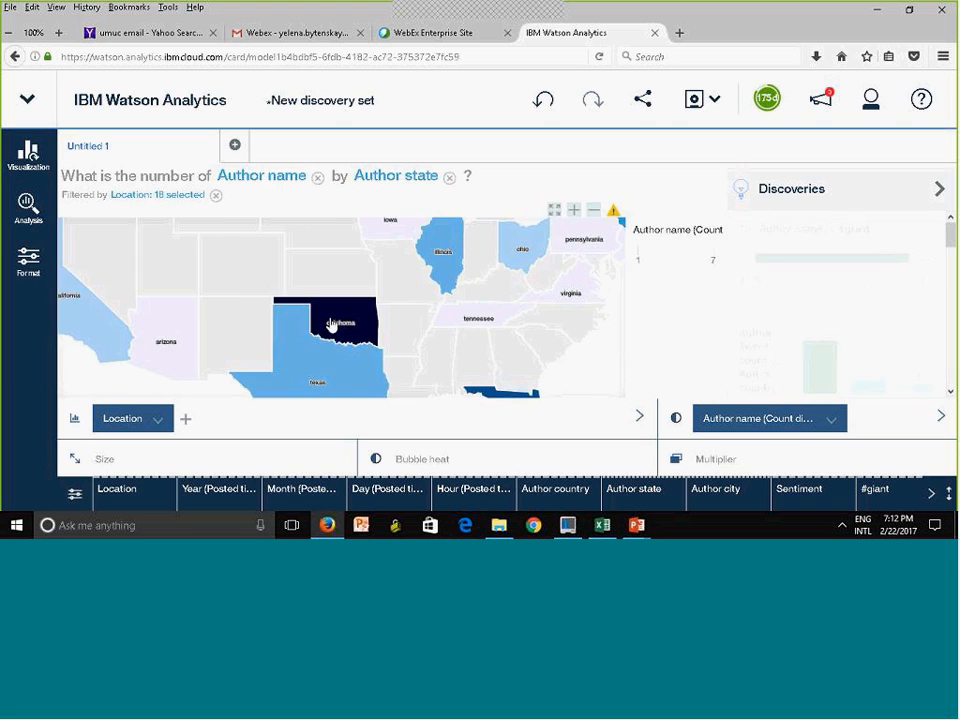
Go up from Texas on the Author state map to the Author country level of the Location hierarchy
drag(561, 362, 180, 330)
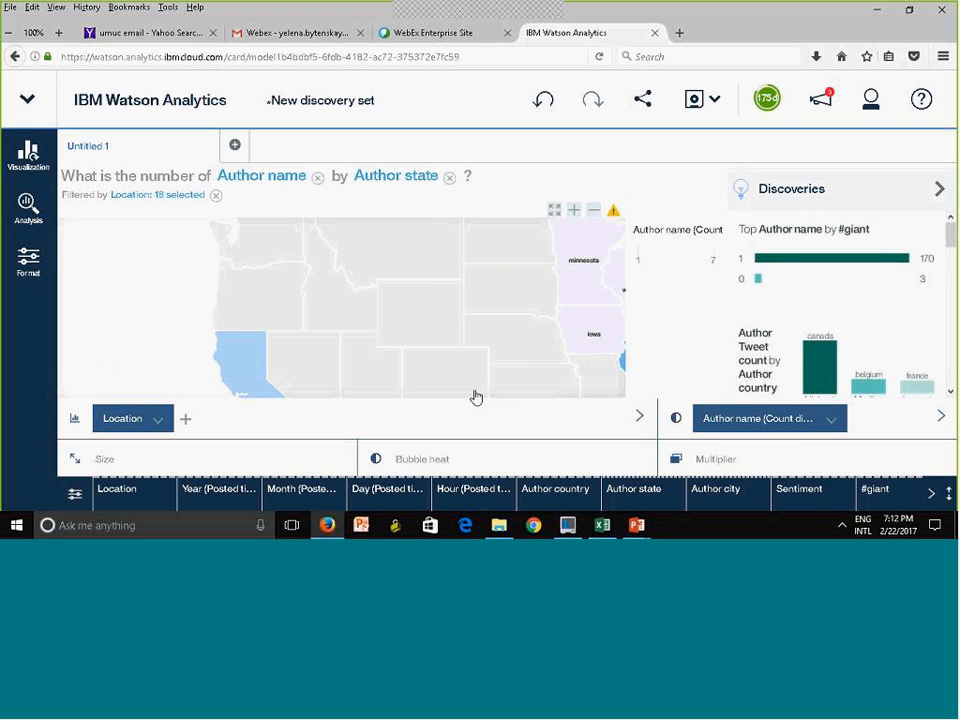
drag(581, 376, 308, 289)
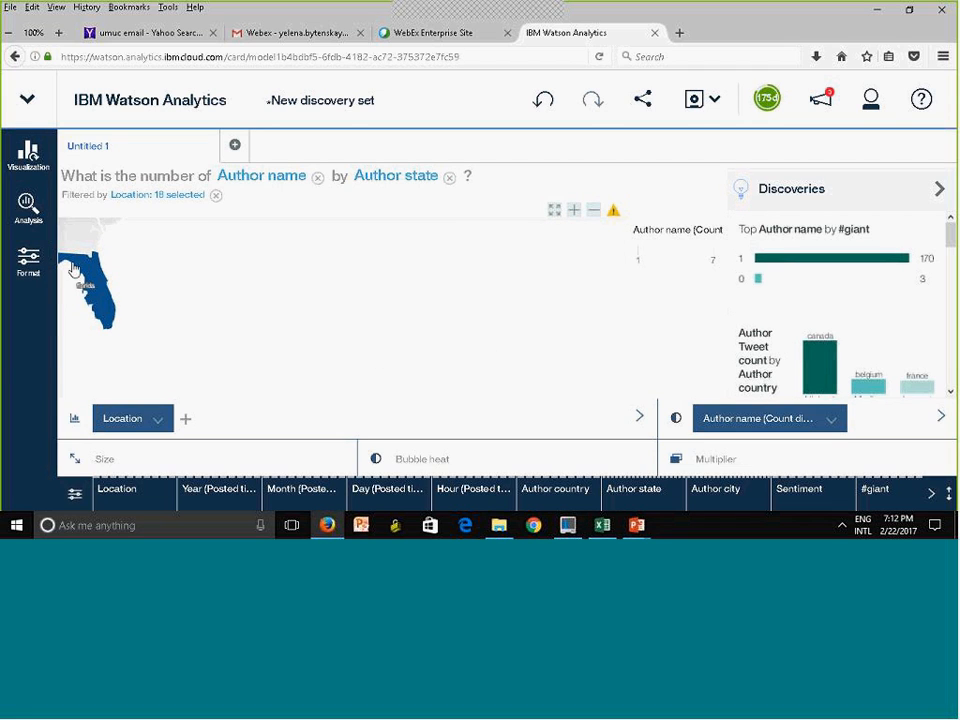
drag(84, 280, 250, 363)
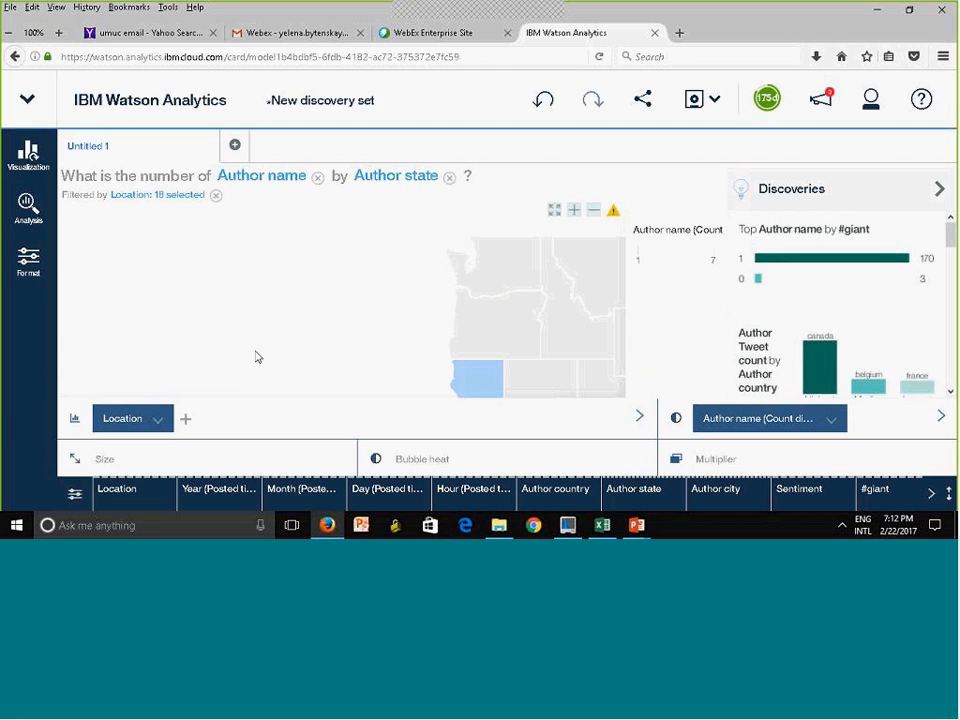
click(554, 210)
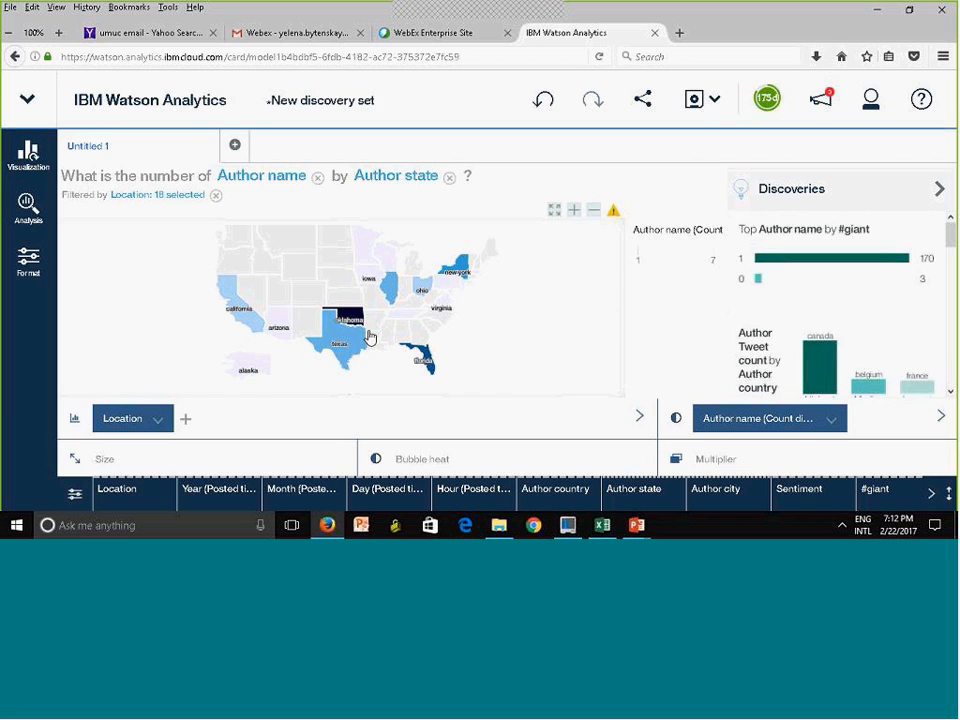
mouse_move(368, 338)
click(349, 341)
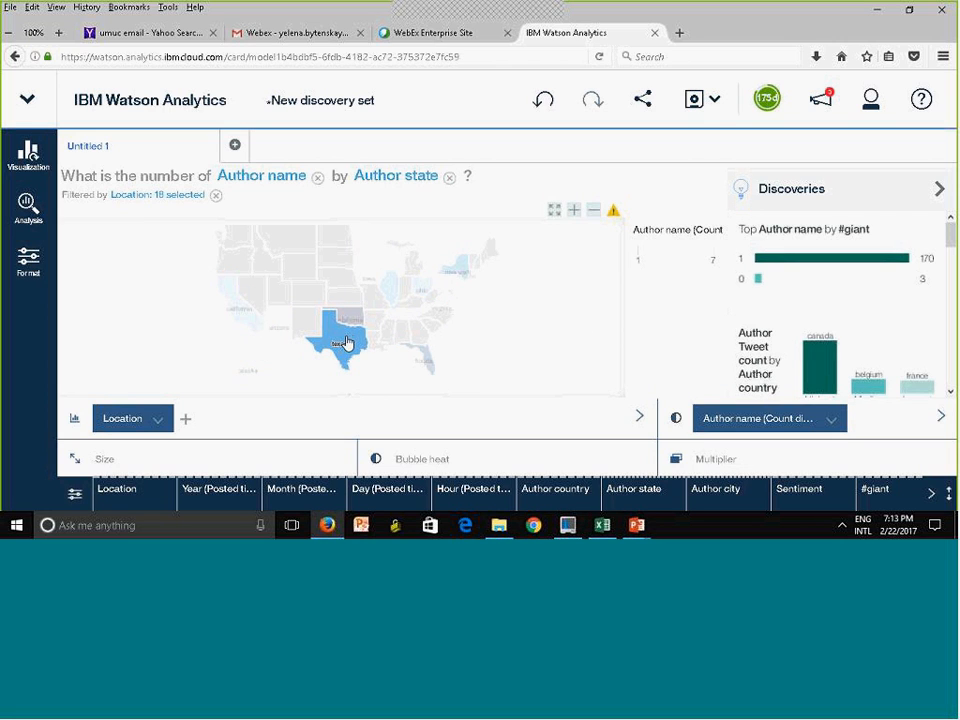
mouse_move(344, 338)
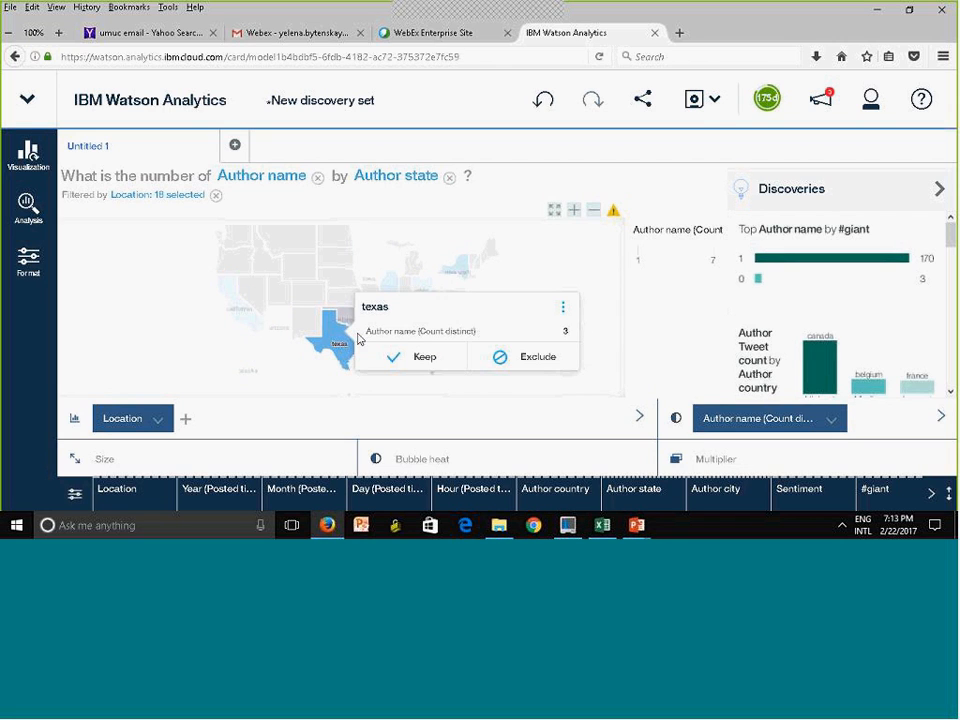
click(563, 311)
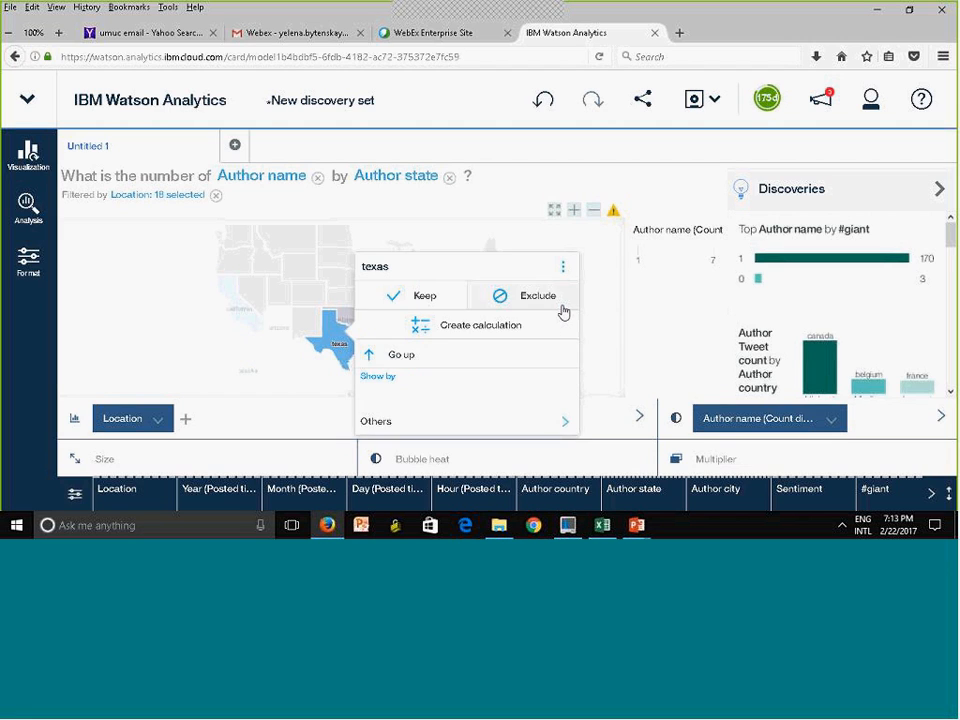
click(369, 340)
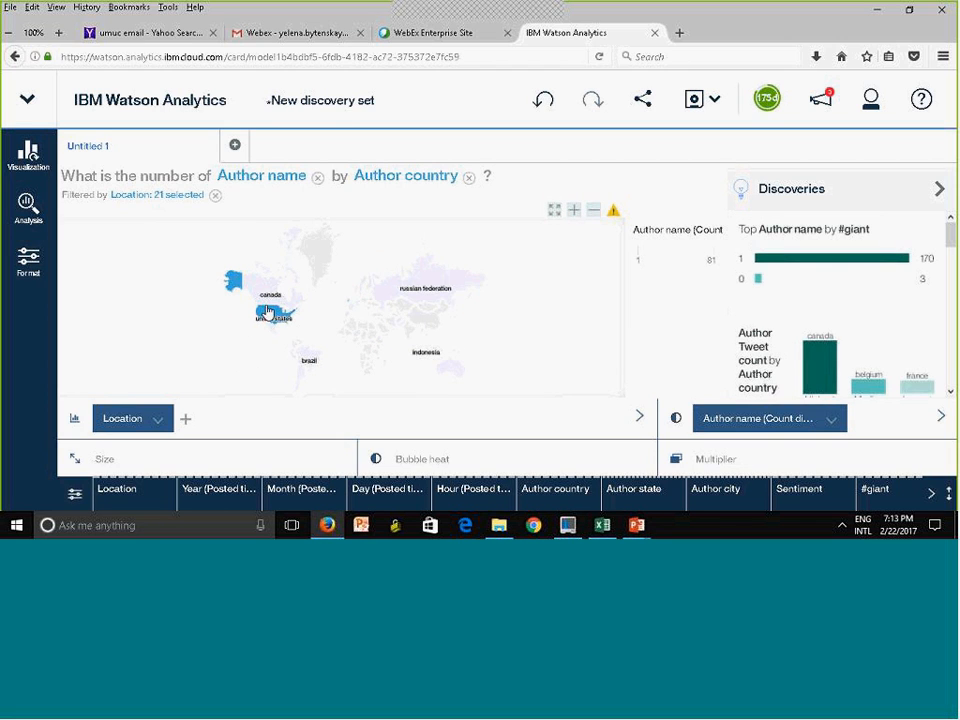
Save the discovery set as GiantPostsByState in the Personal folder
mouse_move(266, 313)
click(694, 101)
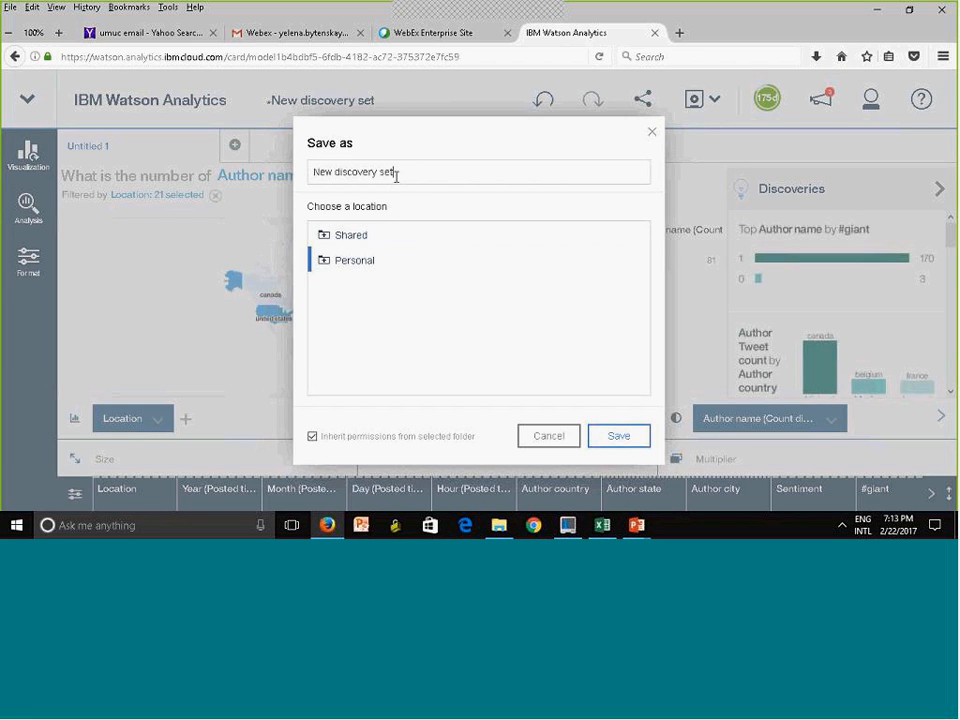
drag(396, 173, 157, 158)
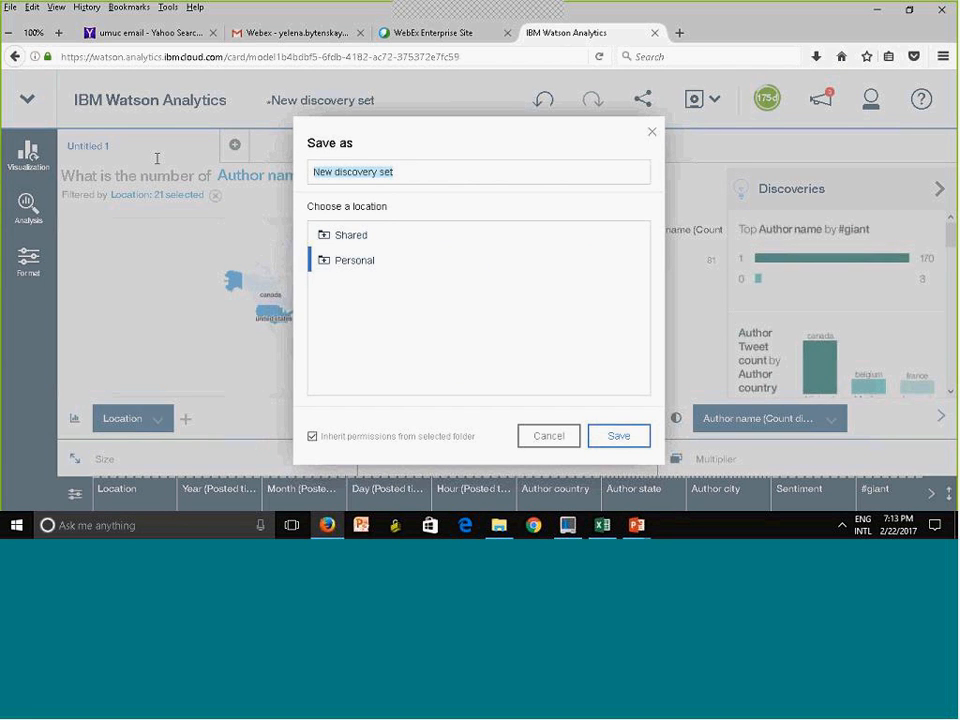
text(GiantPosts)
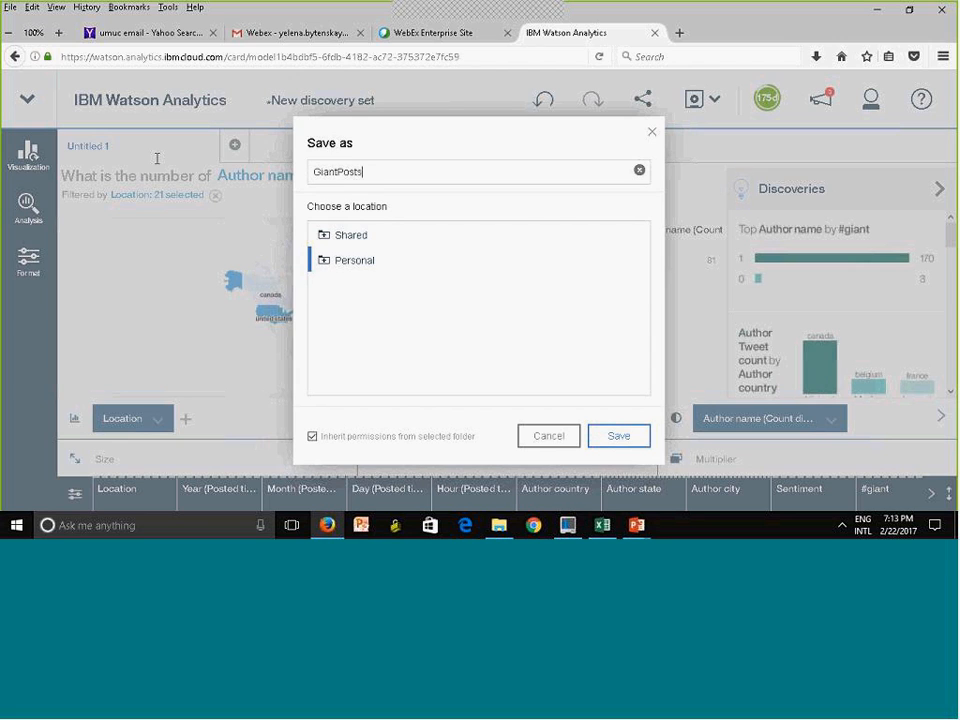
text(ByState)
click(620, 440)
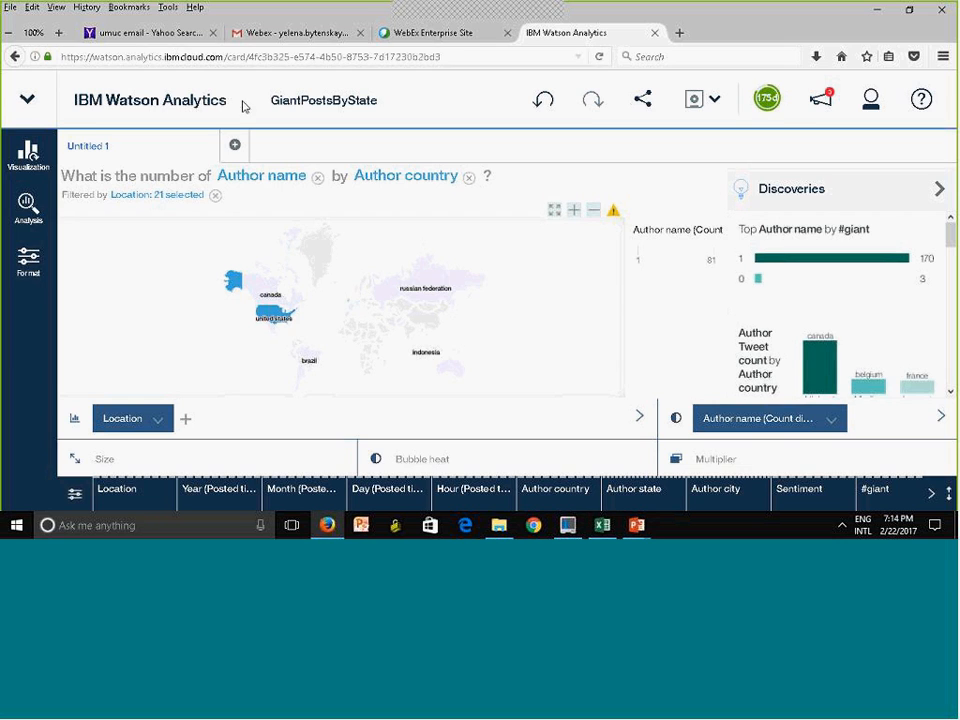
Add a discovery showing the contribution of the number of Tweet over Day (Posted time) by Matching Hashtags
click(236, 146)
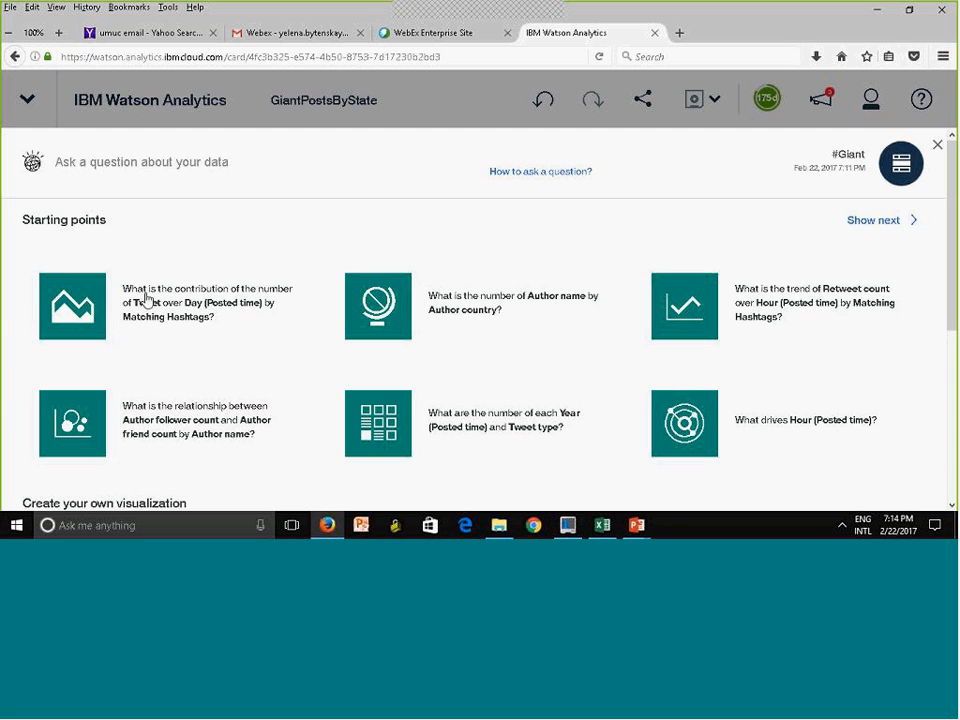
click(89, 317)
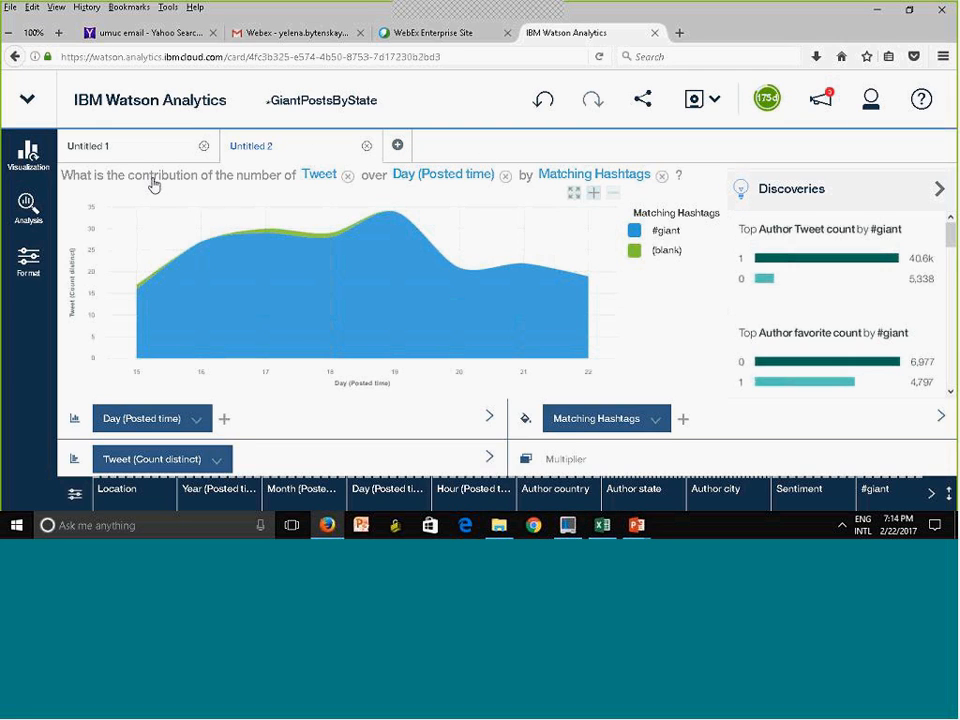
Add a table visualization with Author country as the first column and Author Tweet count as its measure
click(399, 147)
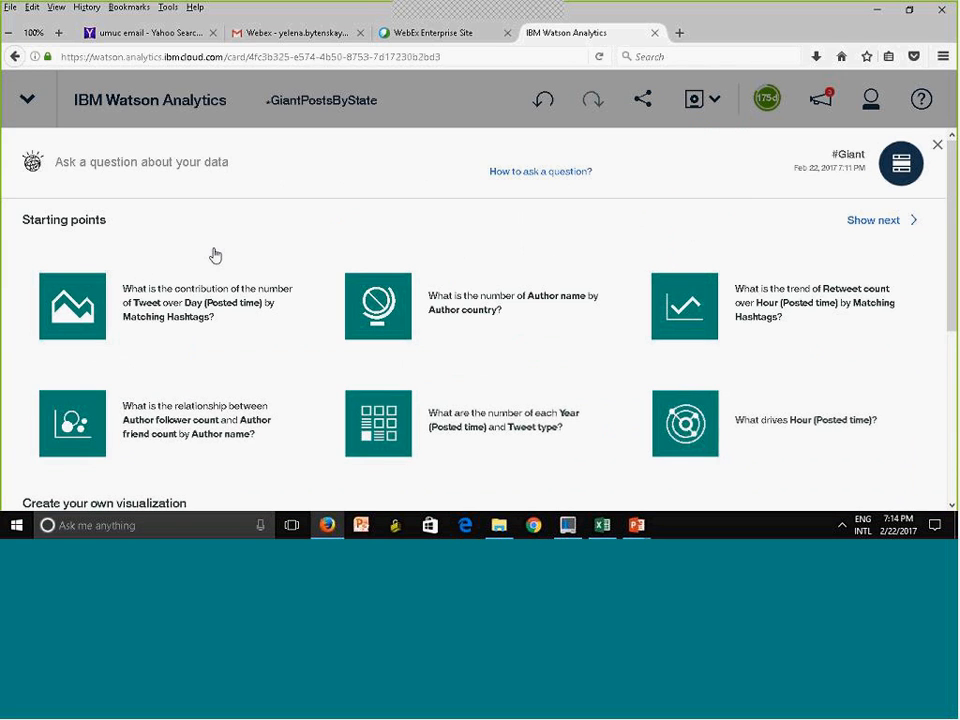
scroll(949, 482, down, 5)
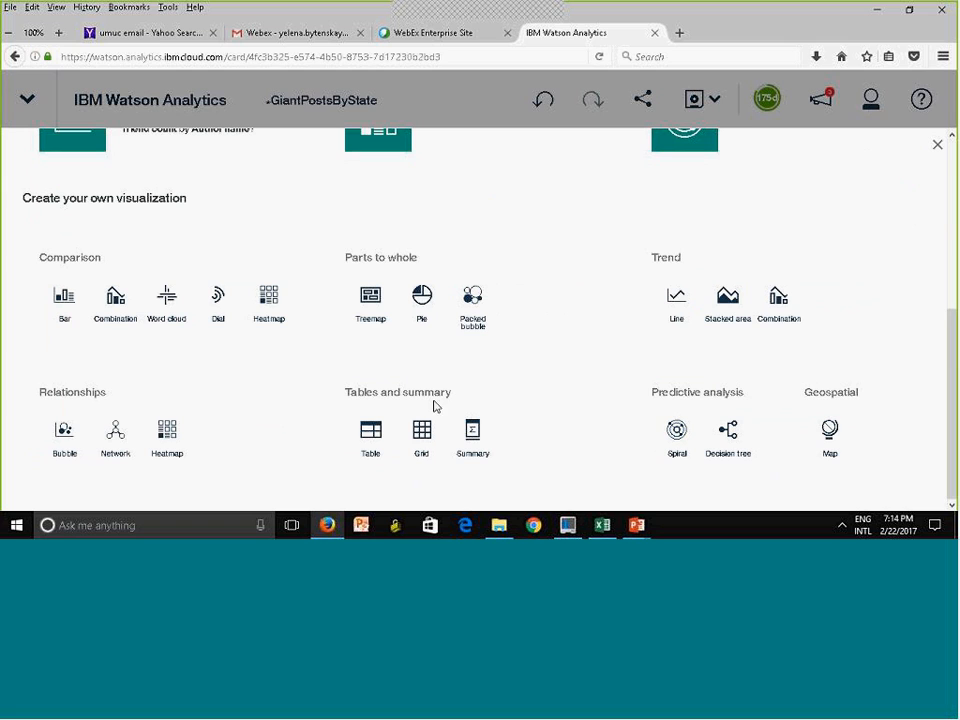
click(378, 433)
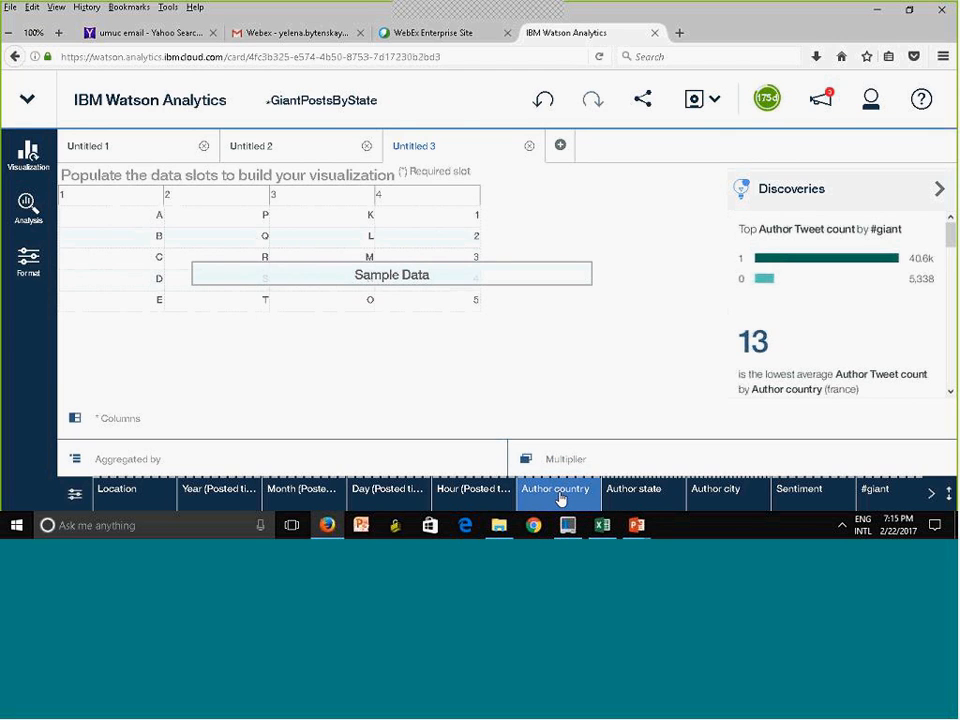
drag(560, 498, 121, 193)
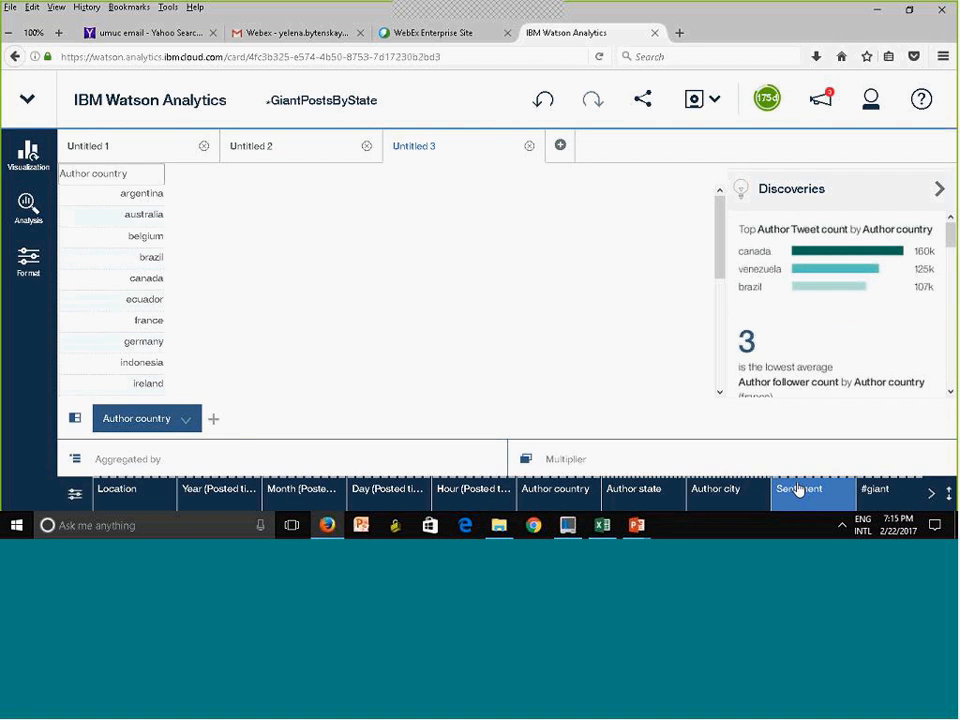
click(933, 494)
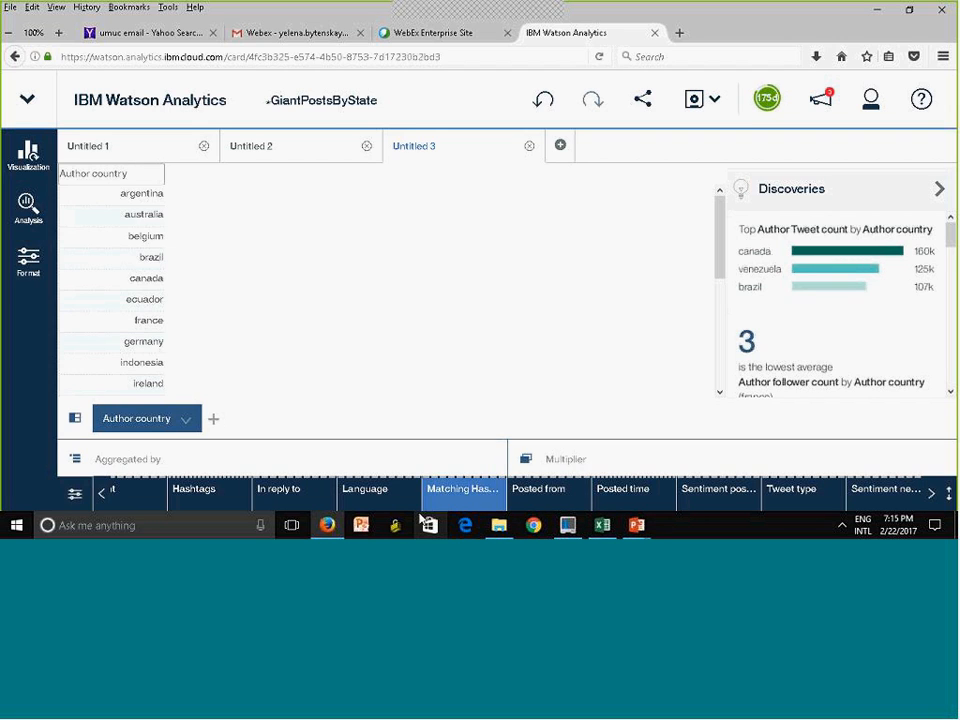
click(931, 493)
click(932, 499)
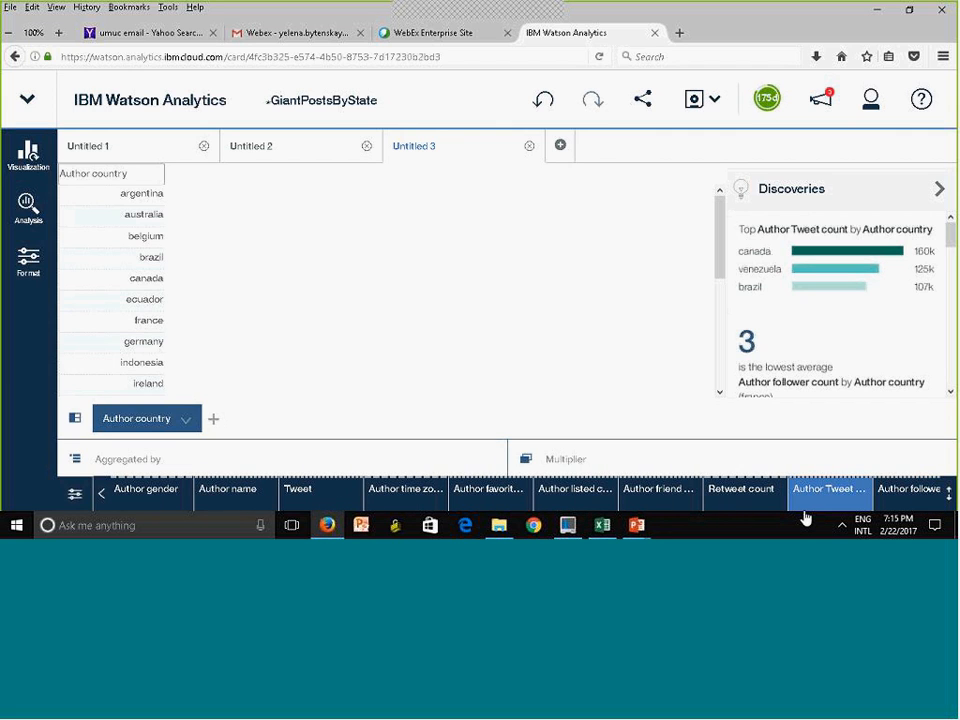
drag(816, 510, 244, 299)
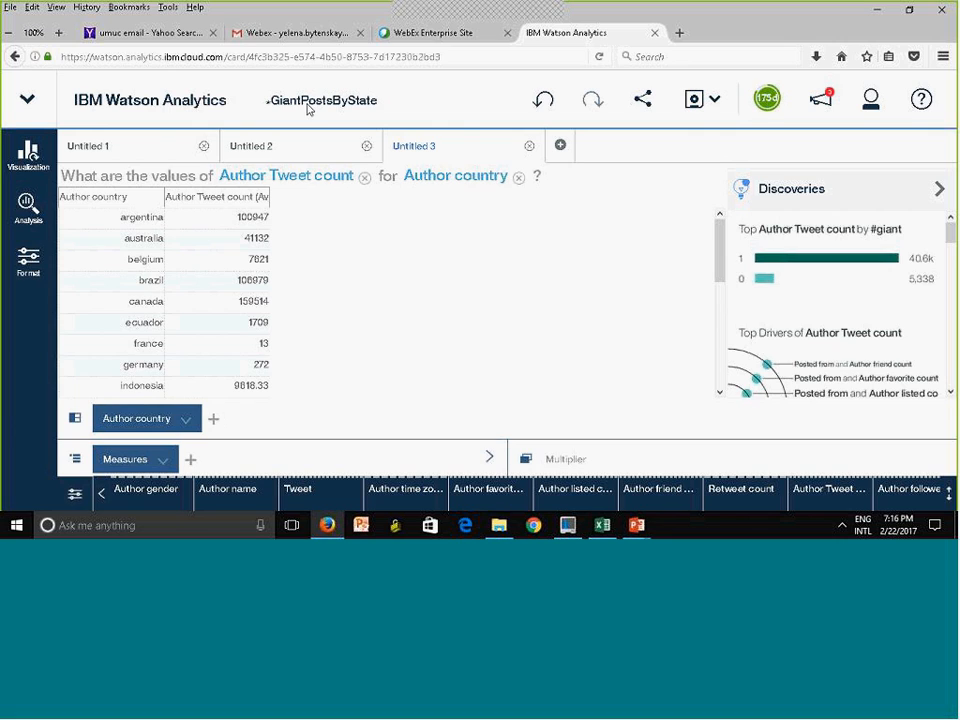
View the sharing options for the discovery, then close them and save the updated GiantPostsByState set
click(643, 104)
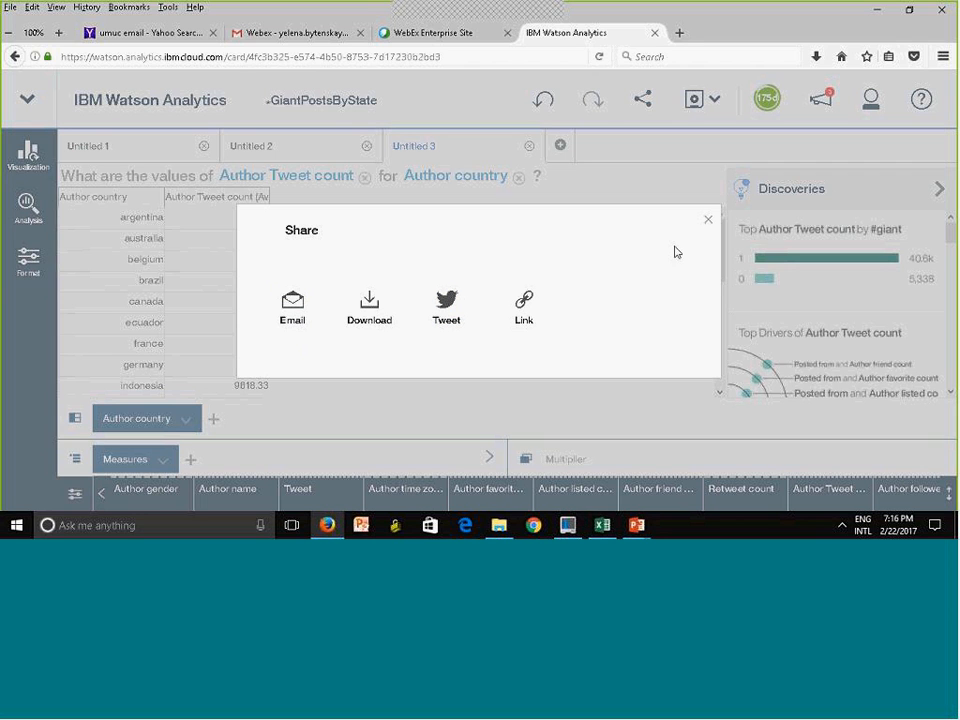
click(710, 219)
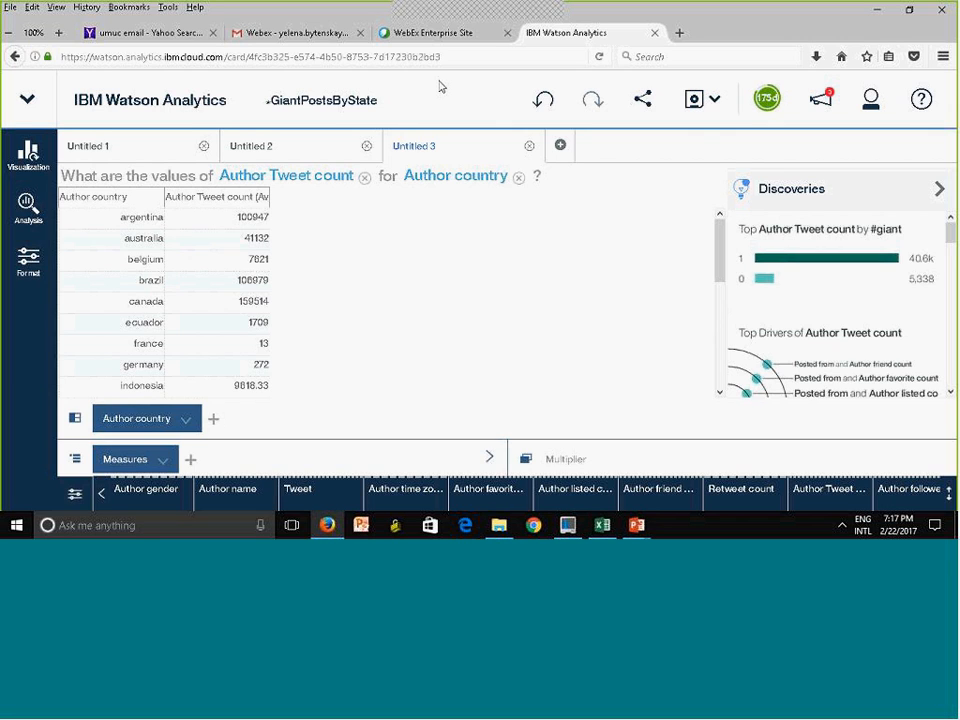
click(692, 103)
Return to the Data home page and browse the shared folders DATA 670 IBM Competition and Group 1 of Fall 2016 DATA610_9040
click(28, 99)
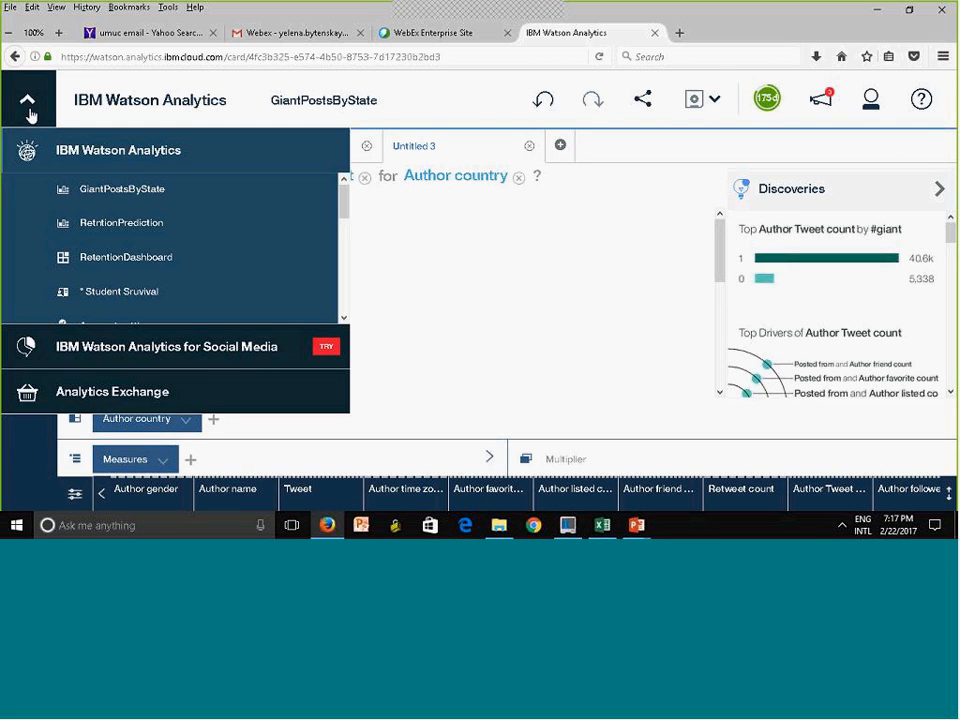
click(115, 155)
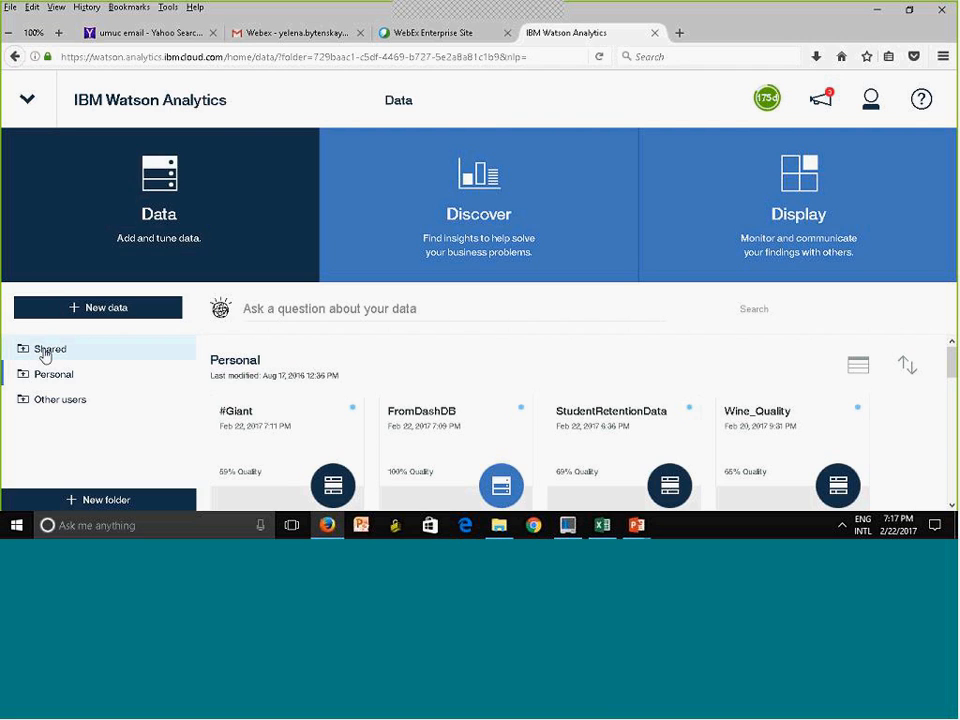
click(31, 355)
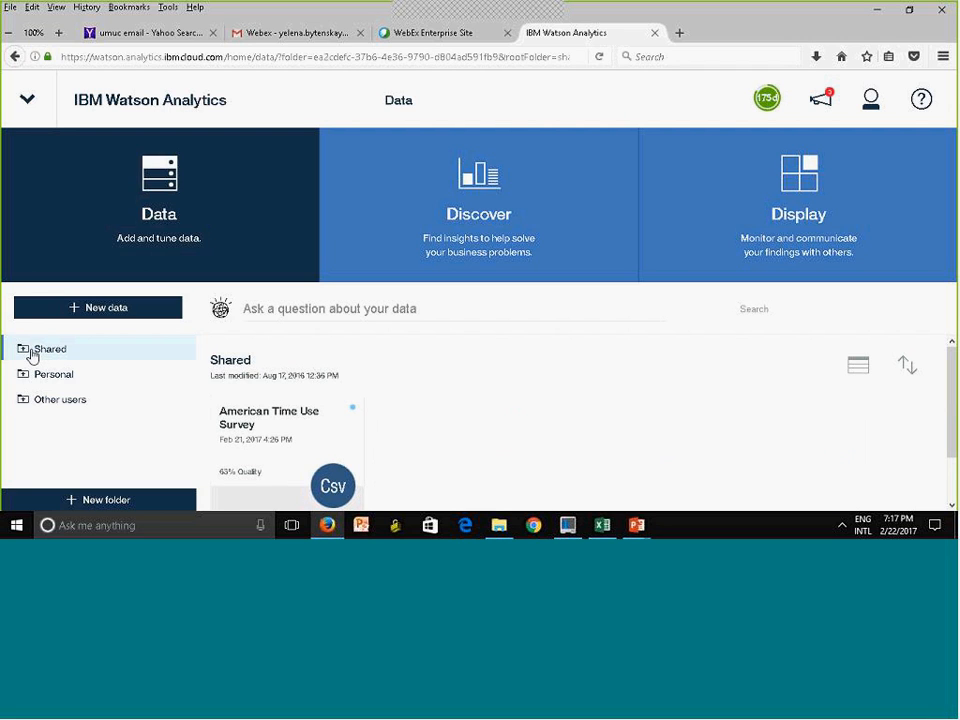
click(22, 348)
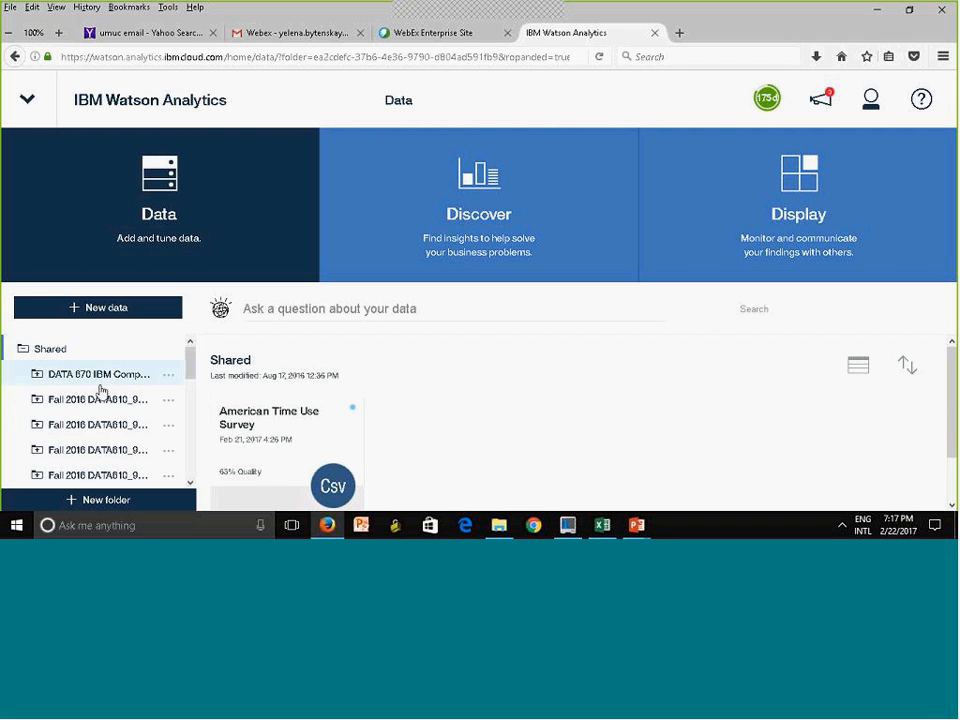
click(112, 383)
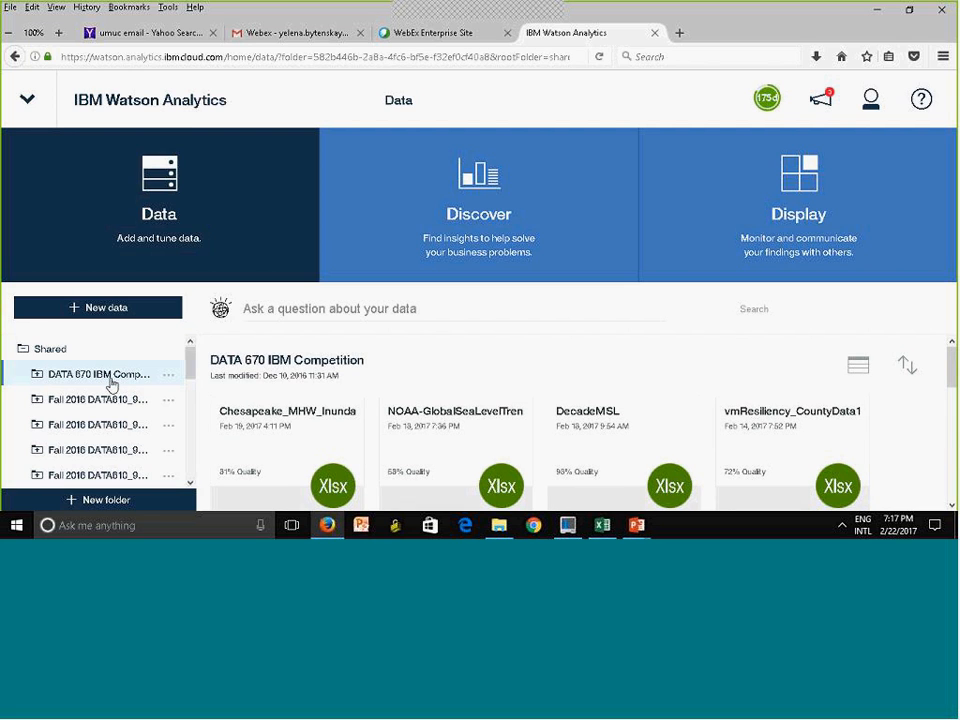
click(38, 400)
scroll(190, 372, down, 1)
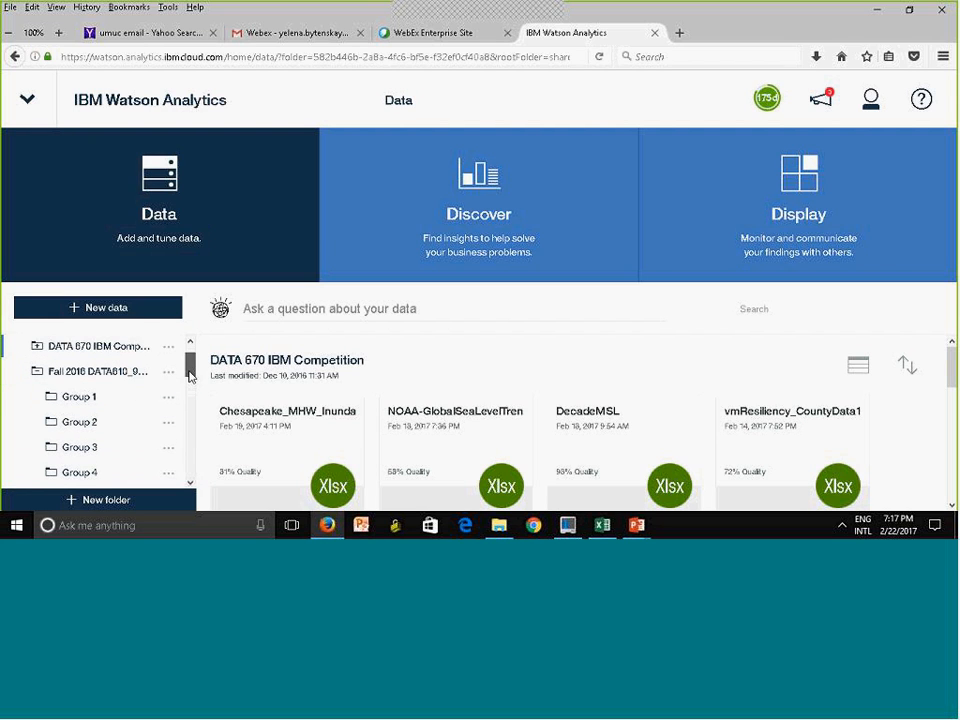
click(104, 399)
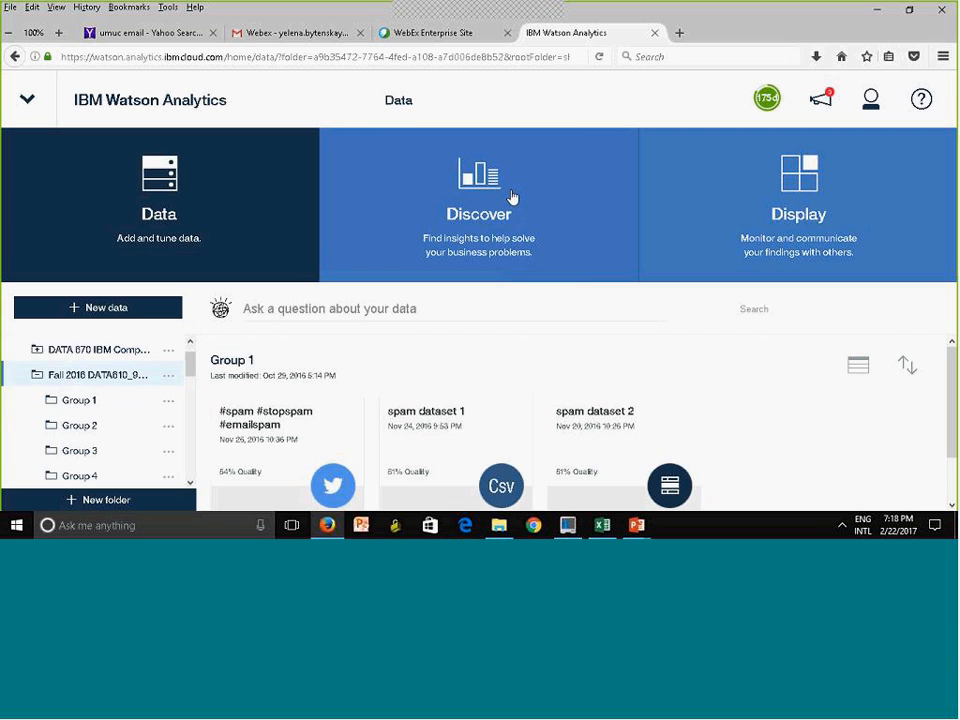
Switch to the Display assets, collapse the Fall 2016 DATA610_9040 folder and open the Personal folder
click(810, 205)
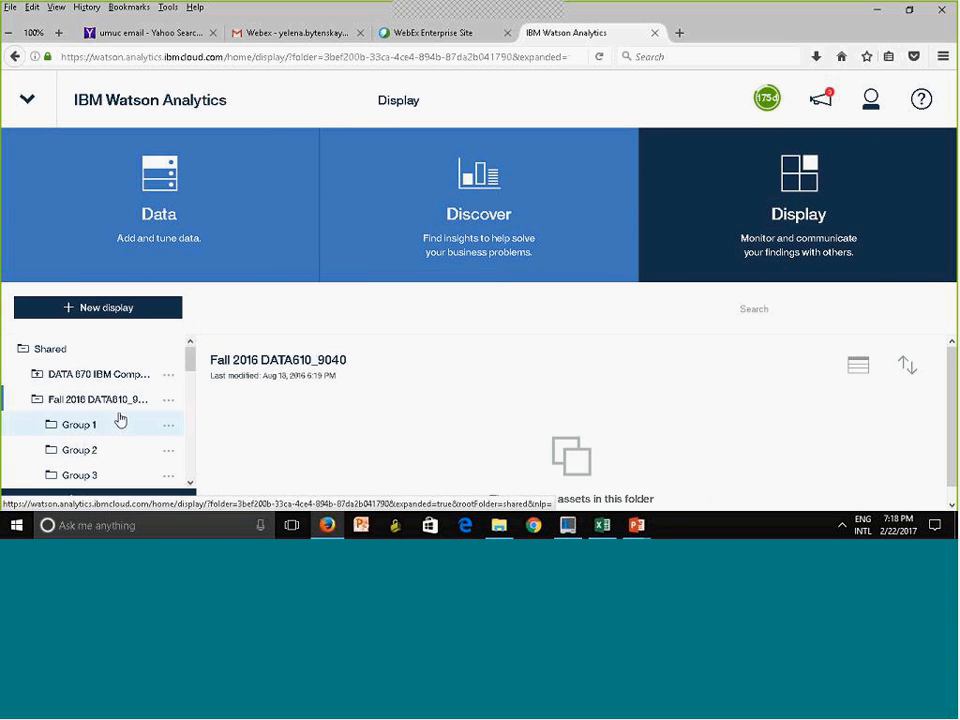
click(34, 401)
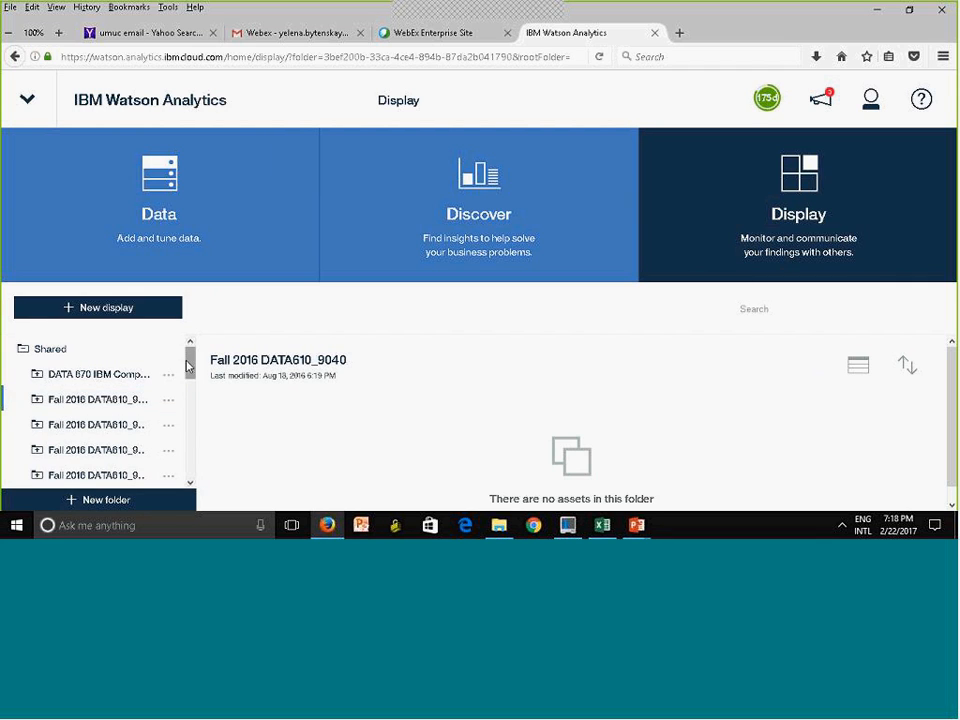
scroll(183, 463, down, 5)
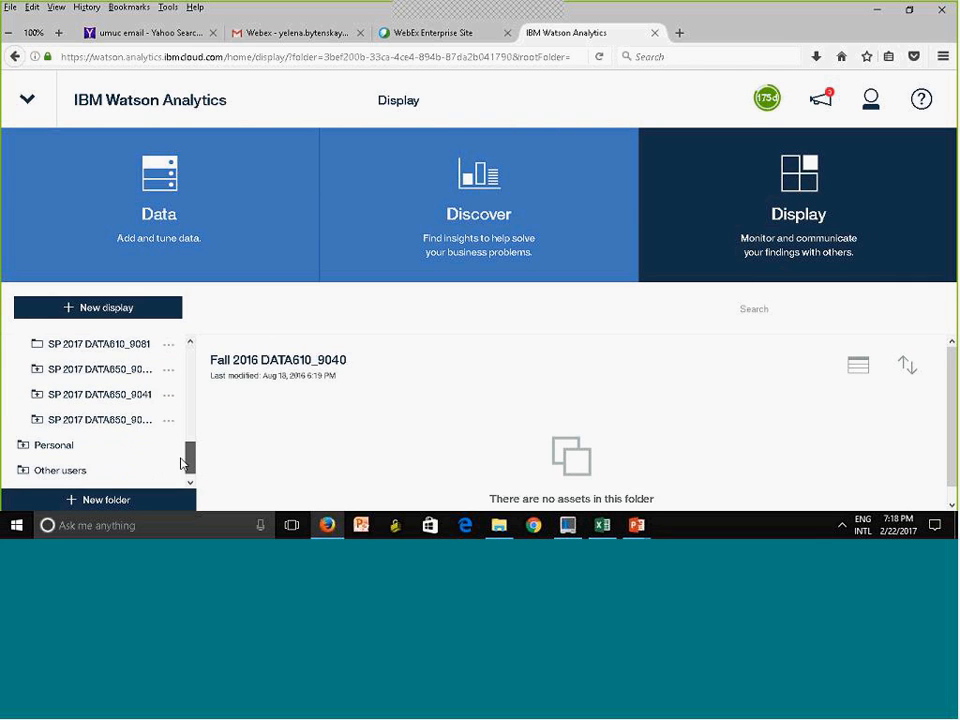
scroll(184, 465, down, 1)
click(46, 440)
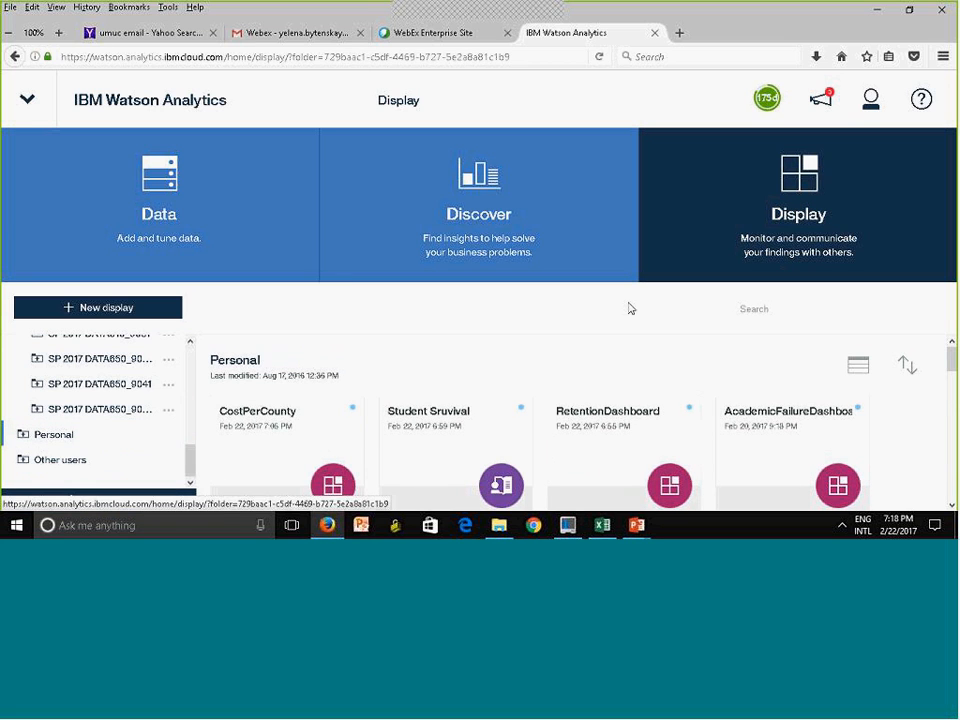
Open the CostPerCounty display, view its download formats among the sharing options, and close them
click(283, 455)
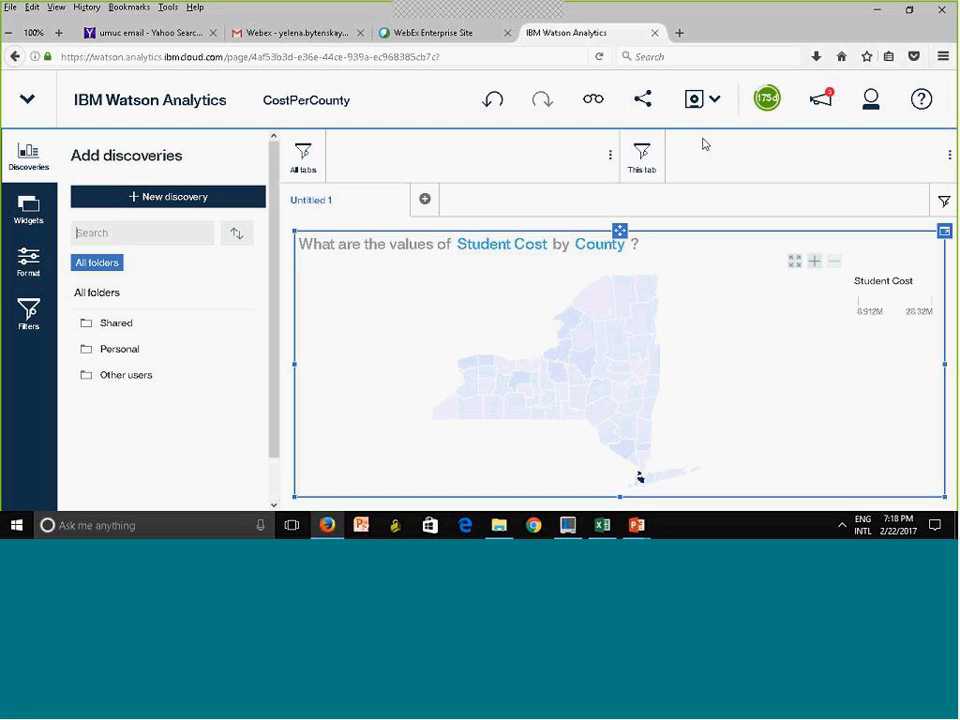
click(645, 102)
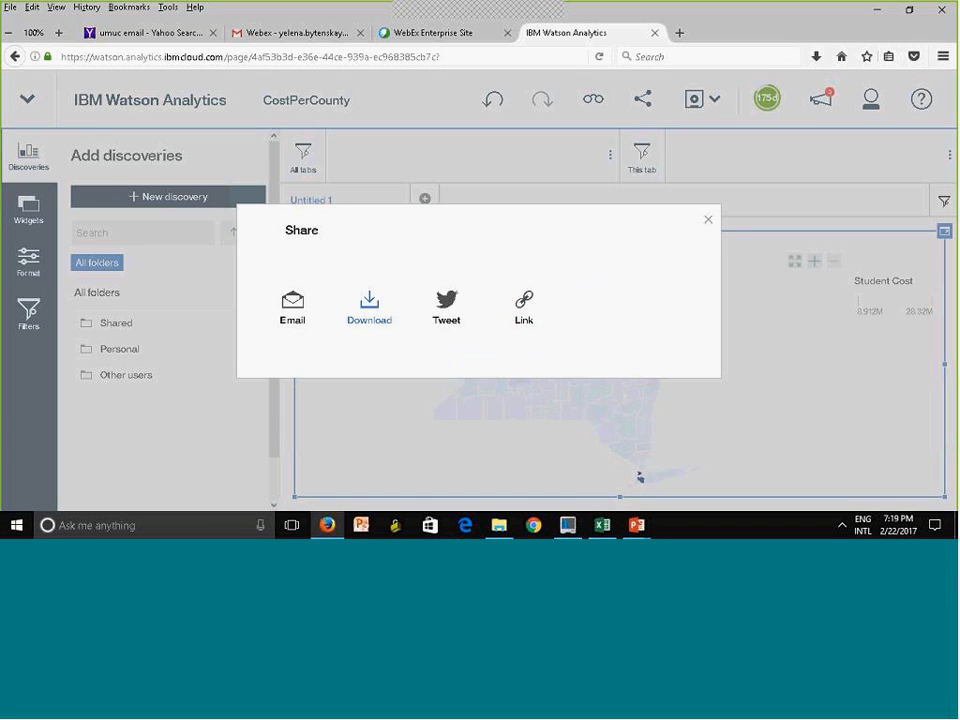
click(375, 316)
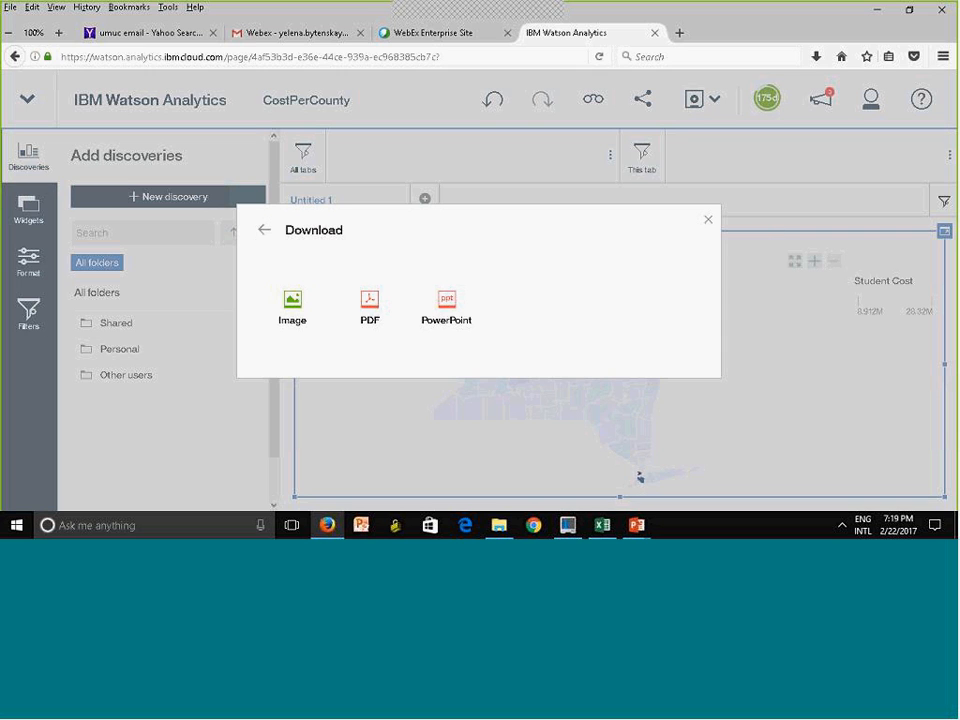
click(708, 220)
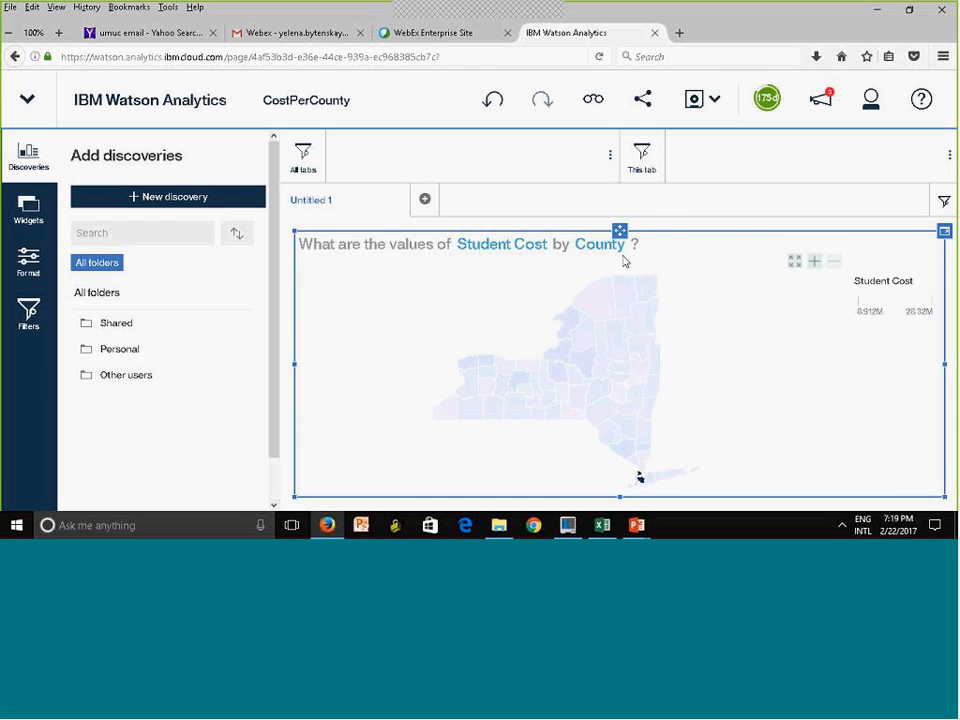
Collapse the Add discoveries pane of the CostPerCounty display and return to the home page
click(24, 155)
click(20, 160)
click(17, 164)
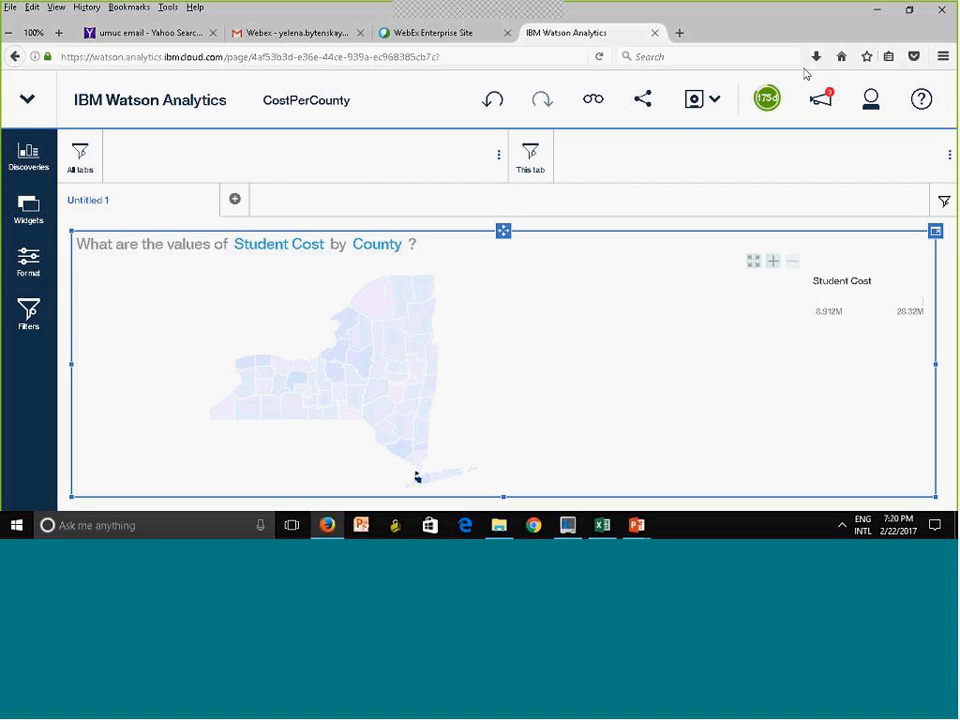
click(150, 104)
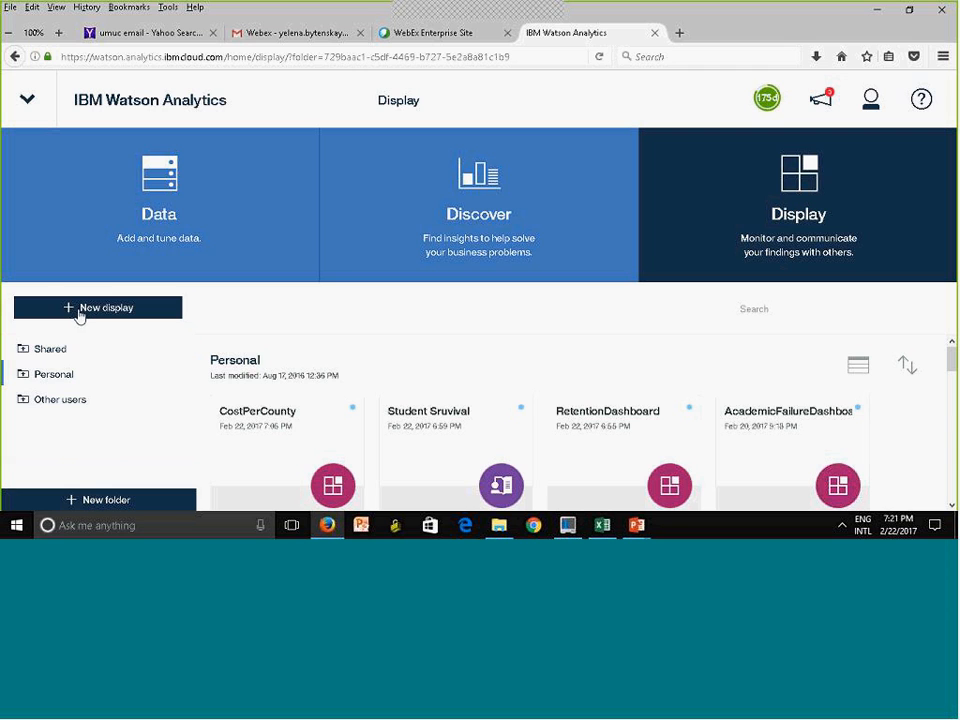
Start adding new data, view the GOSALESDW schema tables of the dashDB connection, and close without selecting any
click(77, 249)
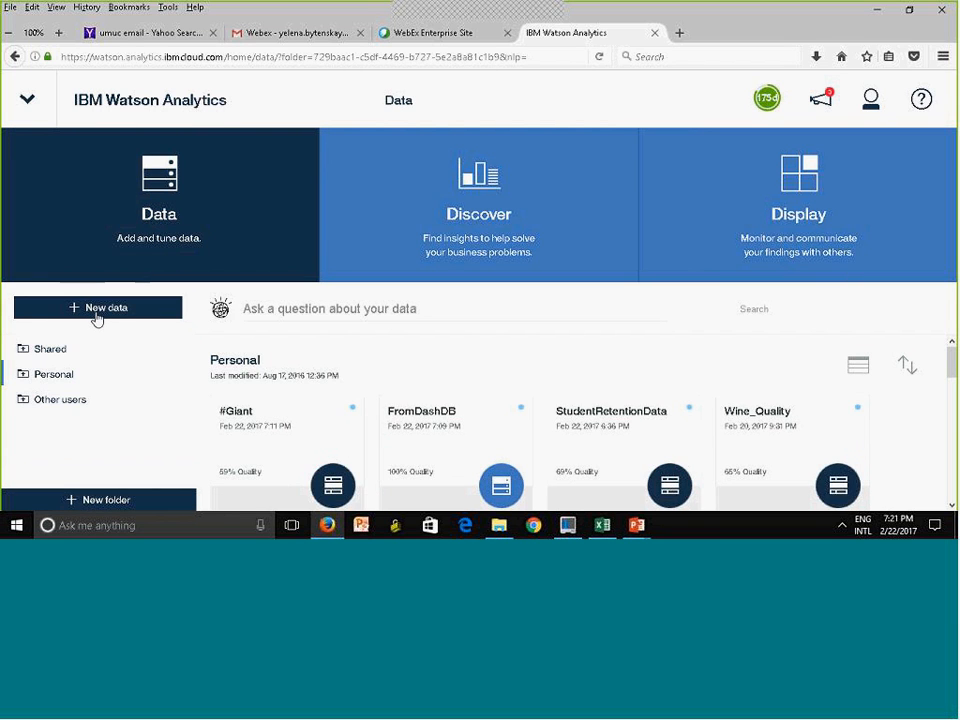
click(97, 310)
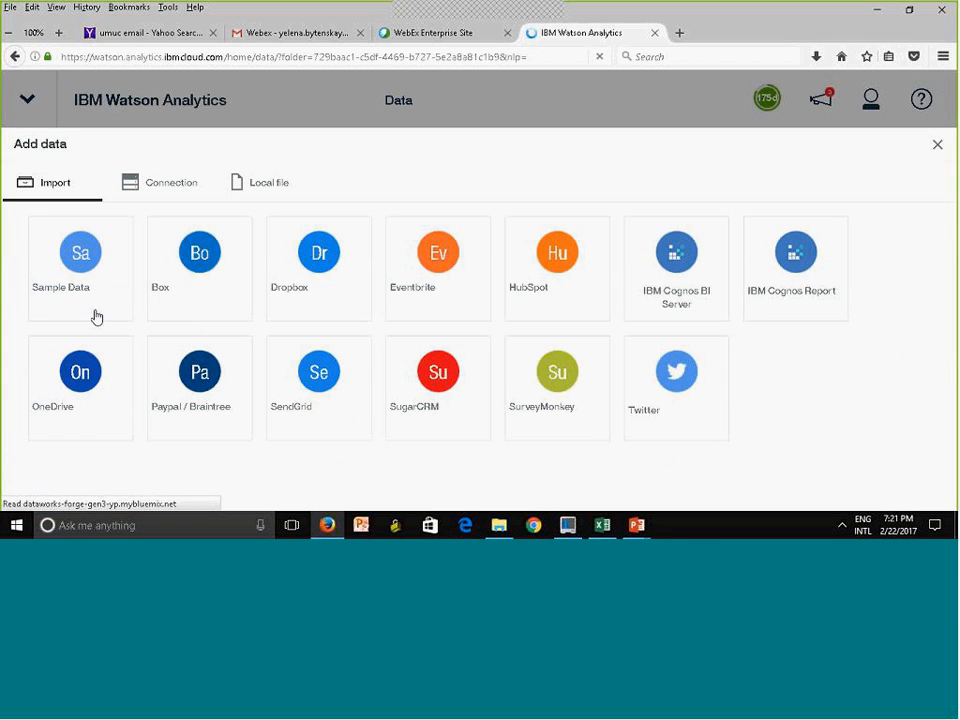
click(171, 190)
click(53, 356)
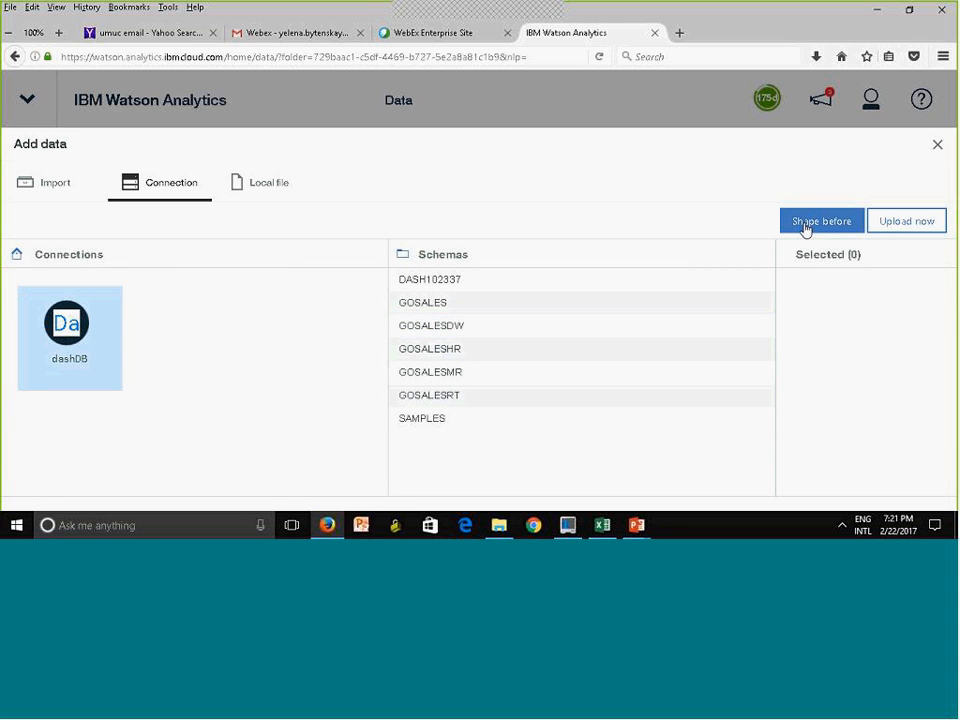
click(474, 327)
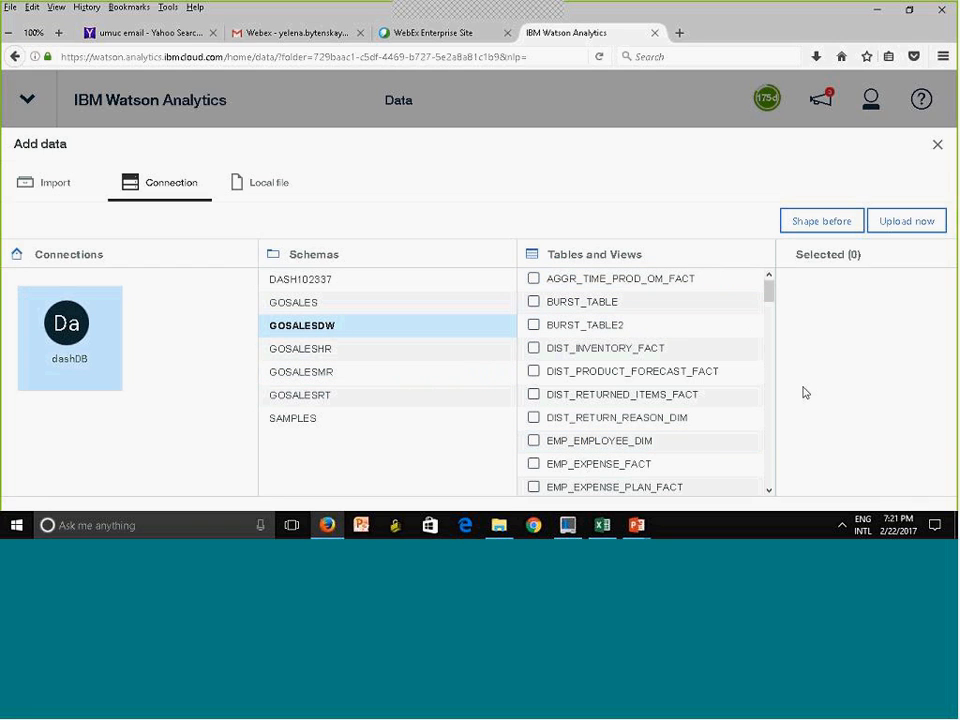
click(140, 181)
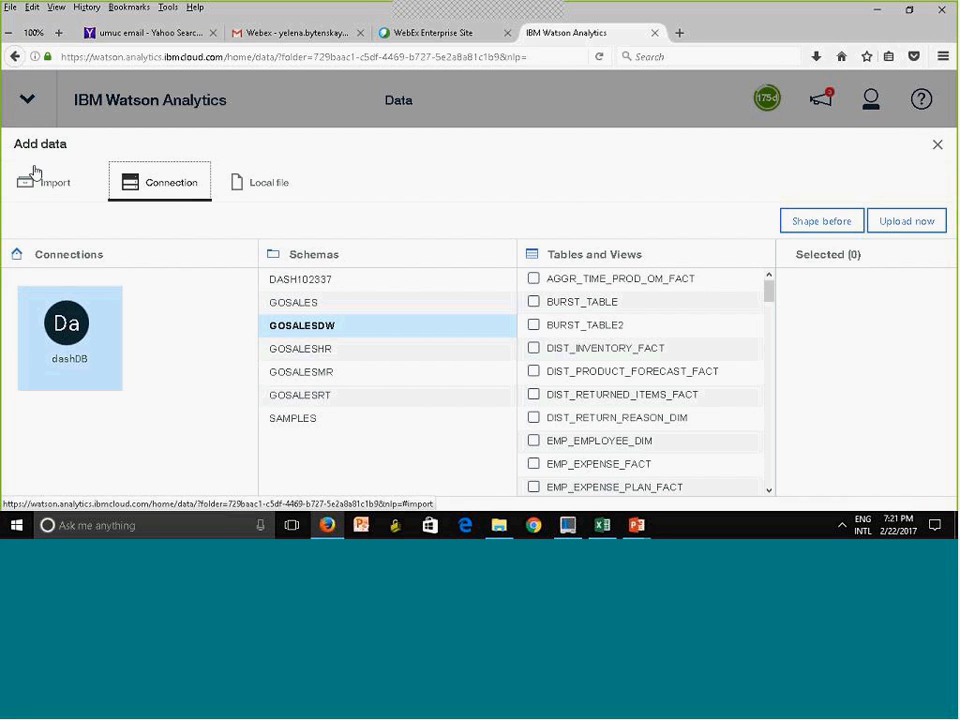
click(937, 145)
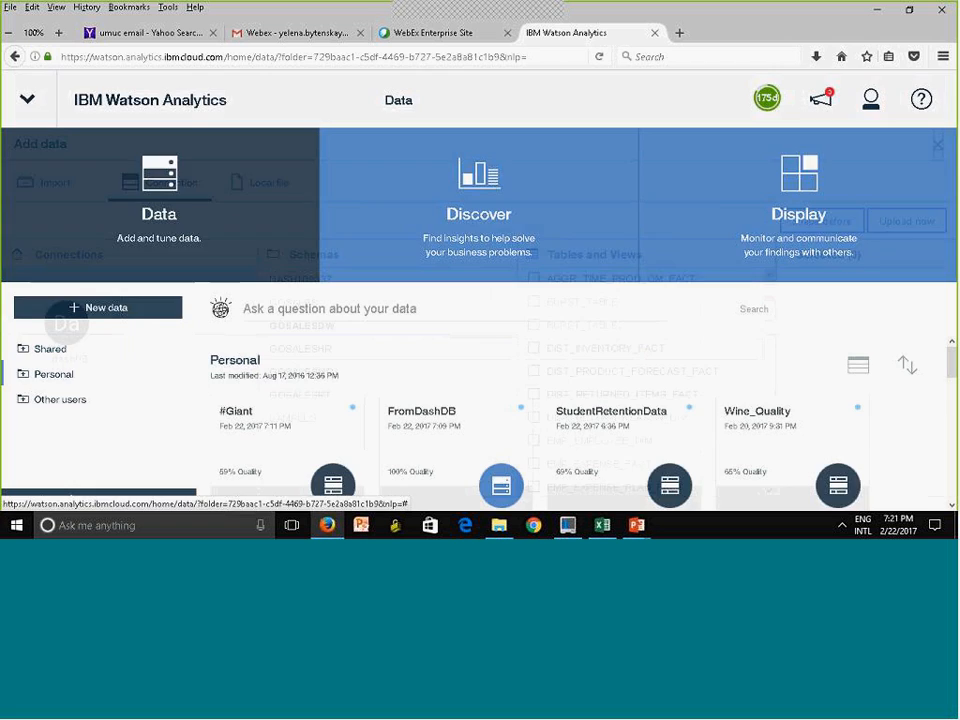
Expand the Watson Analytics navigation list and look through its recently used assets
click(25, 105)
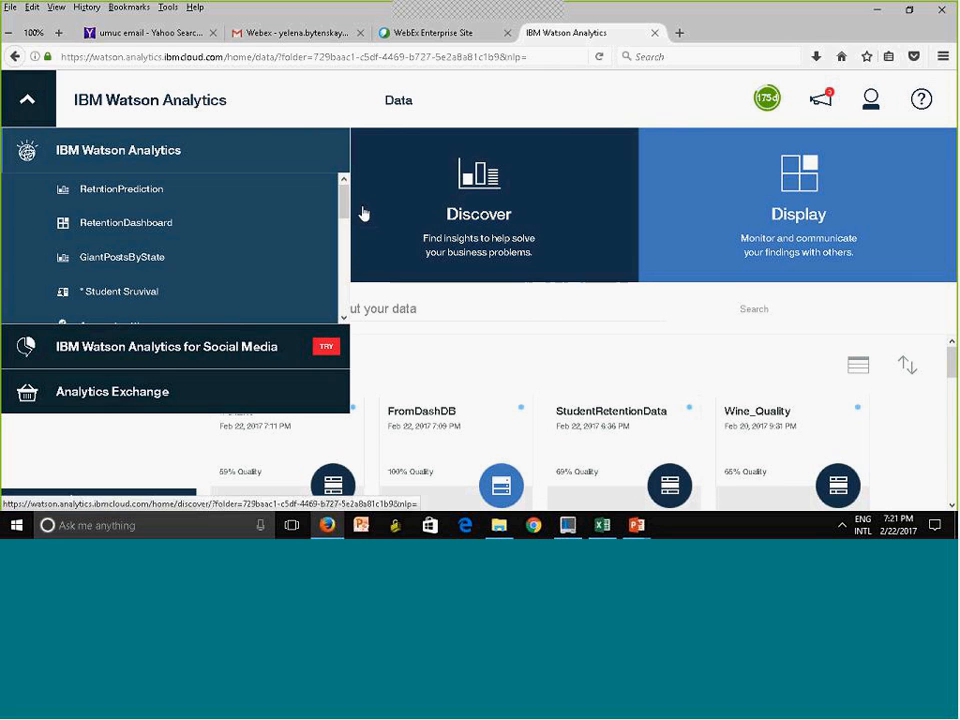
scroll(340, 243, down, 2)
scroll(340, 243, down, 4)
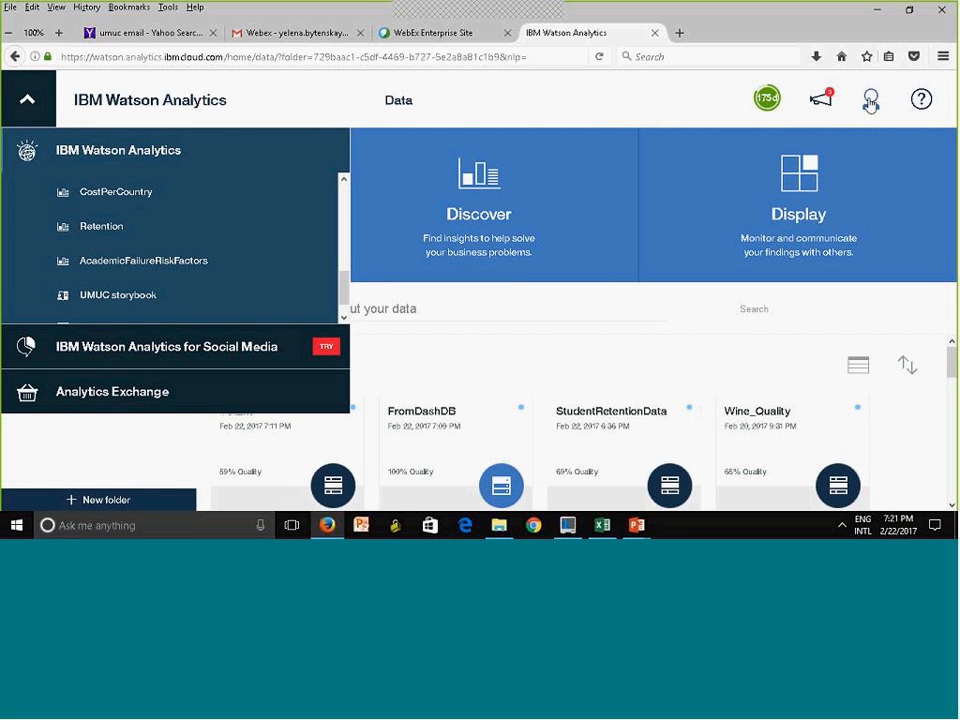
Open the account settings and show the account's data connections
click(868, 105)
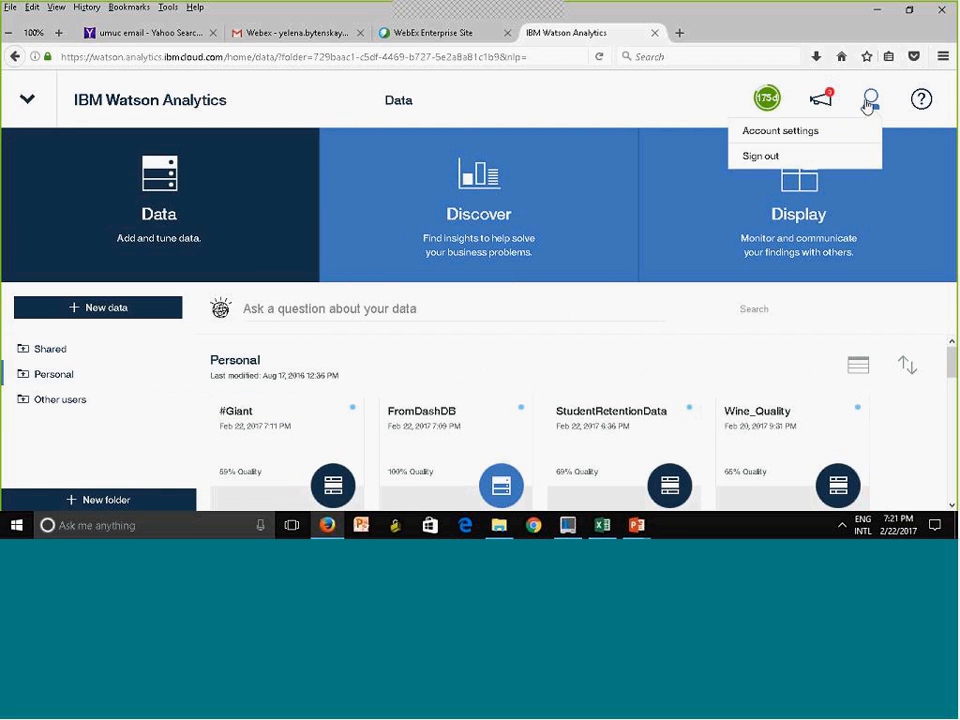
click(755, 141)
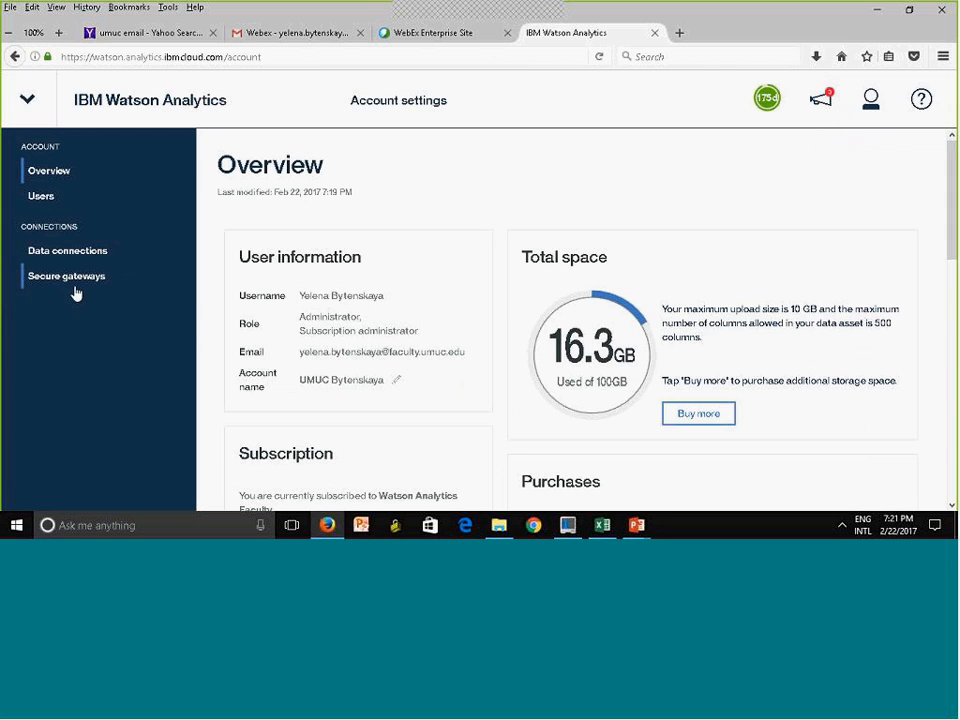
click(62, 252)
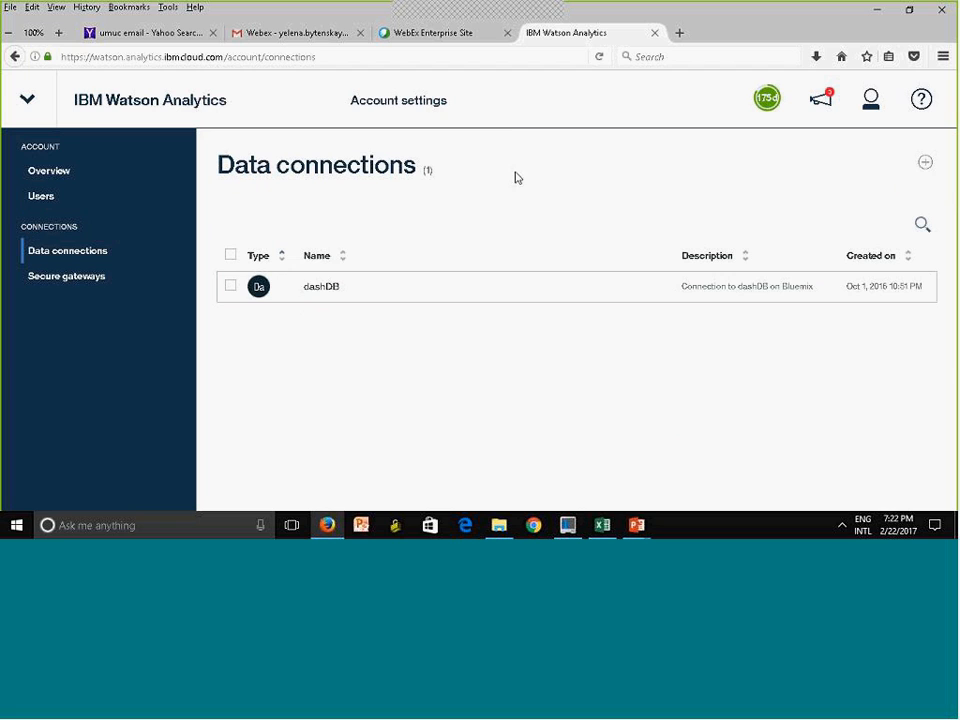
Start creating a new data connection and look through the available connector types from Amazon Redshift to Teradata
click(927, 164)
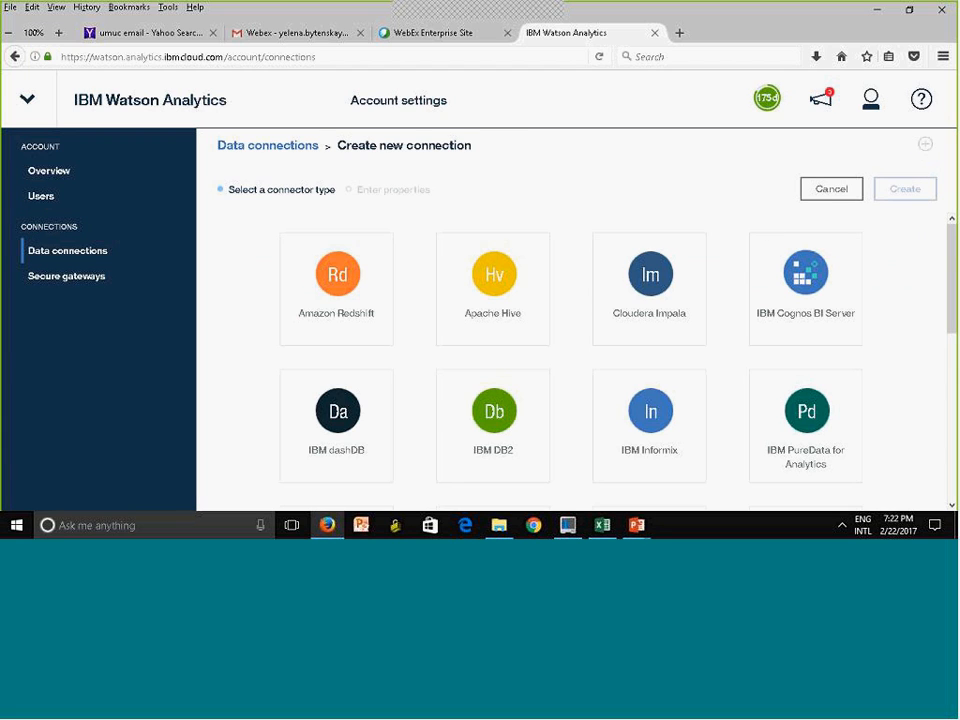
scroll(570, 360, down, 4)
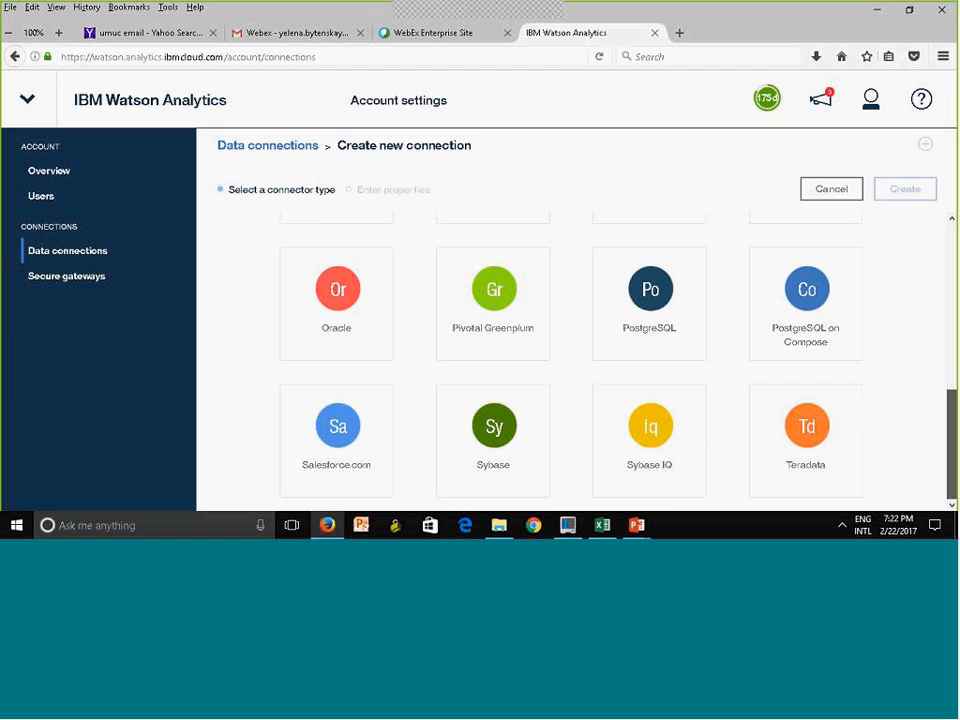
scroll(950, 380, up, 4)
scroll(950, 380, up, 3)
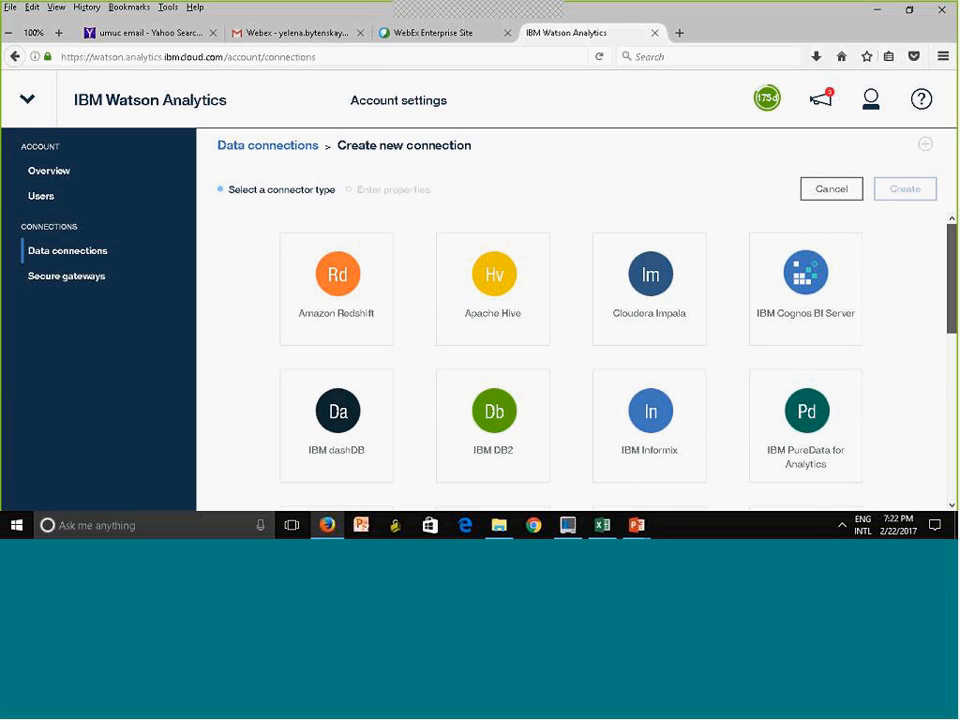
scroll(953, 383, down, 4)
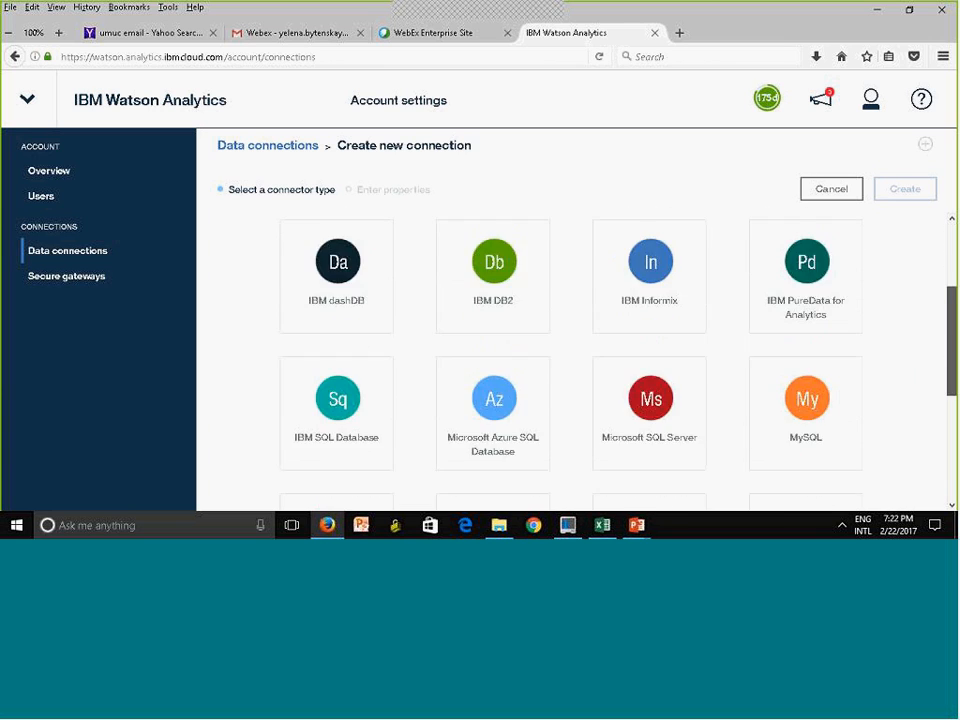
scroll(949, 425, down, 3)
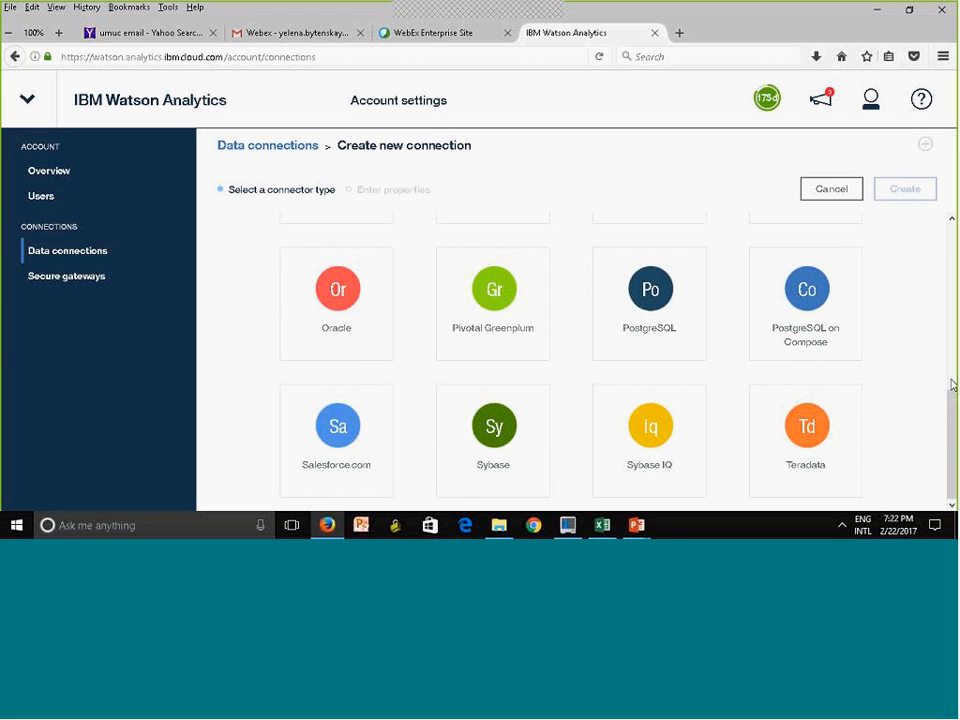
scroll(951, 300, up, 2)
scroll(951, 279, up, 3)
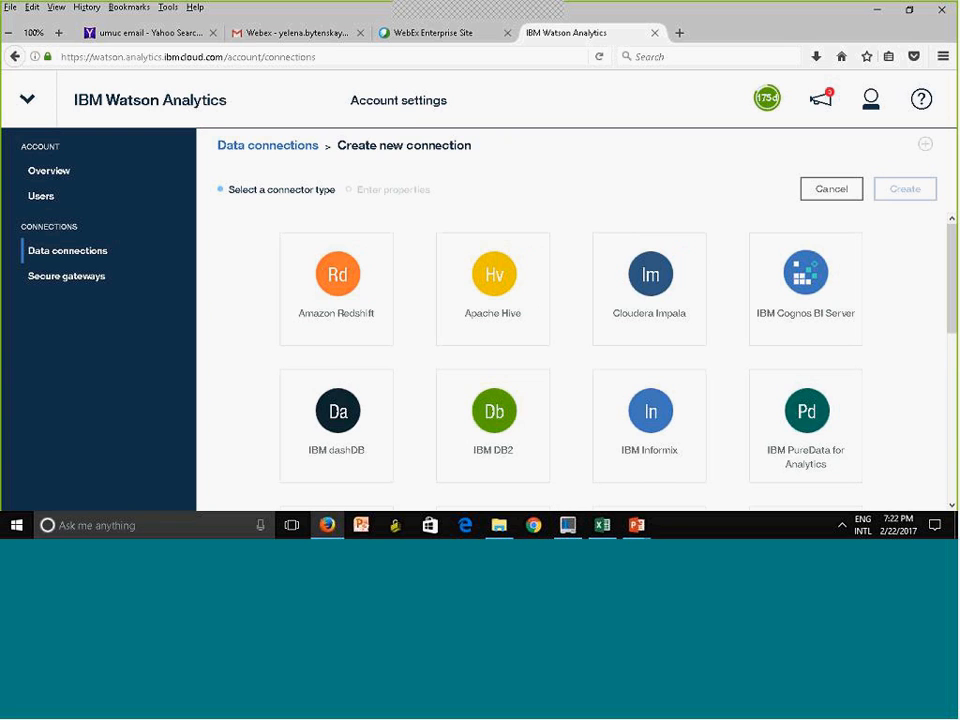
scroll(949, 366, down, 3)
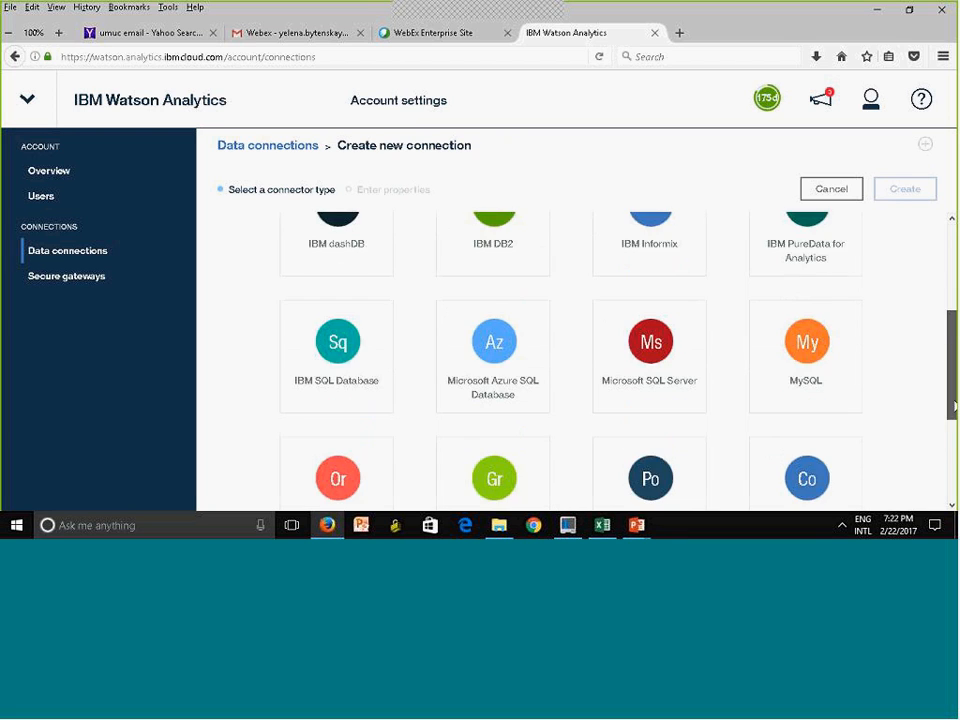
scroll(951, 467, down, 1)
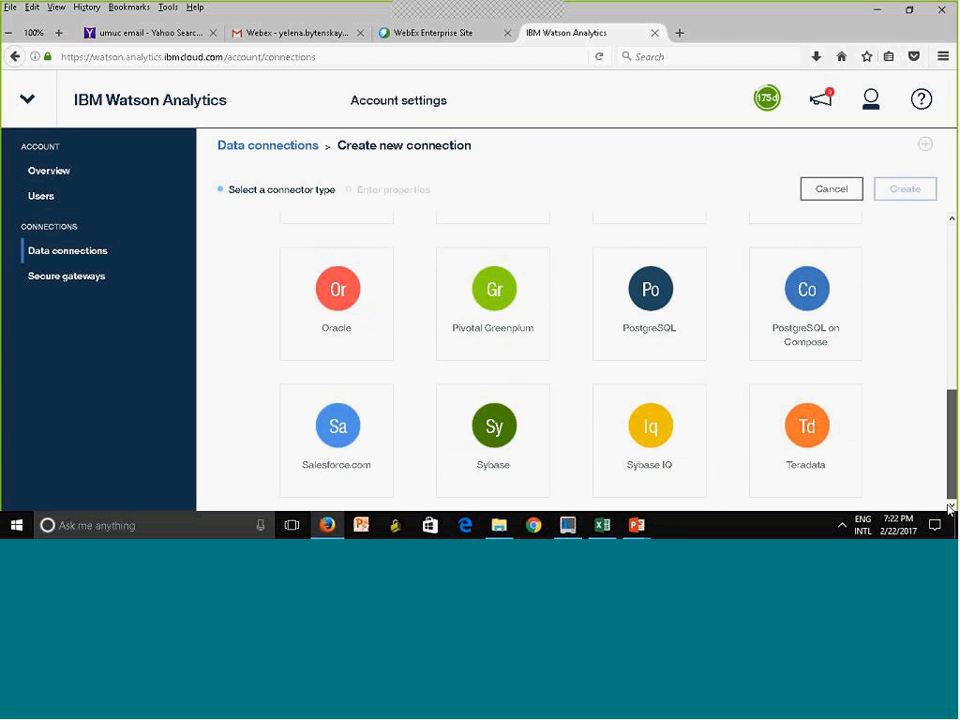
scroll(955, 440, up, 5)
scroll(572, 366, down, 1)
scroll(572, 366, up, 1)
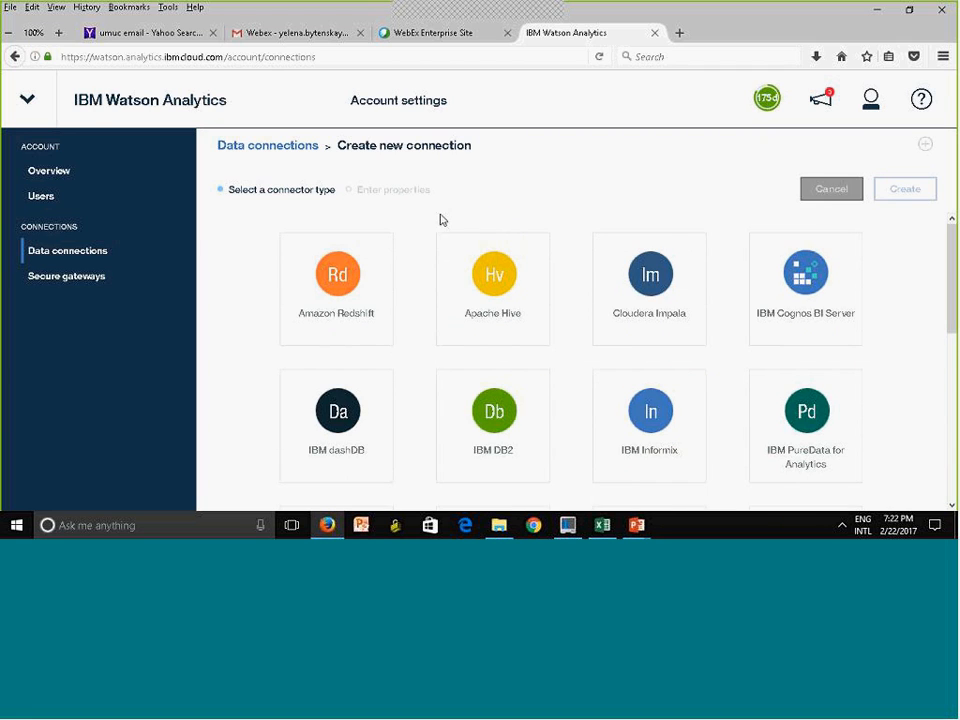
Open the Data topic of the Watson Analytics documentation and read through its list of data asset articles
click(921, 102)
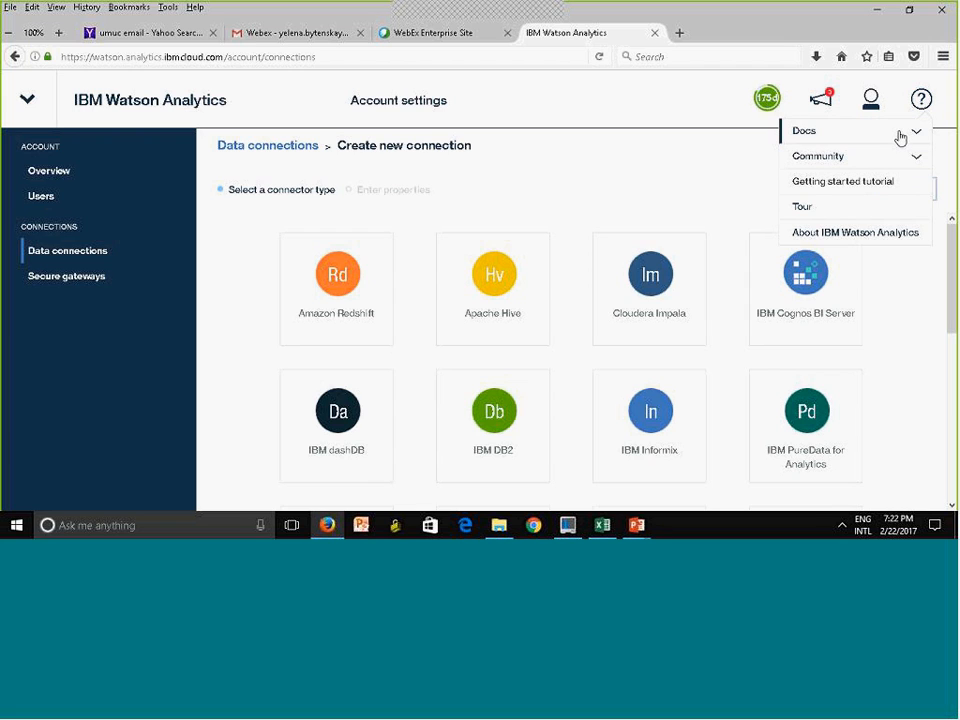
click(913, 134)
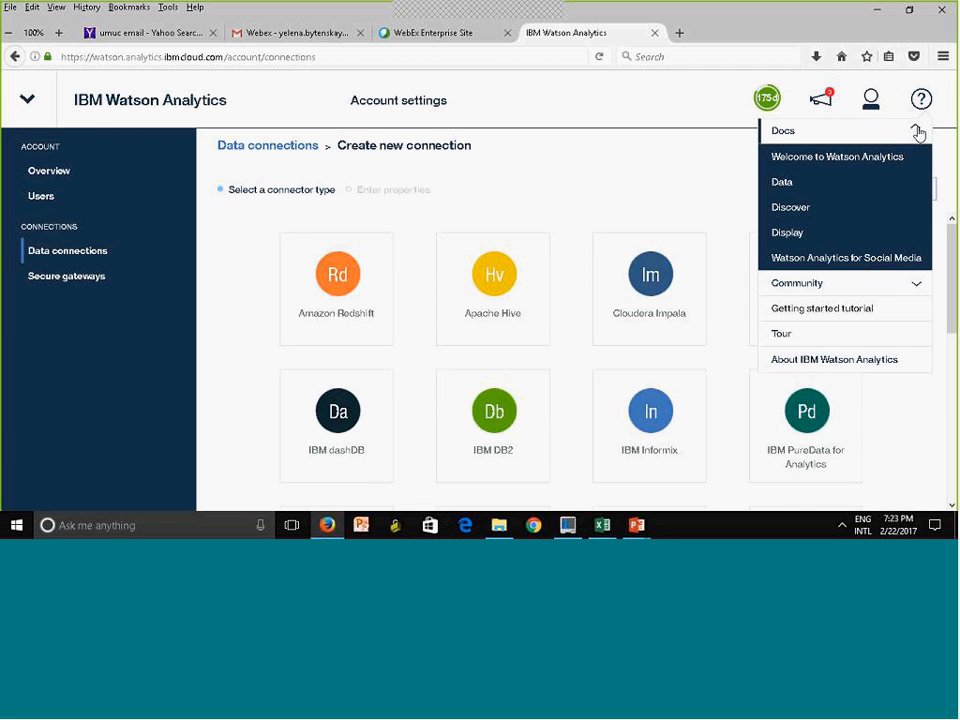
click(797, 186)
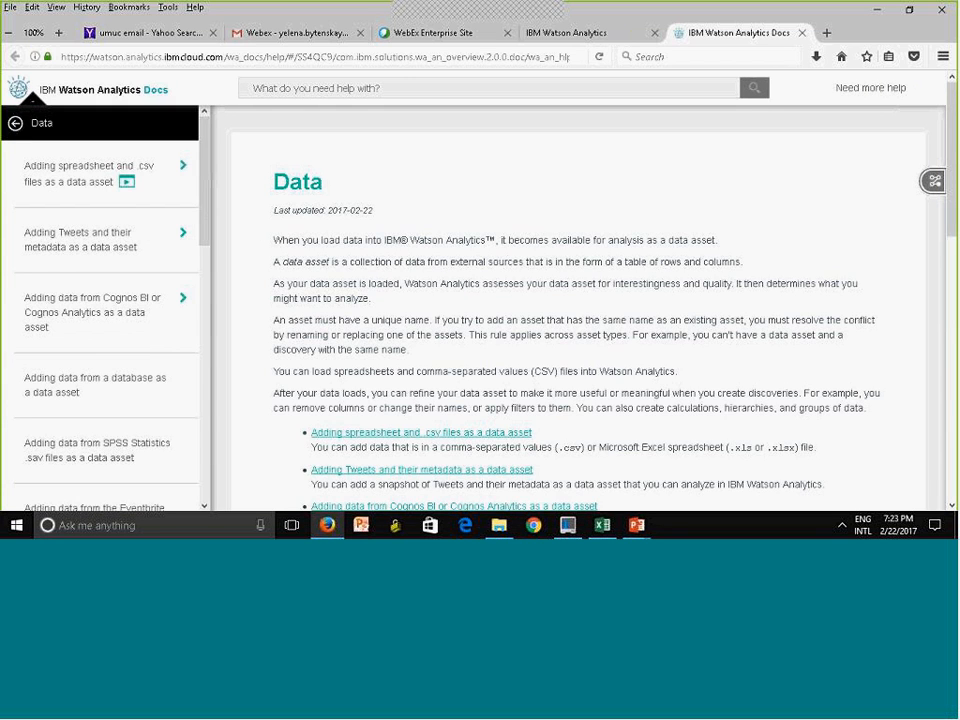
click(738, 407)
scroll(669, 279, down, 3)
scroll(578, 300, down, 2)
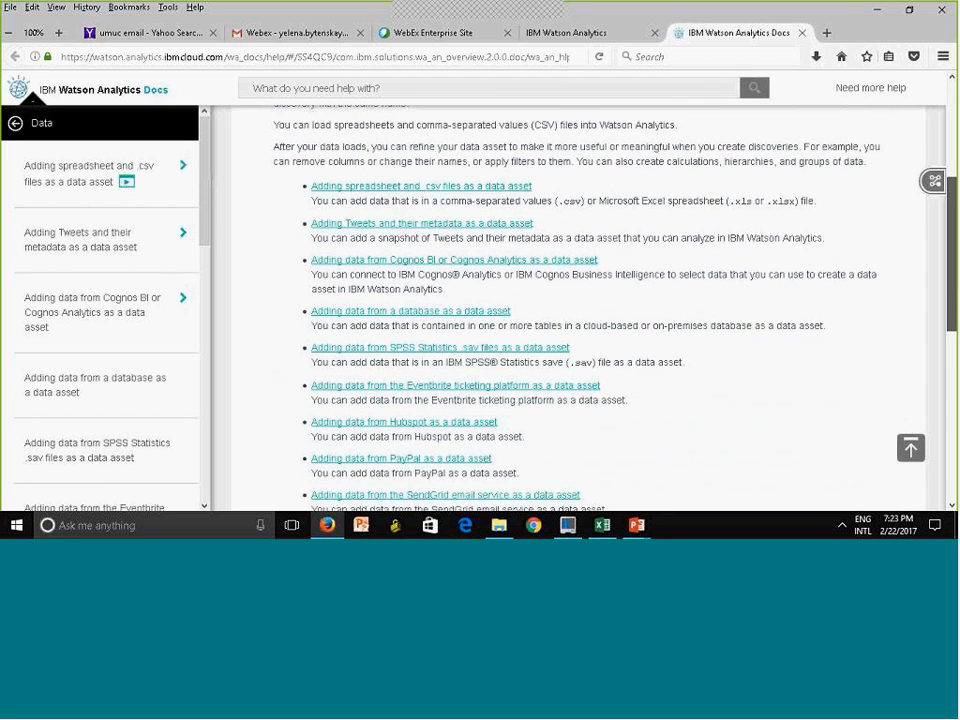
scroll(953, 380, down, 2)
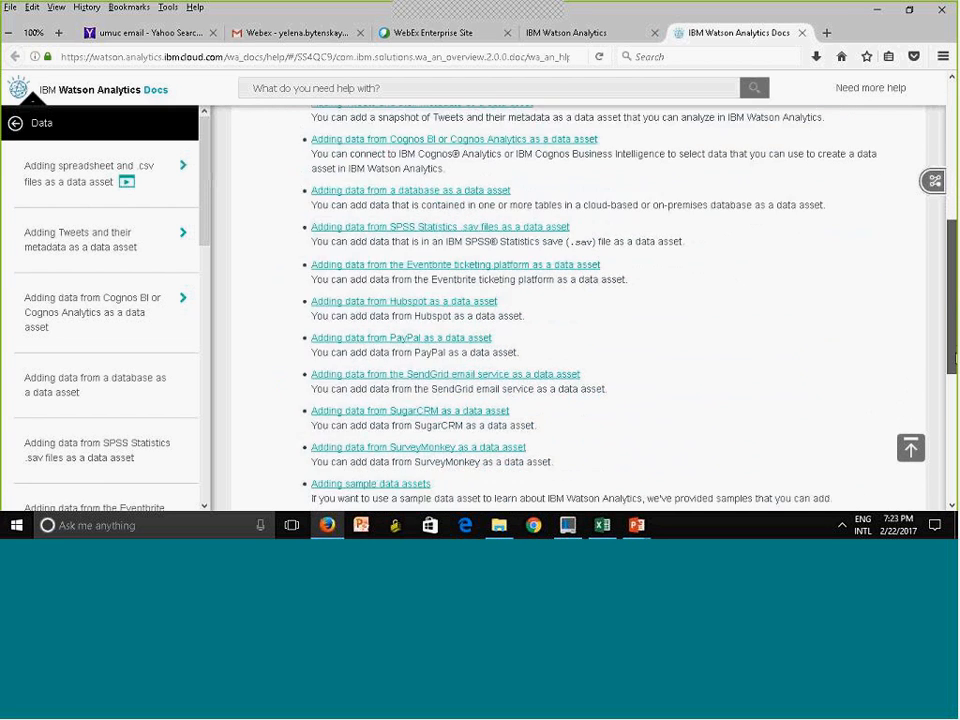
drag(953, 380, 941, 475)
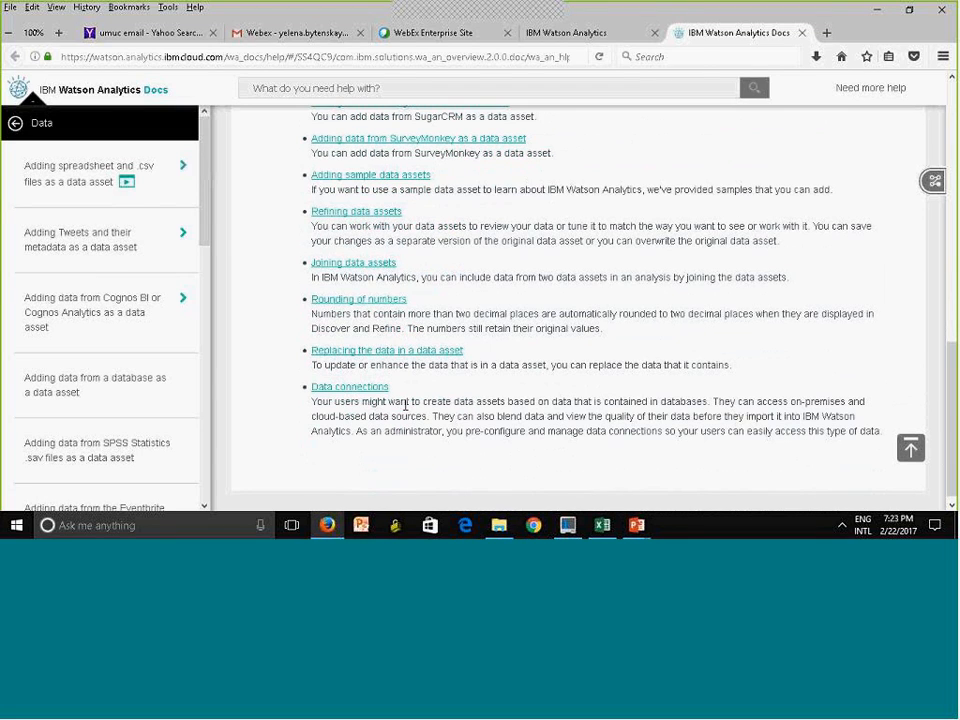
drag(951, 435, 940, 262)
Search within the Data documentation page for "ja" and clear the search text
key(ctrl+f)
text(s)
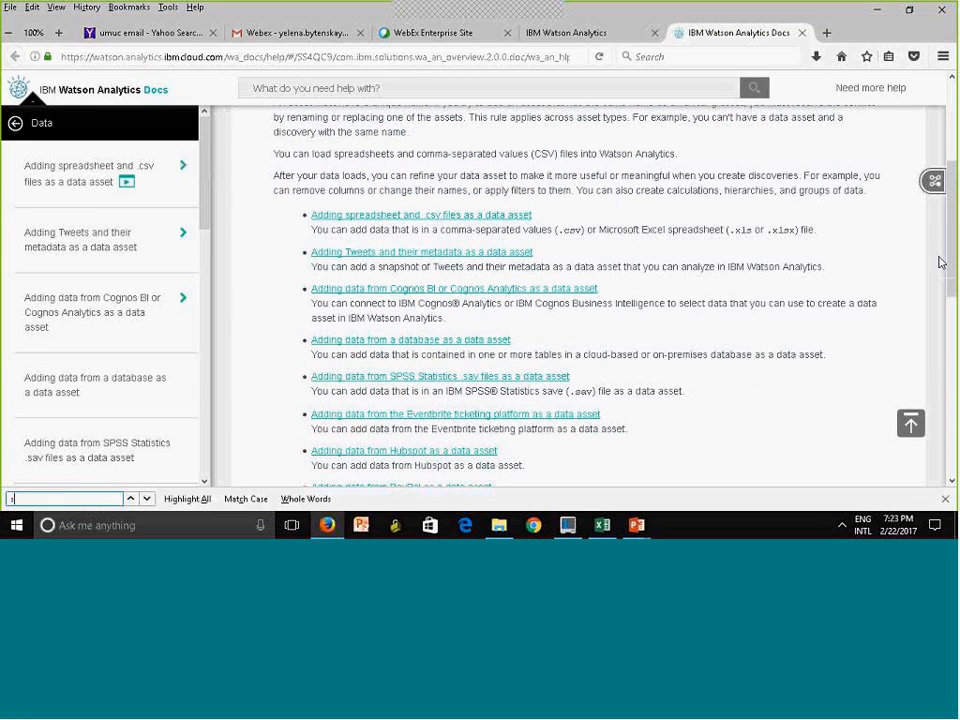
key(BackSpace)
text(h)
key(BackSpace)
text(ja)
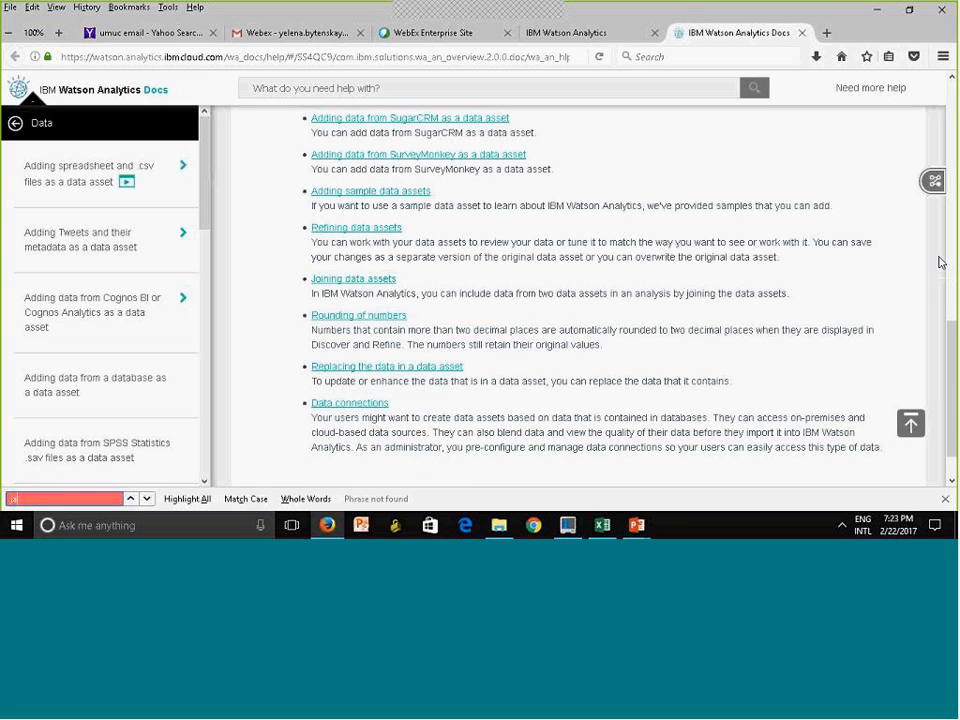
key(BackSpace)
key(BackSpace)
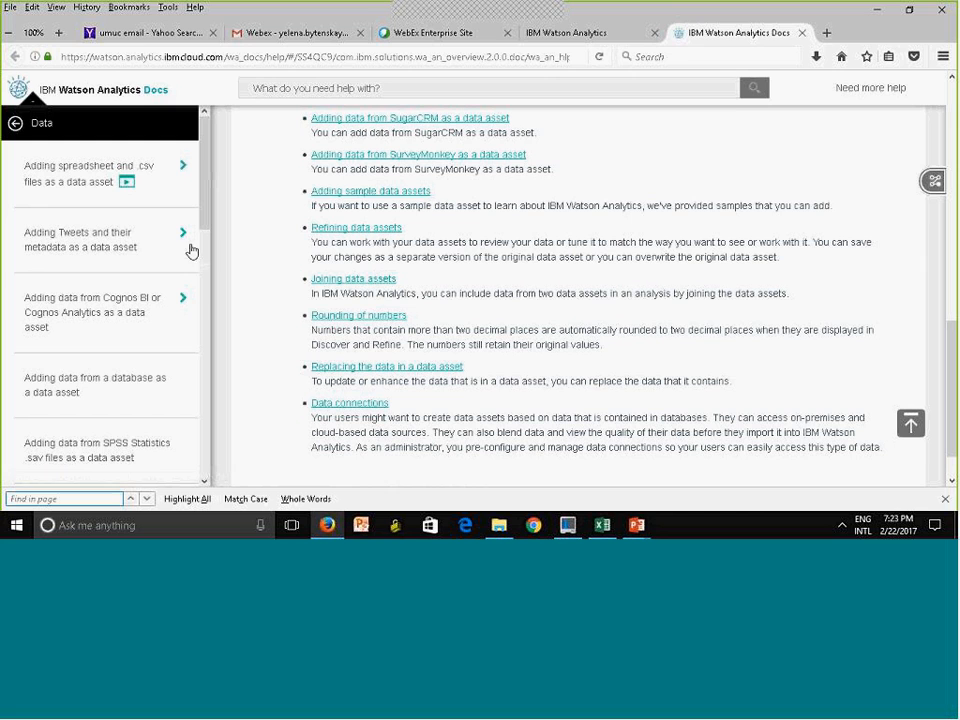
Look over the subtopics of the article on adding spreadsheet and .csv files as a data asset and return to the Data topic
click(183, 171)
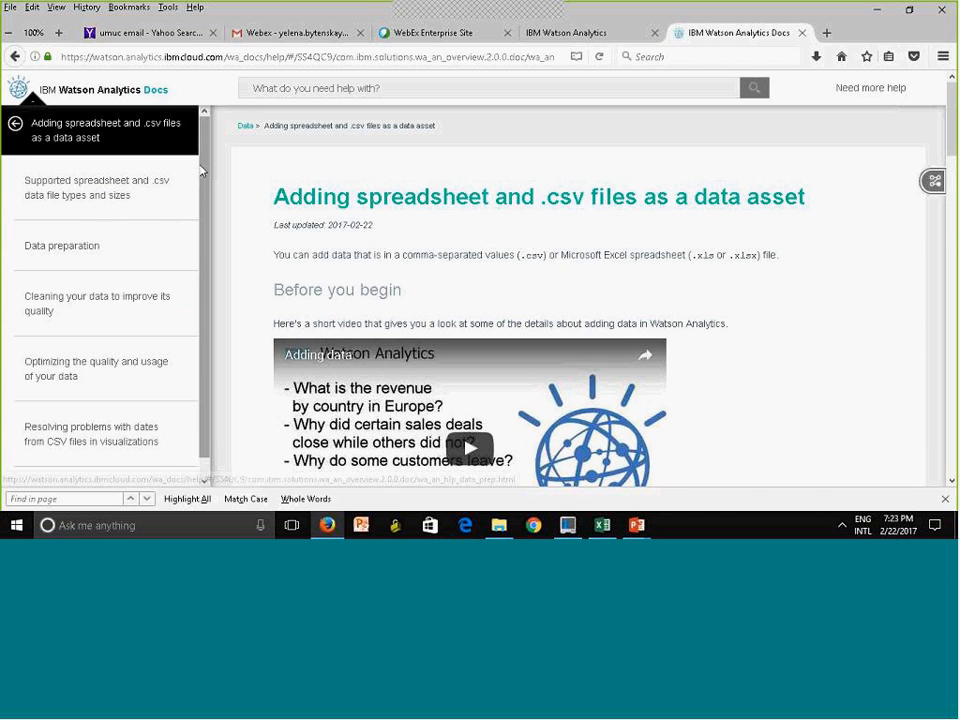
scroll(152, 122, down, 1)
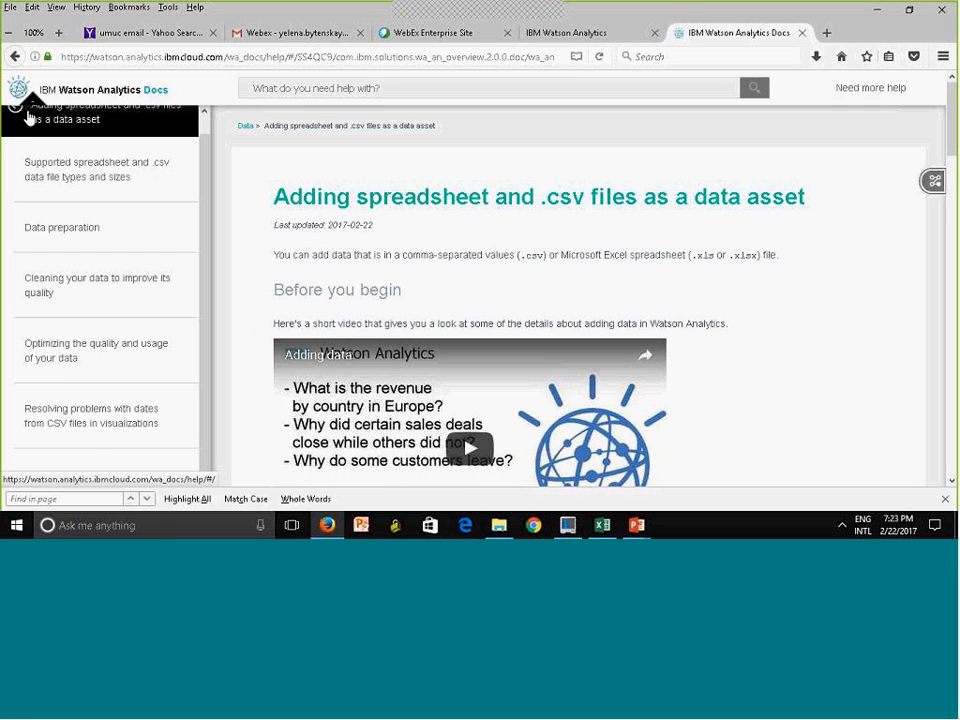
mouse_move(210, 158)
mouse_down()
mouse_move(249, 116)
mouse_move(241, 142)
mouse_move(209, 139)
mouse_up()
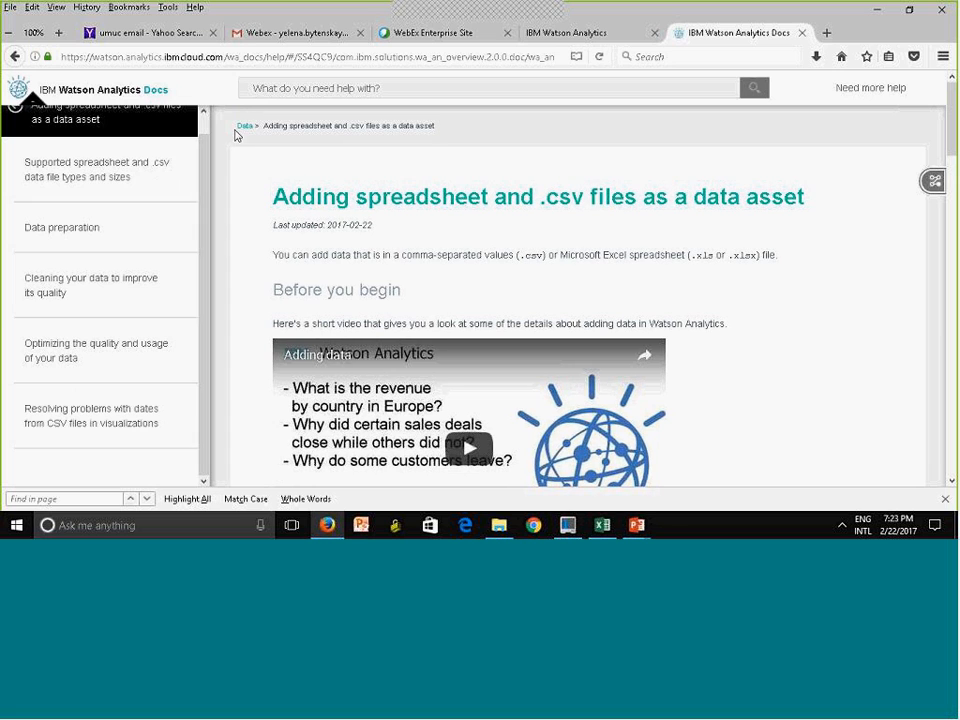
click(243, 128)
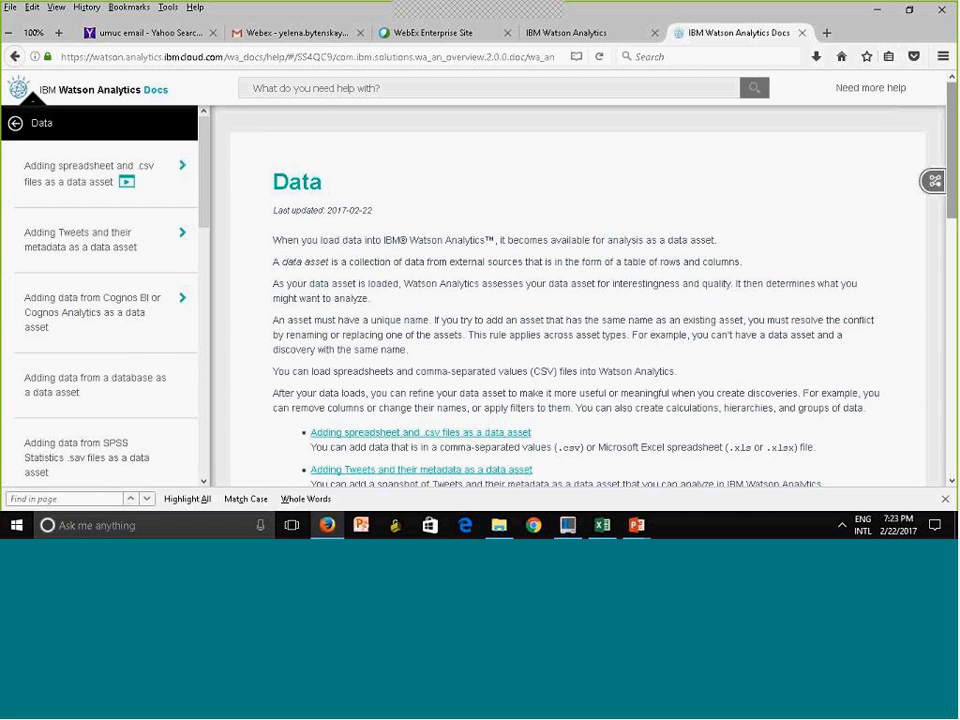
Read through the Data topic's list of supported sources, from spreadsheets and Tweets to SurveyMonkey and sample data assets
scroll(578, 300, down, 2)
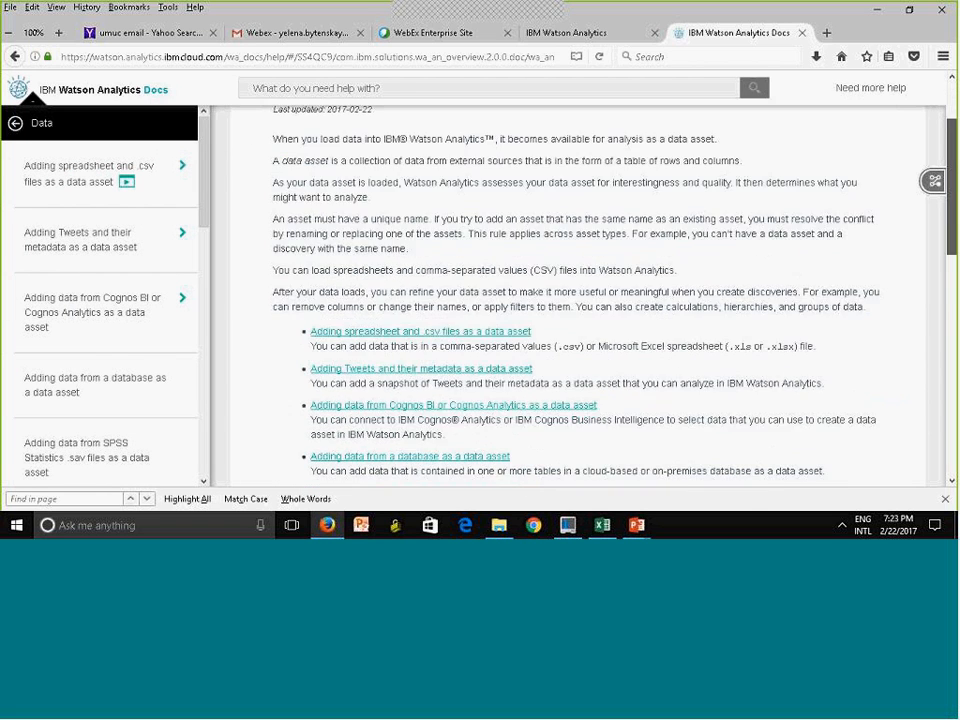
scroll(578, 300, down, 5)
drag(955, 265, 955, 293)
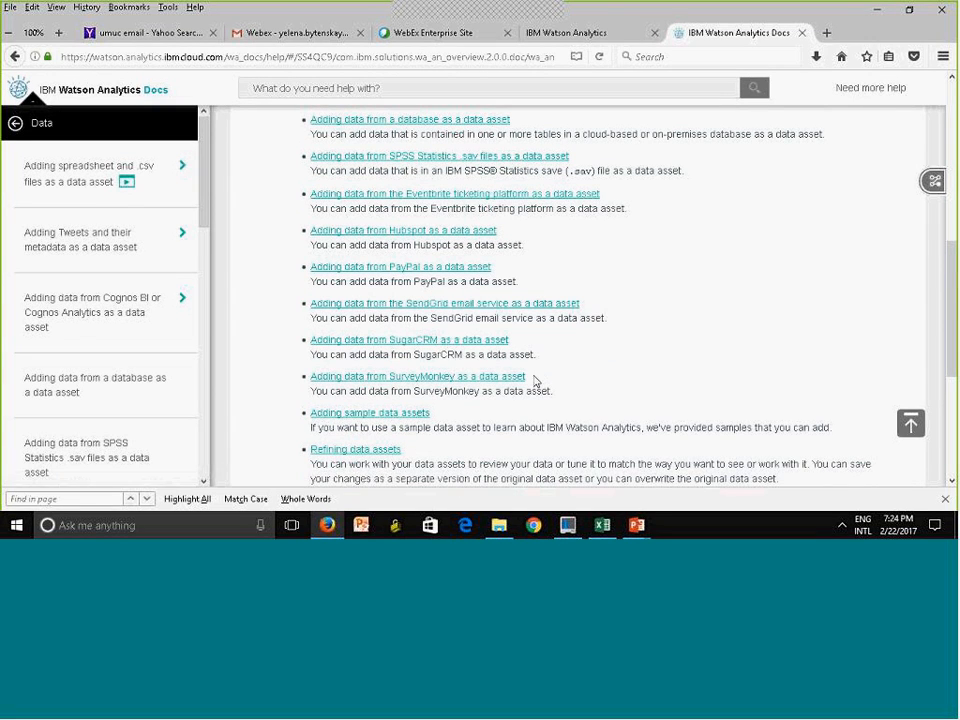
drag(953, 303, 953, 138)
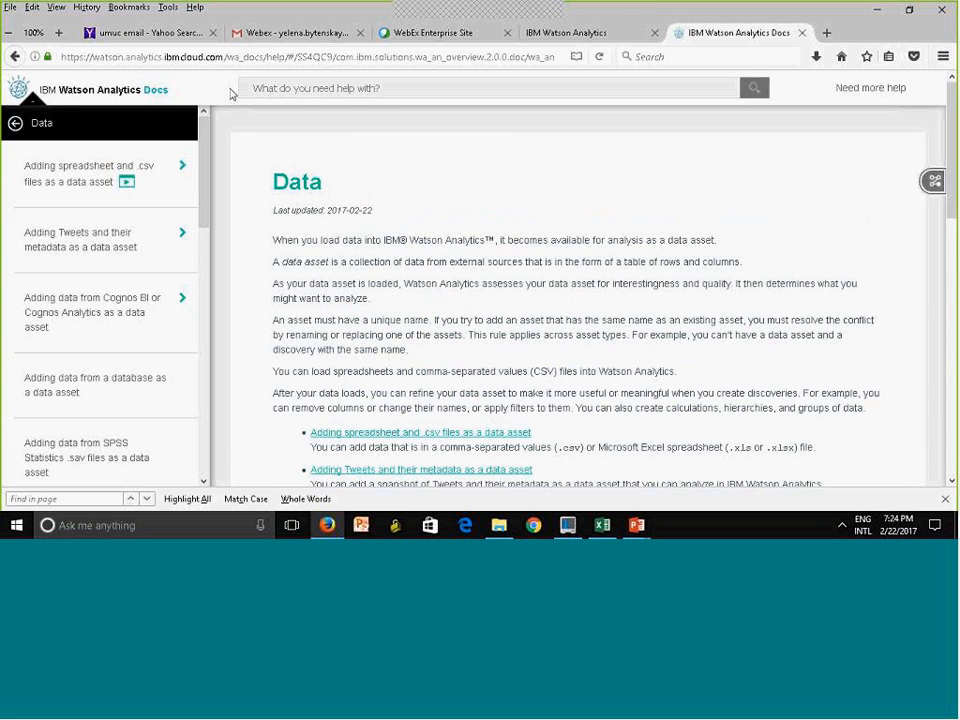
click(32, 103)
scroll(844, 201, down, 2)
scroll(684, 317, down, 2)
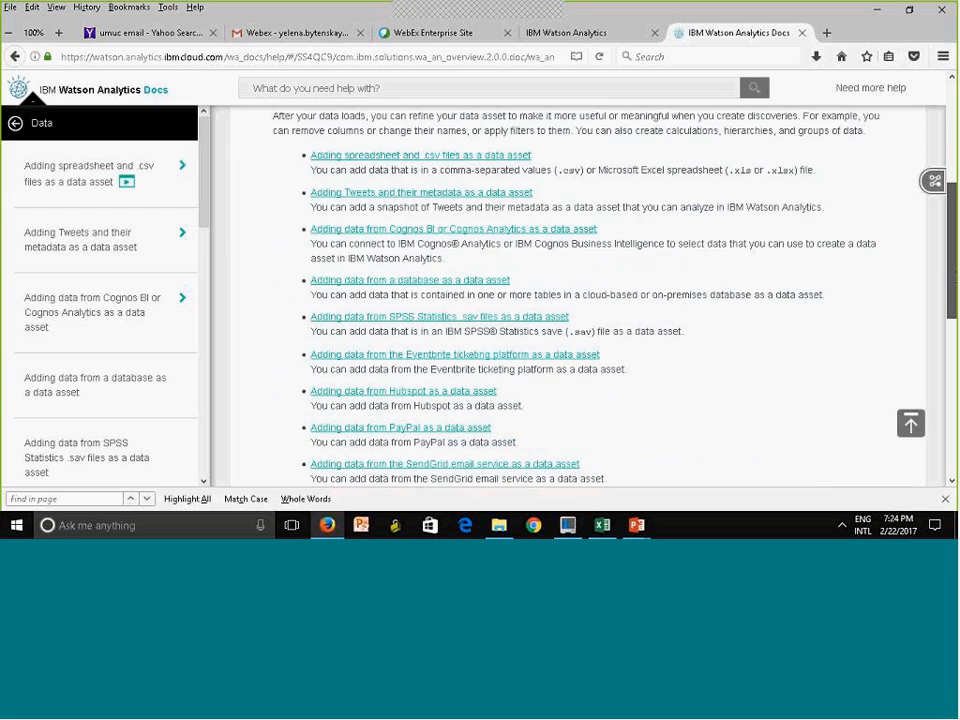
scroll(684, 317, up, 5)
scroll(684, 317, down, 3)
scroll(575, 300, down, 3)
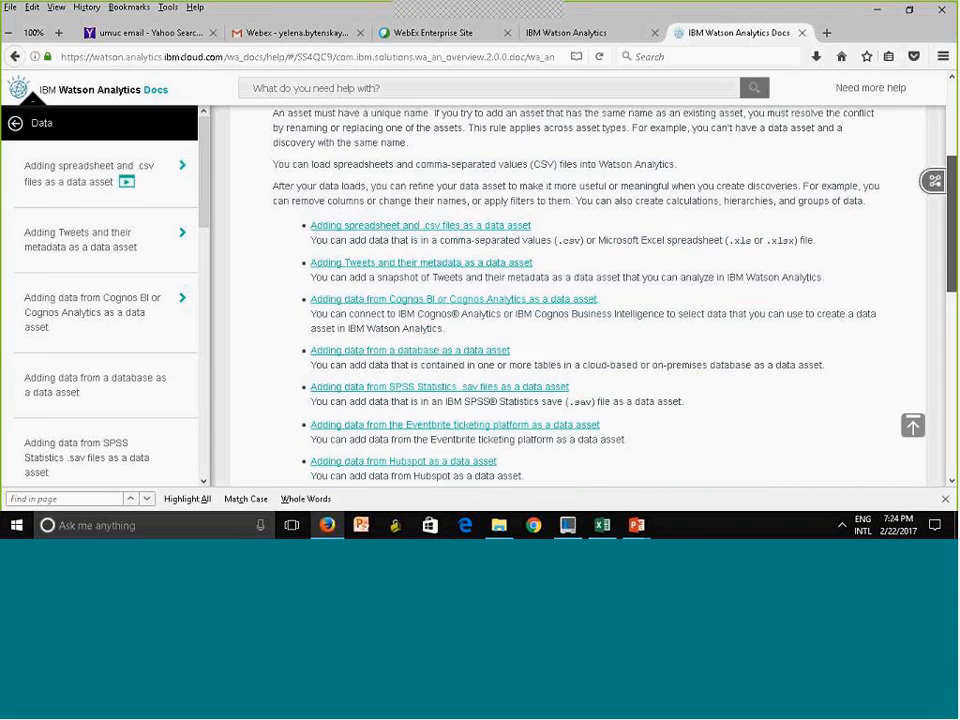
drag(953, 293, 953, 324)
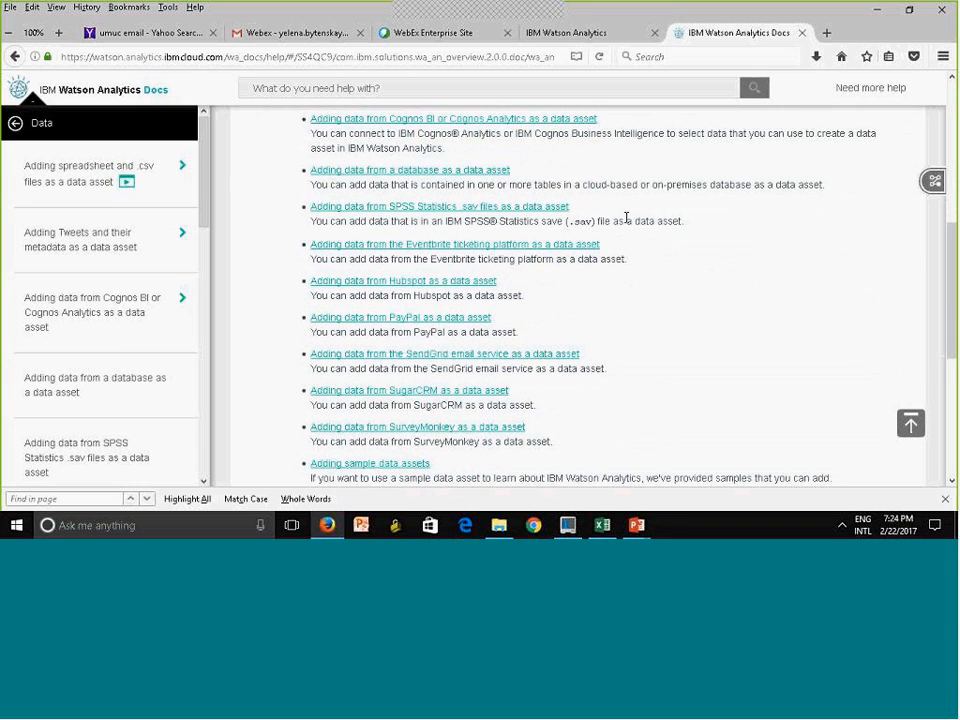
Search the Watson Analytics documentation for "data sources"
click(365, 87)
text(data sources)
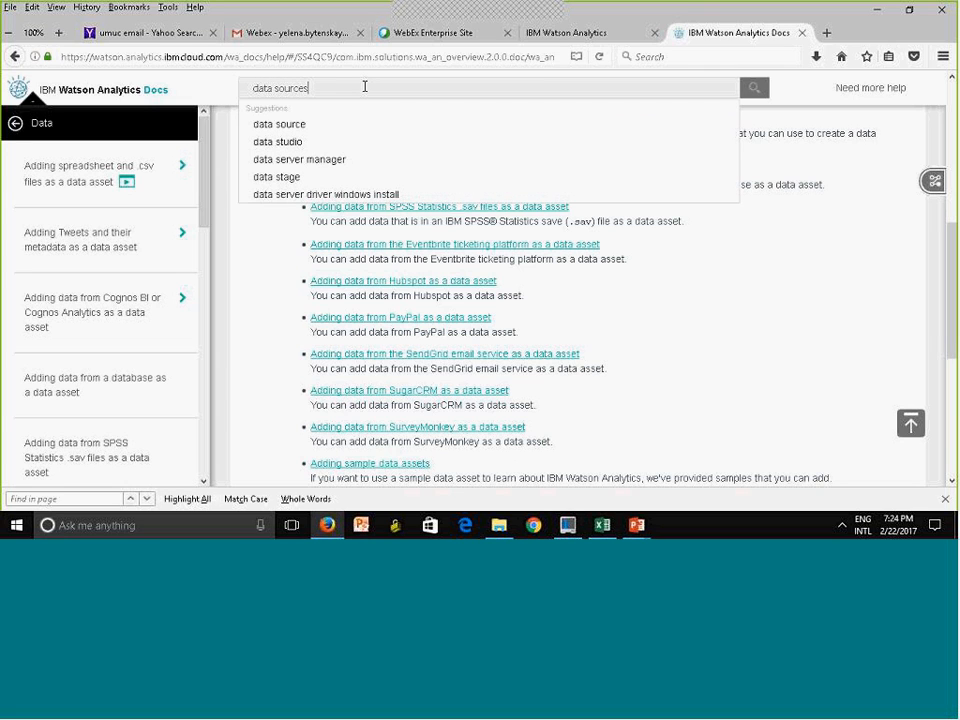
key(Return)
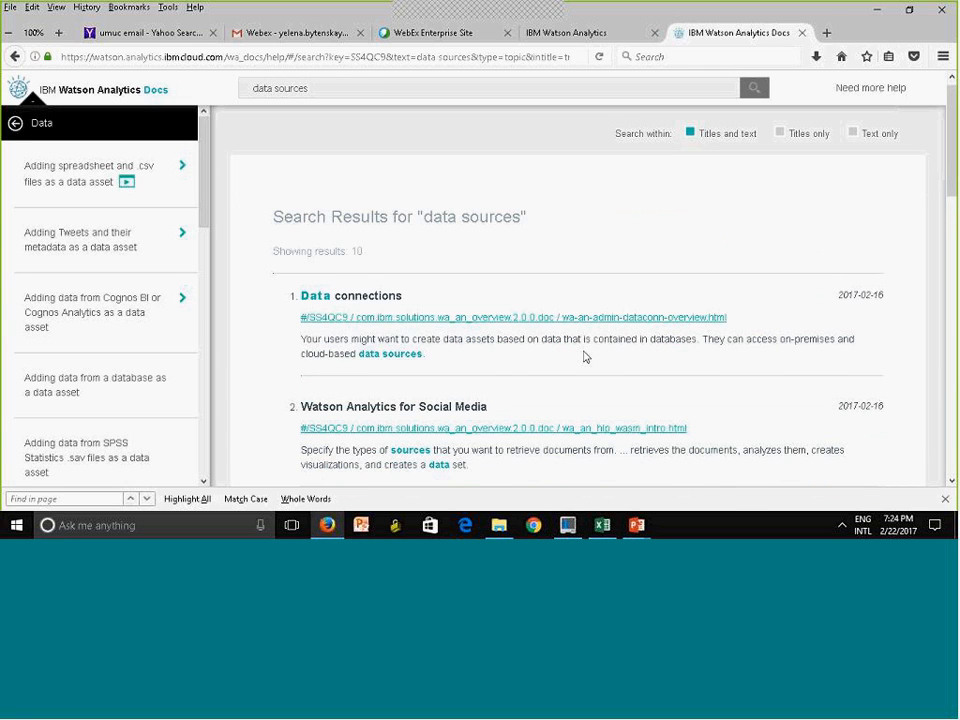
Open the Data connections article from the search results and examine its connection types and online data hosting services
click(498, 318)
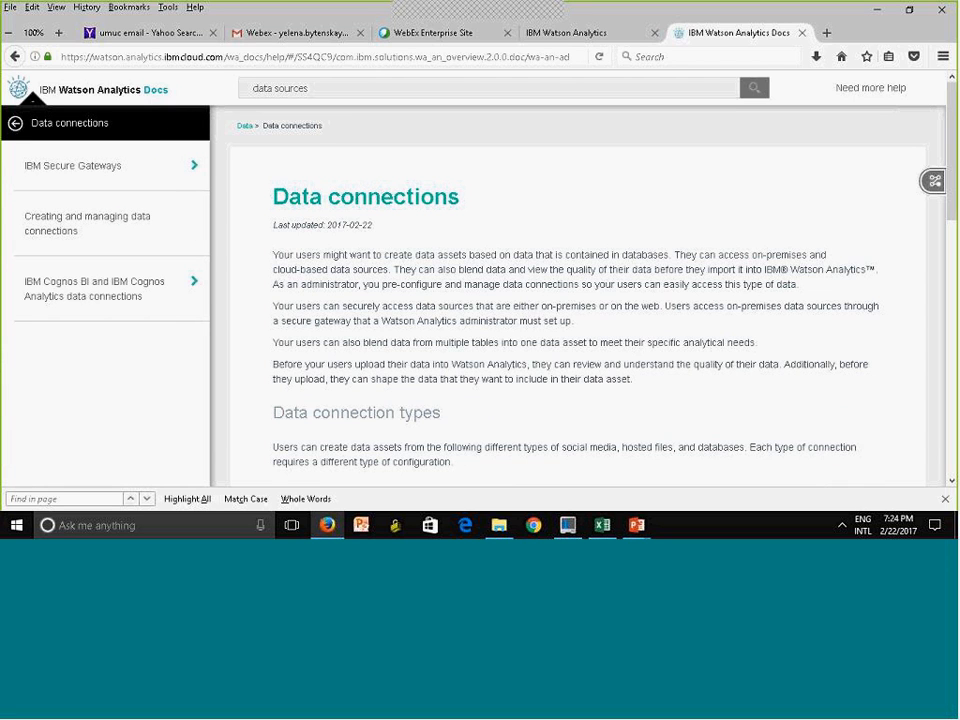
scroll(955, 245, down, 3)
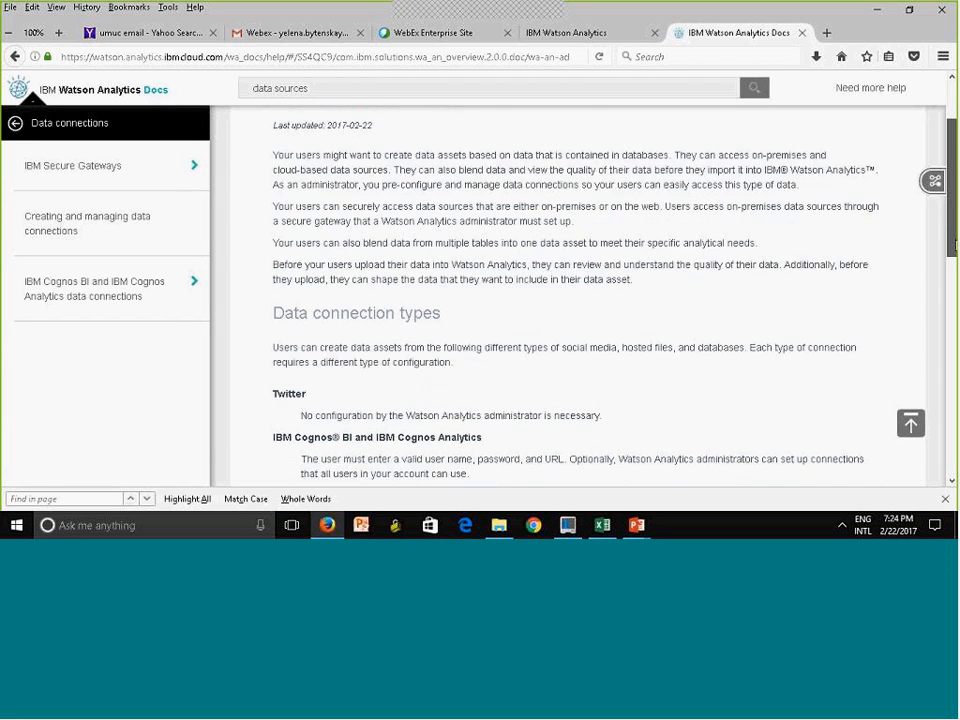
drag(955, 245, 940, 376)
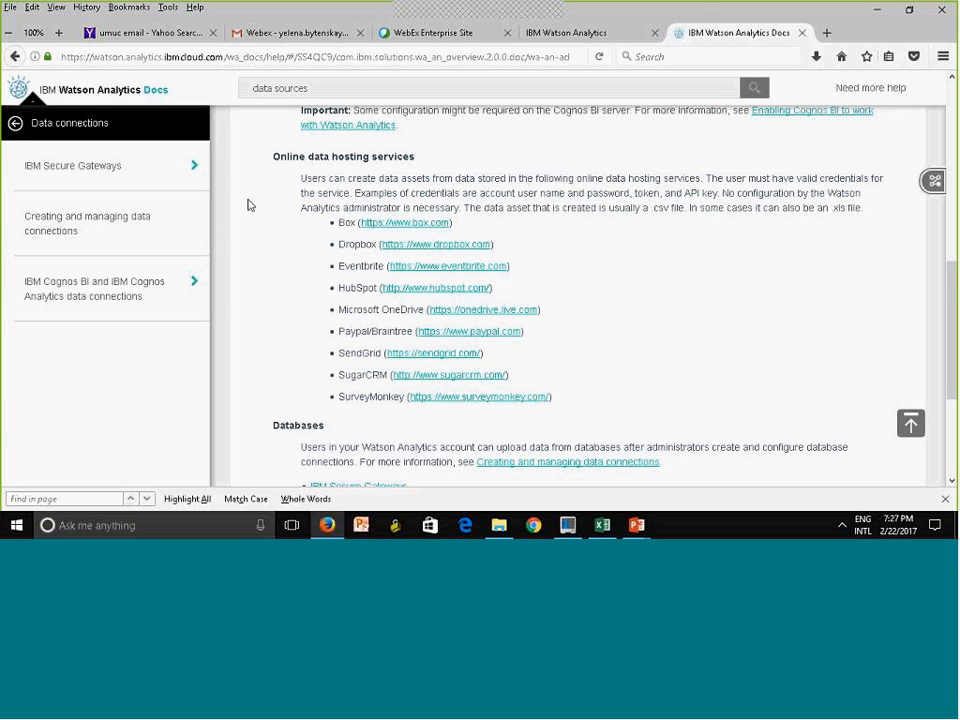
Return from the documentation to the Watson Analytics home page and view the data assets in the Personal folder
click(595, 34)
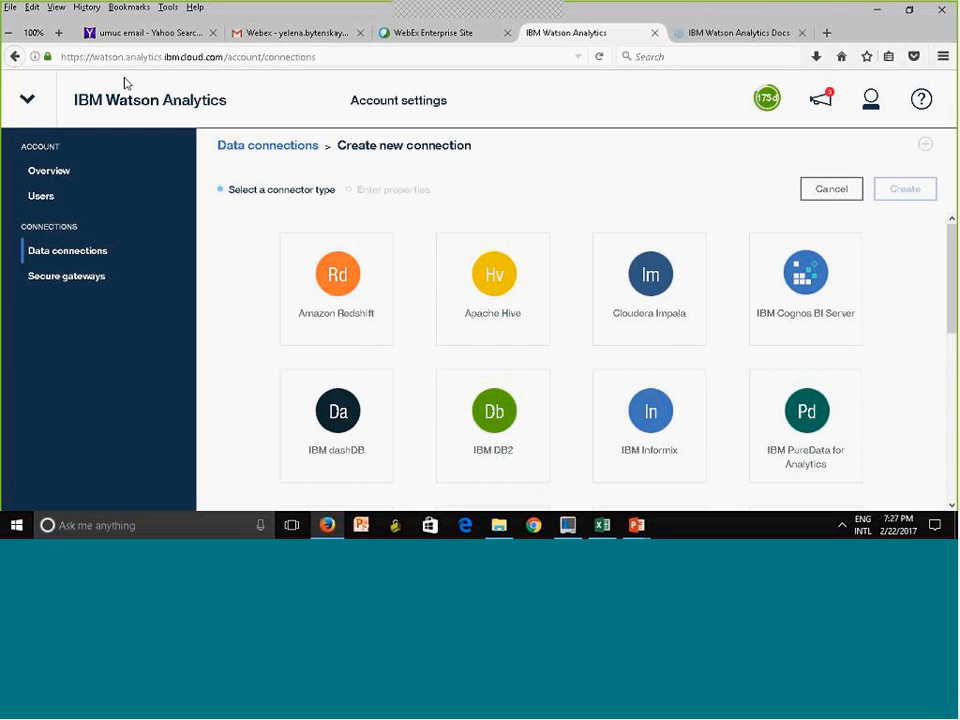
click(11, 99)
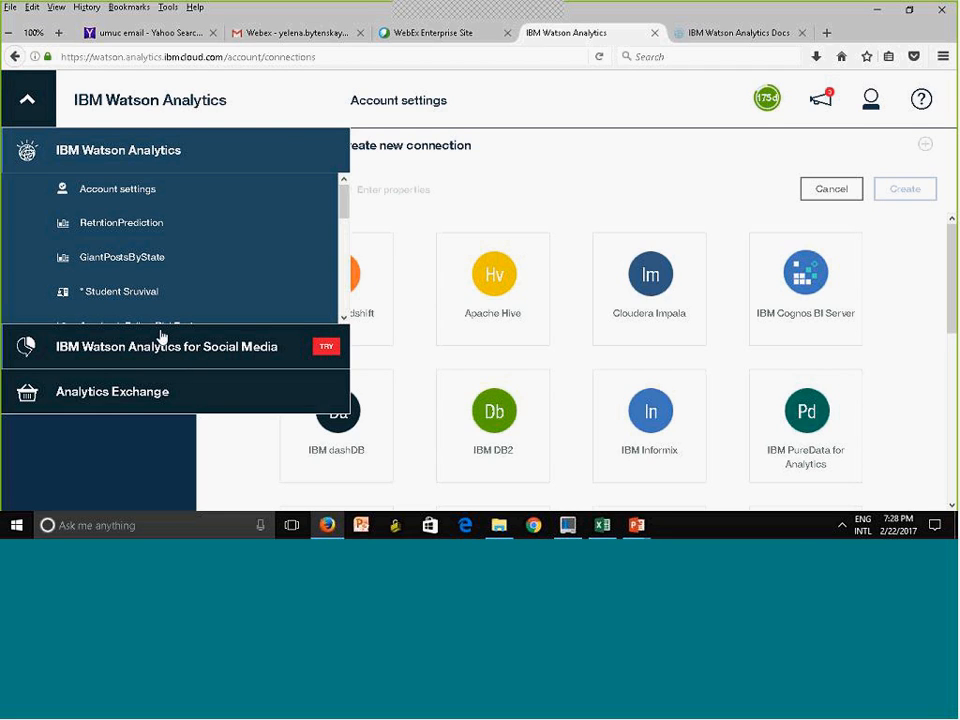
click(30, 104)
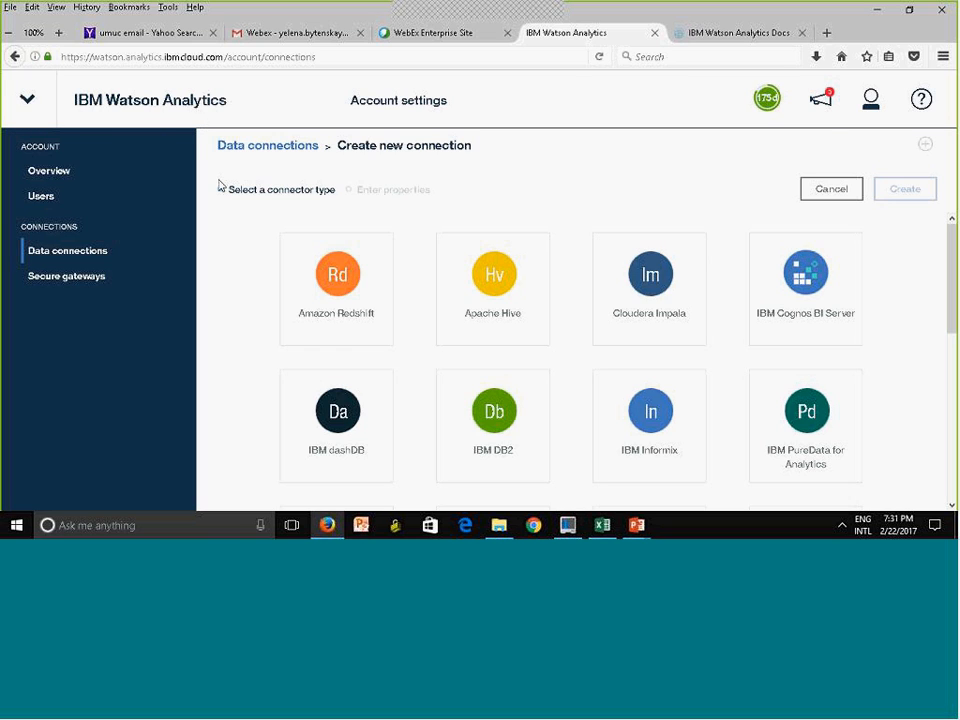
click(144, 111)
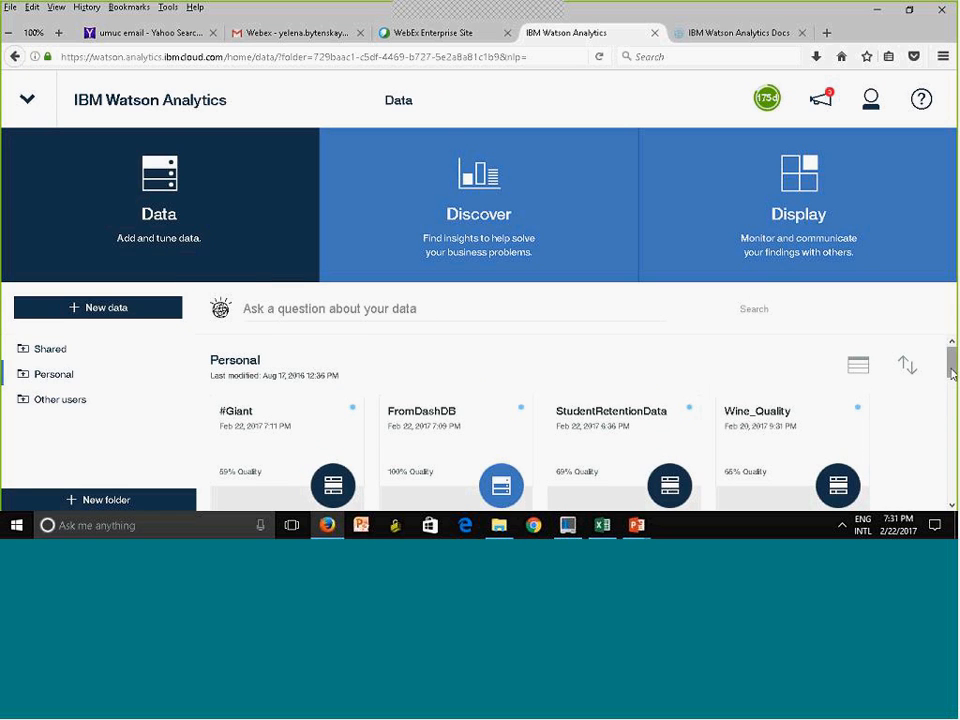
scroll(952, 368, down, 3)
drag(952, 368, 952, 266)
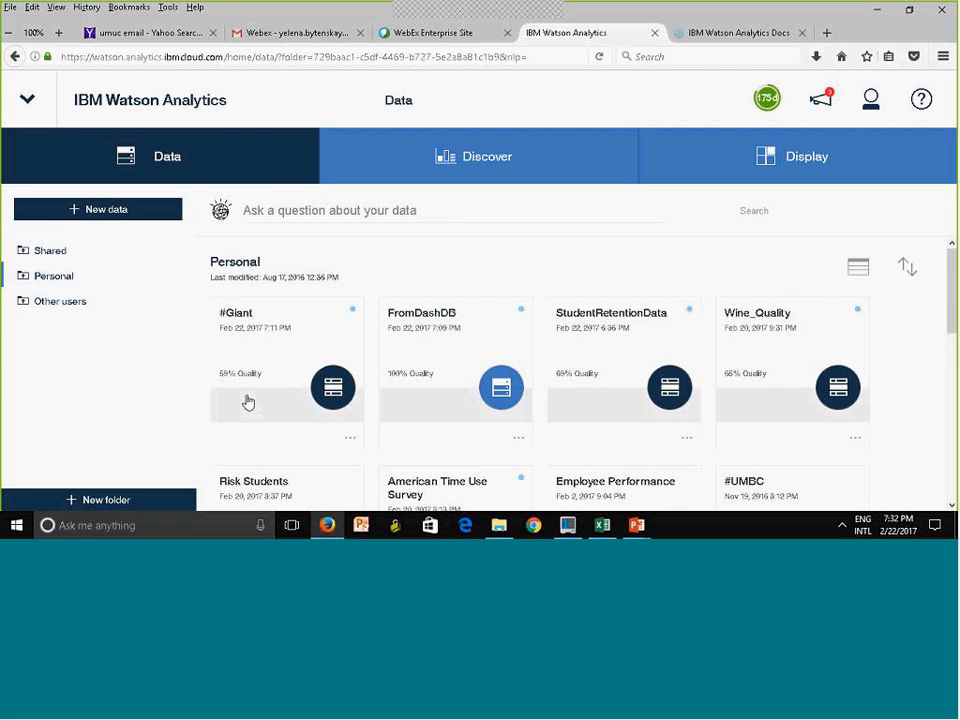
Examine the replacement options for the #Giant data asset with its previous selection reused, and close them without importing
click(349, 439)
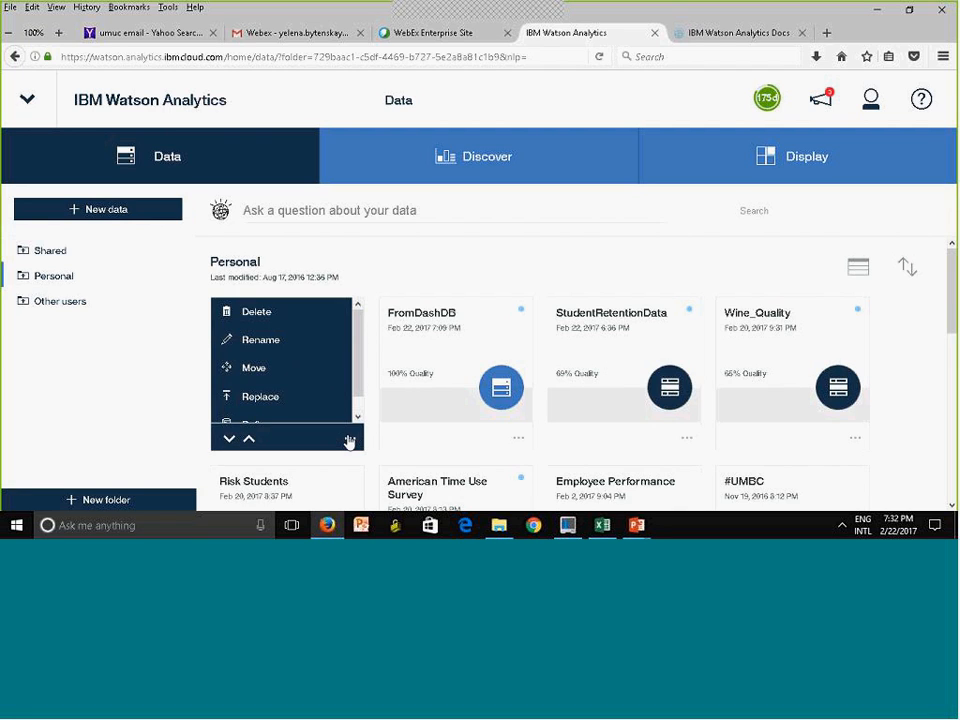
scroll(360, 330, down, 1)
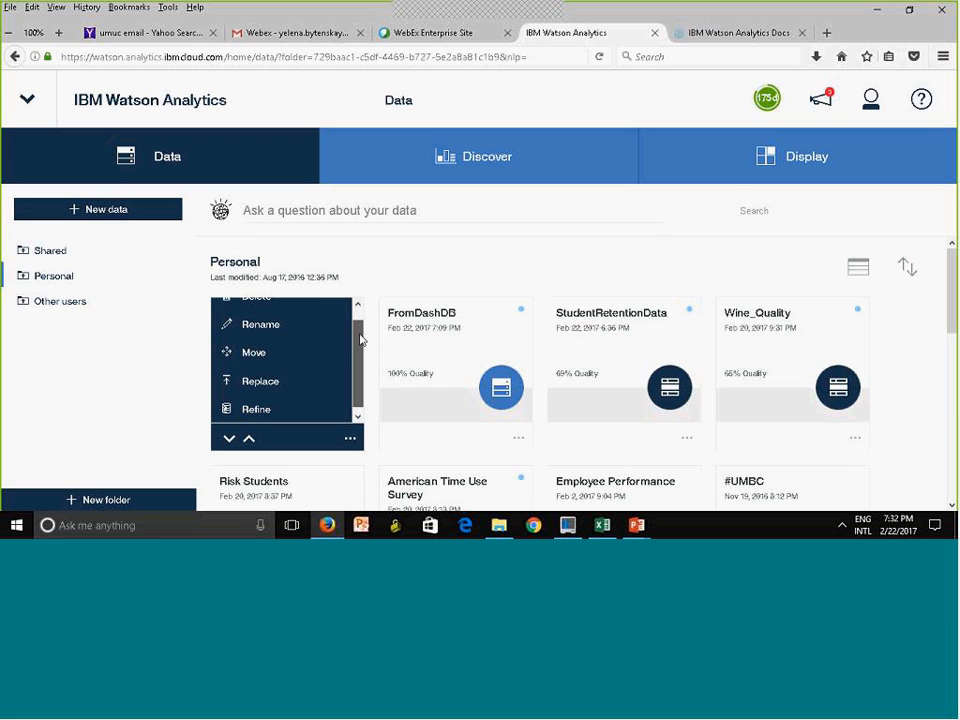
click(271, 390)
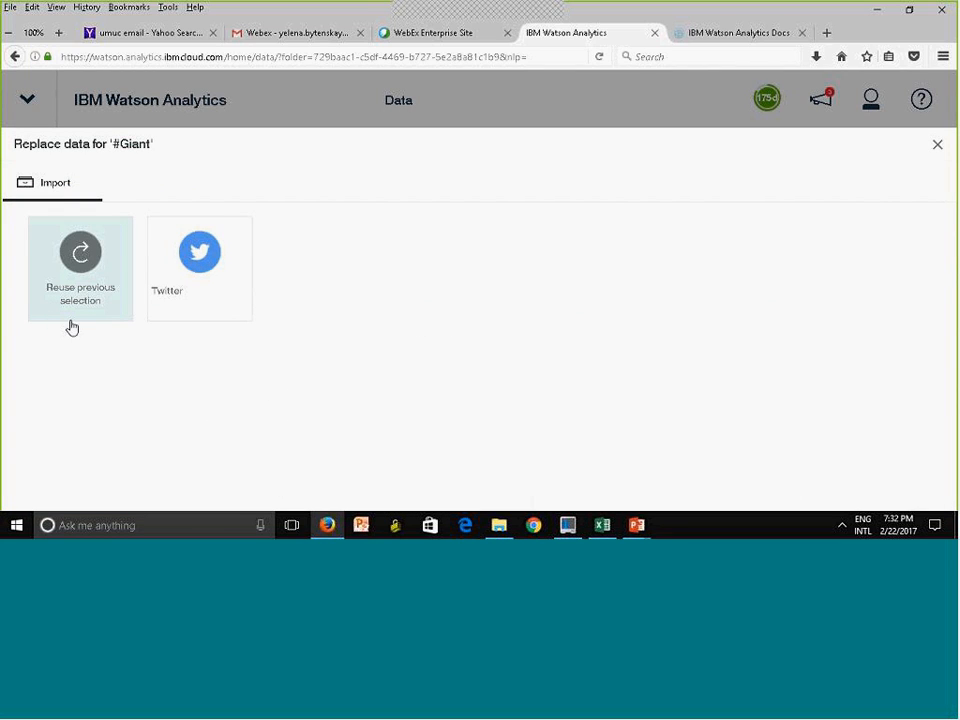
click(81, 257)
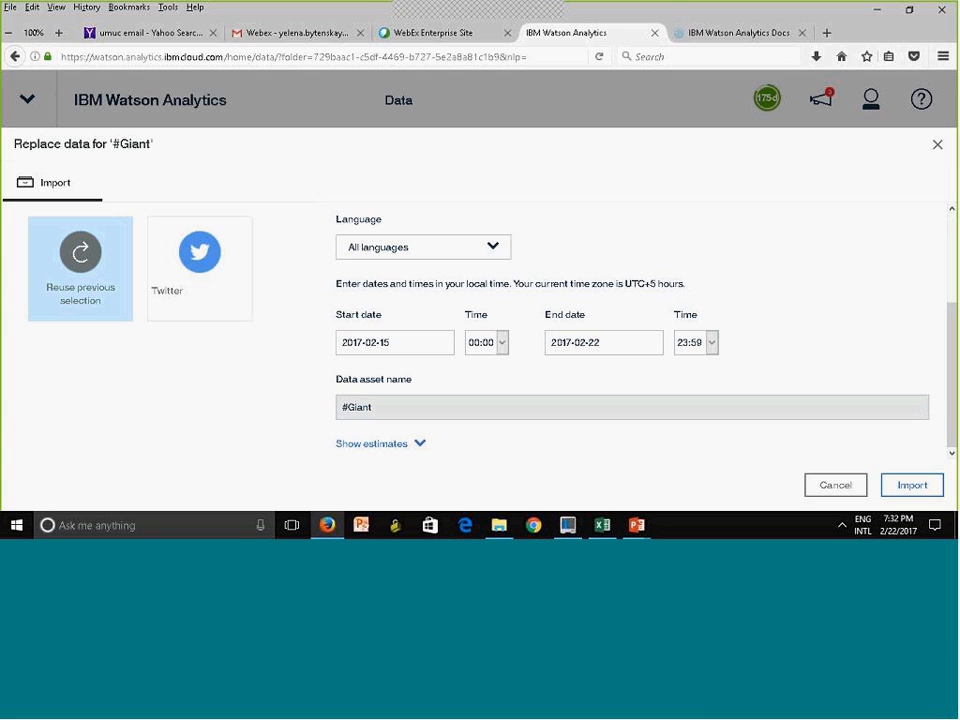
click(938, 148)
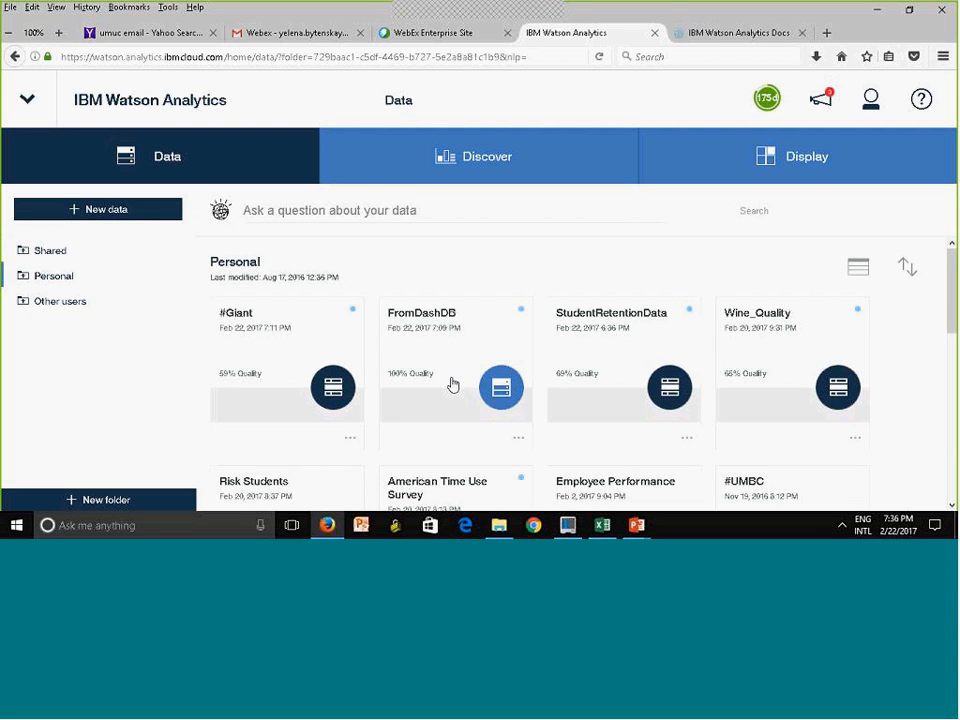
Move the Protect Your Customer and American Time Use Survey data assets from the Shared folder to the personal Trashcan folder
click(61, 254)
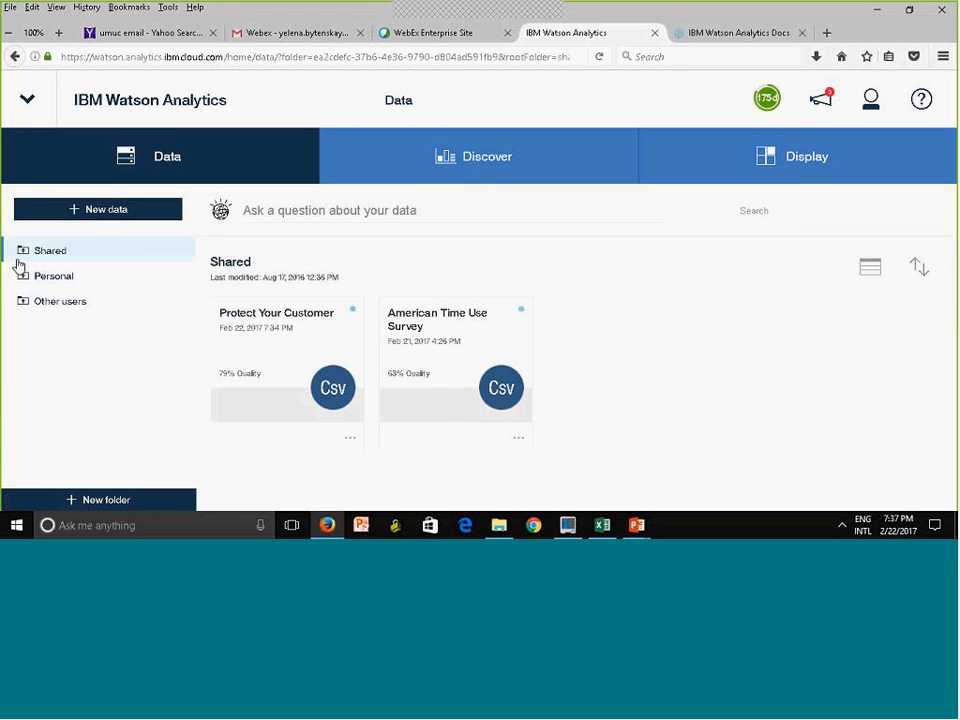
click(21, 274)
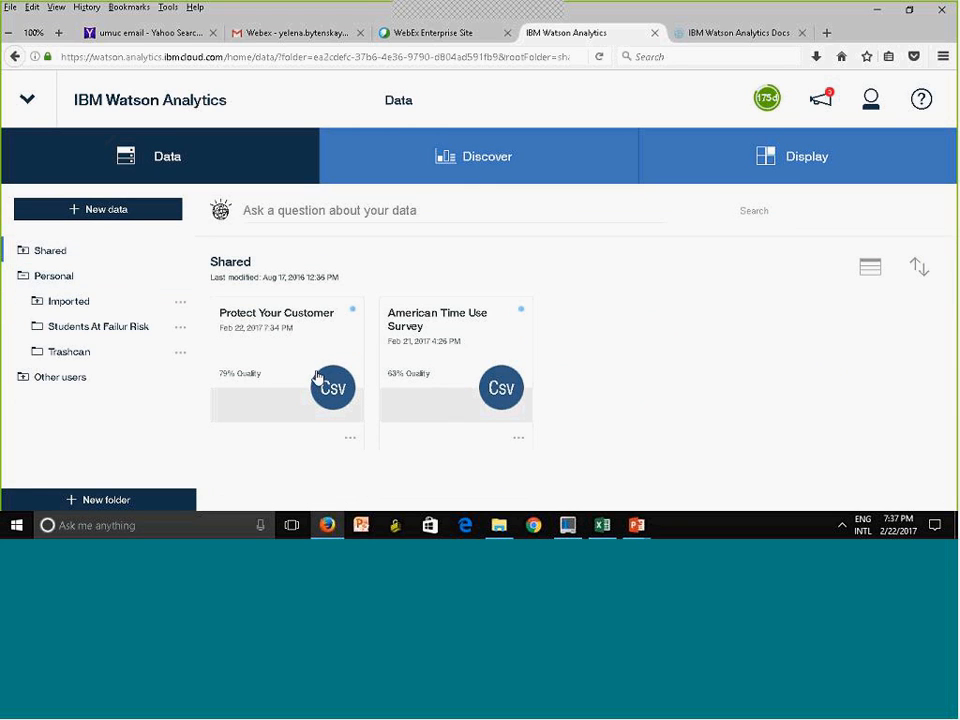
drag(351, 356, 48, 352)
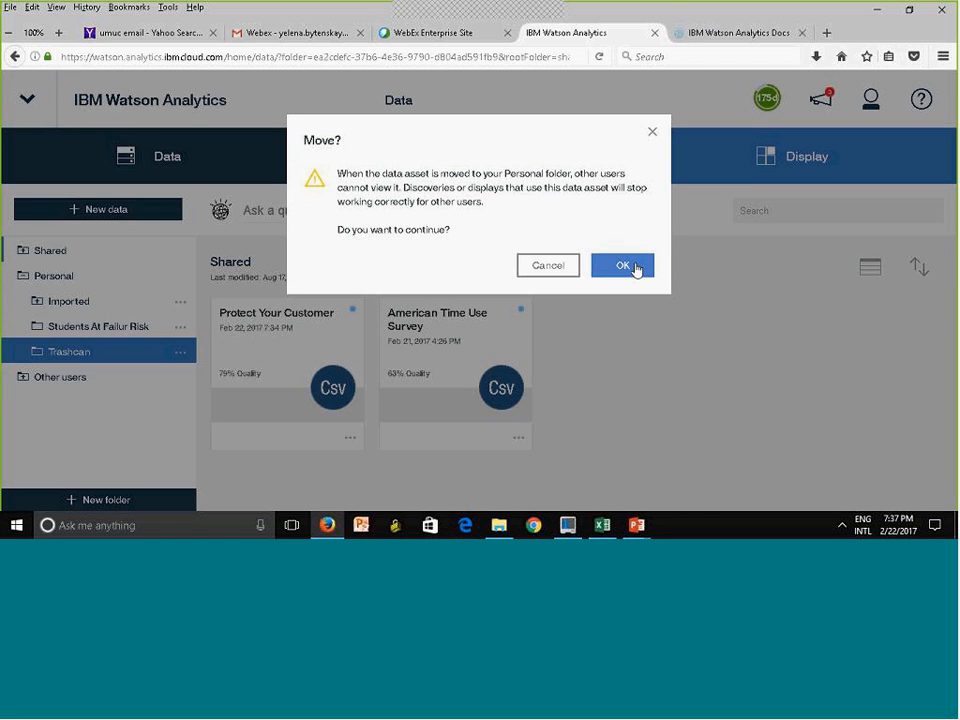
key(Return)
drag(300, 355, 111, 350)
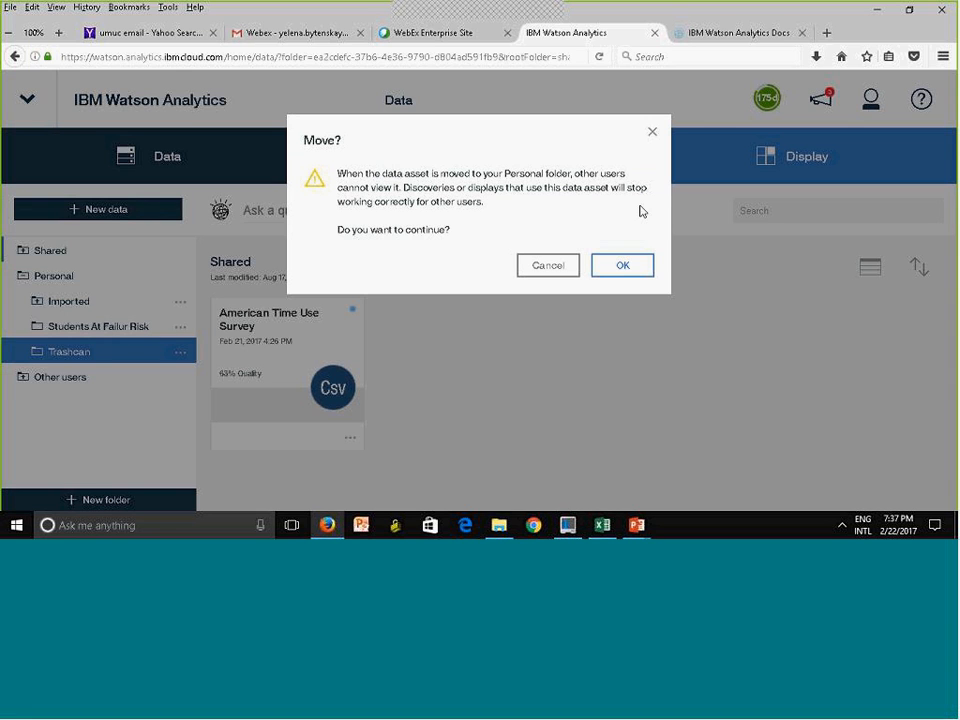
click(625, 268)
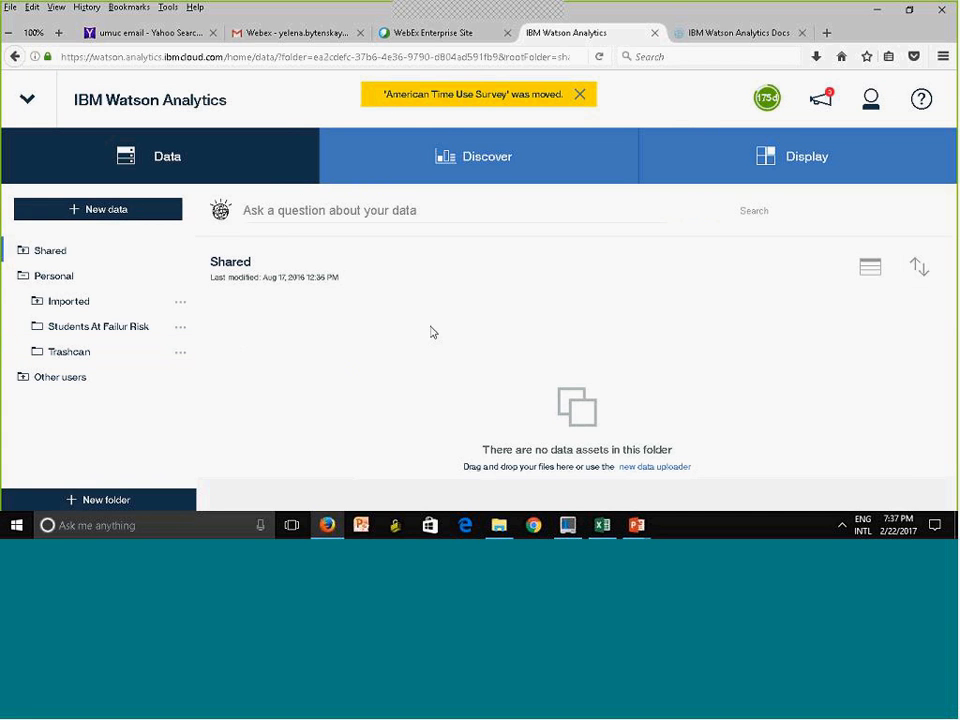
Check the contents of the Shared and Personal data folders, collapsing the Personal subfolders
click(46, 281)
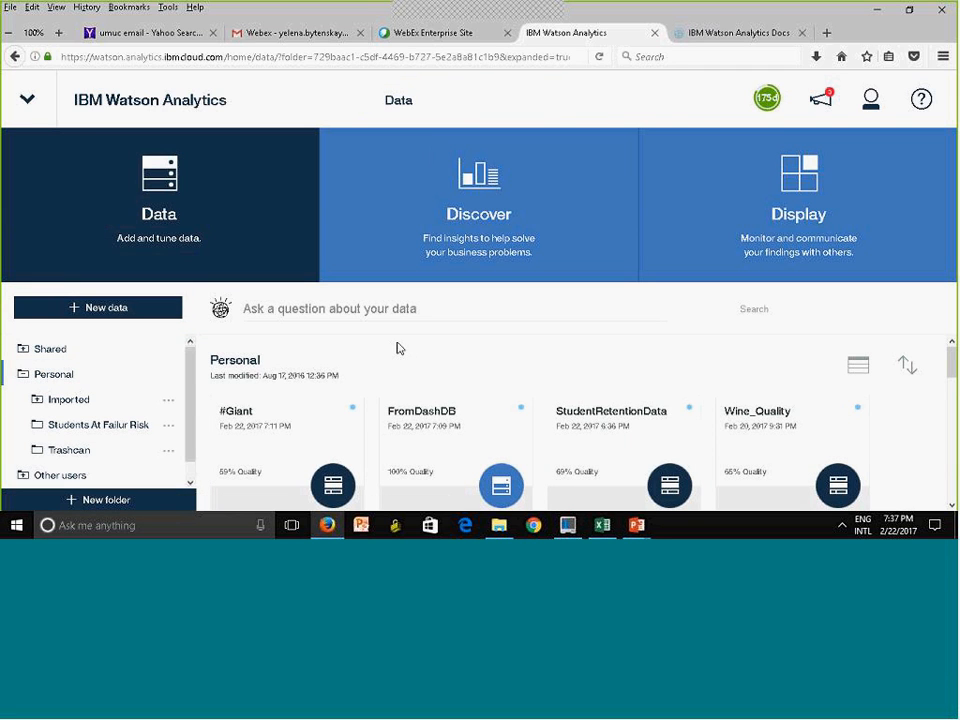
click(44, 350)
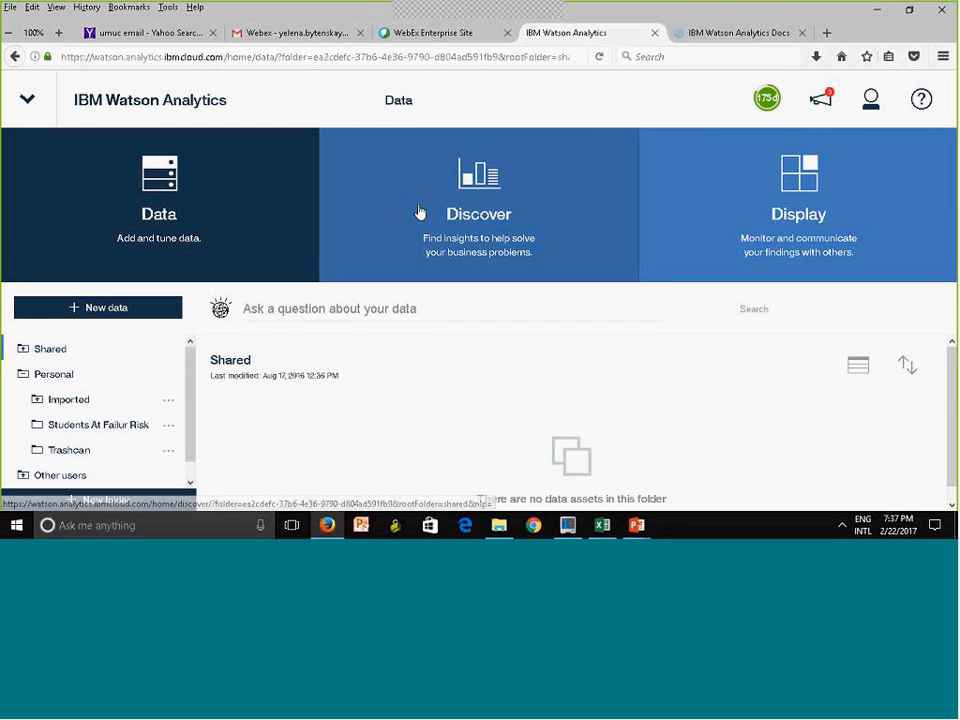
click(430, 213)
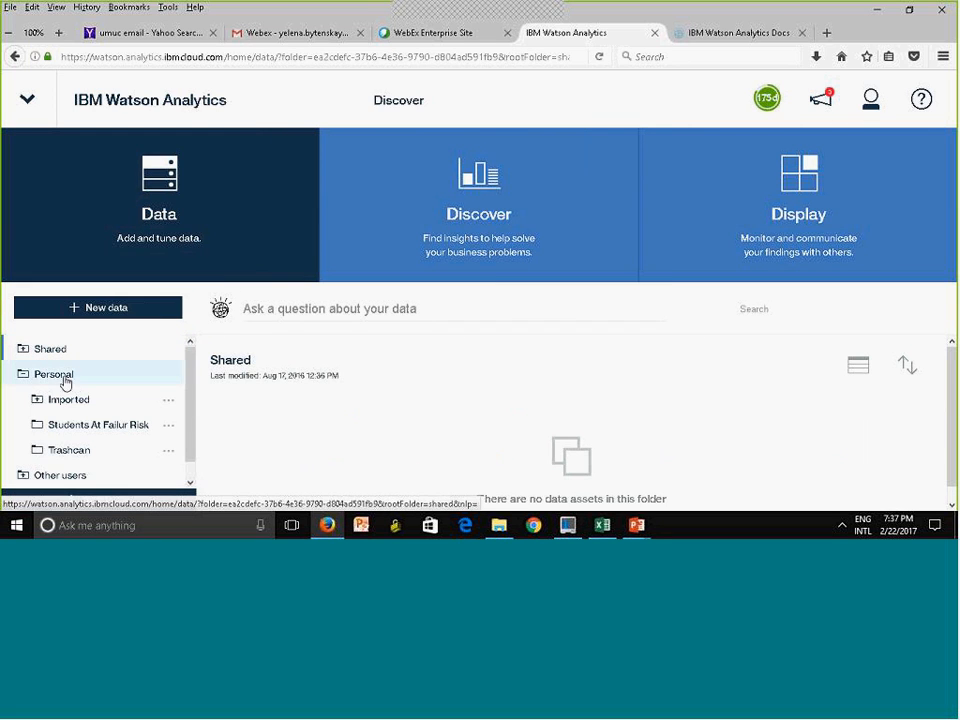
click(63, 379)
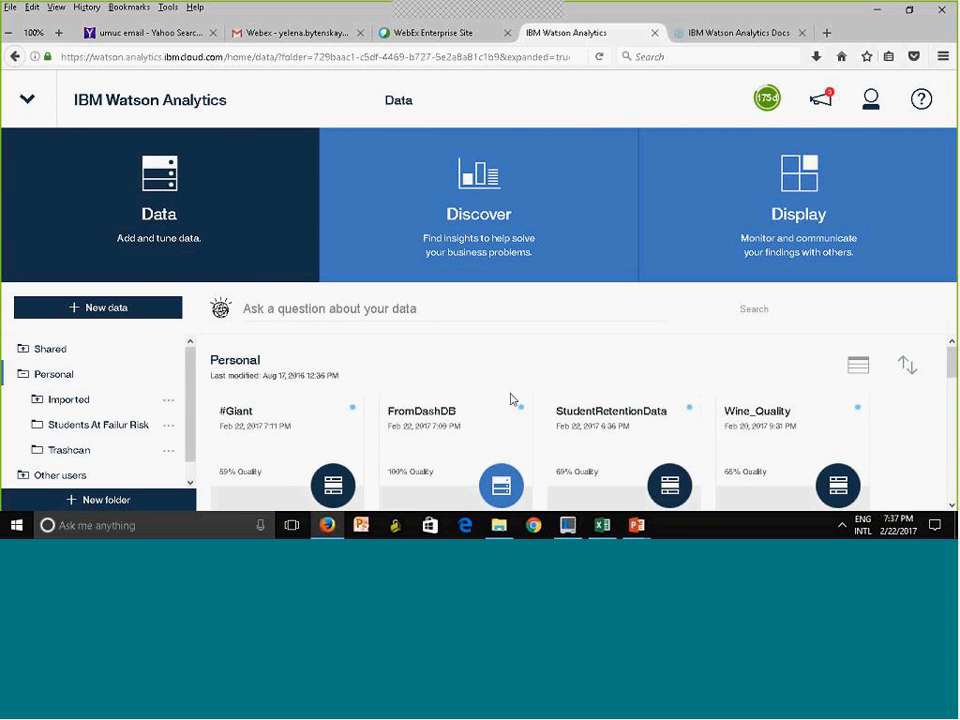
click(26, 377)
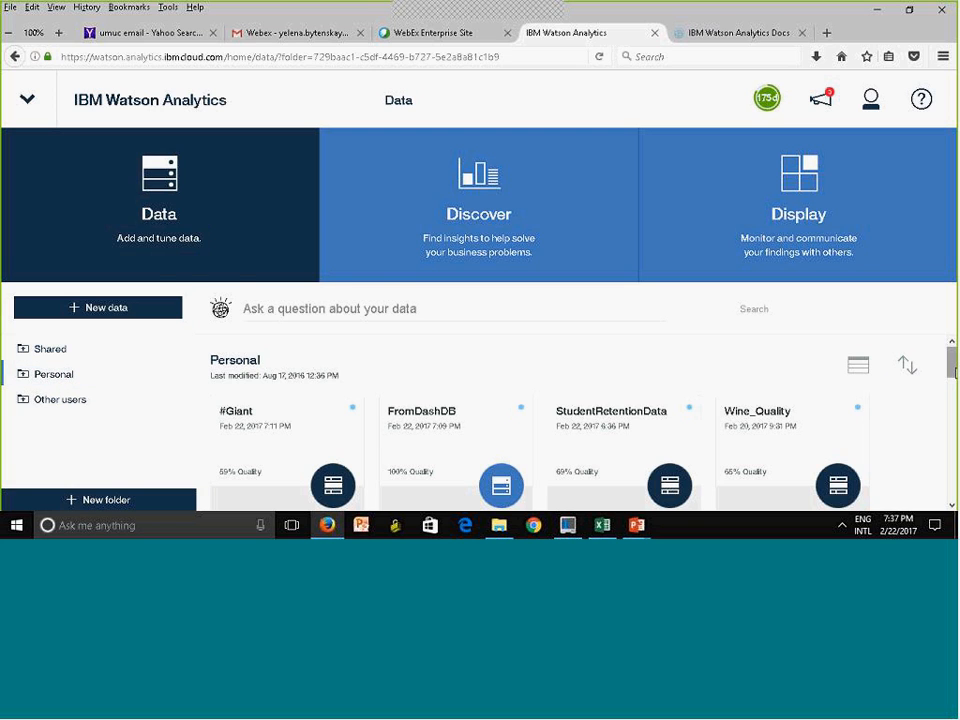
scroll(955, 372, down, 3)
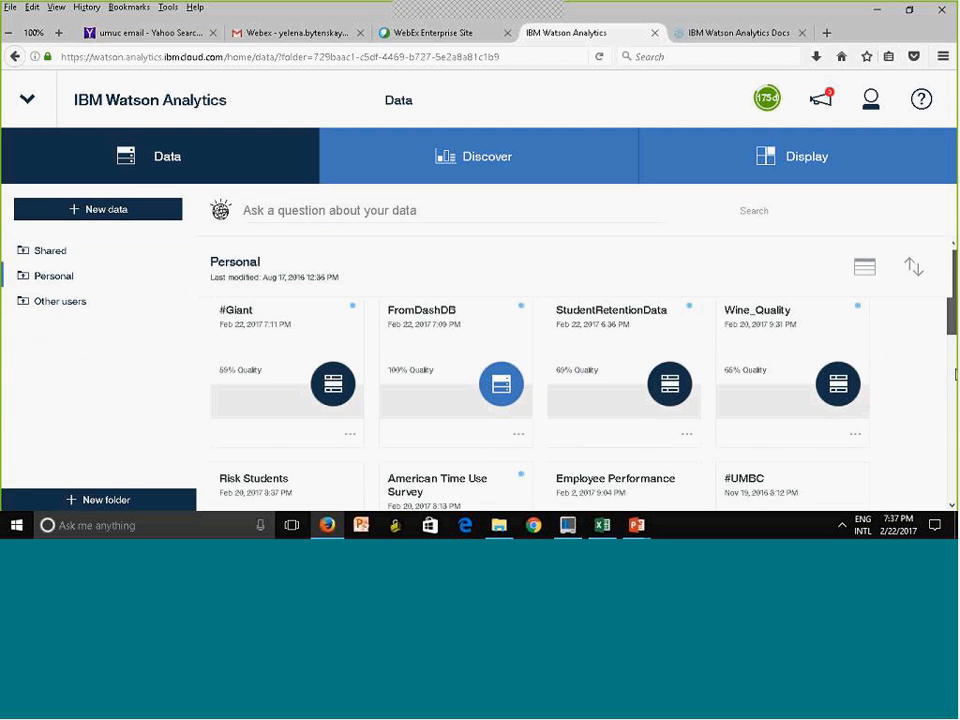
scroll(955, 372, down, 5)
drag(955, 388, 955, 268)
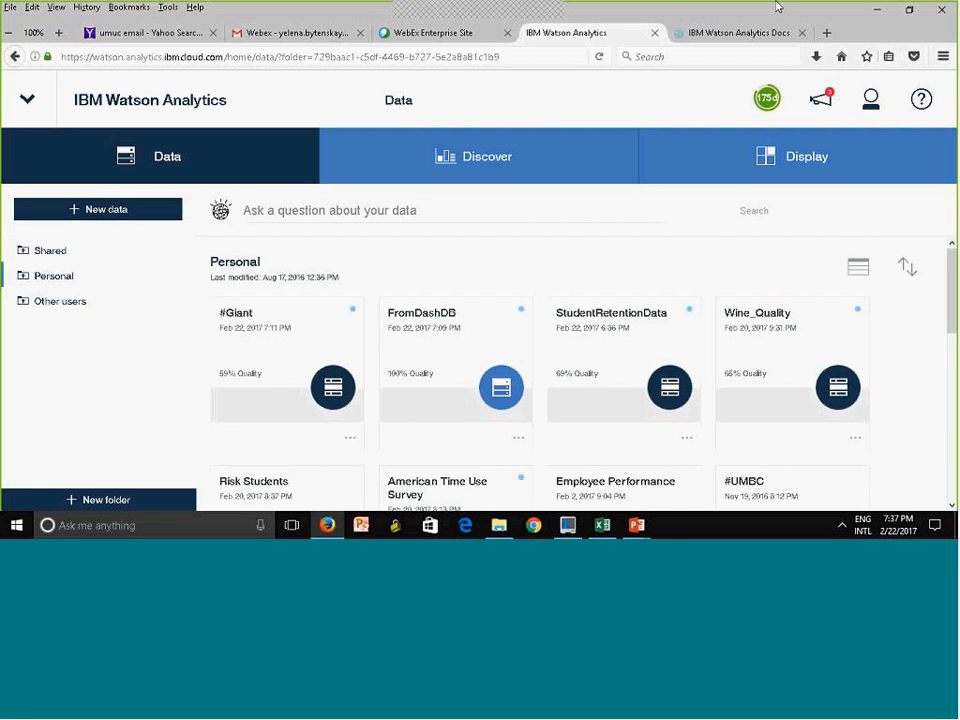
Open the Watson Analytics community home page from the help resources and go to its forums
click(928, 103)
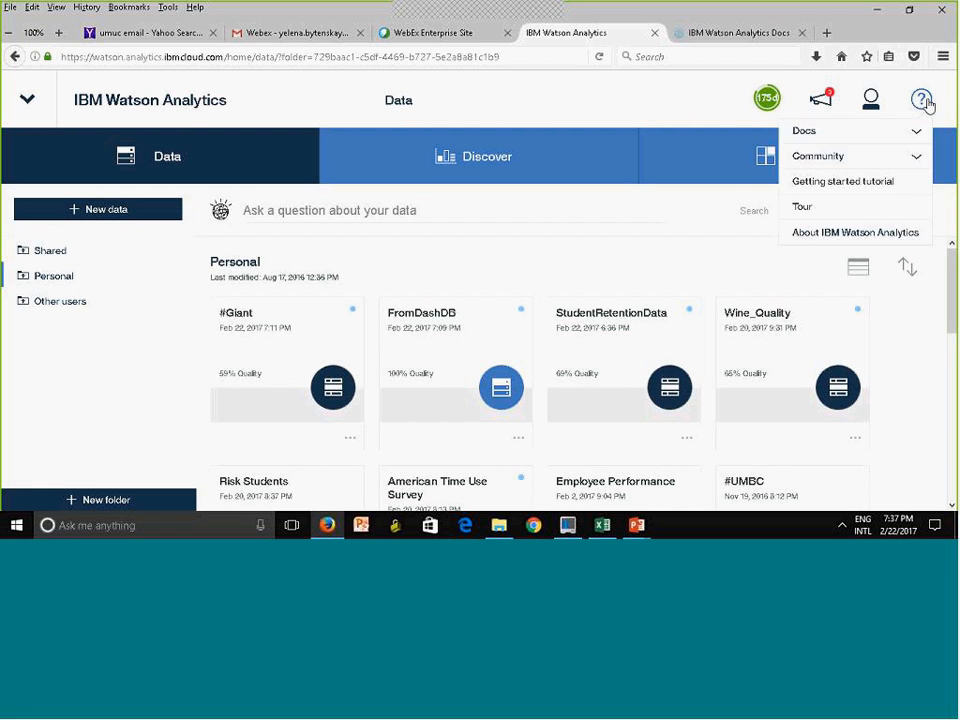
click(908, 160)
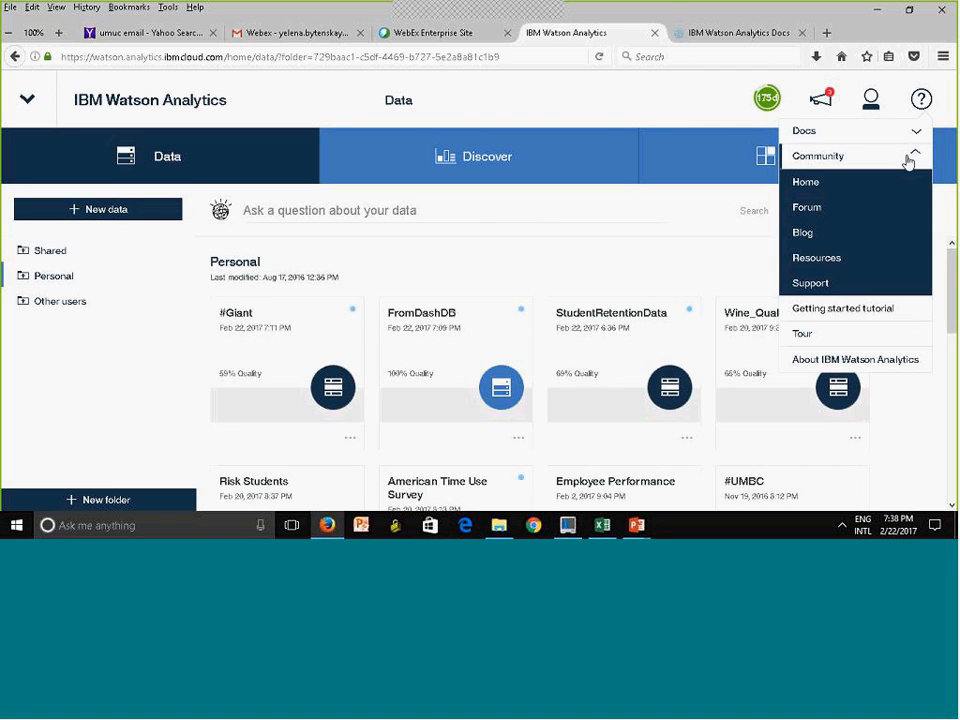
click(815, 186)
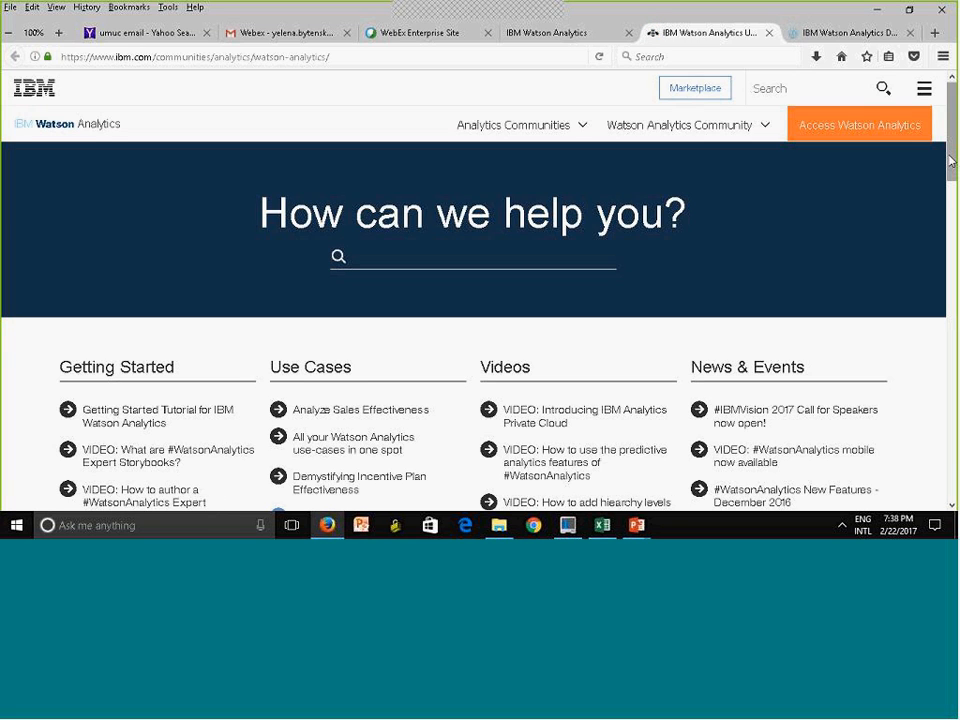
click(754, 133)
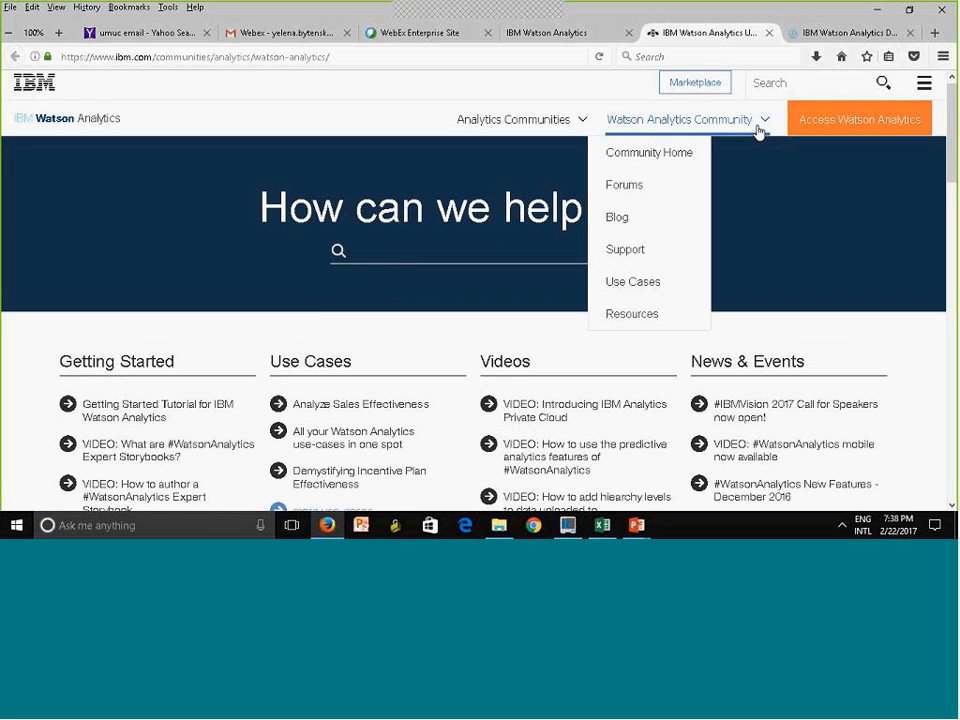
click(655, 196)
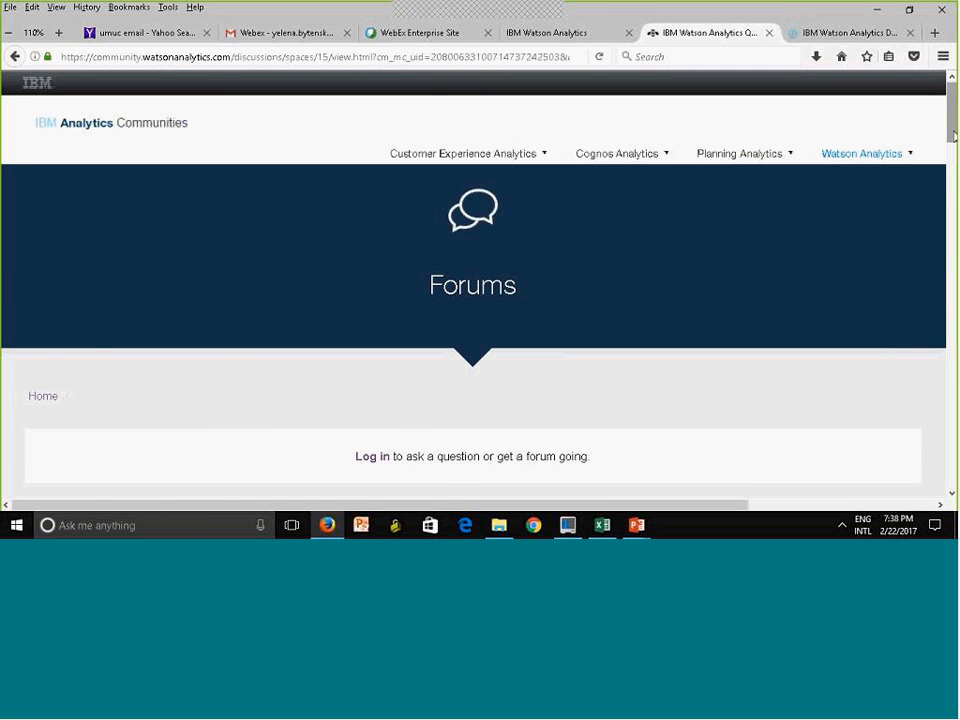
Look over the forum topics and search them for "data formats"
scroll(882, 234, down, 4)
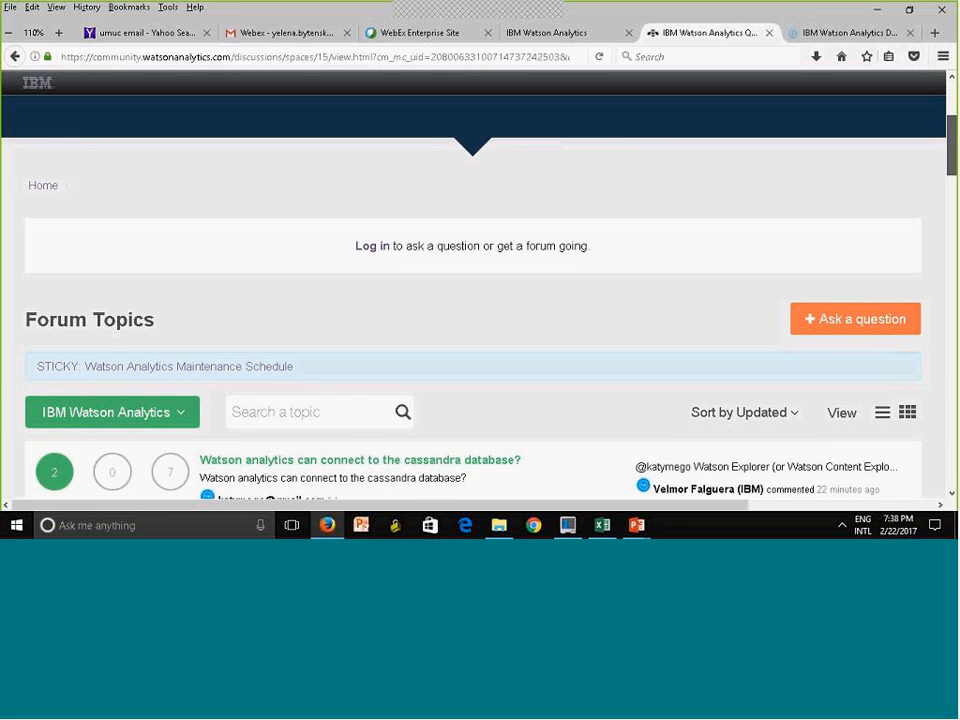
scroll(480, 300, down, 1)
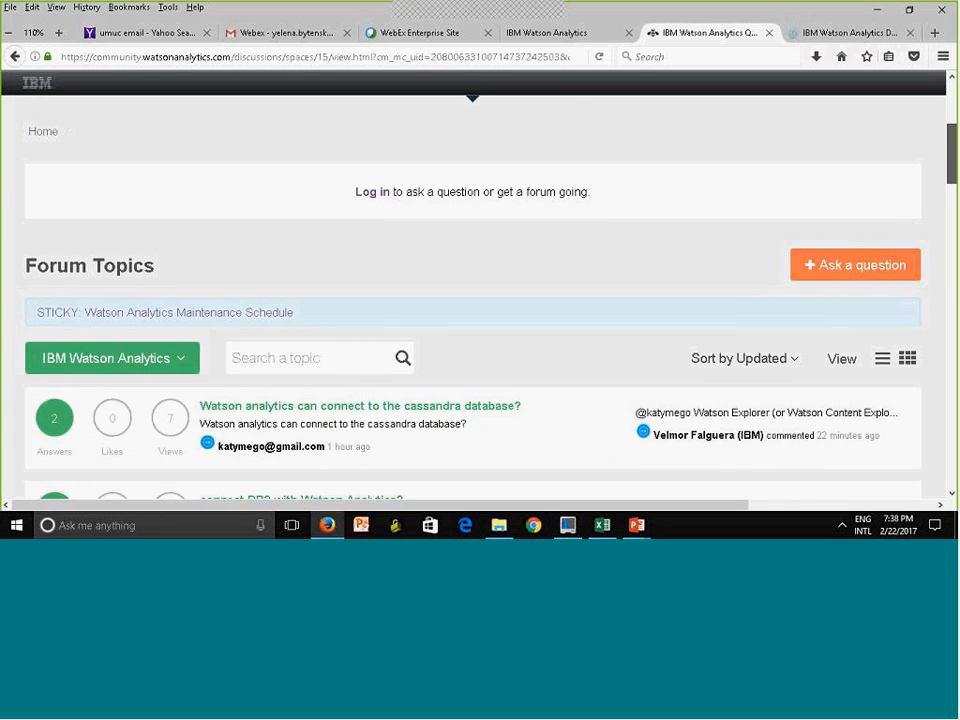
scroll(472, 300, down, 1)
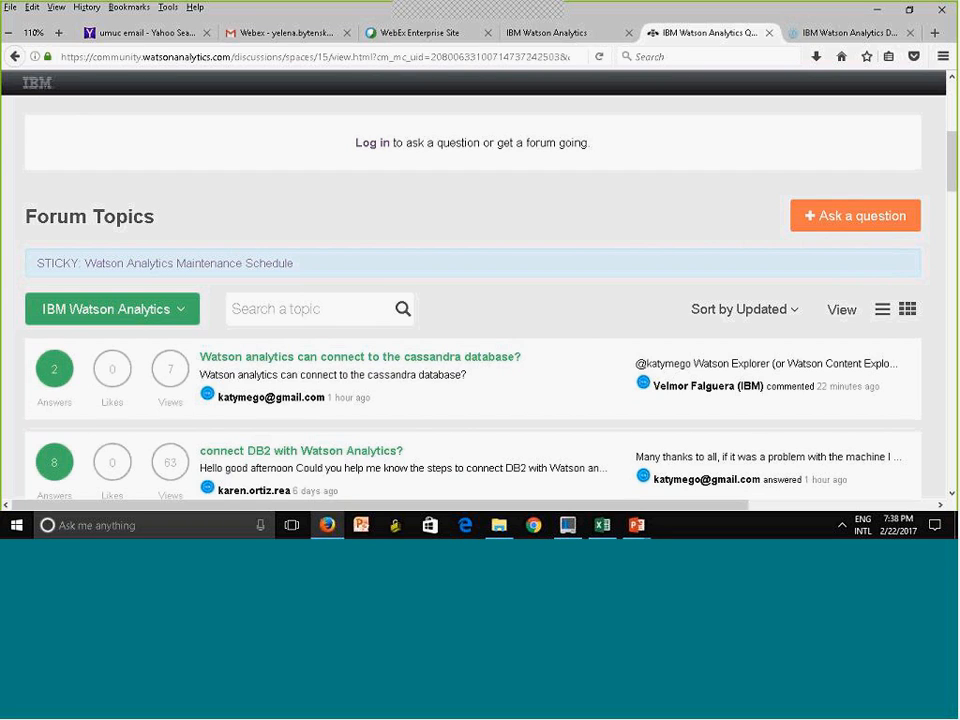
click(326, 306)
text(data formats)
key(Return)
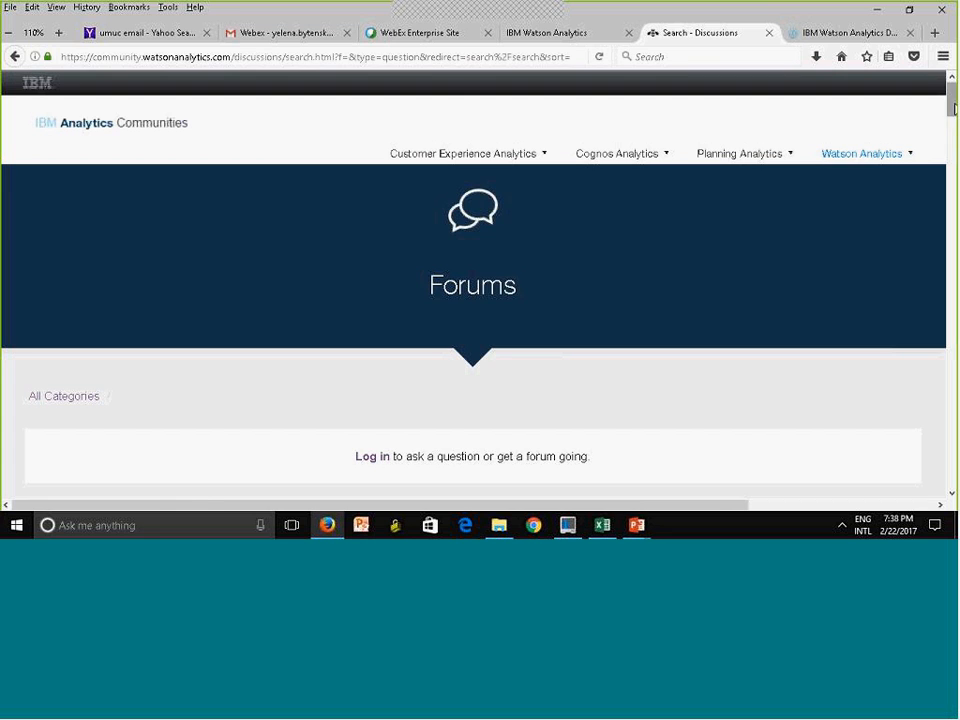
Open the "What data formats are supported?" topic from the search results and read its question and best answer
drag(953, 108, 953, 133)
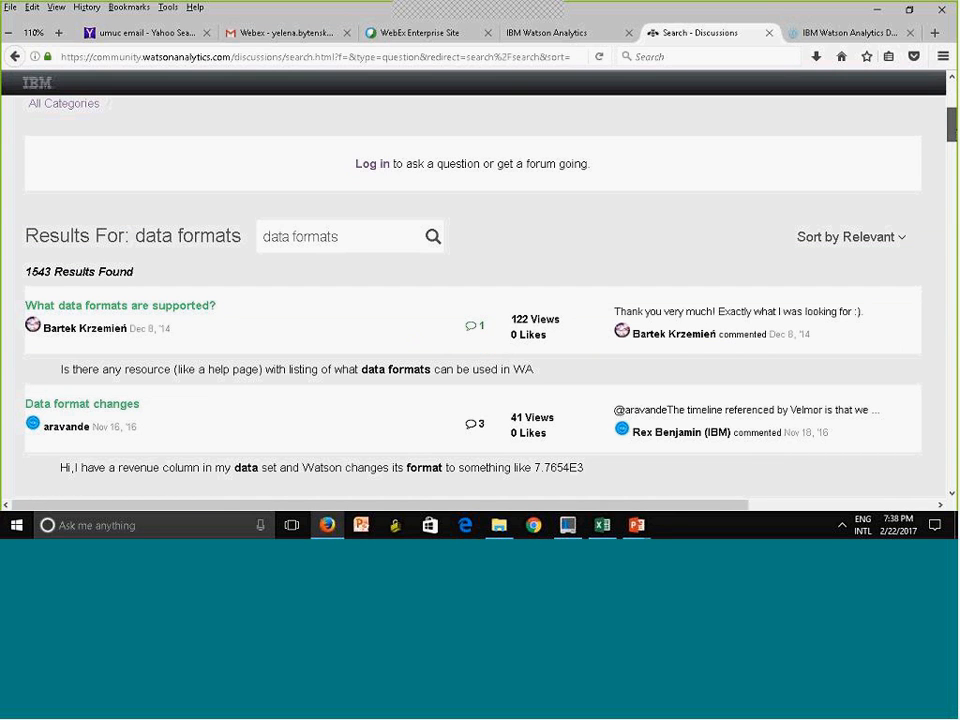
scroll(953, 130, down, 2)
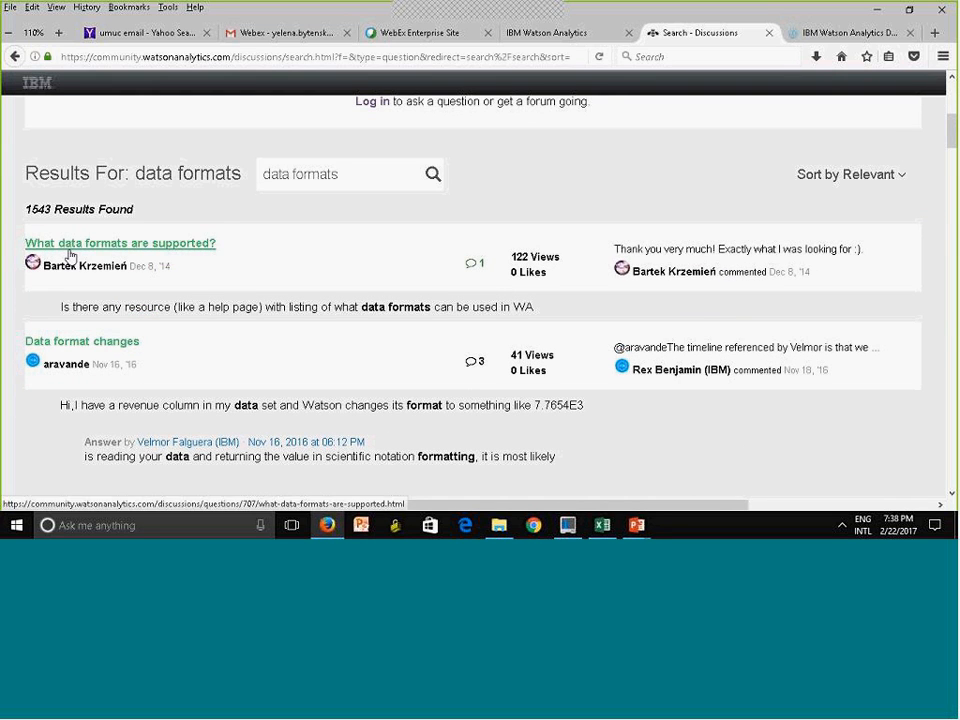
click(70, 252)
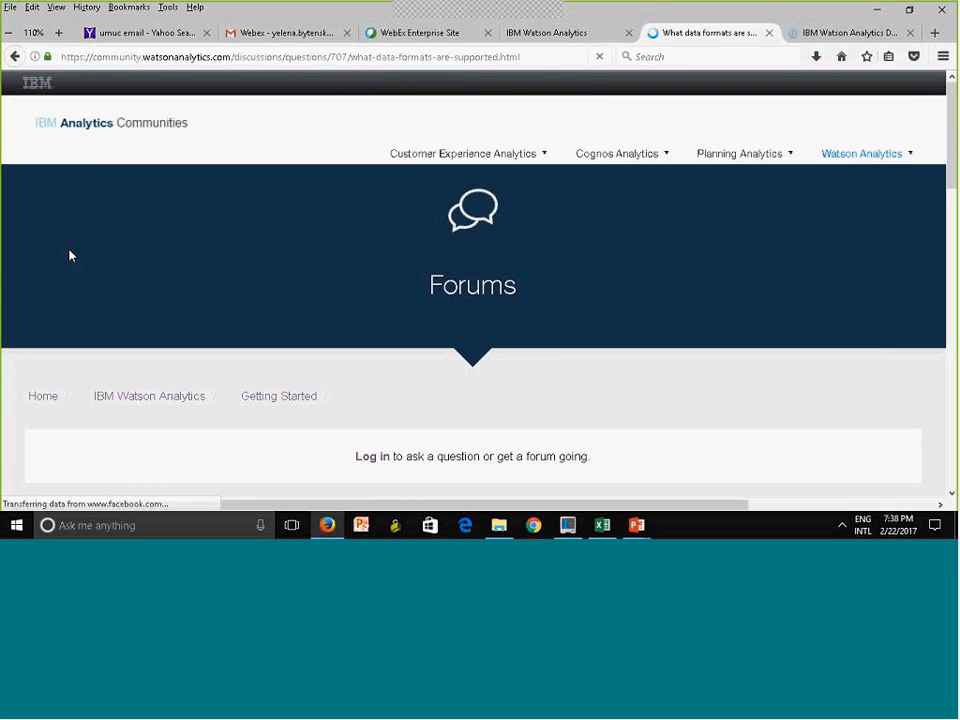
scroll(936, 171, down, 4)
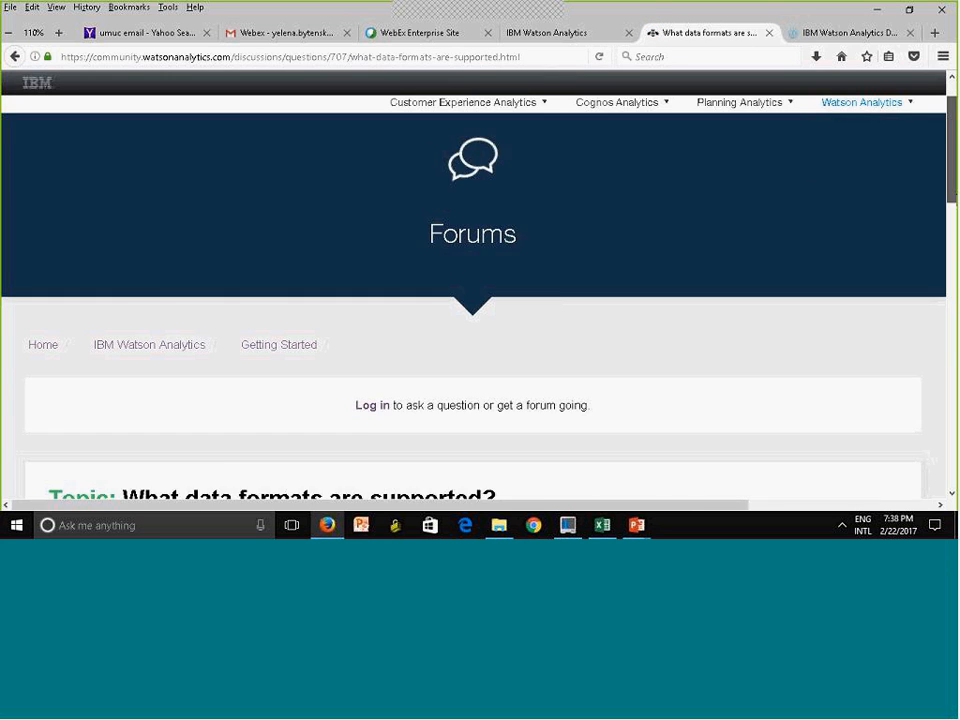
scroll(473, 300, down, 1)
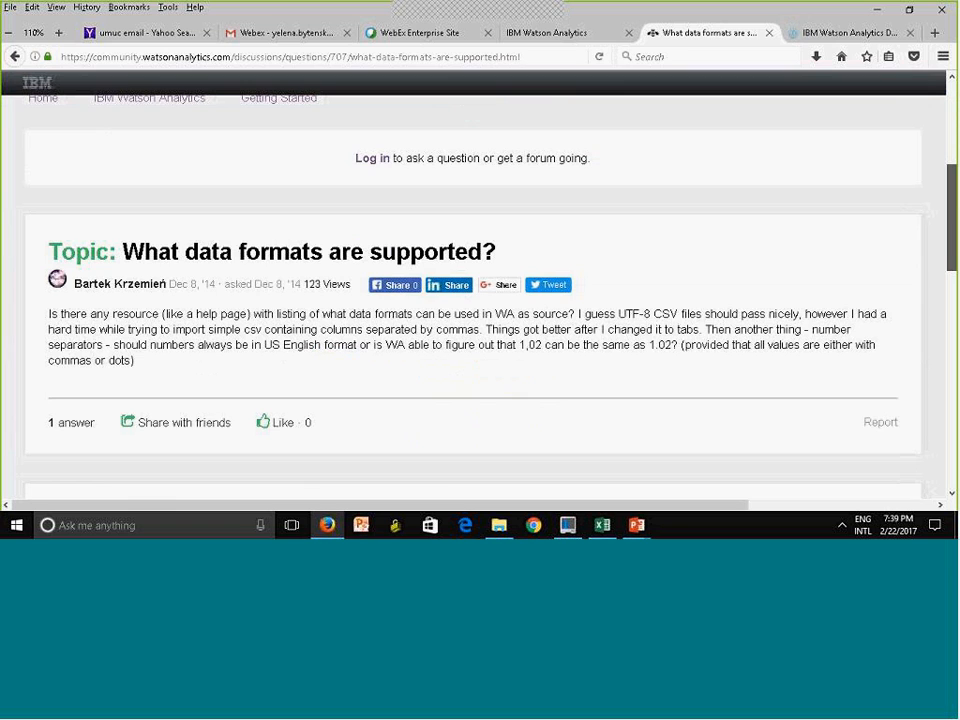
drag(952, 218, 952, 221)
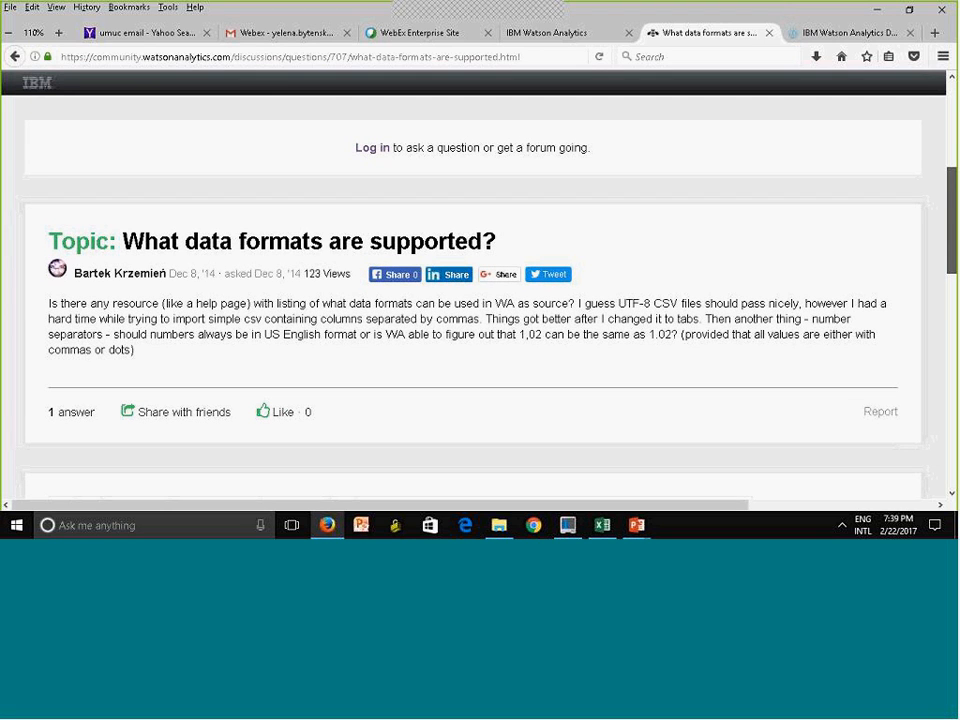
drag(953, 254, 953, 373)
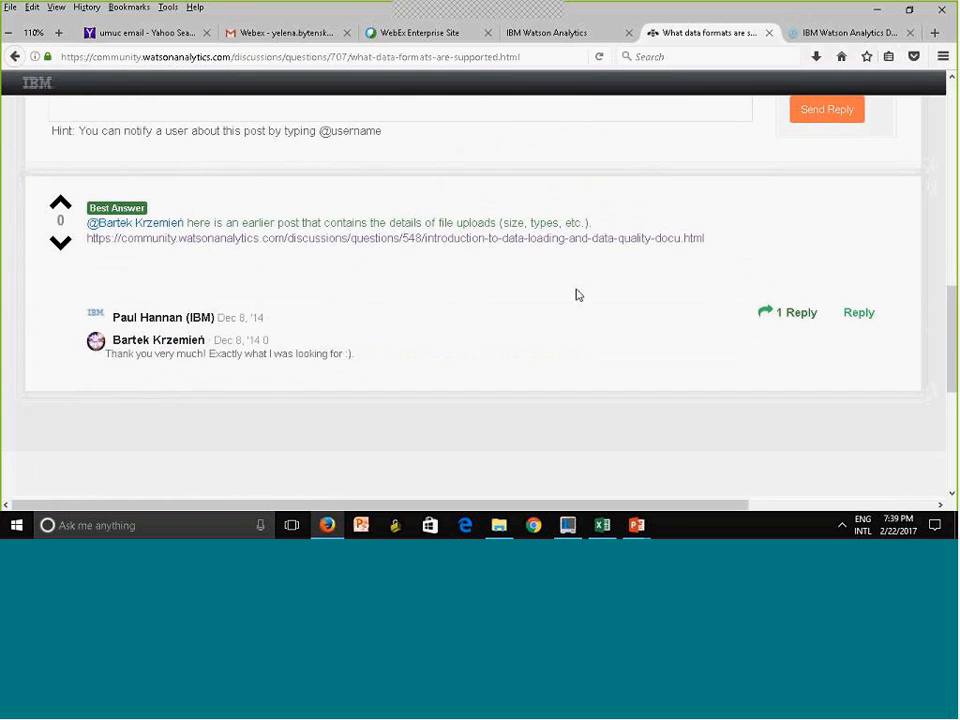
Follow the best answer's link to the "Introduction to Data Loading and Data Quality document - Version 2.1" topic
click(535, 250)
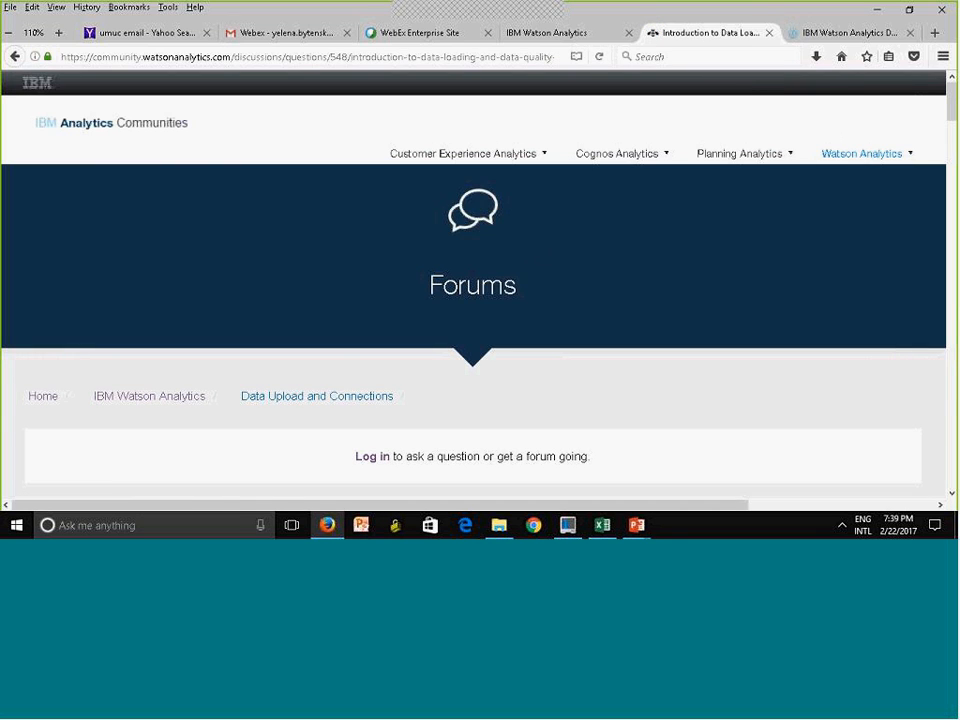
scroll(473, 300, down, 5)
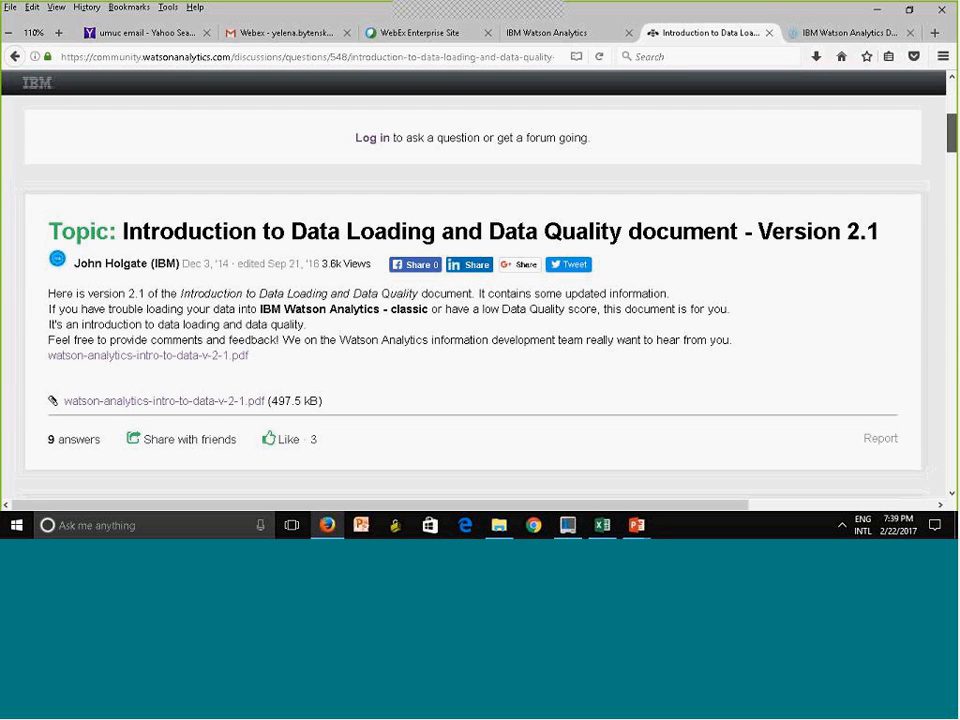
drag(952, 133, 952, 134)
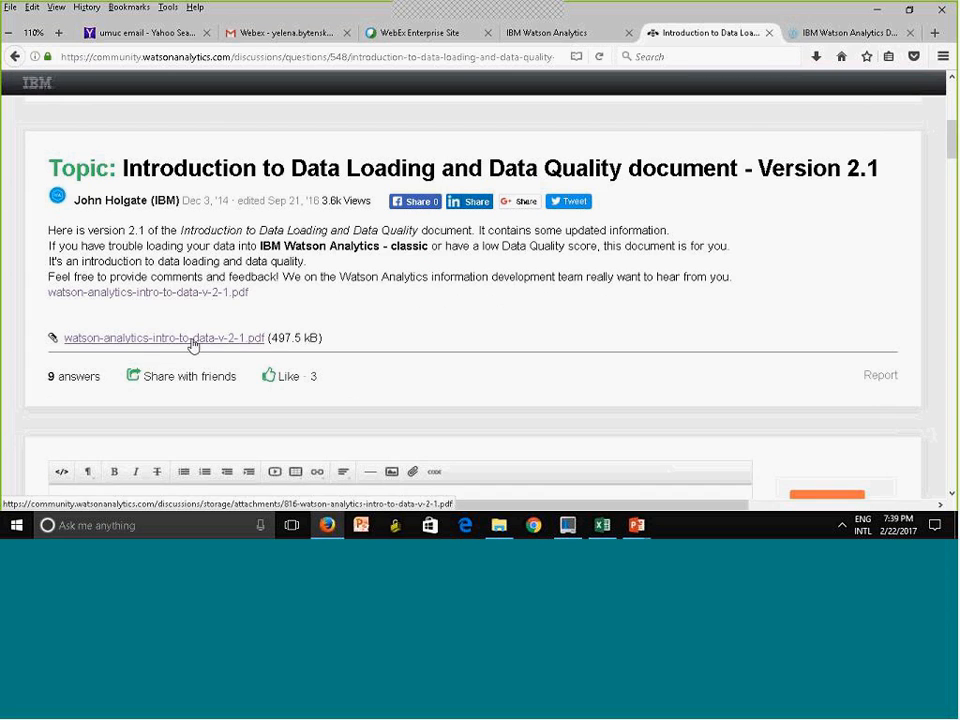
Open the attached watson-analytics-intro-to-data-v-2-1.pdf in Adobe Acrobat, view its supported file types on page 5, and close it
click(192, 293)
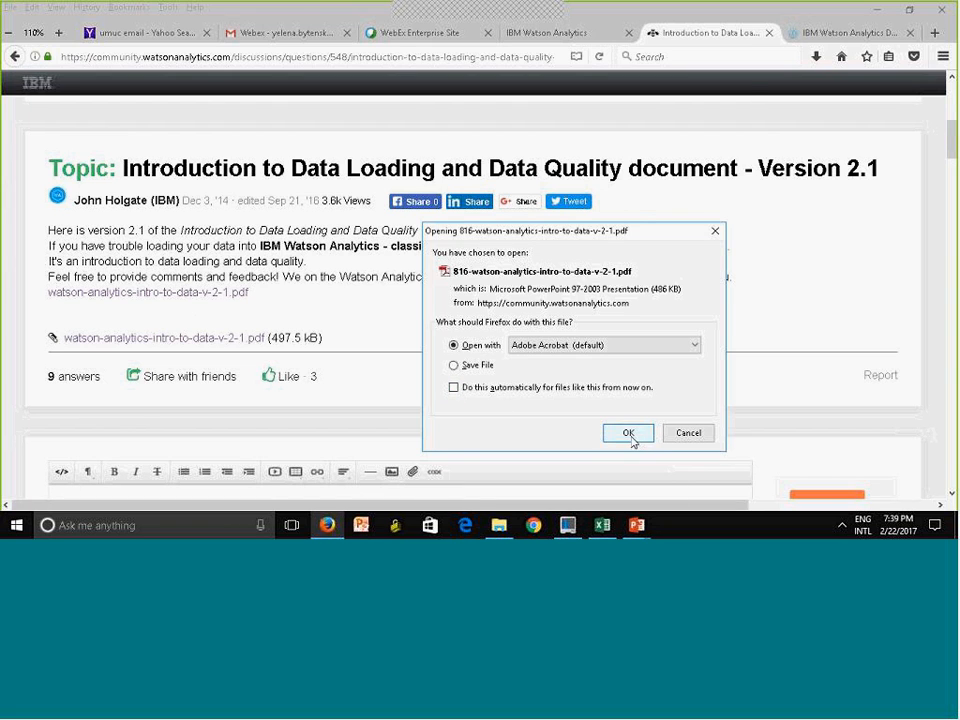
click(628, 433)
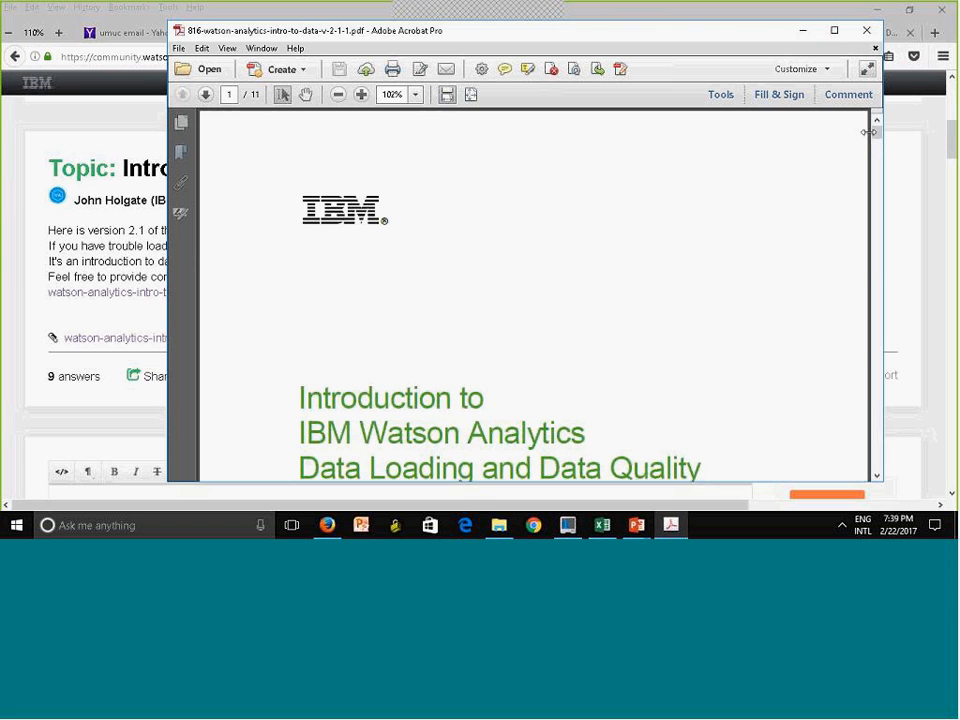
drag(879, 174, 881, 259)
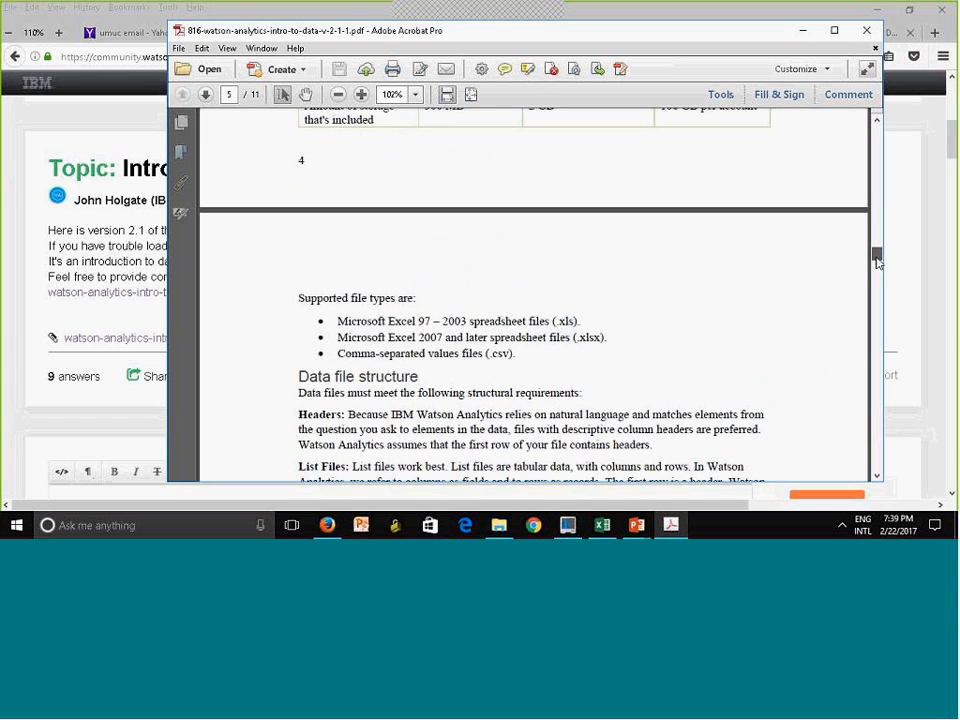
click(862, 40)
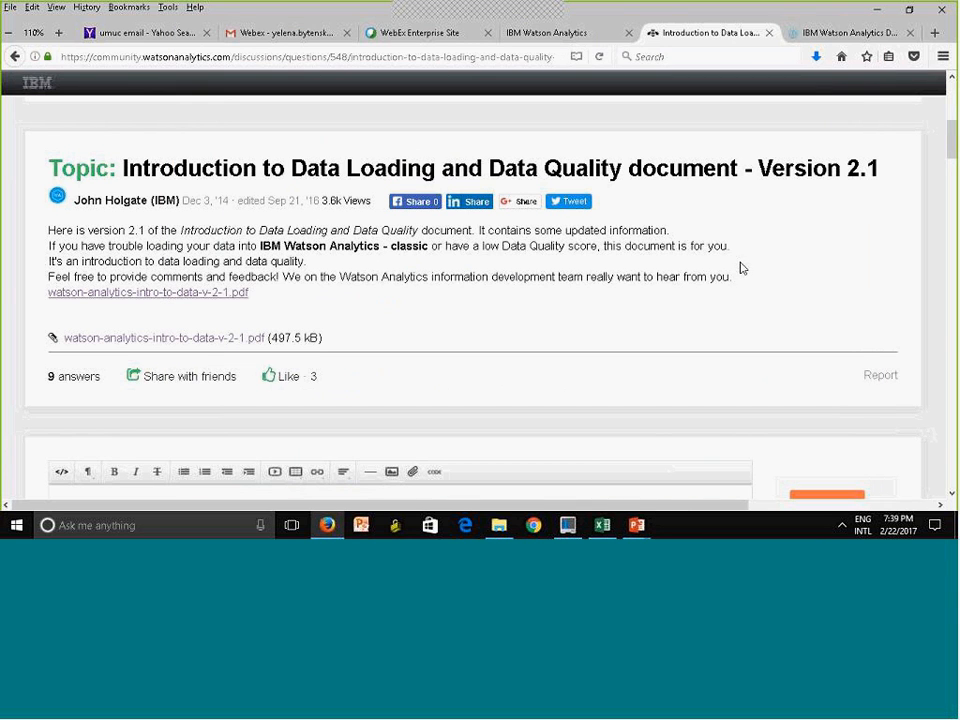
Read through the replies under the data loading and data quality topic, down to the last answer
scroll(953, 212, down, 5)
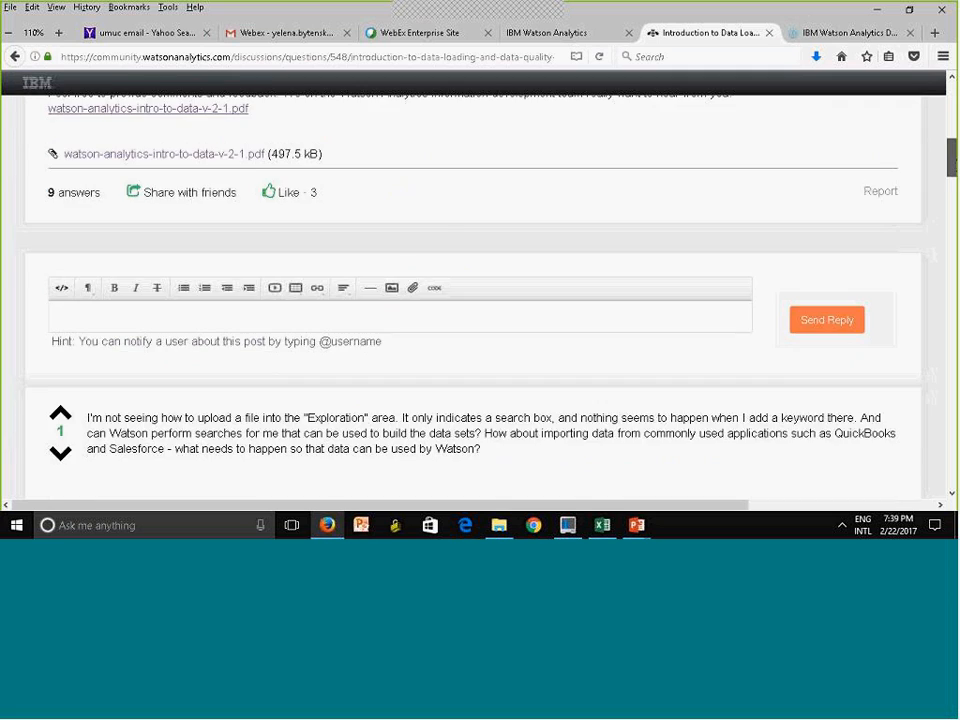
scroll(480, 300, down, 3)
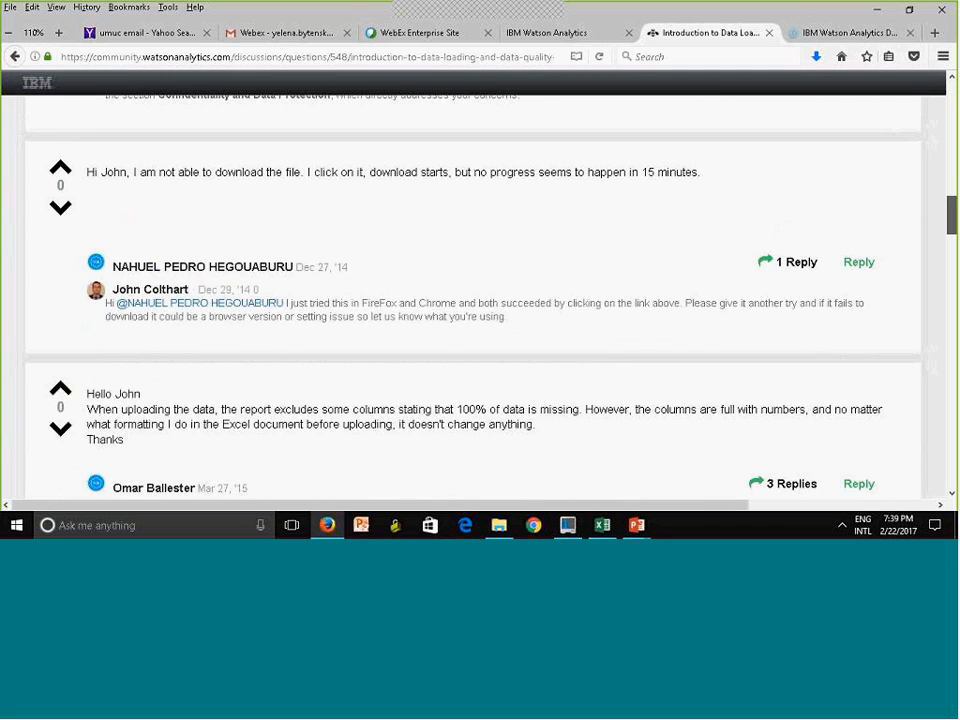
scroll(480, 300, down, 4)
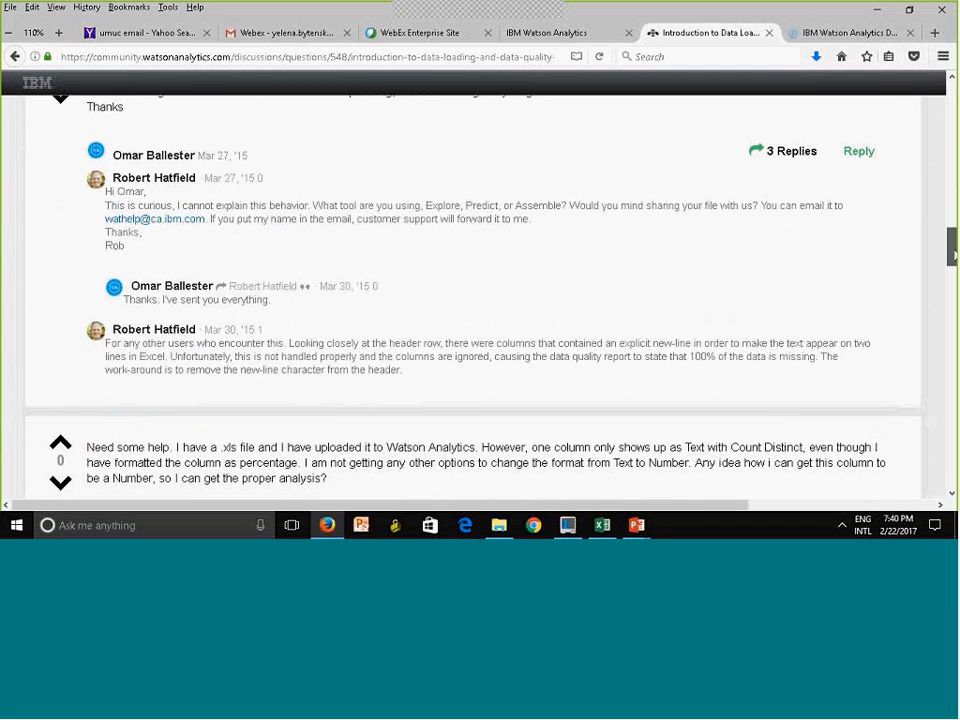
scroll(480, 300, down, 3)
scroll(480, 300, down, 1)
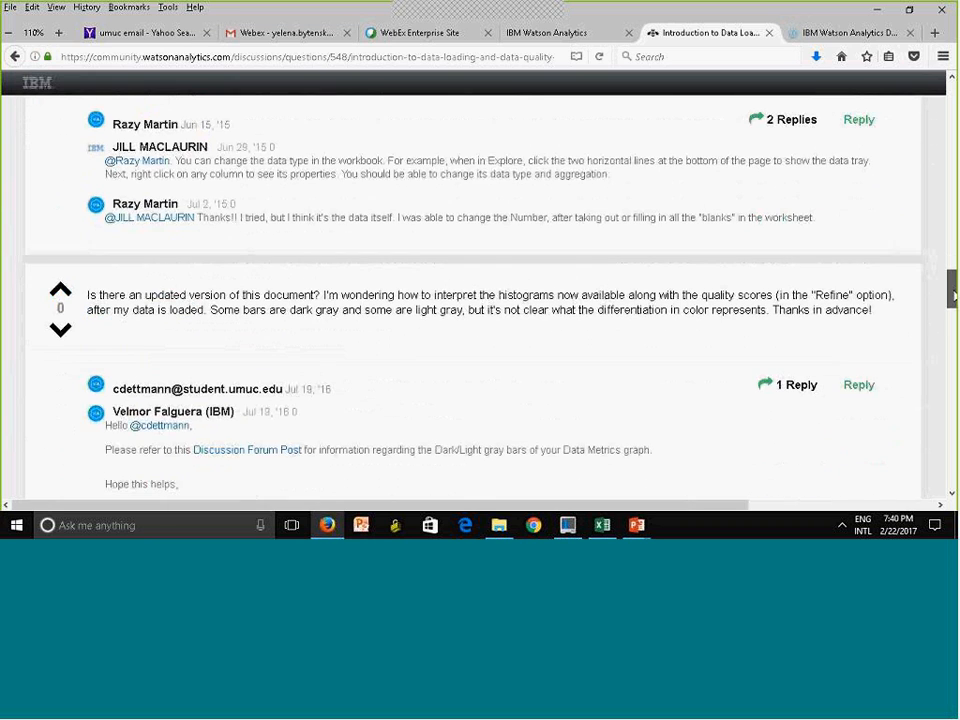
scroll(945, 365, down, 6)
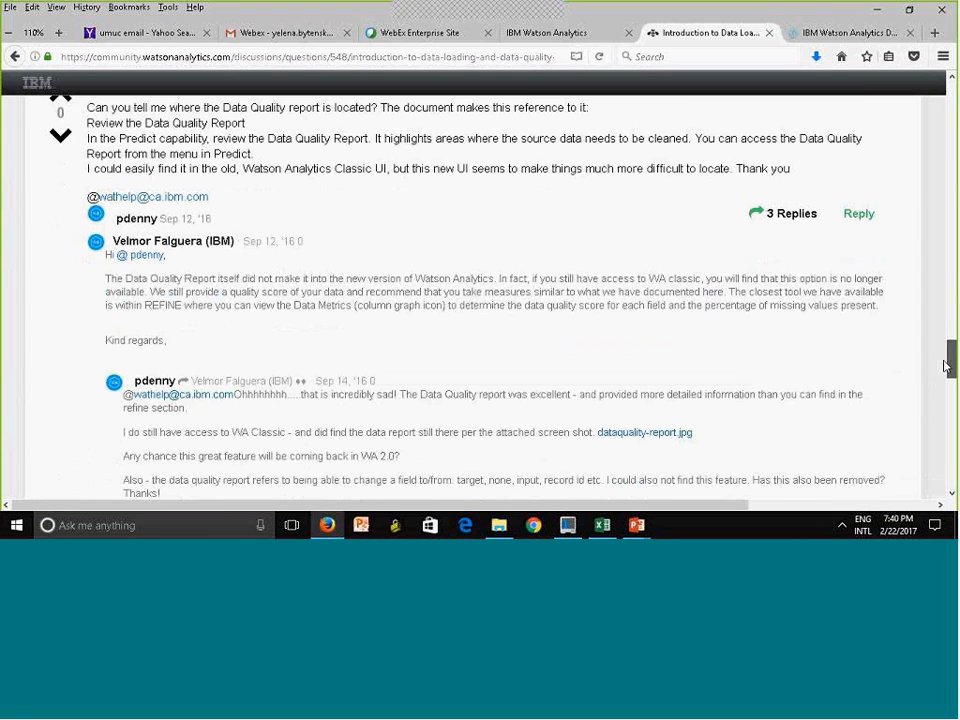
drag(945, 365, 945, 443)
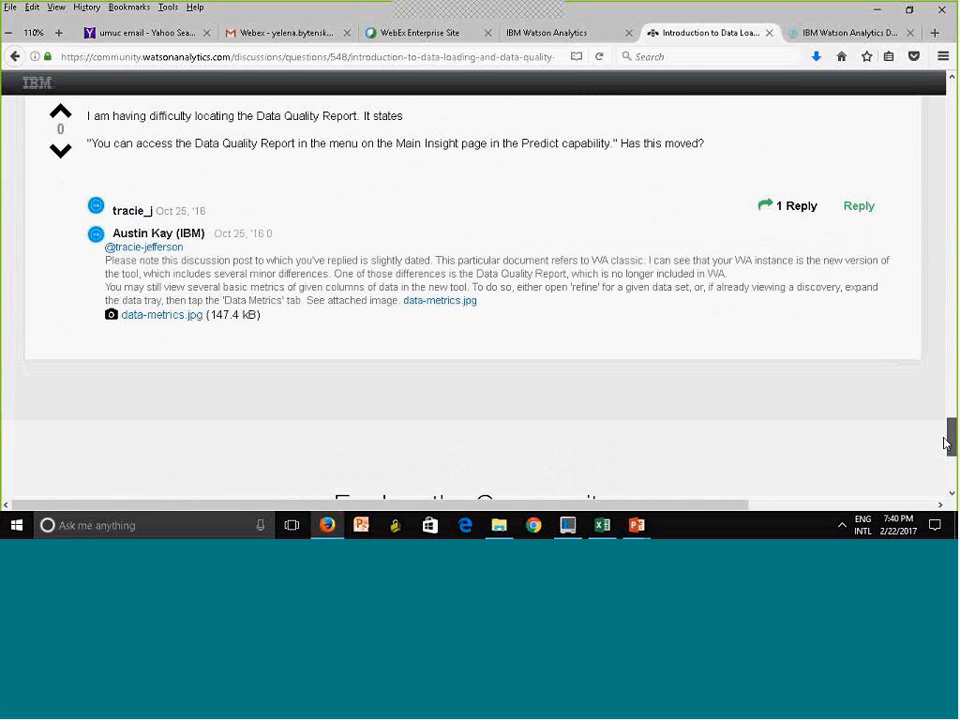
drag(945, 443, 946, 92)
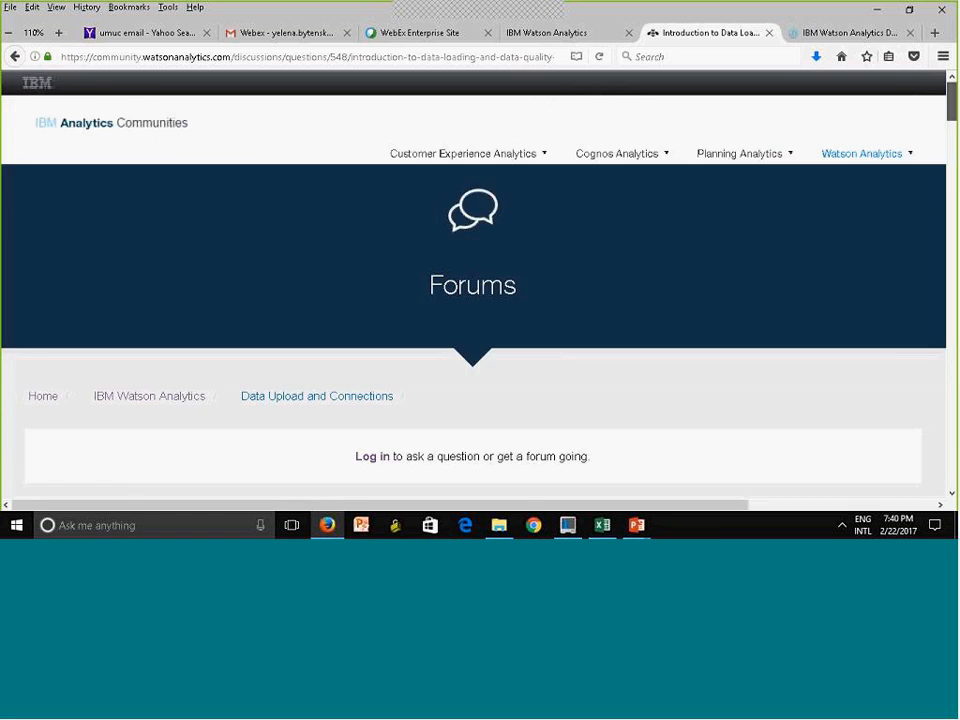
Glance at the Watson Analytics Docs page listing data sources and return to the data loading forum topic
click(815, 33)
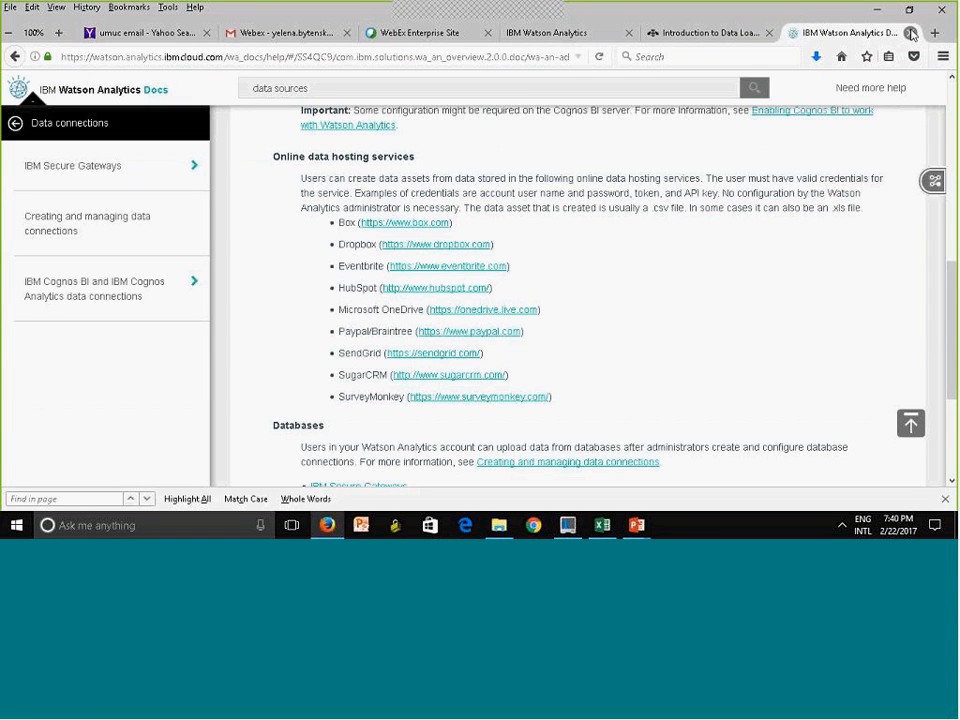
click(702, 33)
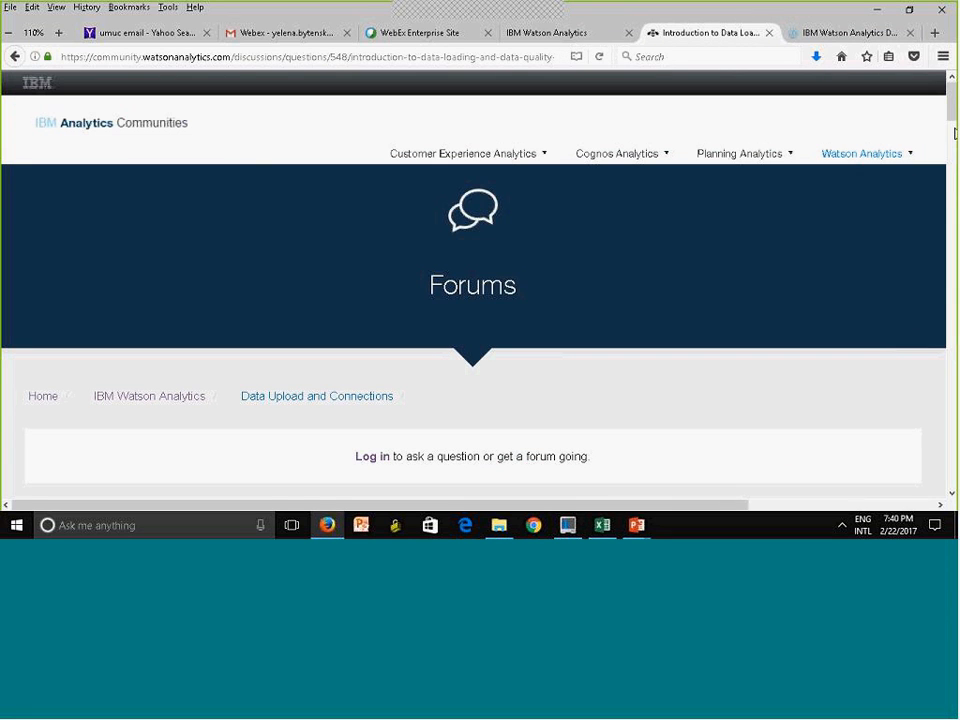
drag(954, 126, 953, 152)
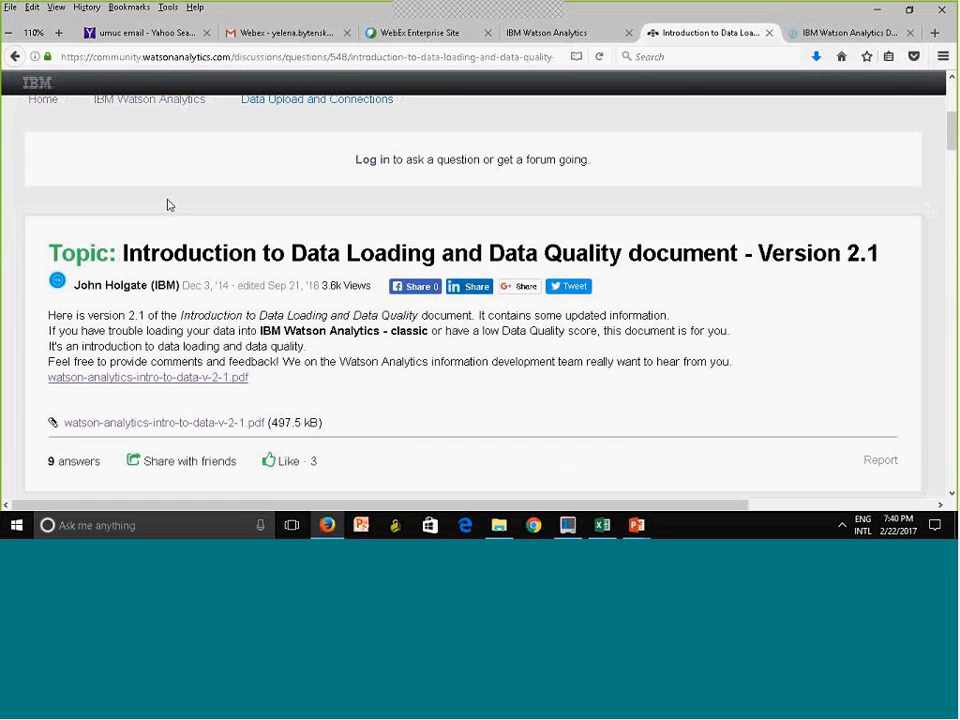
Go back past the supported data formats topic and the search results to the Watson Analytics forum topics list
click(14, 56)
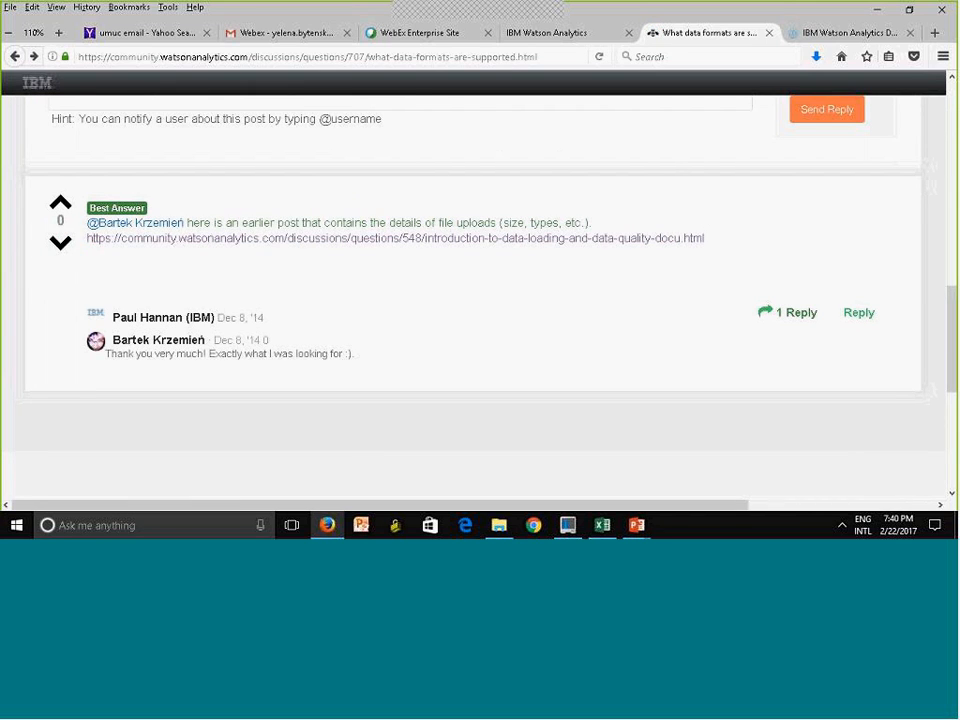
scroll(920, 200, up, 5)
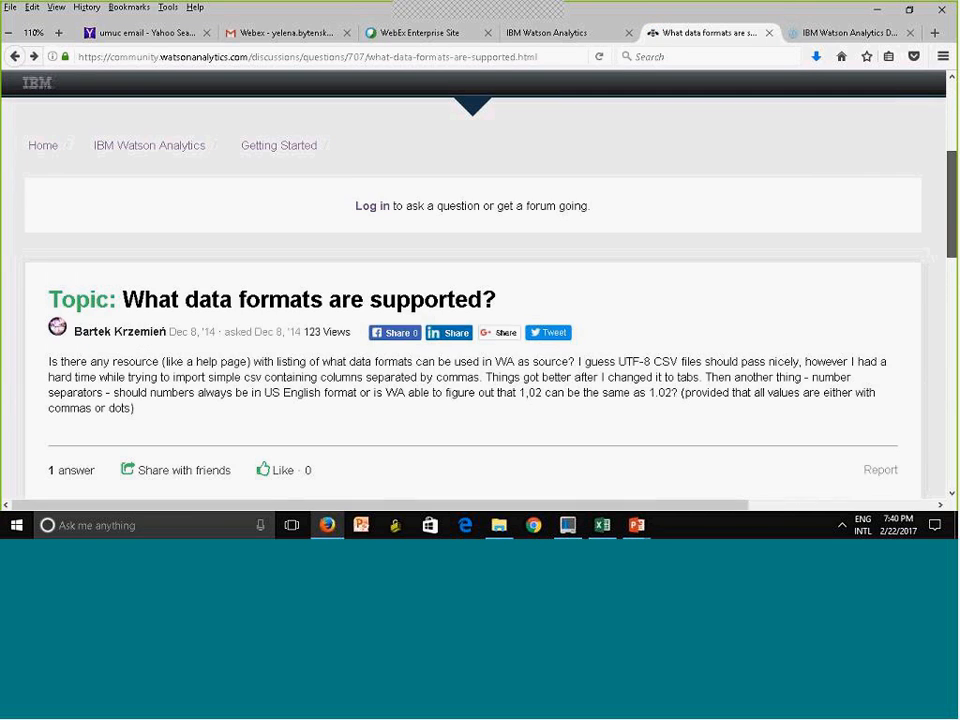
click(13, 57)
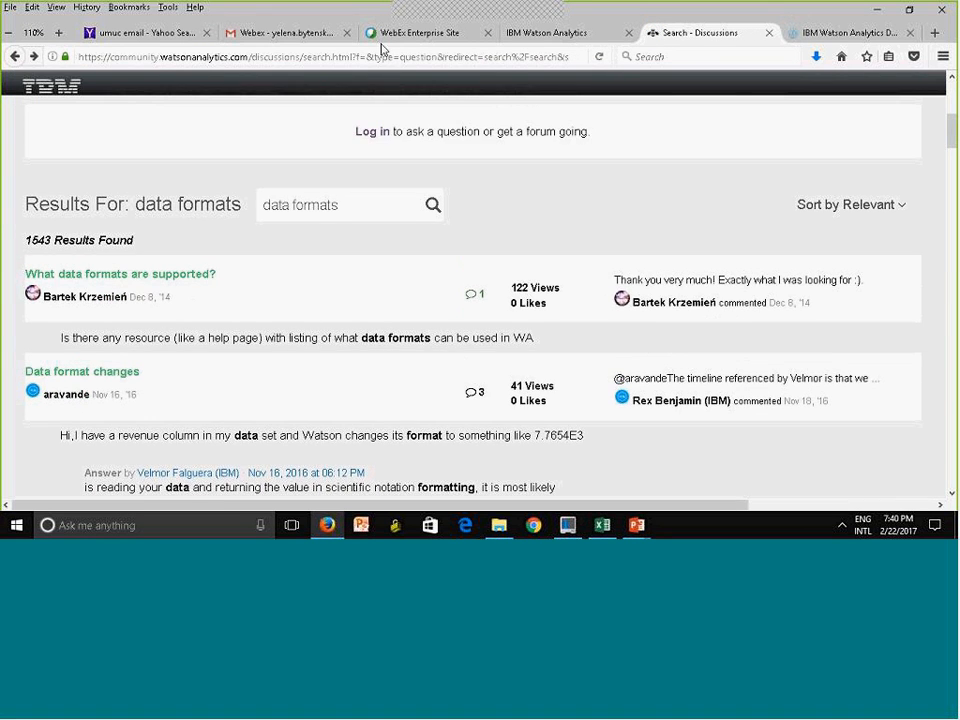
click(17, 63)
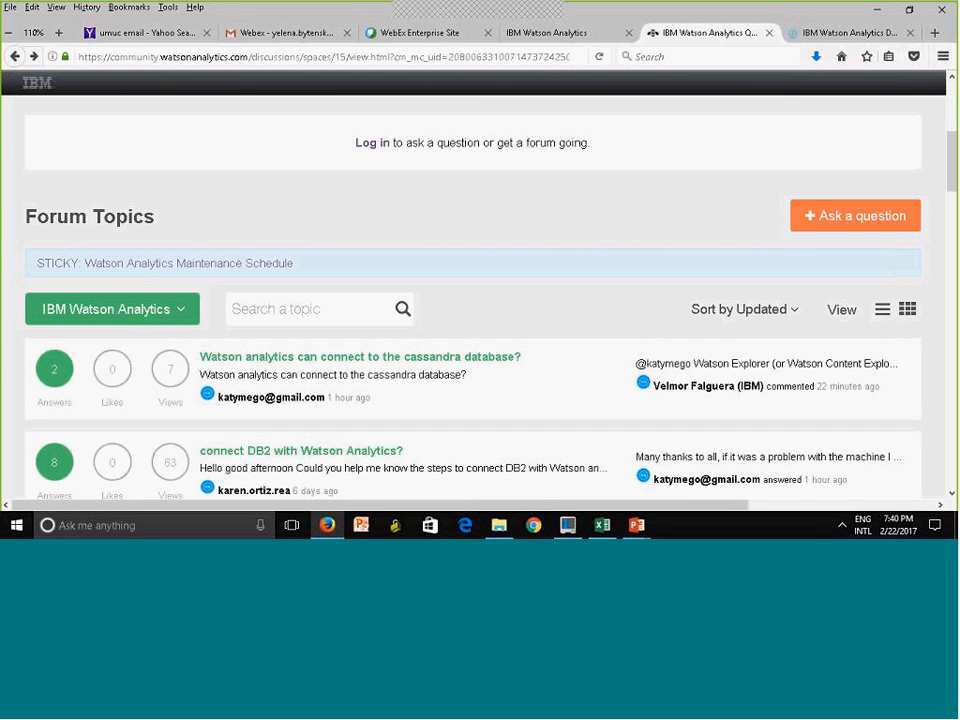
Browse the forum topics, open "Visualizations not showing up when I try to share them." and read its replies
drag(952, 161, 952, 235)
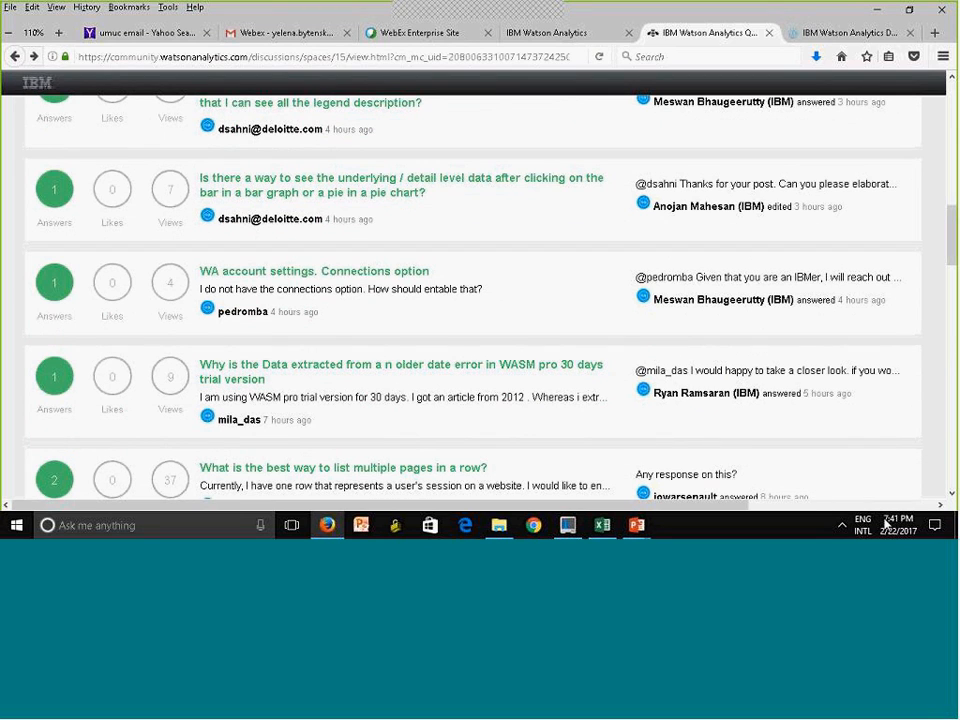
drag(953, 252, 952, 333)
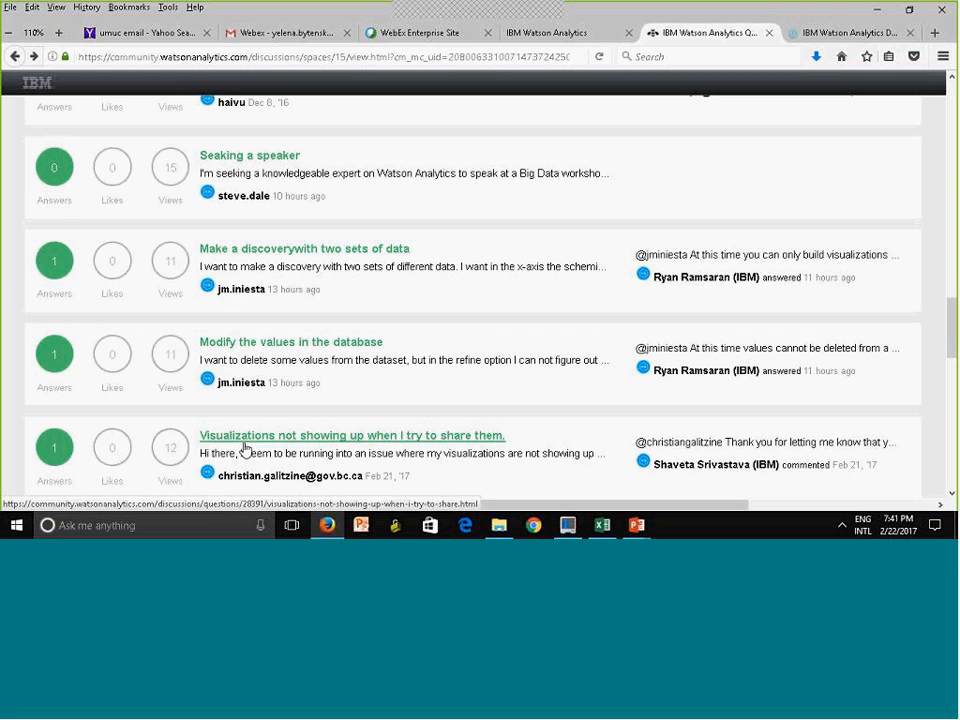
click(435, 443)
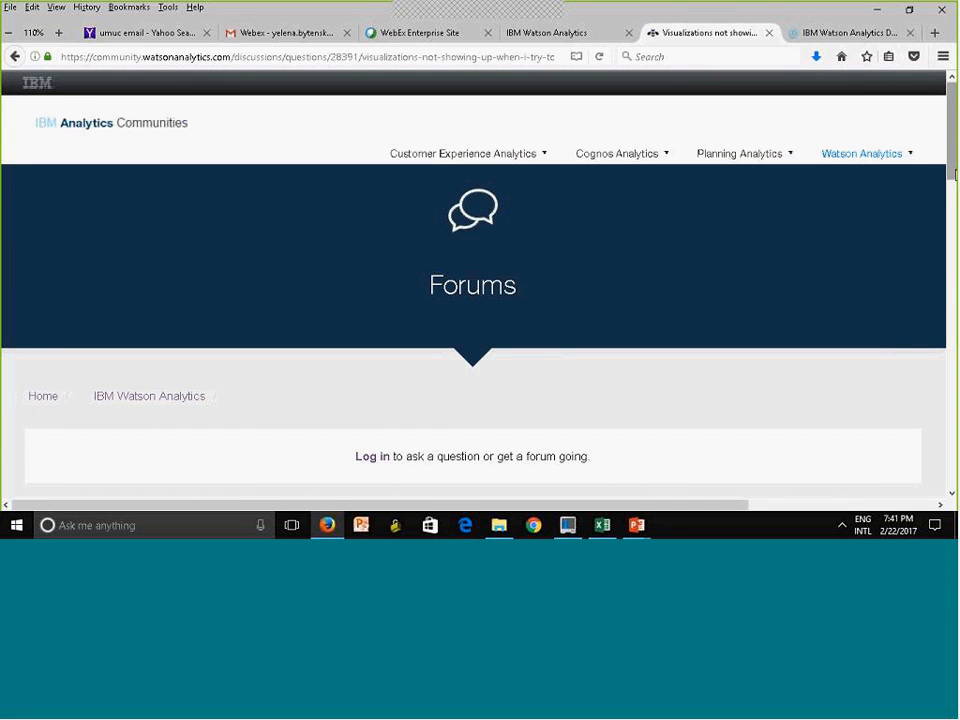
scroll(473, 300, down, 10)
scroll(473, 300, down, 5)
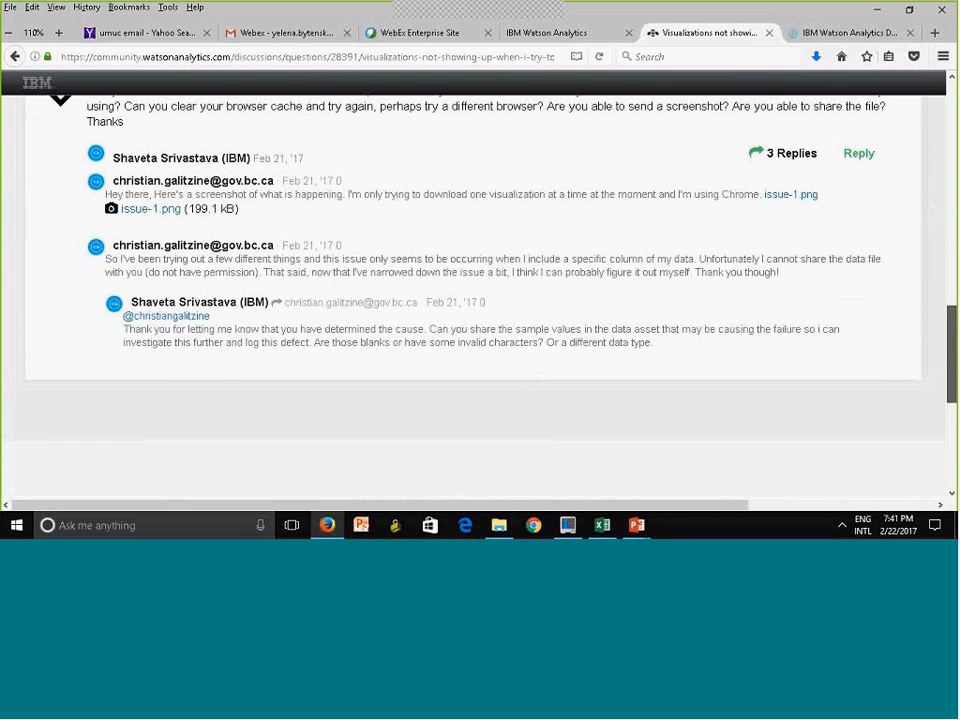
scroll(473, 300, up, 1)
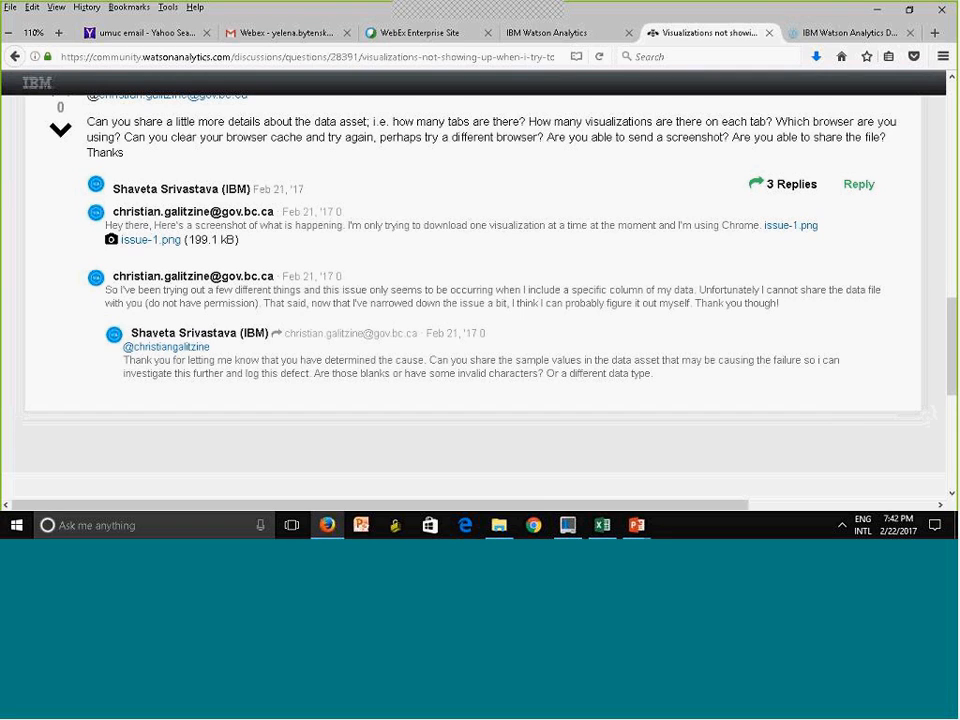
Leave the forum topic and open the Resources page of the Planning Analytics community
drag(951, 316, 948, 92)
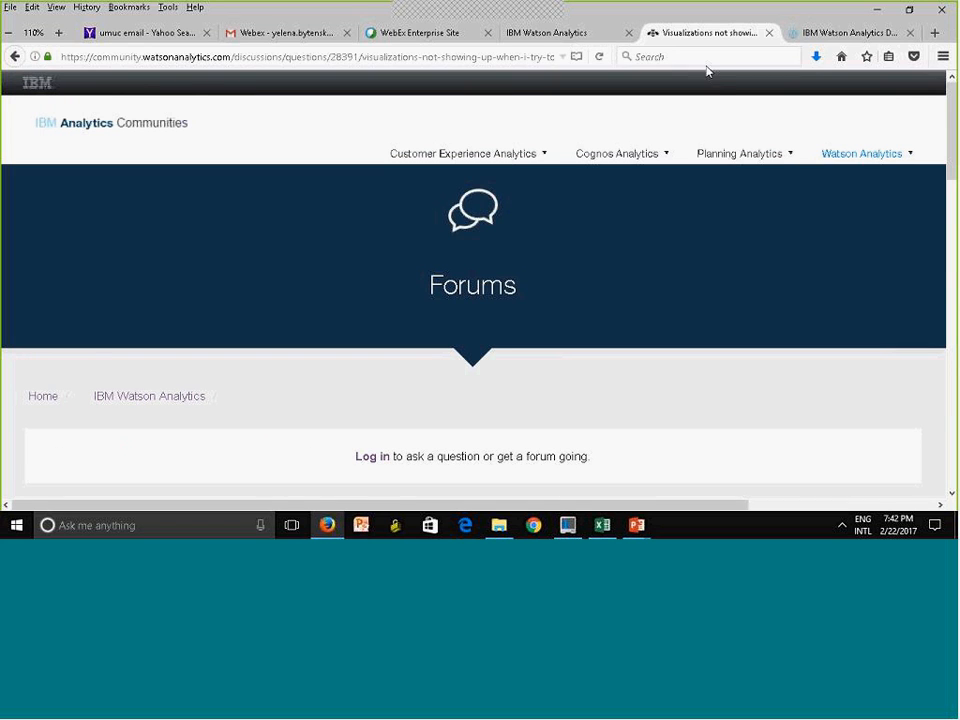
mouse_move(722, 165)
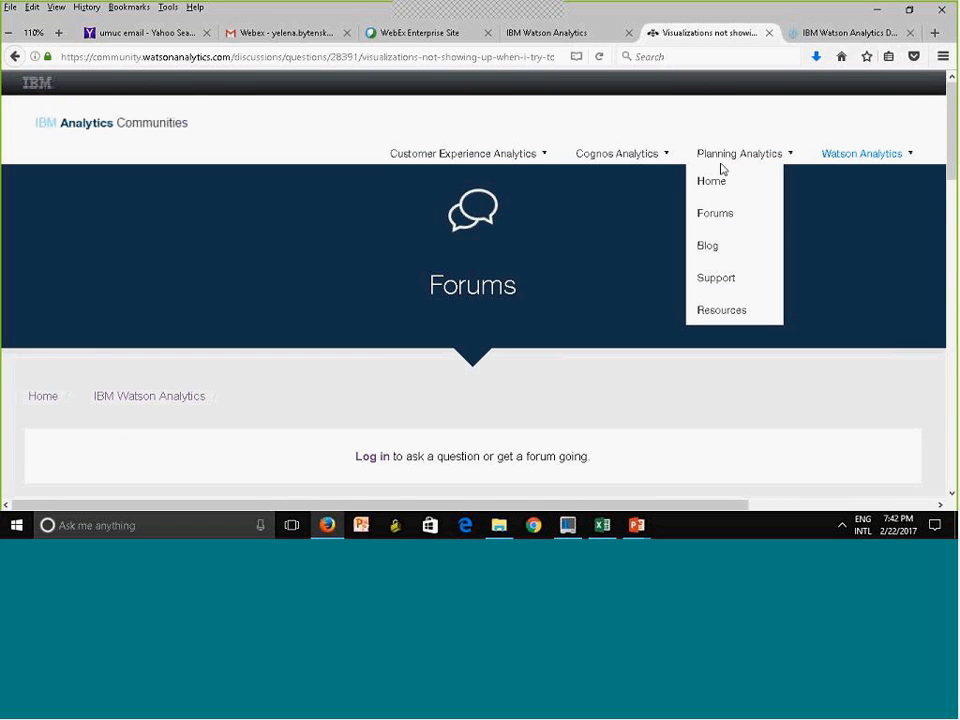
click(731, 313)
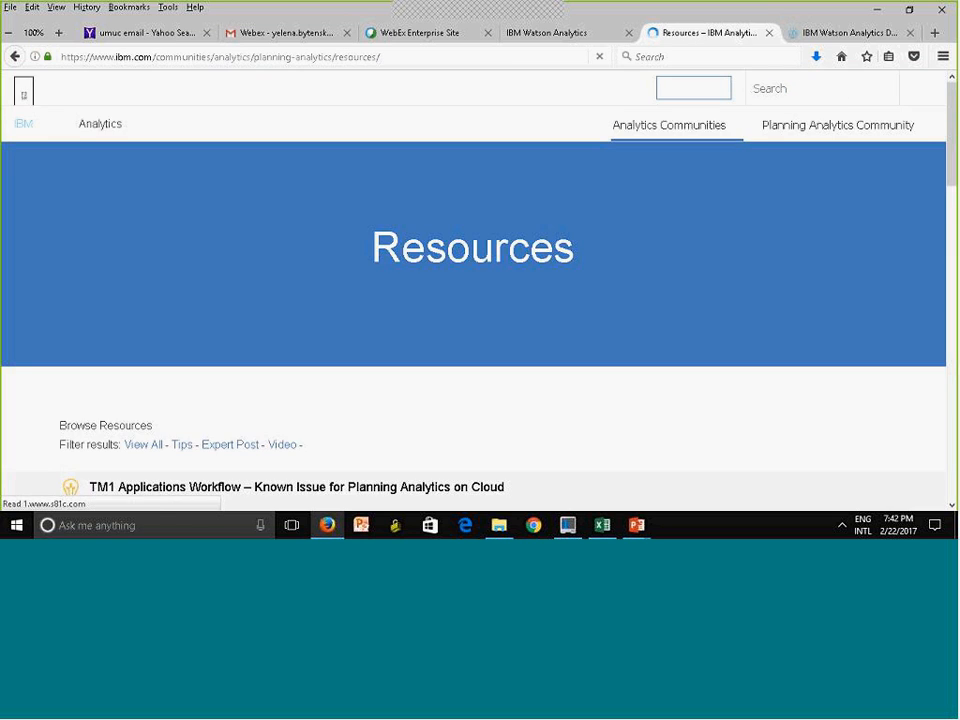
drag(953, 176, 953, 118)
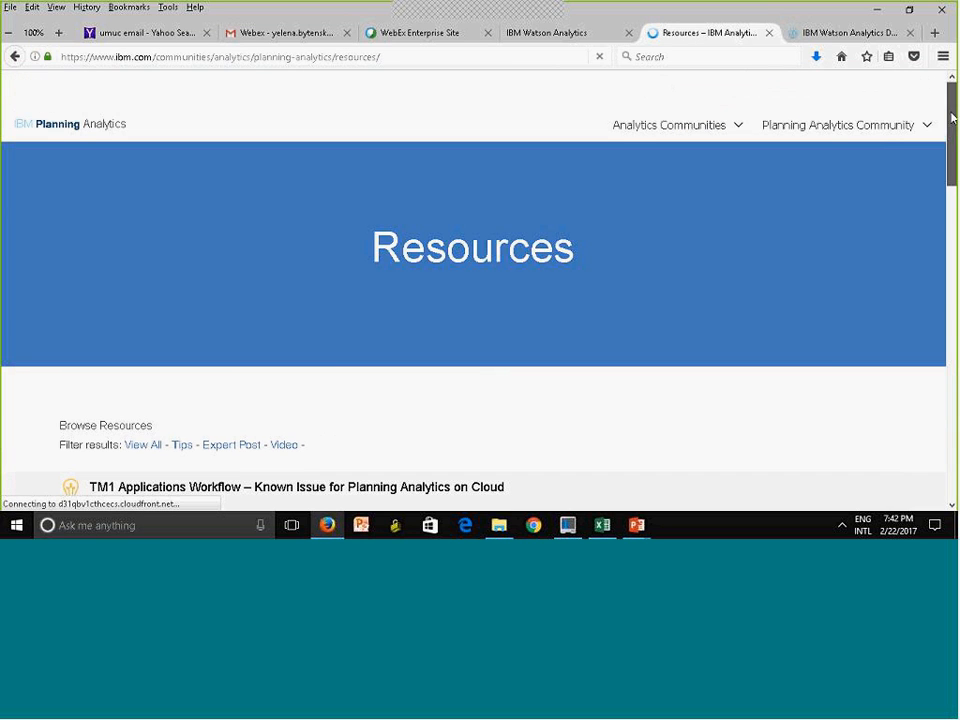
Open the Watson Analytics community home page and look over its getting started, use case, video and news sections
mouse_move(746, 147)
mouse_move(696, 133)
click(657, 352)
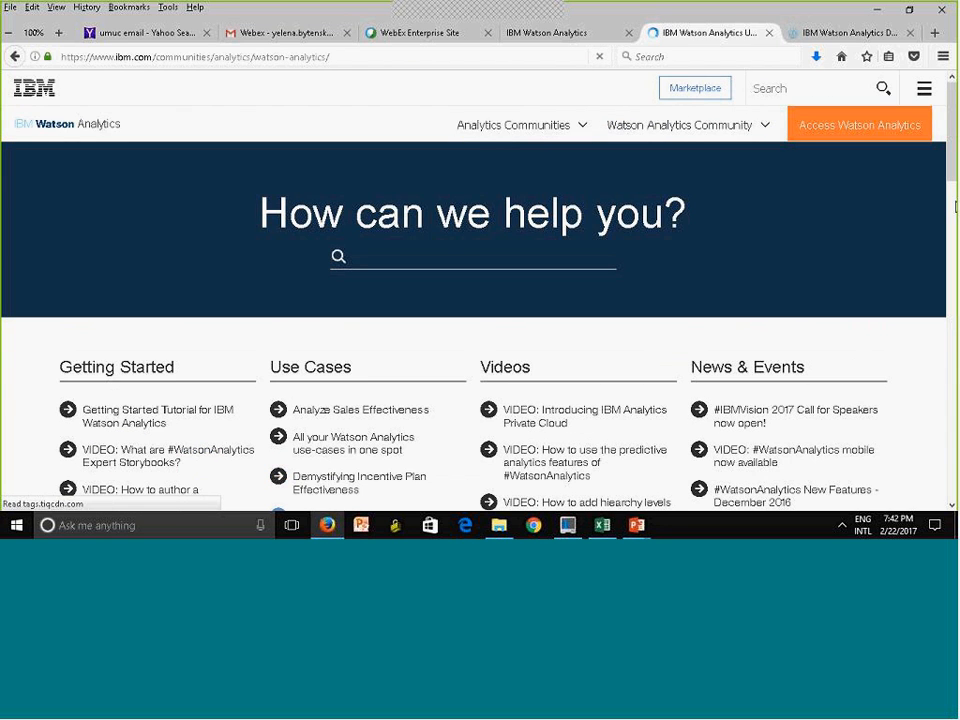
scroll(955, 207, down, 2)
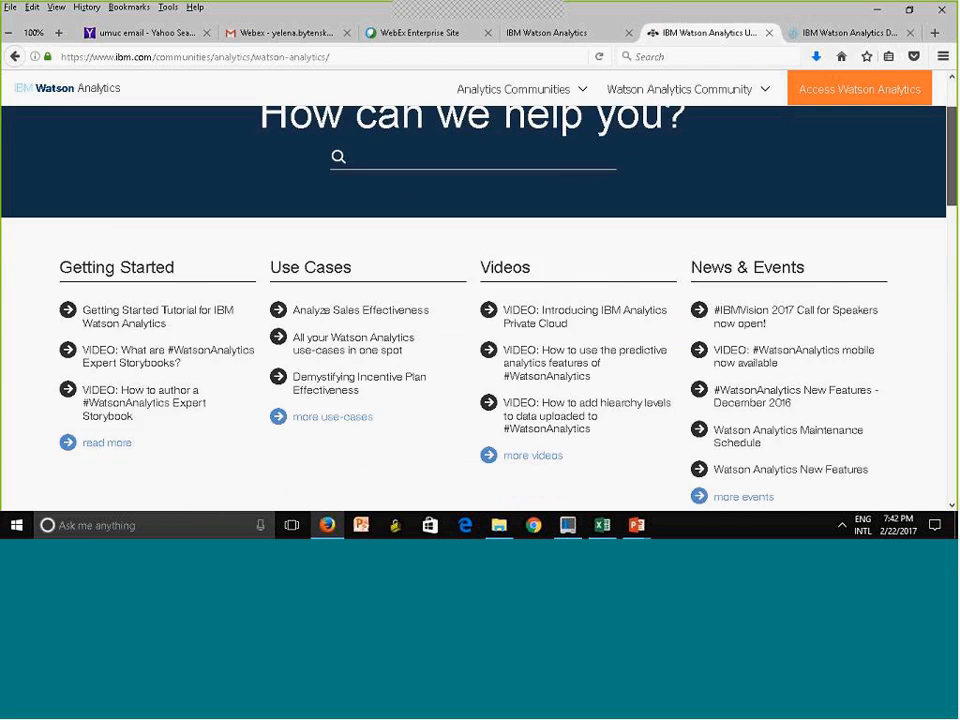
scroll(719, 197, down, 1)
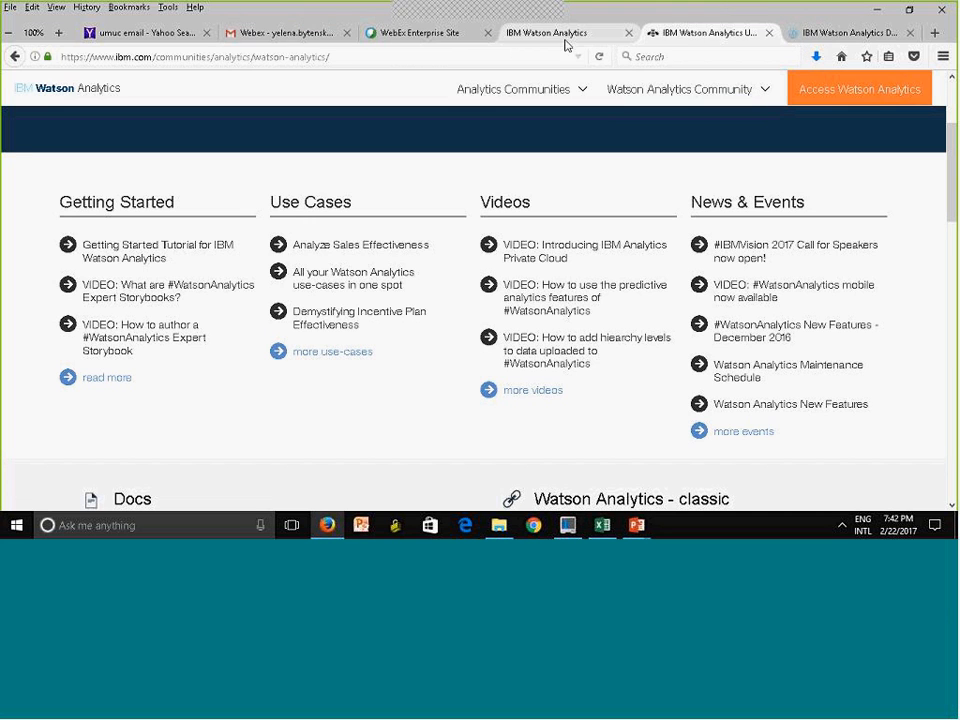
Return to the Watson Analytics data page, open the Discover topic in the Docs and read its overview
click(566, 38)
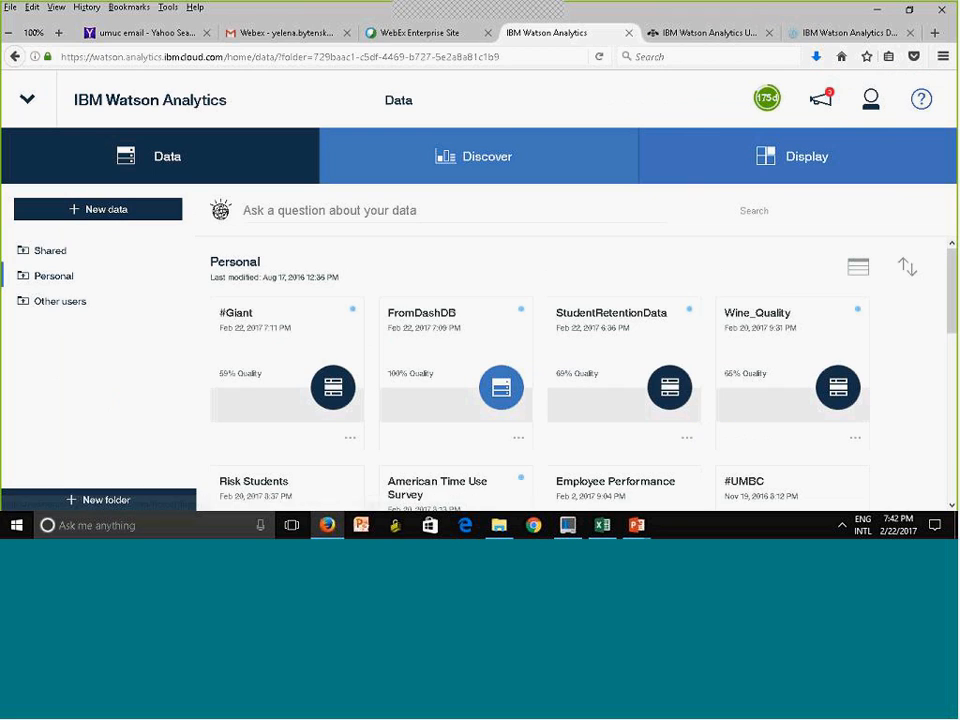
click(929, 104)
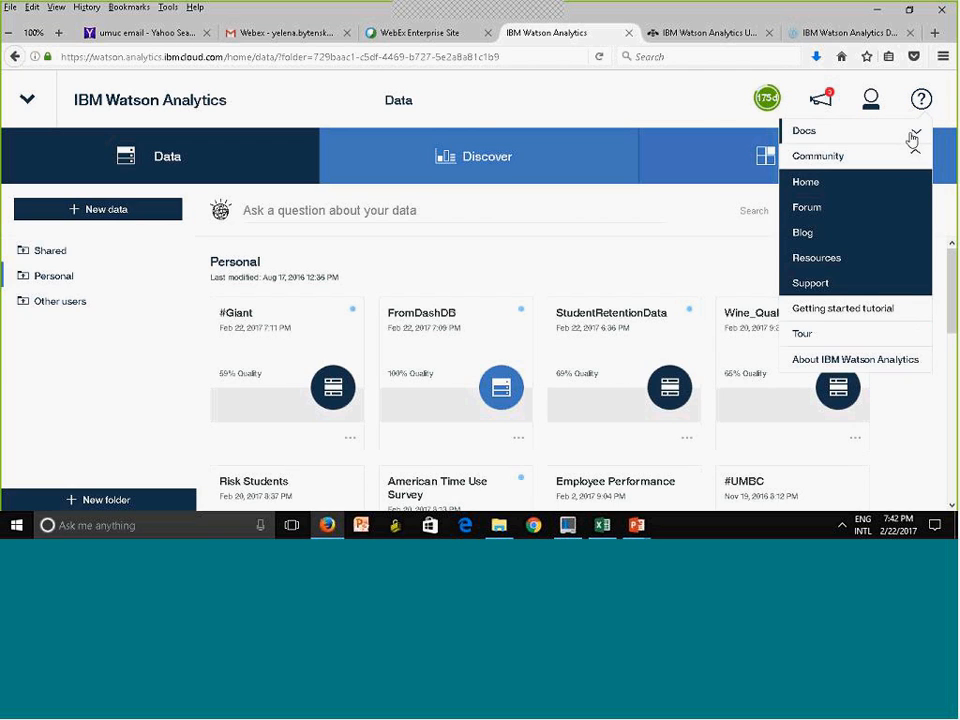
click(915, 133)
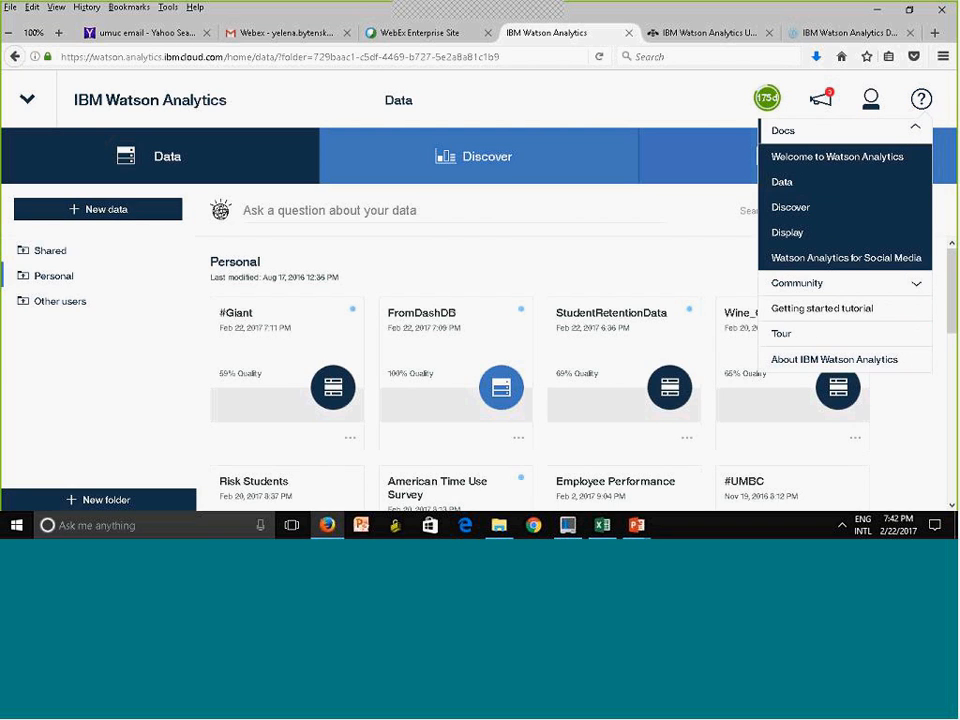
click(799, 210)
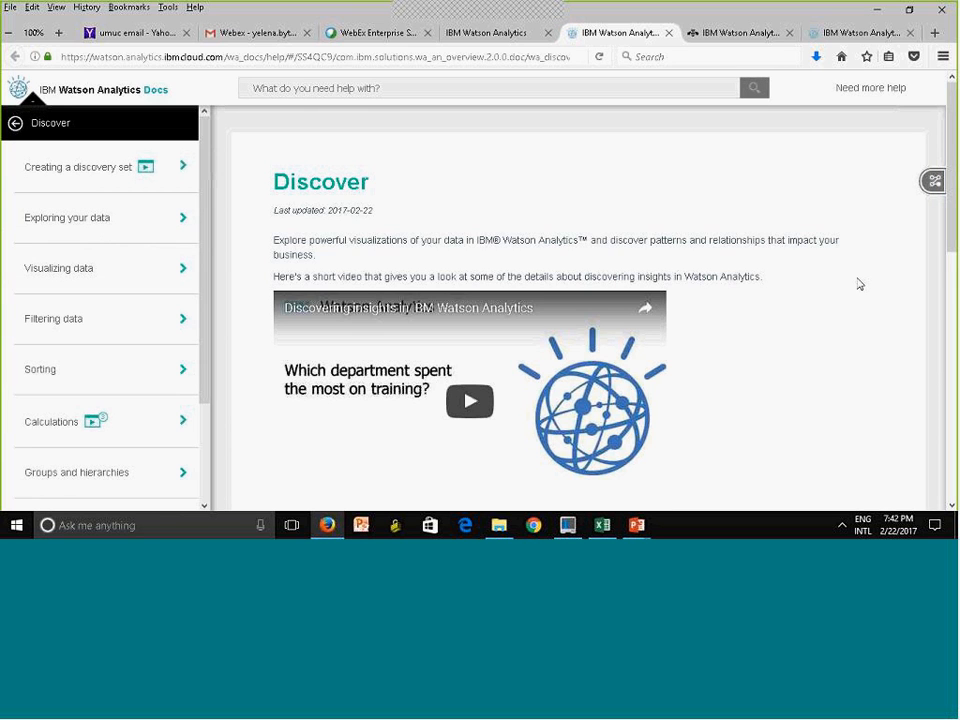
scroll(600, 300, down, 2)
scroll(817, 341, down, 1)
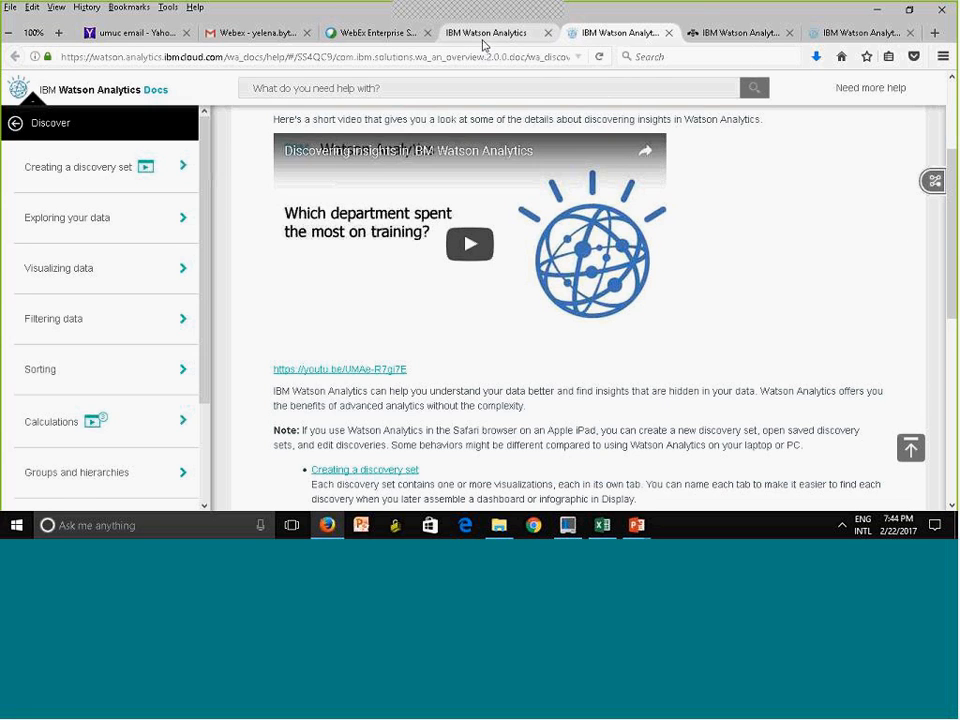
Back on the Watson Analytics data page, ask the question "risk factor" across the data assets
click(484, 40)
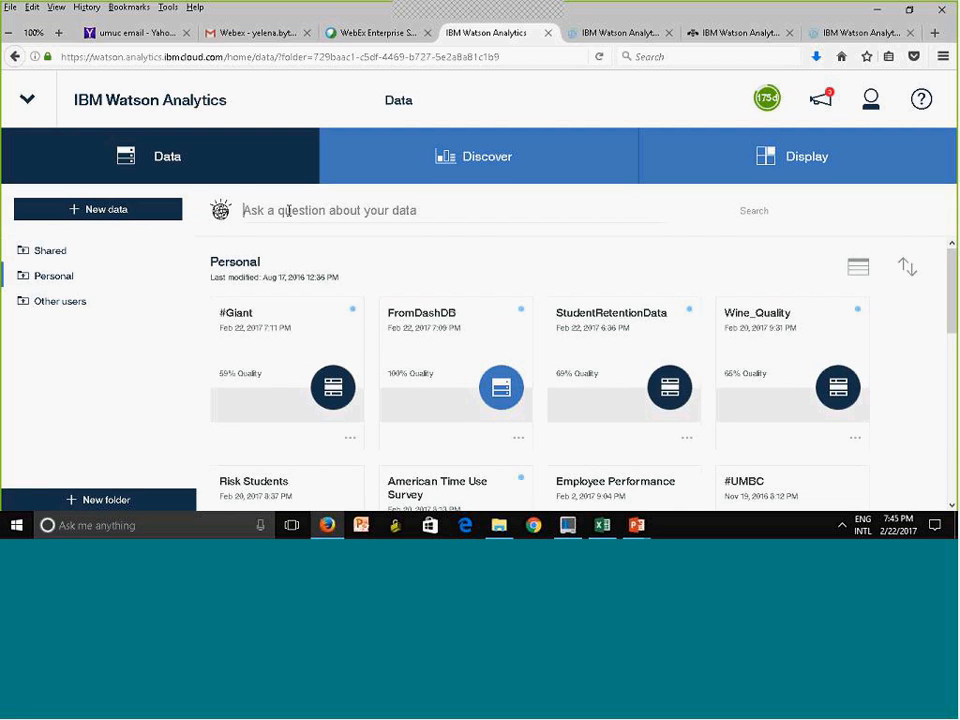
text(risk fa)
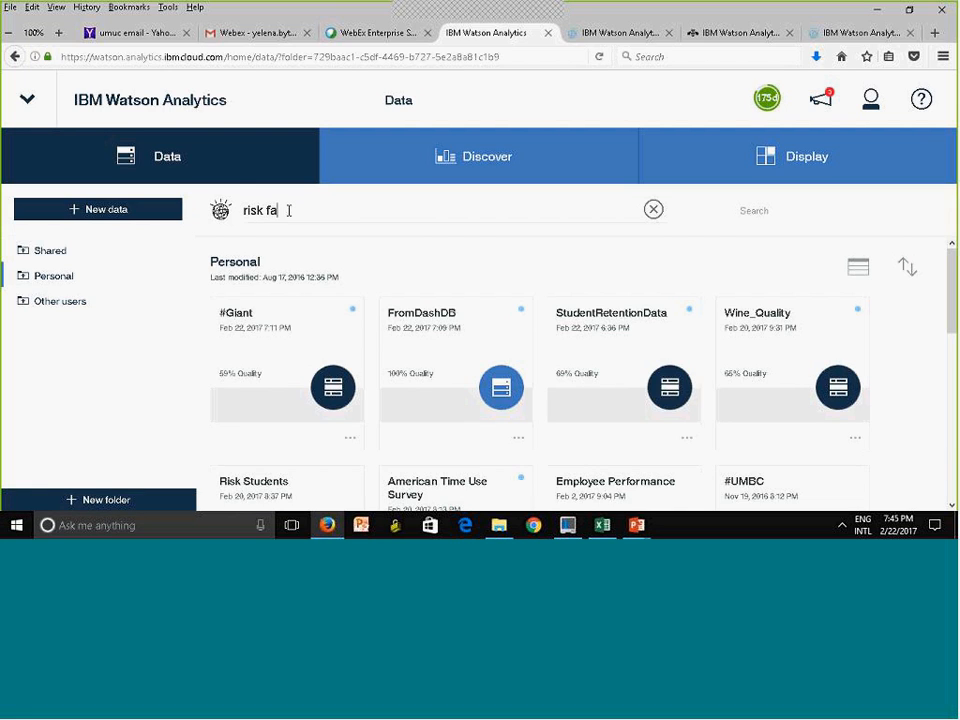
text(ctor)
key(Return)
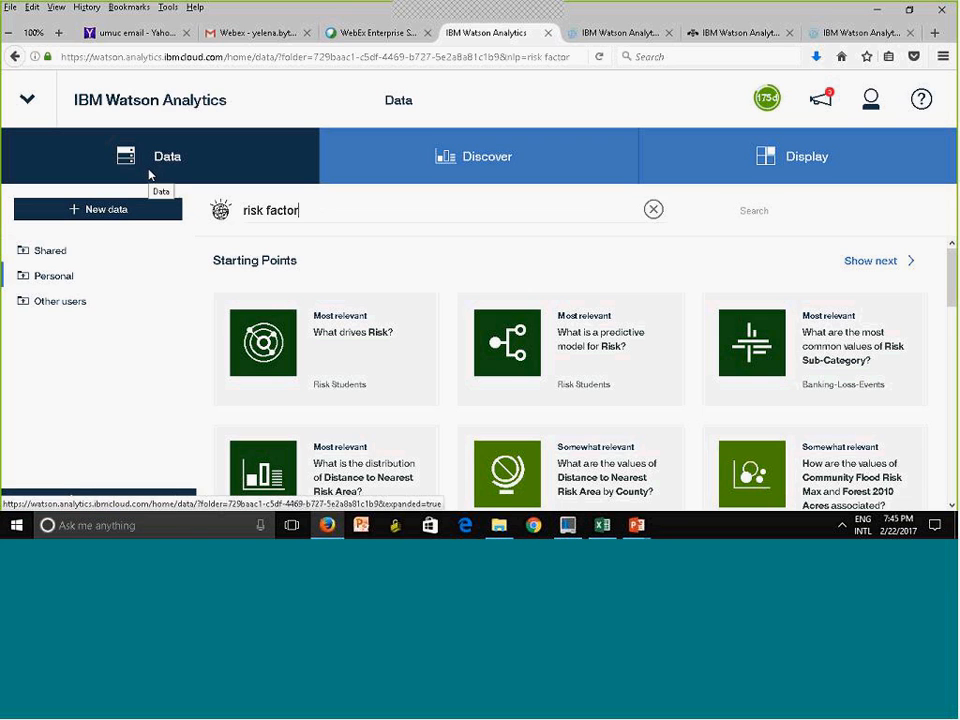
Show the personal discovery sets in Discover and return to the data assets
click(449, 178)
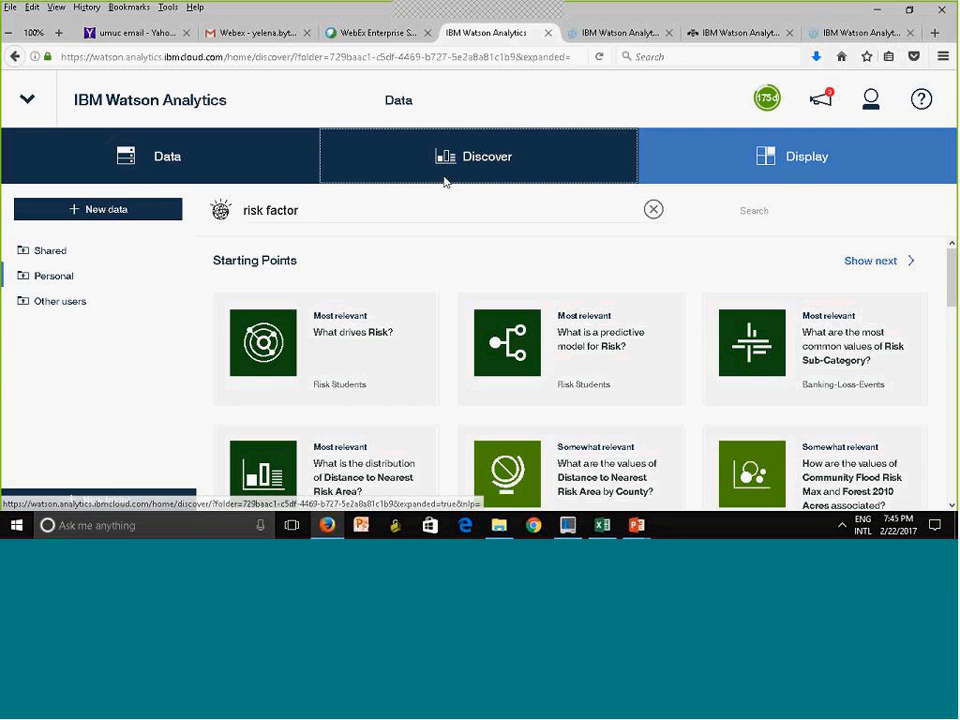
click(310, 317)
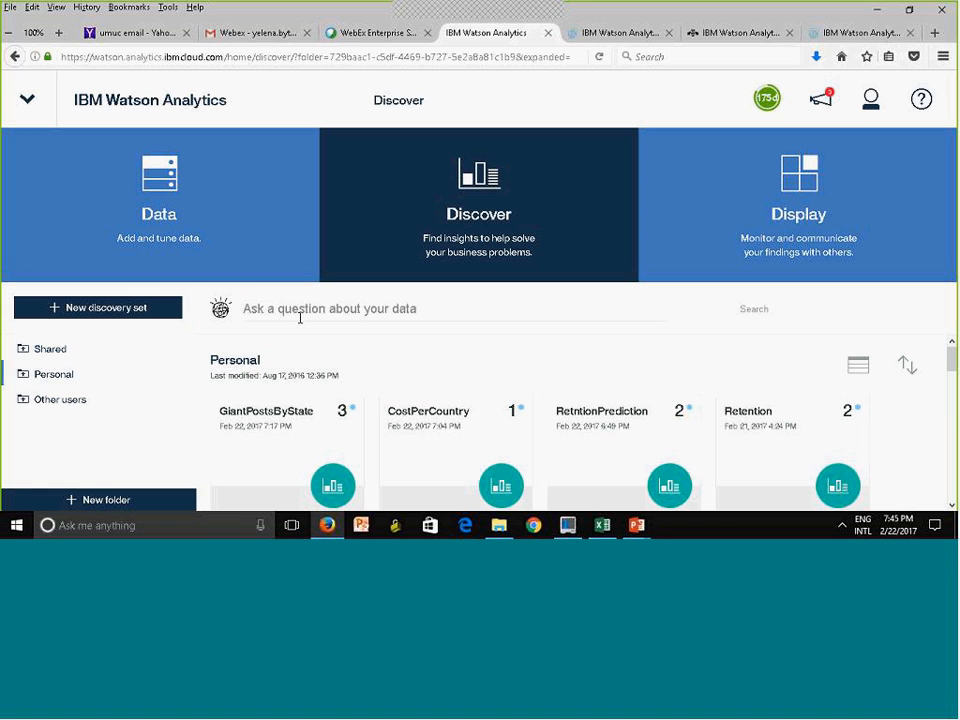
click(199, 221)
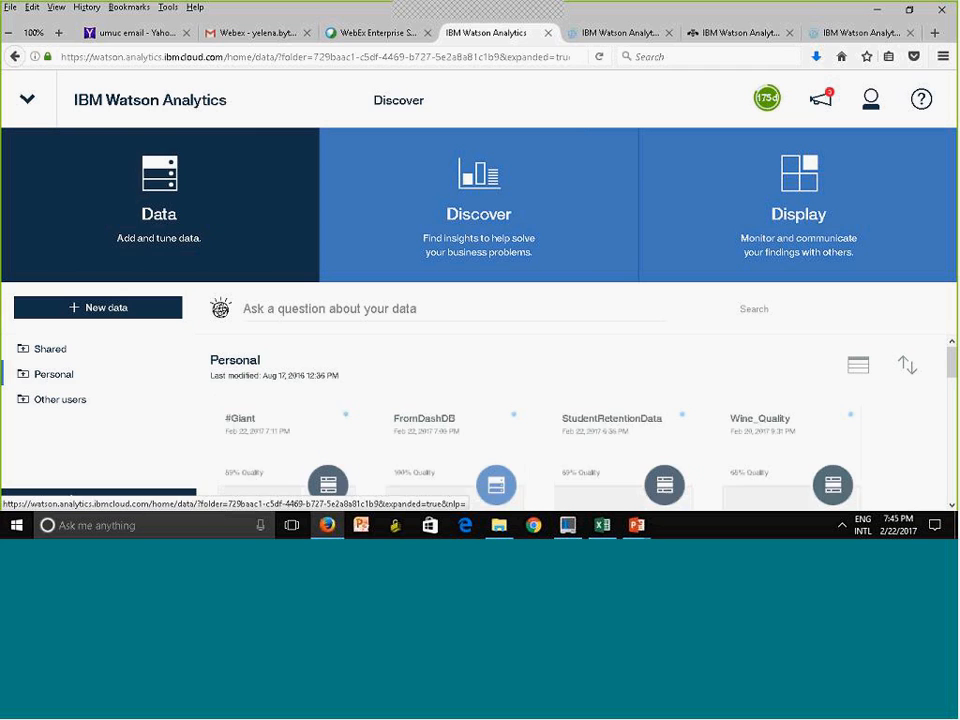
Start a new discovery set from the #Giant data, view its suggested starting points and close it
click(283, 447)
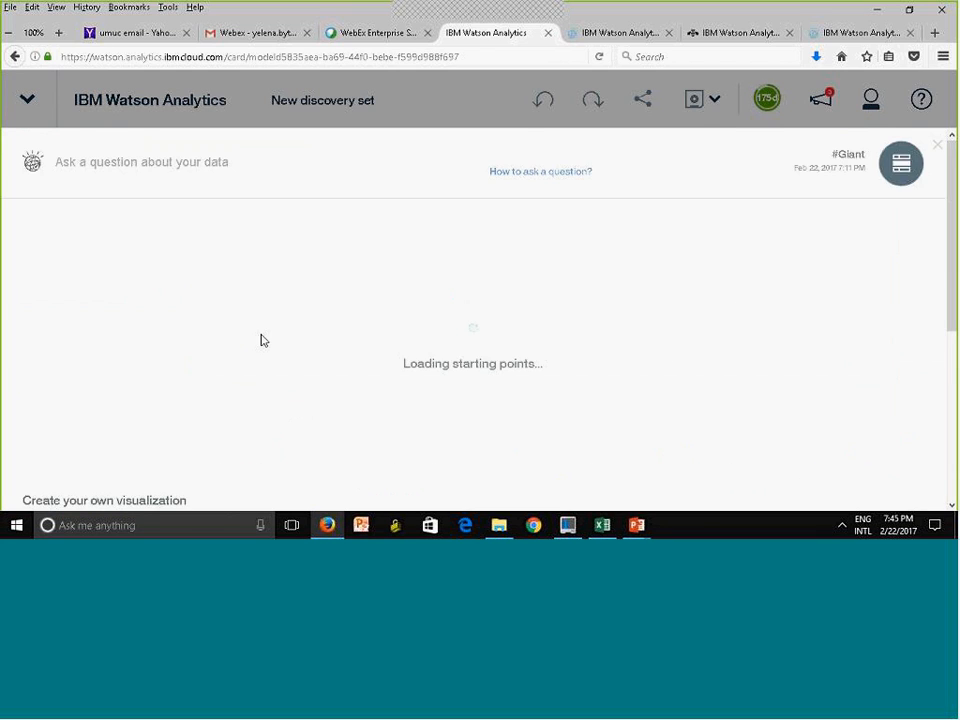
click(221, 169)
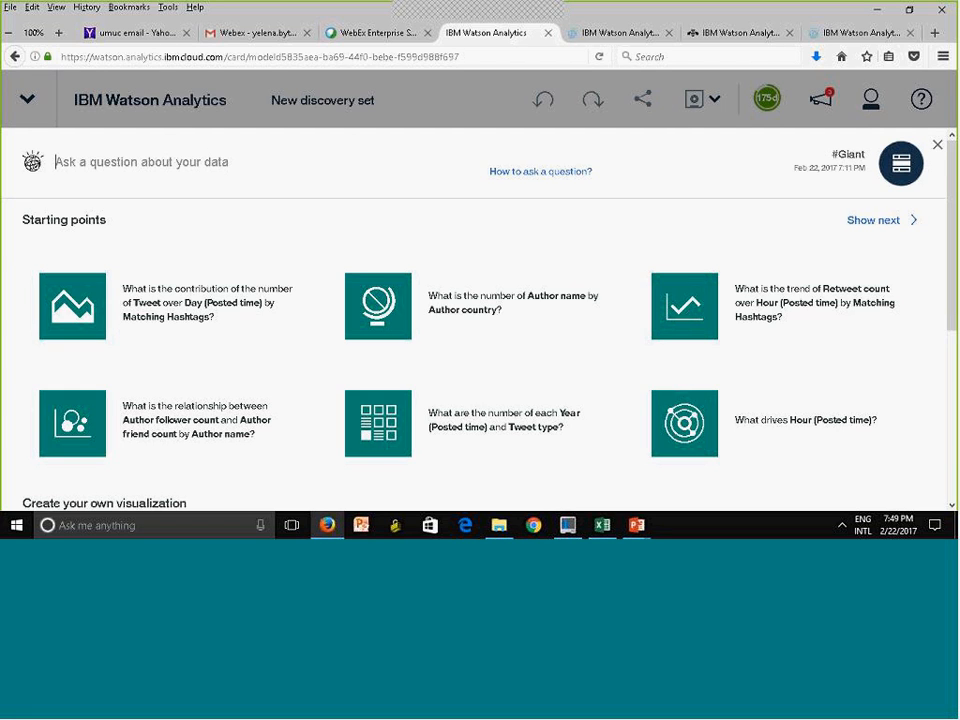
click(938, 146)
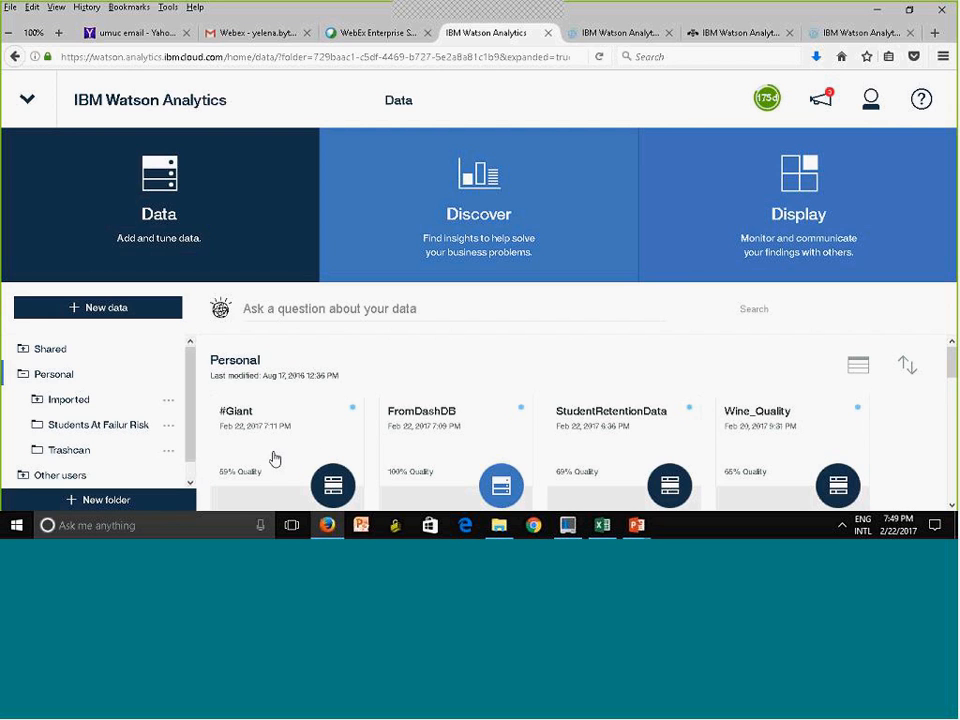
Show the personal displays, visit the Analytics Exchange and return to the Watson Analytics home page
click(831, 241)
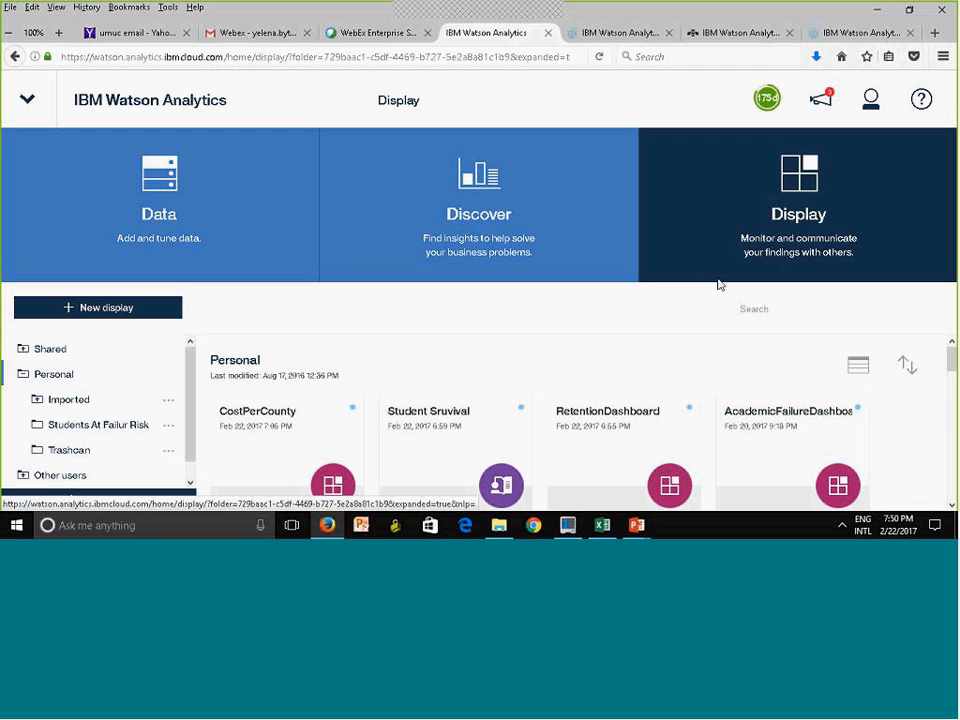
click(30, 101)
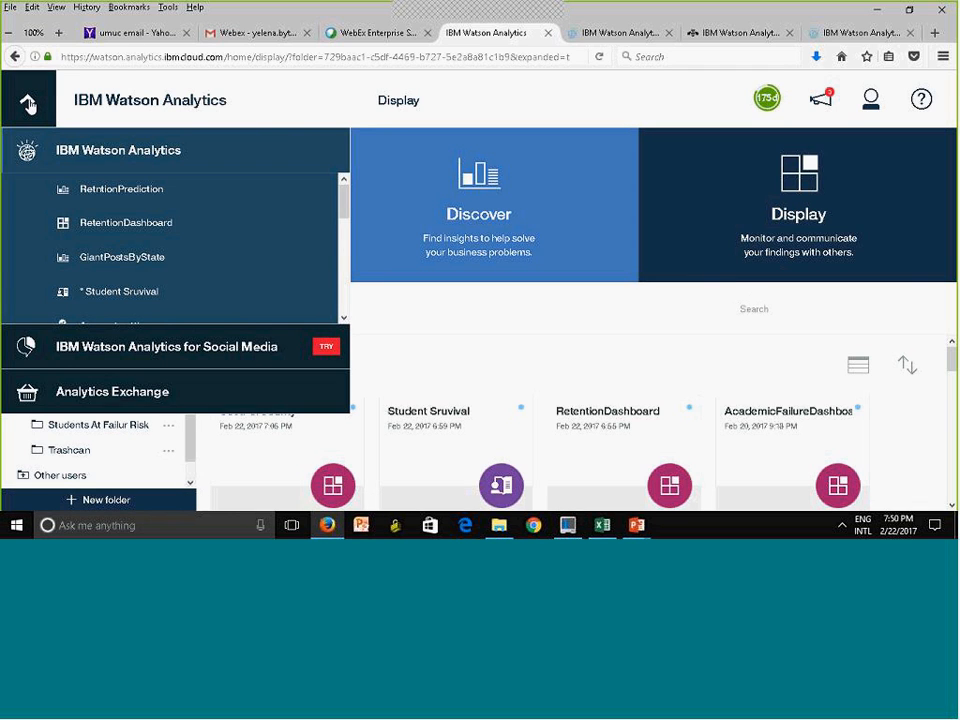
click(111, 398)
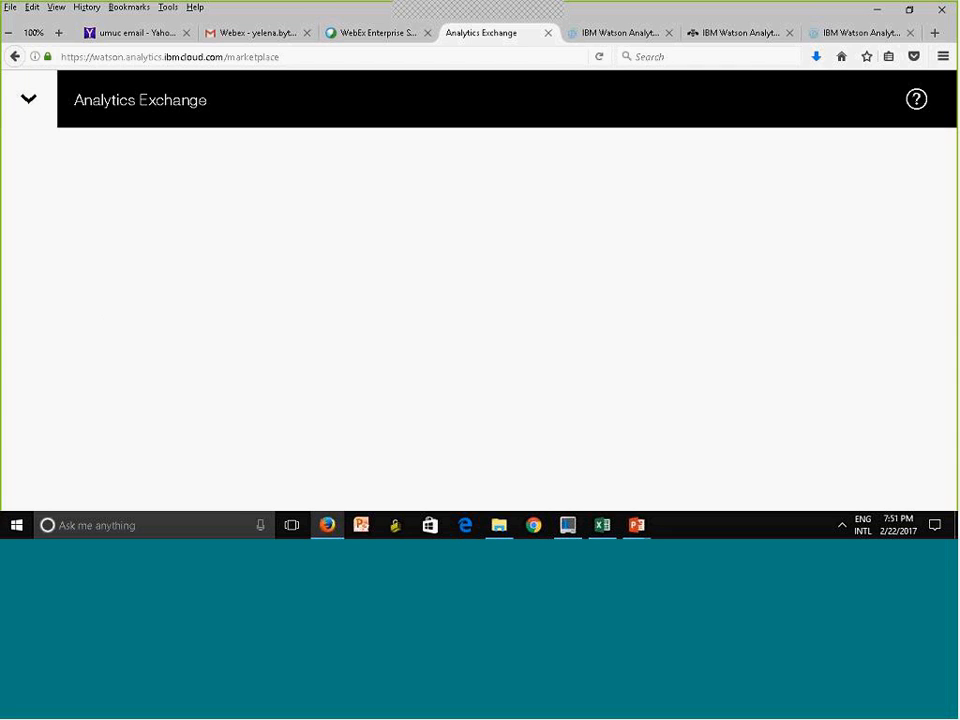
click(43, 118)
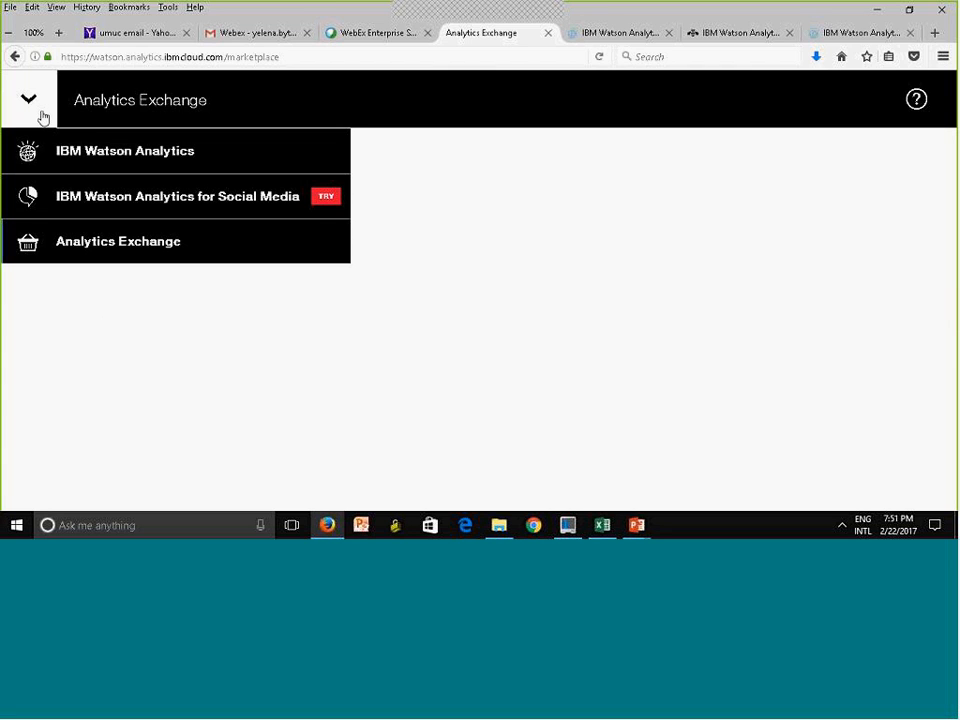
click(160, 152)
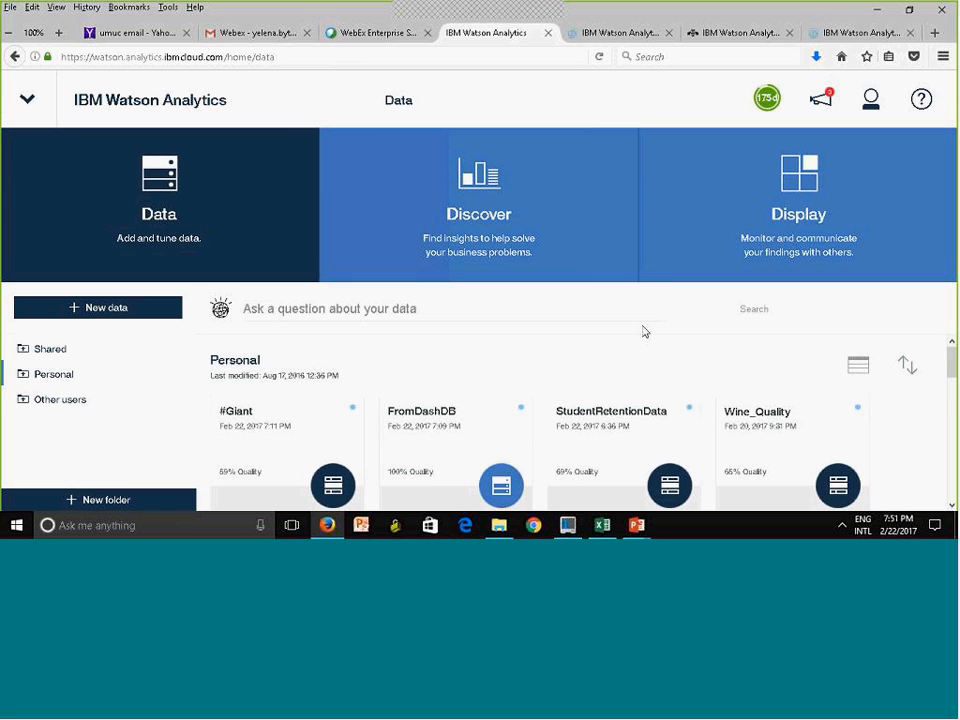
Show the personal displays again, glance at the open PowerPoint decks and switch back to Watson Analytics in Firefox
click(801, 232)
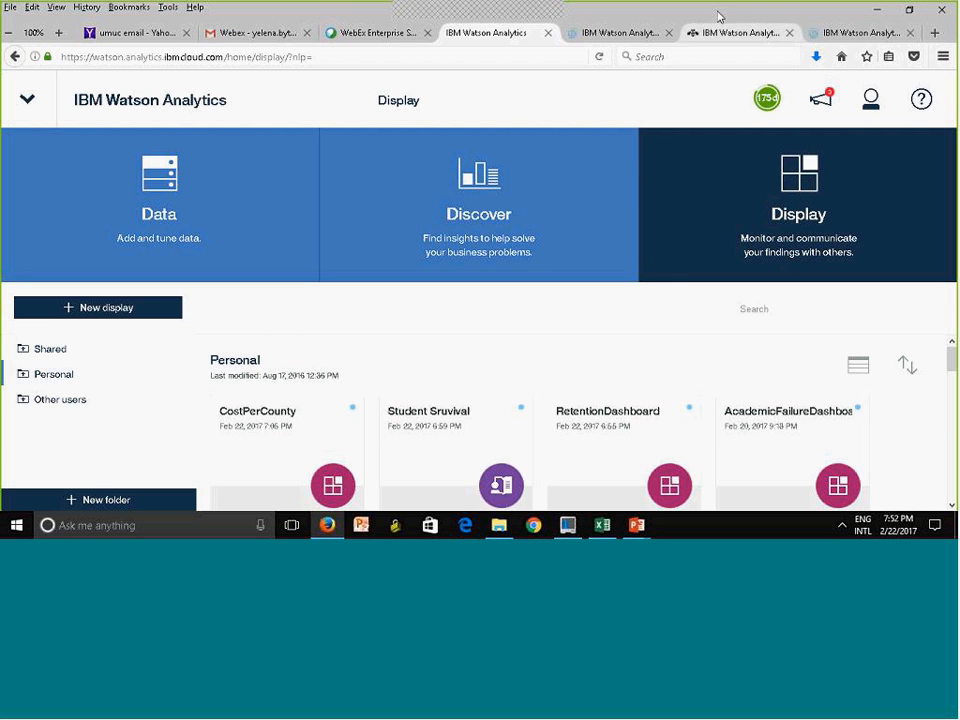
click(875, 10)
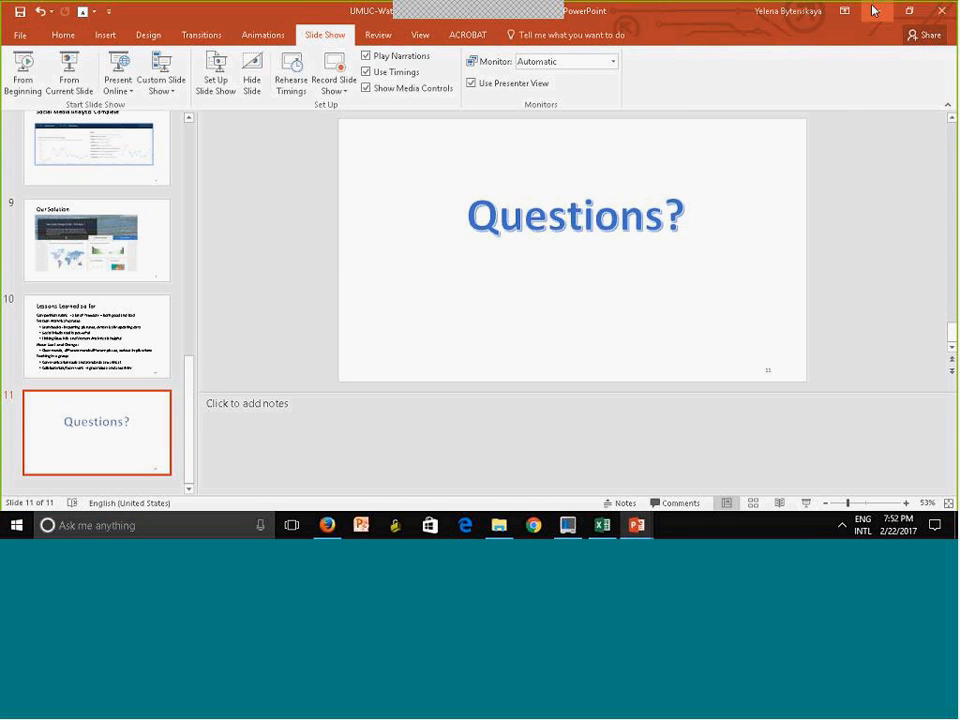
click(876, 11)
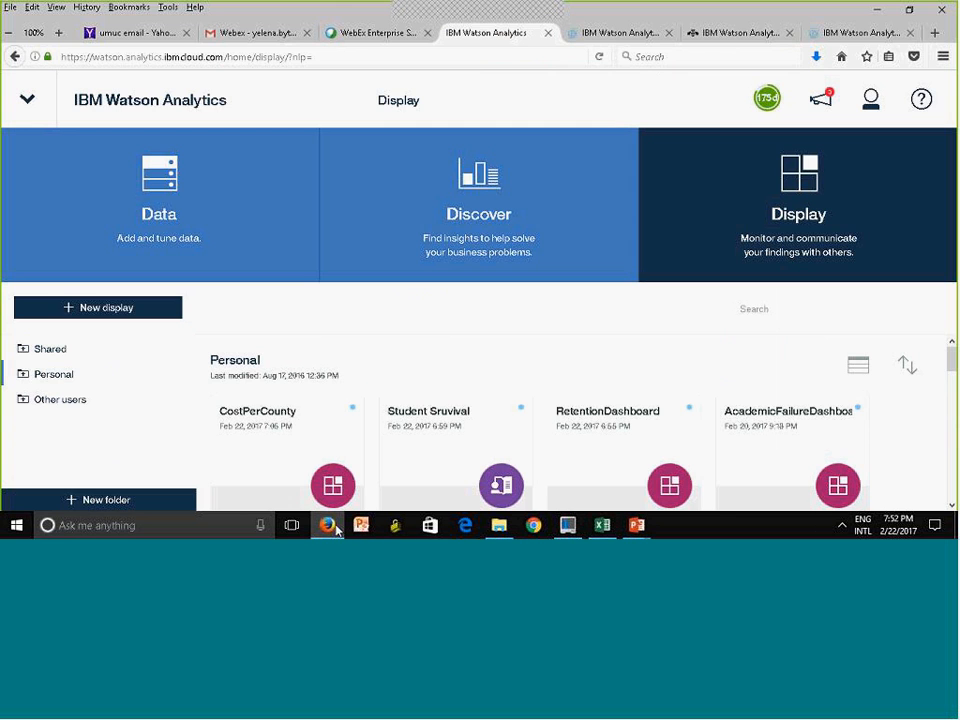
click(333, 523)
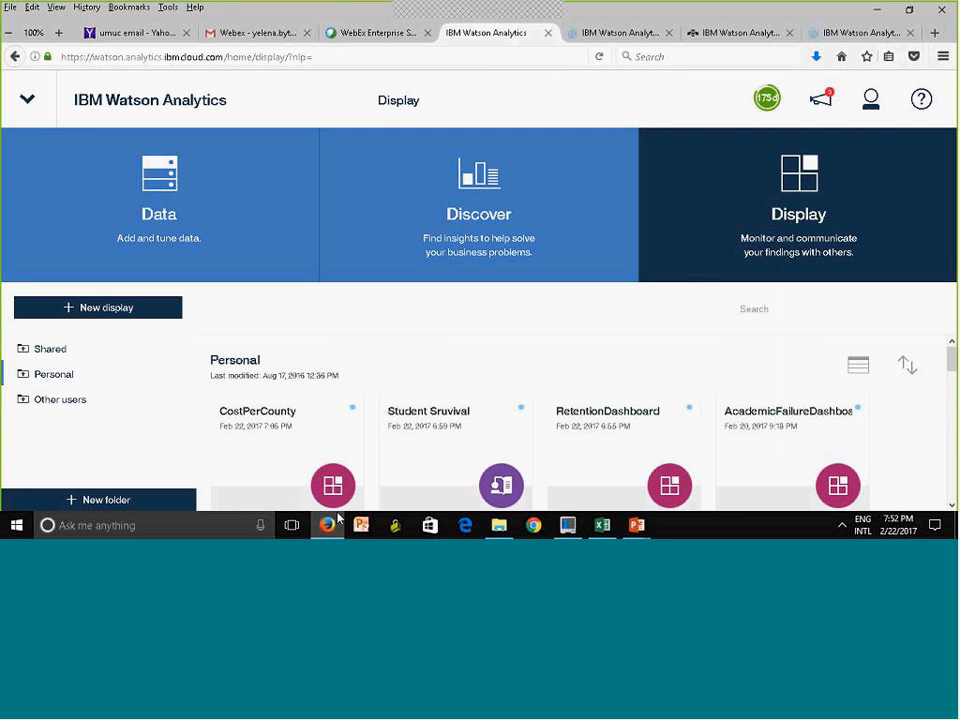